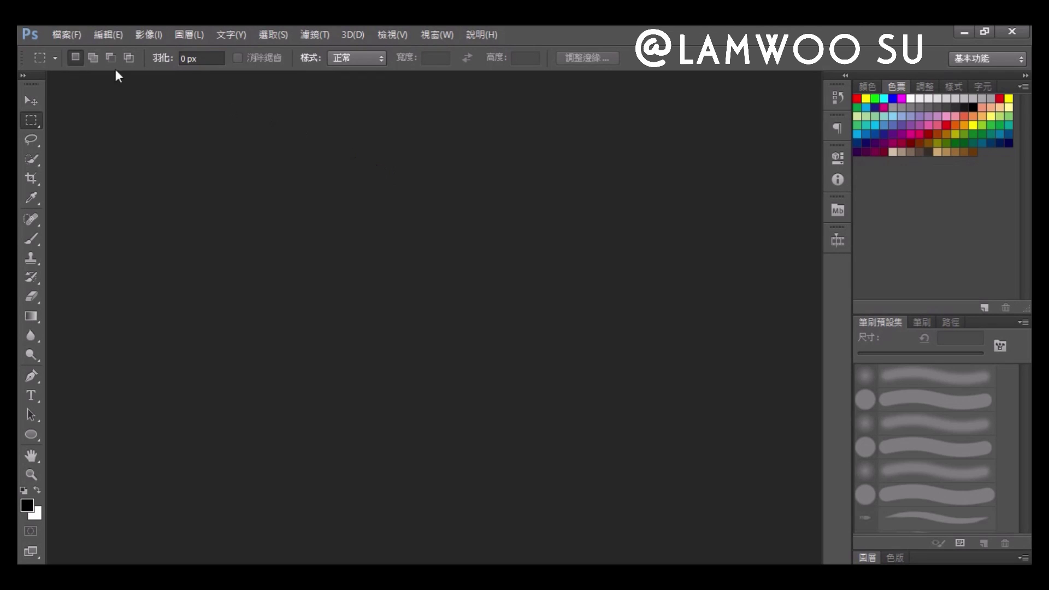
- Start a new document named Tutorial using the International Paper A4 preset
{"action": "left_click", "coordinate": [55, 31]}
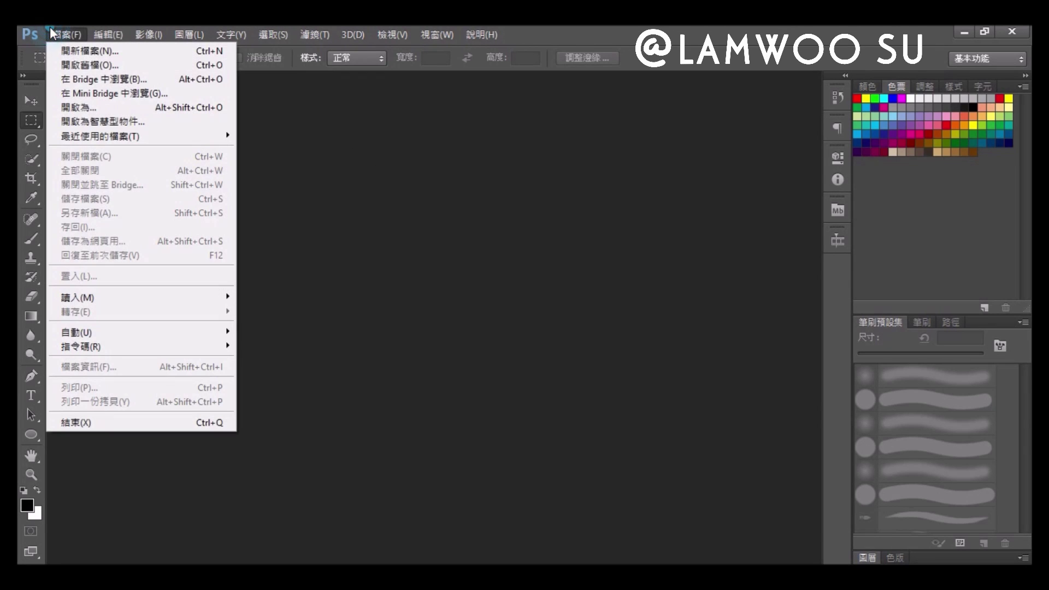
{"action": "left_click", "coordinate": [83, 51]}
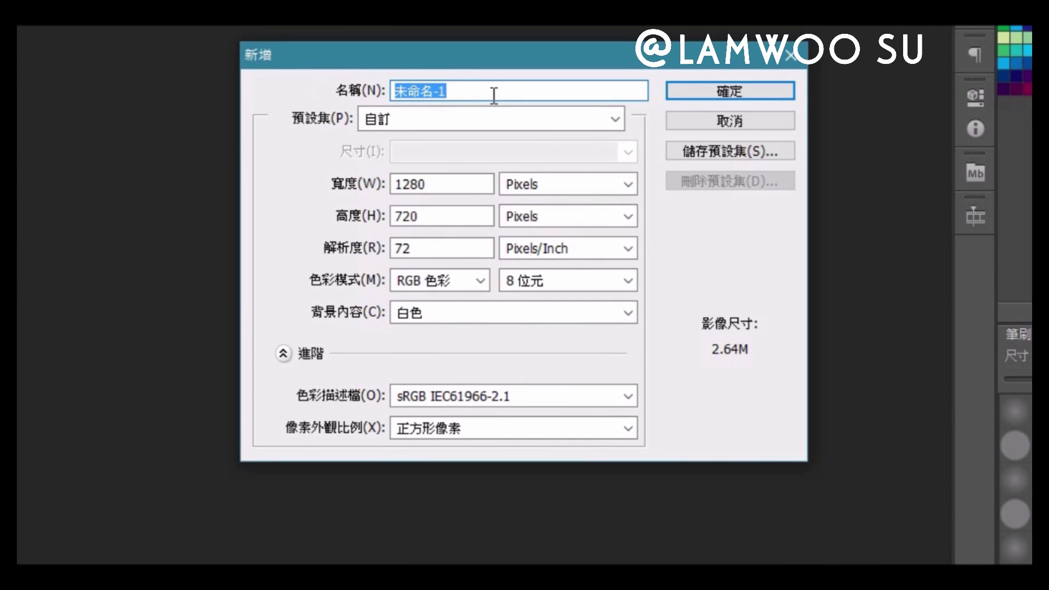
{"action": "type", "text": "Tutorial"}
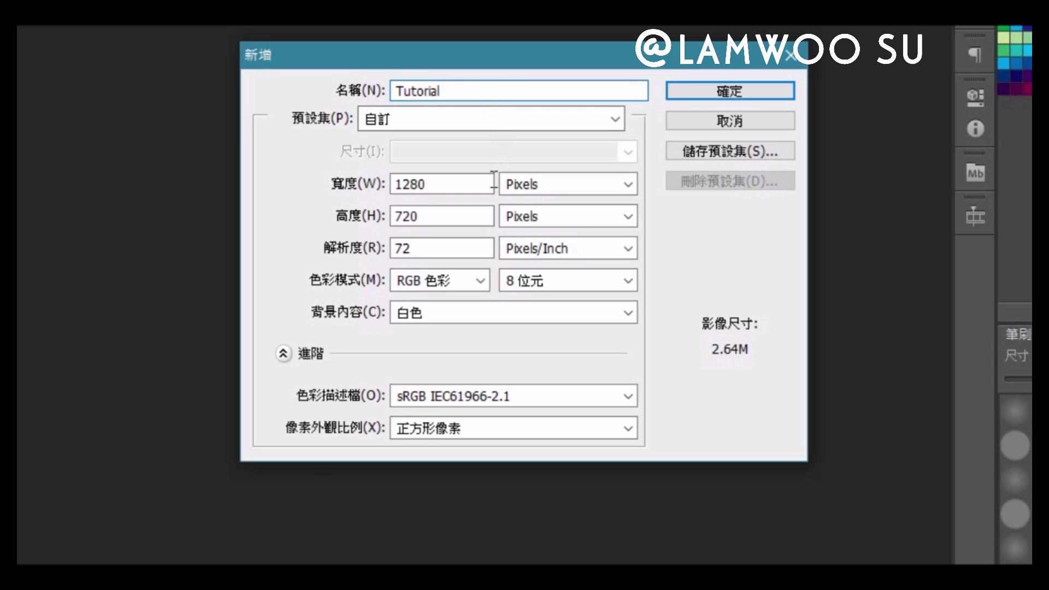
{"action": "left_click", "coordinate": [507, 125]}
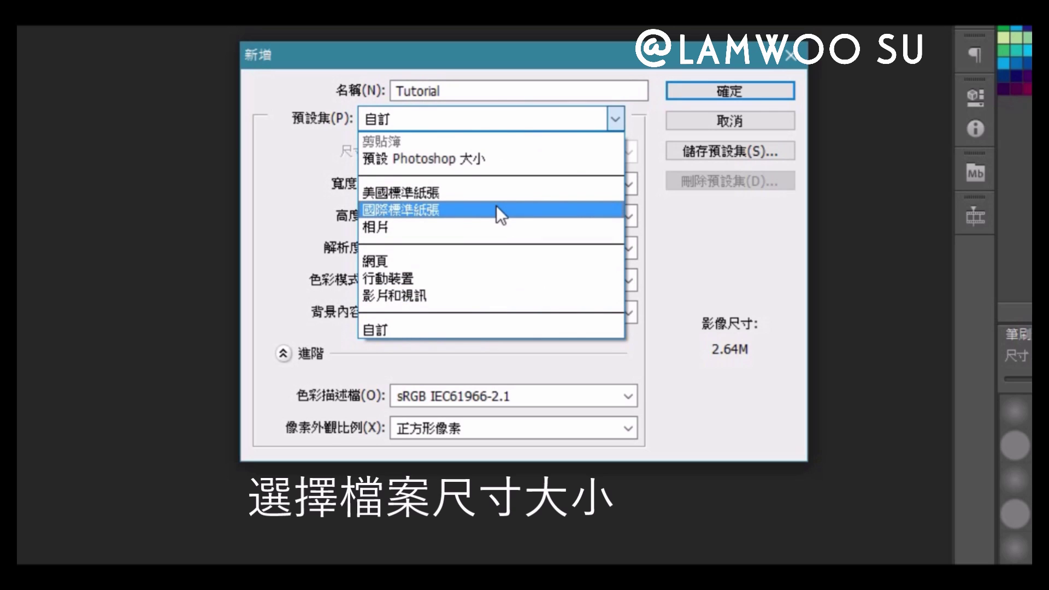
{"action": "left_click", "coordinate": [496, 210]}
{"action": "left_click", "coordinate": [502, 153]}
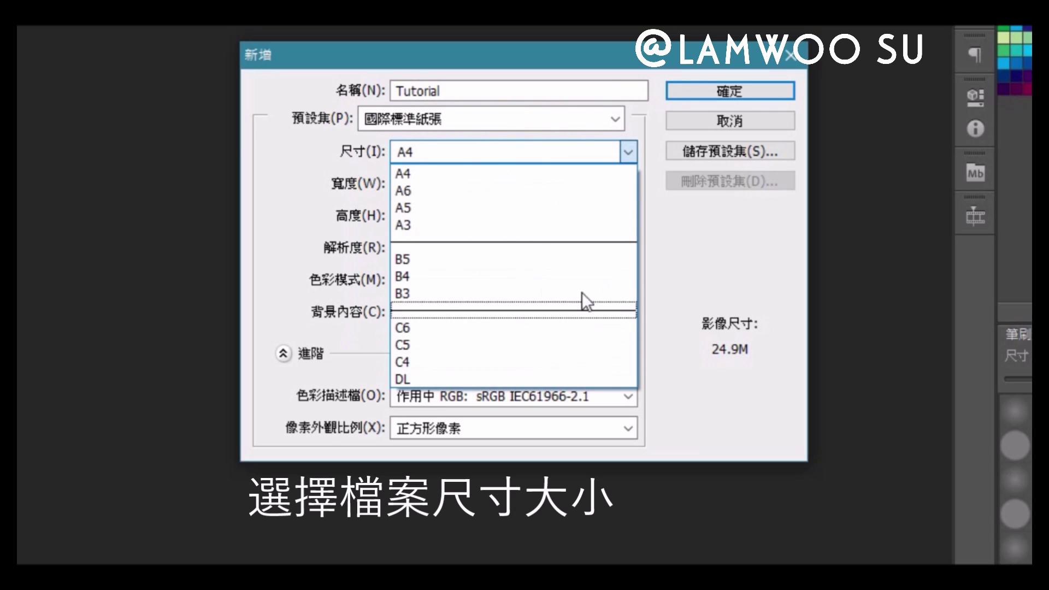
{"action": "left_click", "coordinate": [543, 173]}
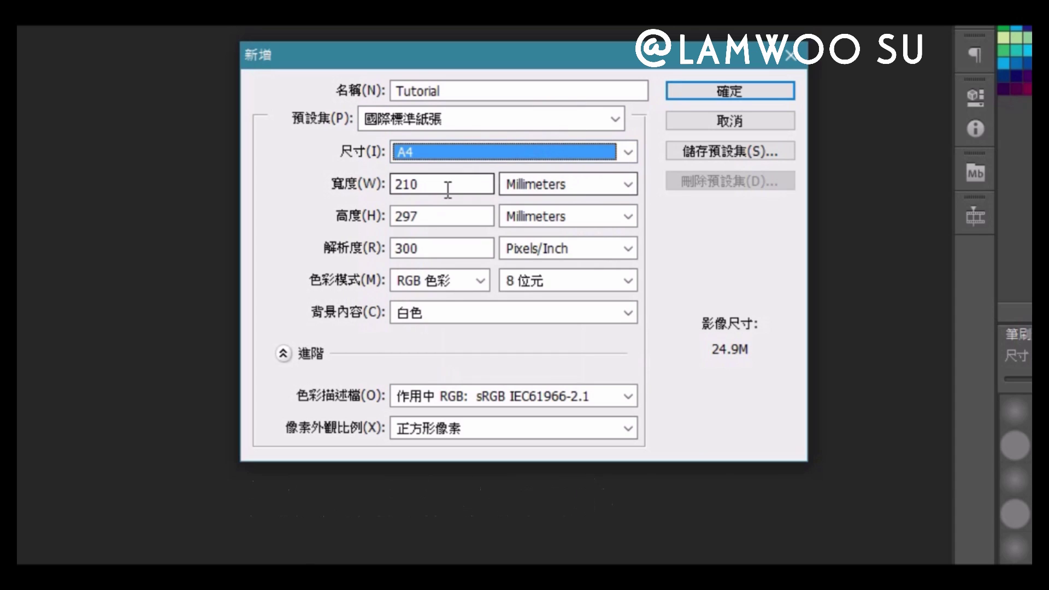
- Make the page landscape at 297 × 210 mm with a white background
{"action": "left_click_drag", "start_coordinate": [429, 184], "coordinate": [374, 184]}
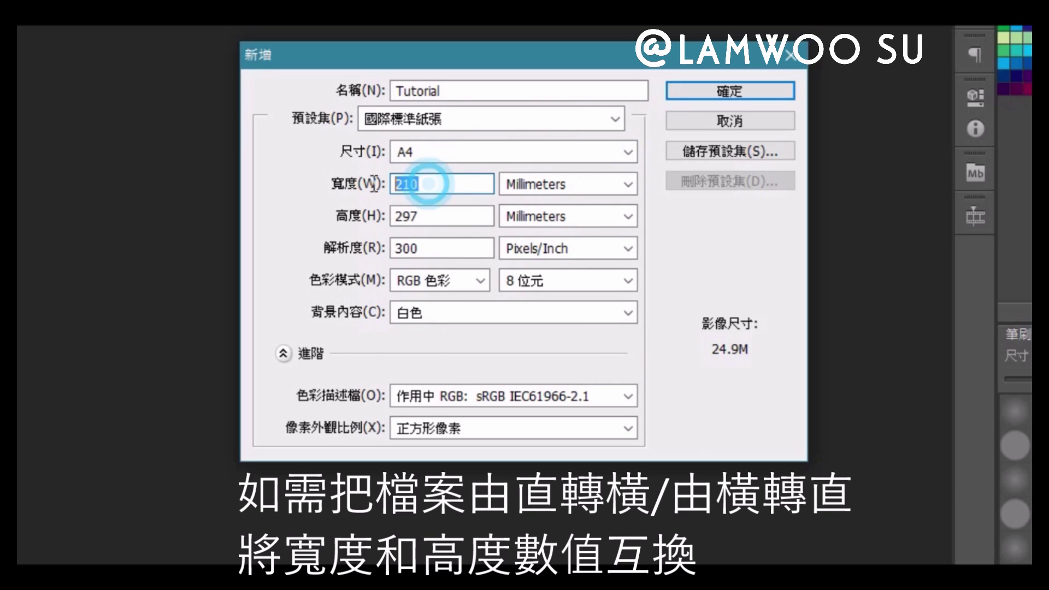
{"action": "type", "text": "297"}
{"action": "left_click_drag", "start_coordinate": [457, 219], "coordinate": [336, 217]}
{"action": "type", "text": "210"}
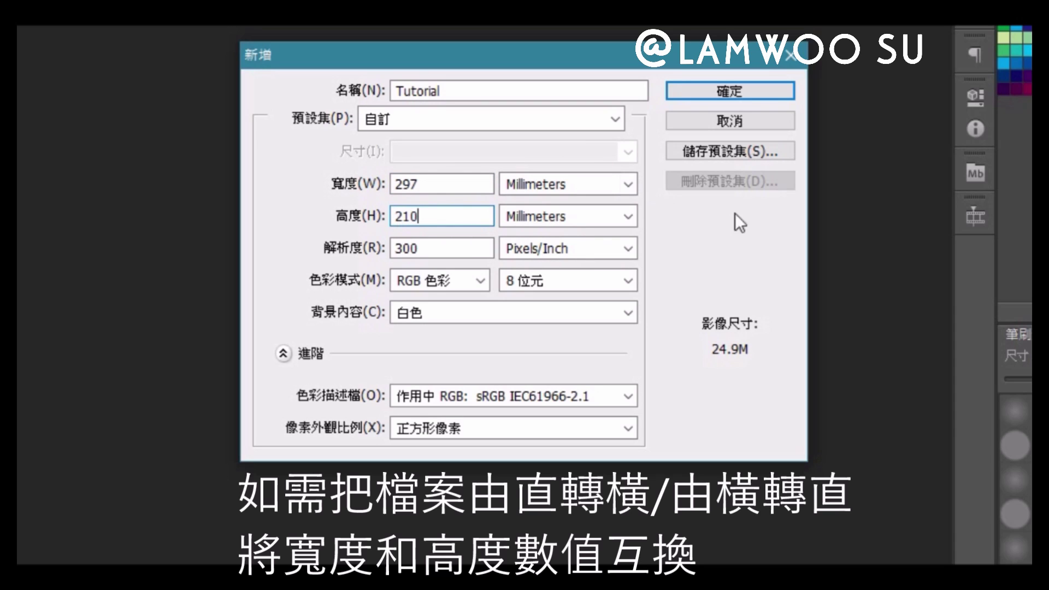
{"action": "left_click", "coordinate": [618, 317]}
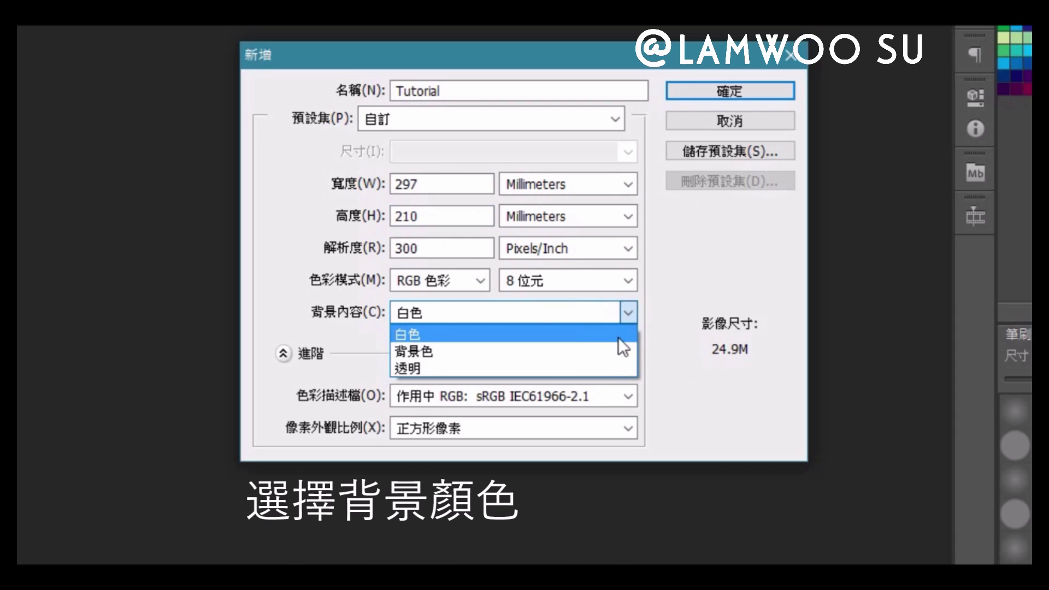
{"action": "left_click", "coordinate": [608, 310]}
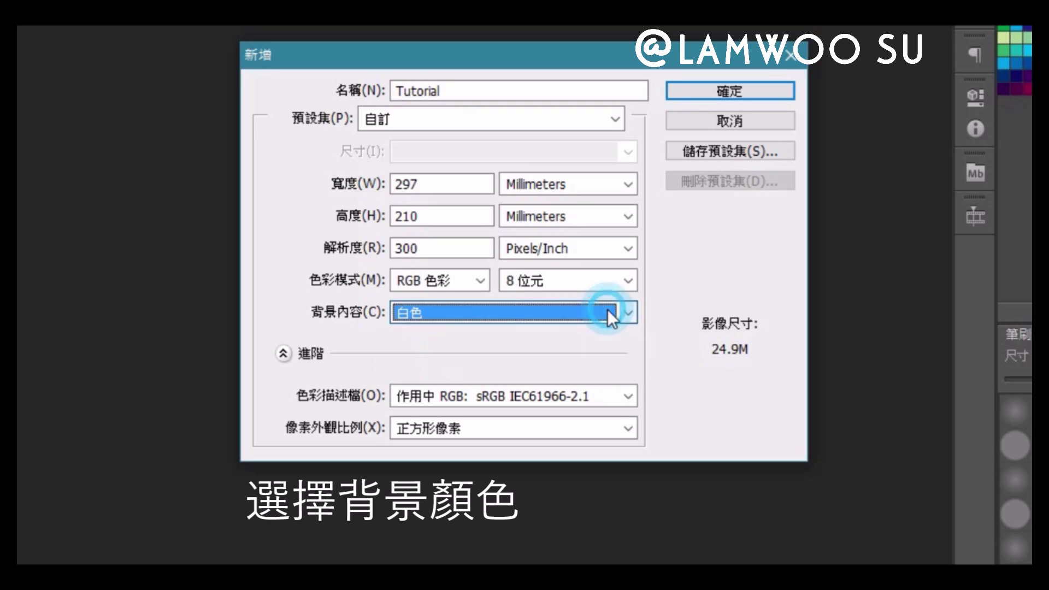
{"action": "left_click", "coordinate": [713, 87]}
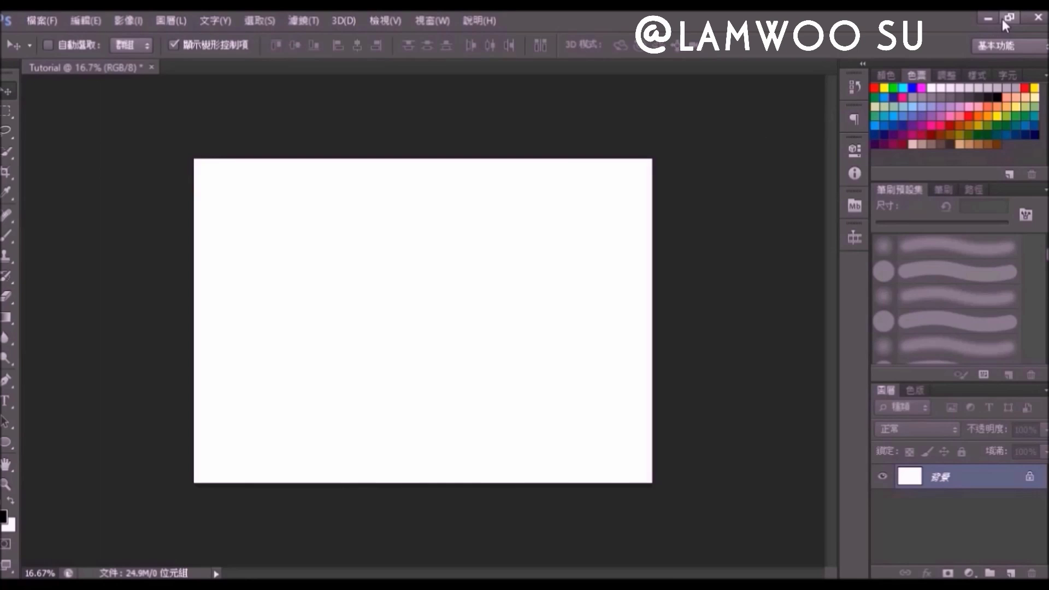
- Place the building_288 photo and photoshop-logo from the desktop onto the canvas, committing both
{"action": "left_click", "coordinate": [1008, 18]}
{"action": "left_click_drag", "start_coordinate": [304, 189], "coordinate": [323, 357]}
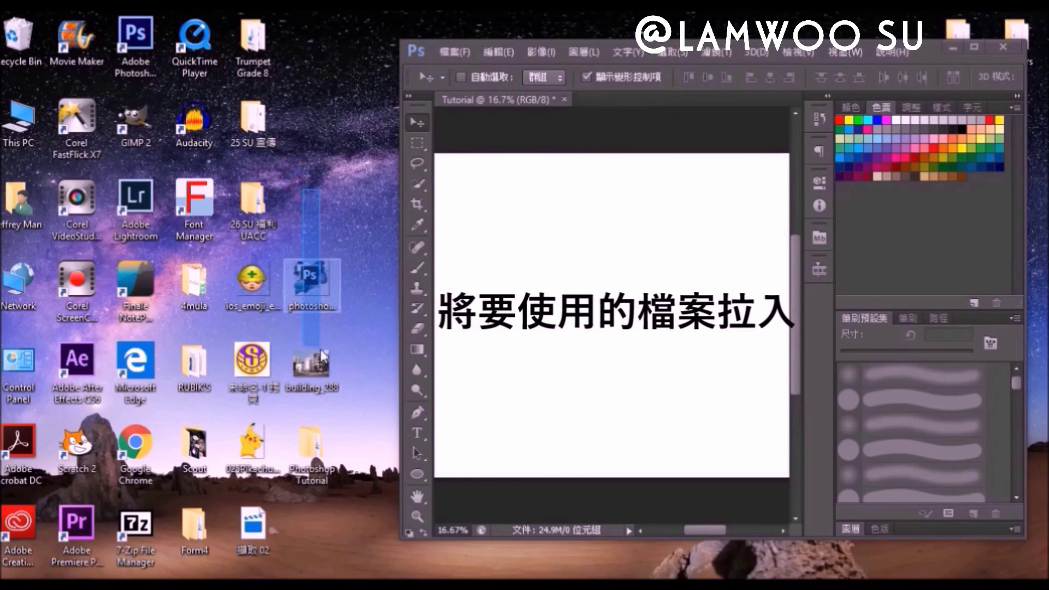
{"action": "left_click_drag", "start_coordinate": [309, 282], "coordinate": [615, 327]}
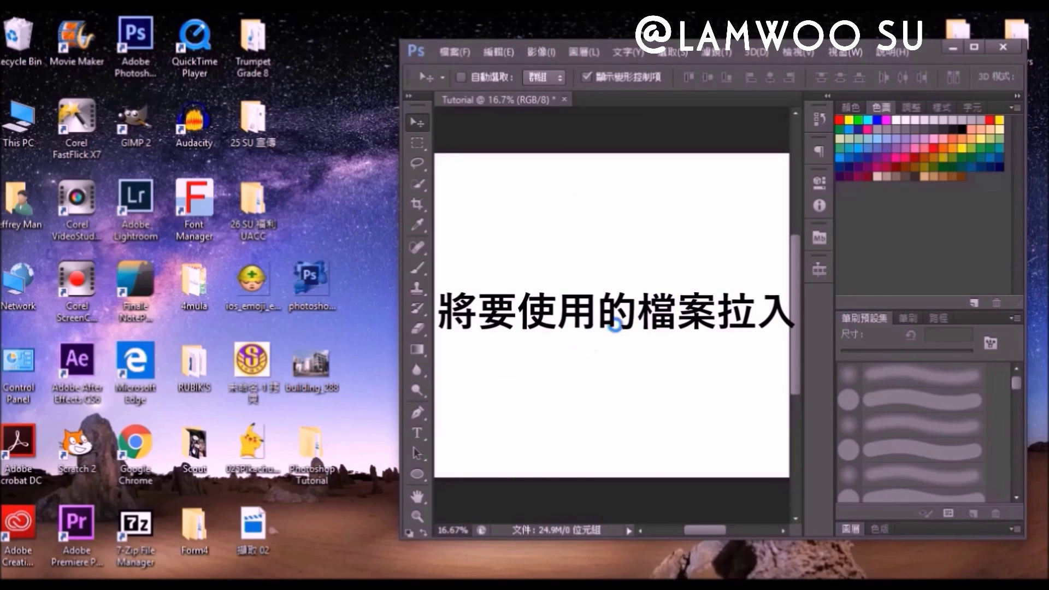
{"action": "left_click", "coordinate": [975, 47]}
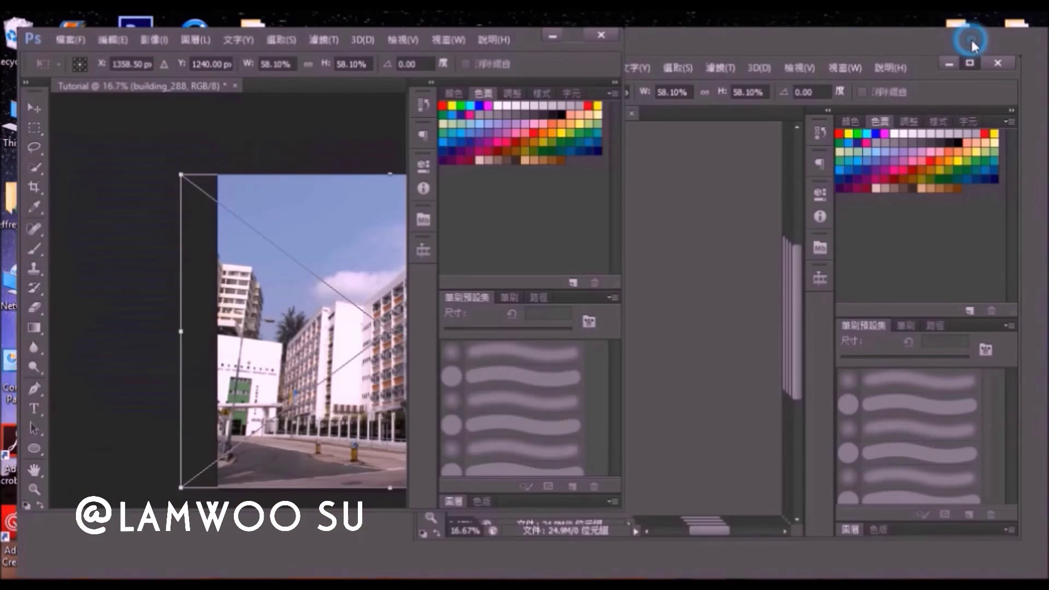
{"action": "left_click", "coordinate": [777, 53]}
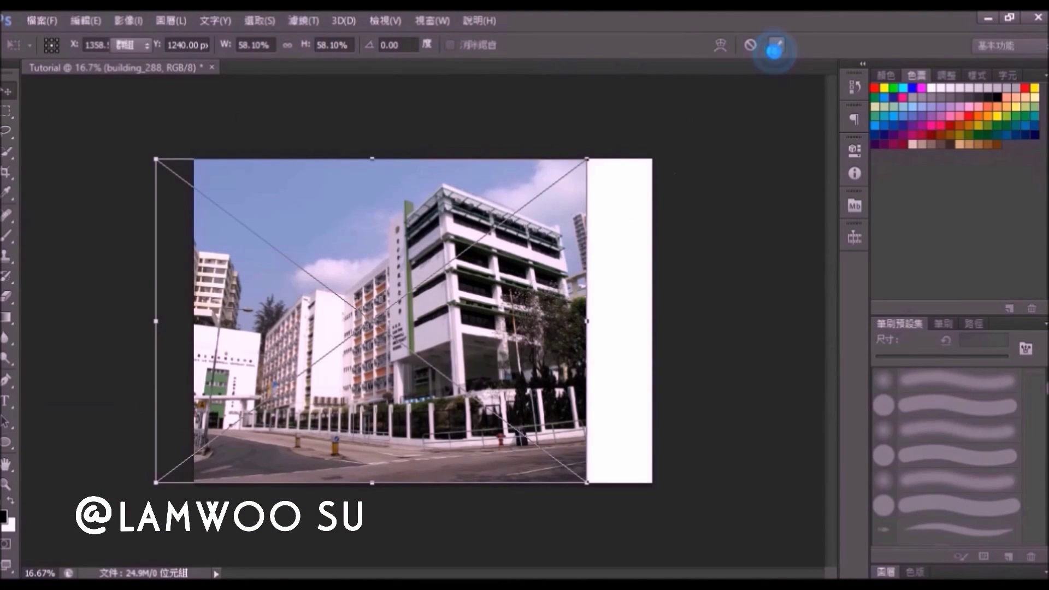
{"action": "left_click", "coordinate": [775, 51]}
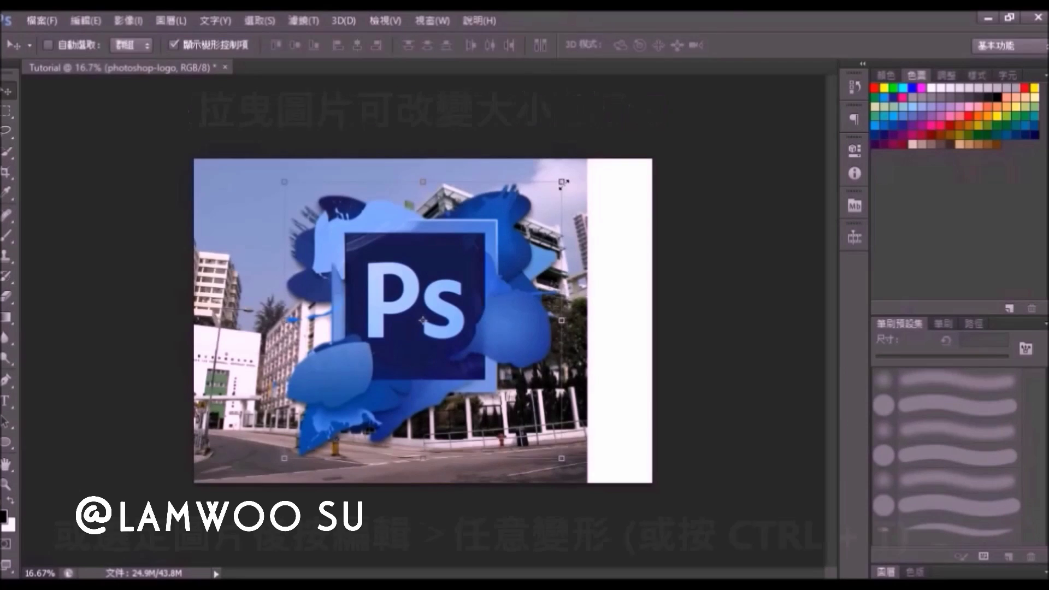
- Shrink the photoshop-logo proportionally and leave it nearly upright at 0.27°
{"action": "mouse_move", "coordinate": [528, 189]}
{"action": "left_mouse_down"}
{"action": "mouse_move", "coordinate": [504, 235]}
{"action": "mouse_move", "coordinate": [529, 216]}
{"action": "left_mouse_up"}
{"action": "left_click", "coordinate": [288, 43]}
{"action": "mouse_move", "coordinate": [530, 216]}
{"action": "left_mouse_down"}
{"action": "mouse_move", "coordinate": [449, 297]}
{"action": "mouse_move", "coordinate": [538, 207]}
{"action": "mouse_move", "coordinate": [358, 306]}
{"action": "mouse_move", "coordinate": [486, 252]}
{"action": "mouse_move", "coordinate": [421, 336]}
{"action": "mouse_move", "coordinate": [591, 326]}
{"action": "left_mouse_up"}
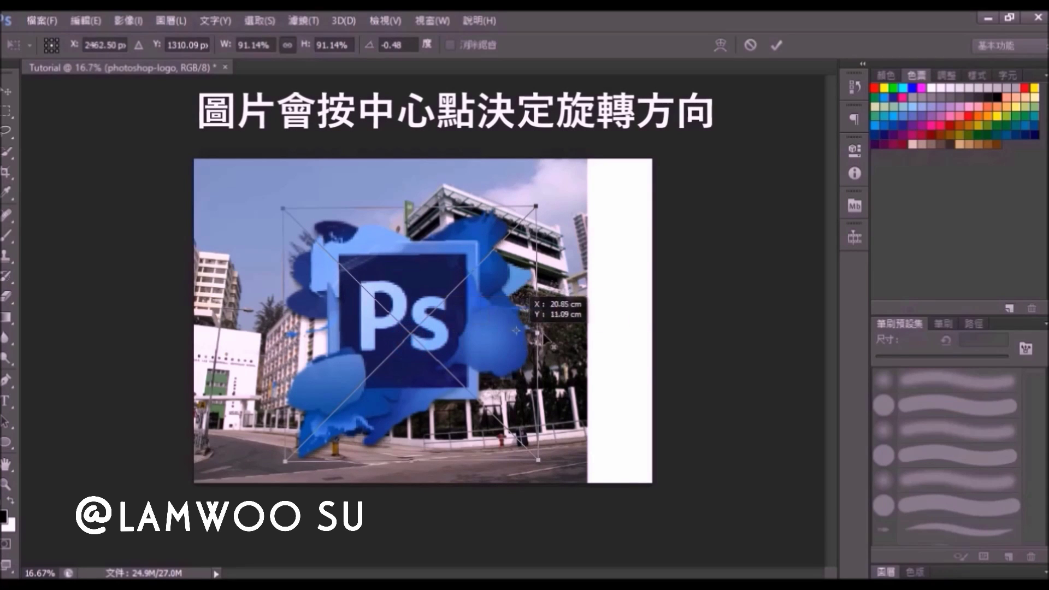
{"action": "left_click_drag", "start_coordinate": [280, 188], "coordinate": [662, 271]}
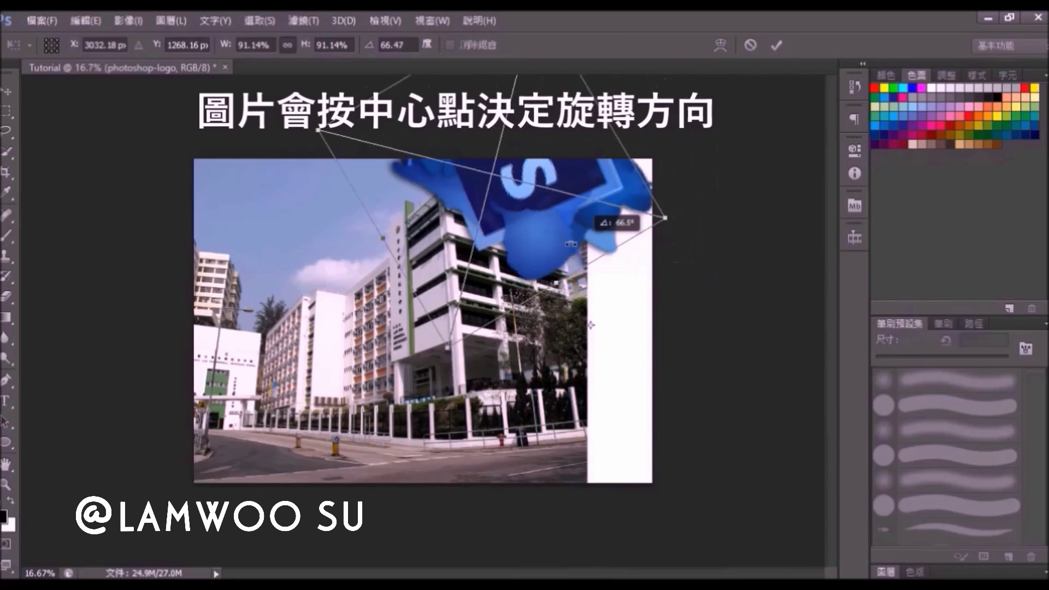
{"action": "left_click_drag", "start_coordinate": [662, 271], "coordinate": [479, 278]}
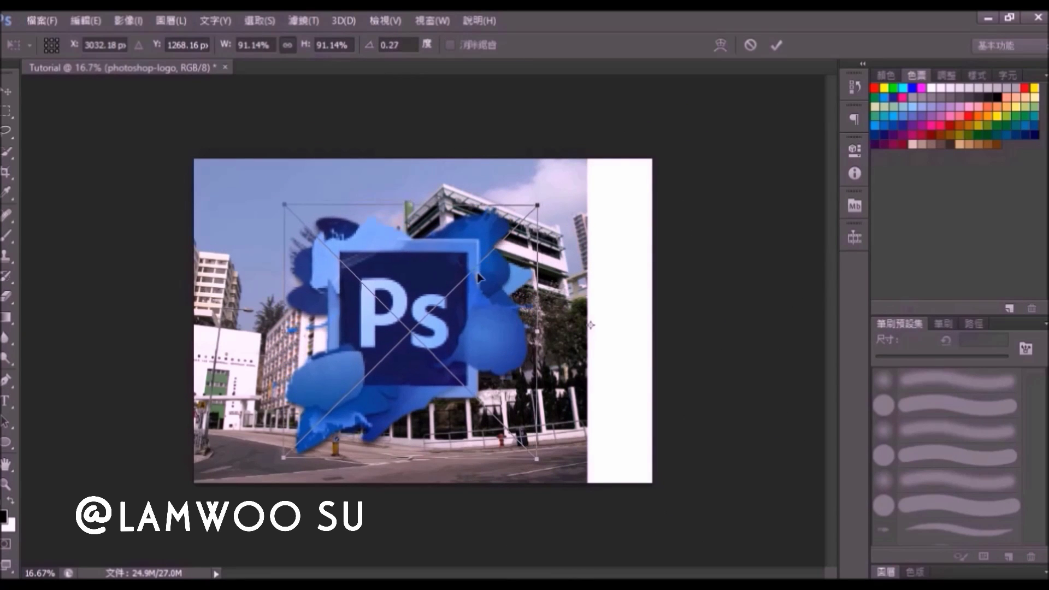
{"action": "left_click", "coordinate": [778, 45]}
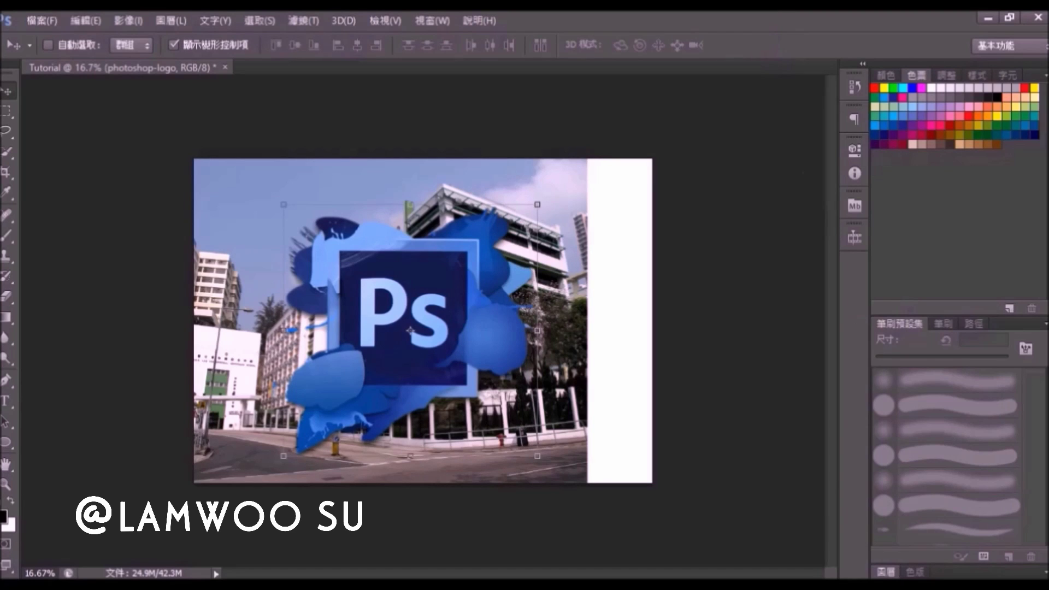
- Show the Layers panel, move building_288 above the logo, and toggle both layers' visibility
{"action": "left_click", "coordinate": [884, 572]}
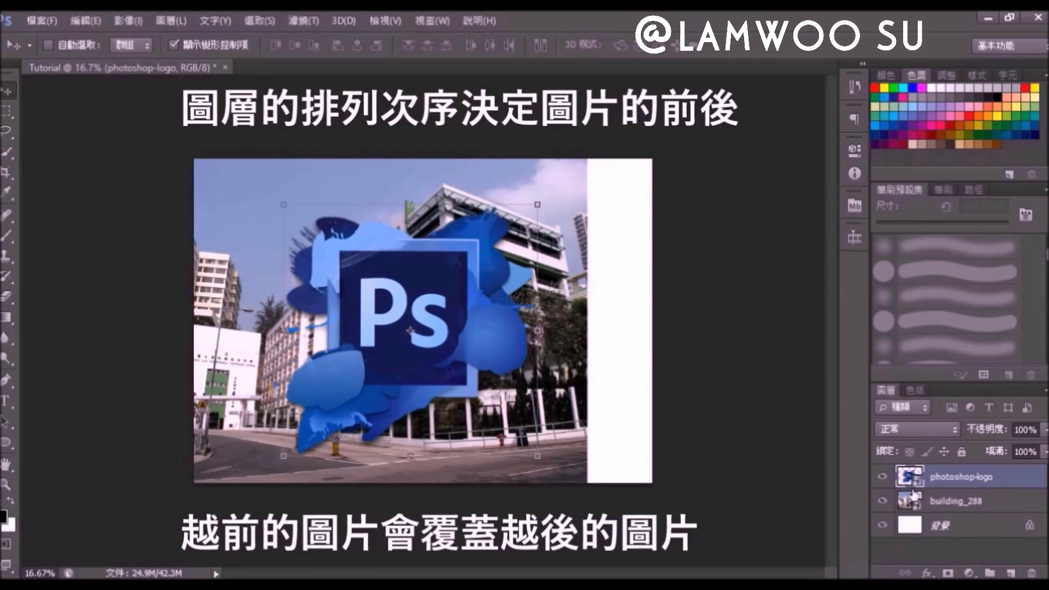
{"action": "left_click_drag", "start_coordinate": [941, 502], "coordinate": [941, 479]}
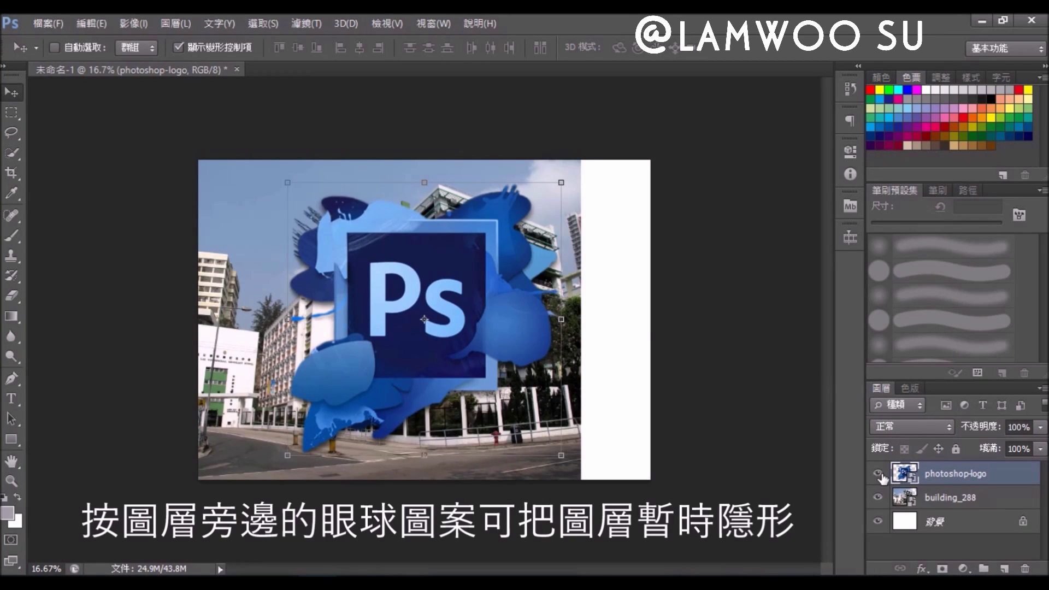
{"action": "left_click", "coordinate": [878, 474]}
{"action": "left_click", "coordinate": [878, 474]}
{"action": "left_click", "coordinate": [877, 498]}
{"action": "left_click", "coordinate": [876, 498]}
{"action": "left_click", "coordinate": [879, 474]}
{"action": "left_click", "coordinate": [878, 498]}
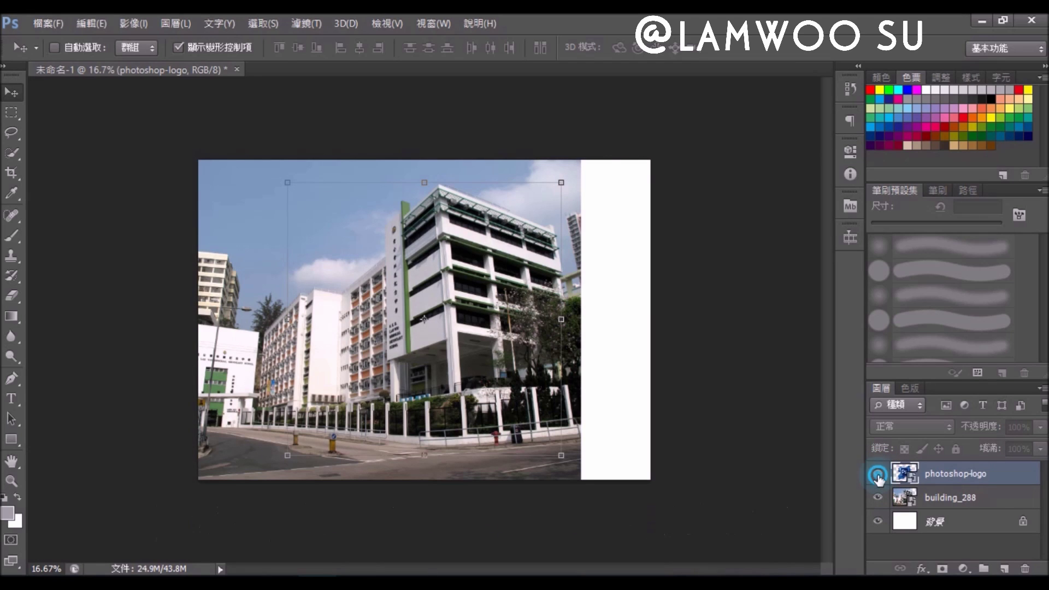
{"action": "left_click", "coordinate": [878, 474]}
- Restack photoshop-logo back above building_288
{"action": "left_click", "coordinate": [432, 20]}
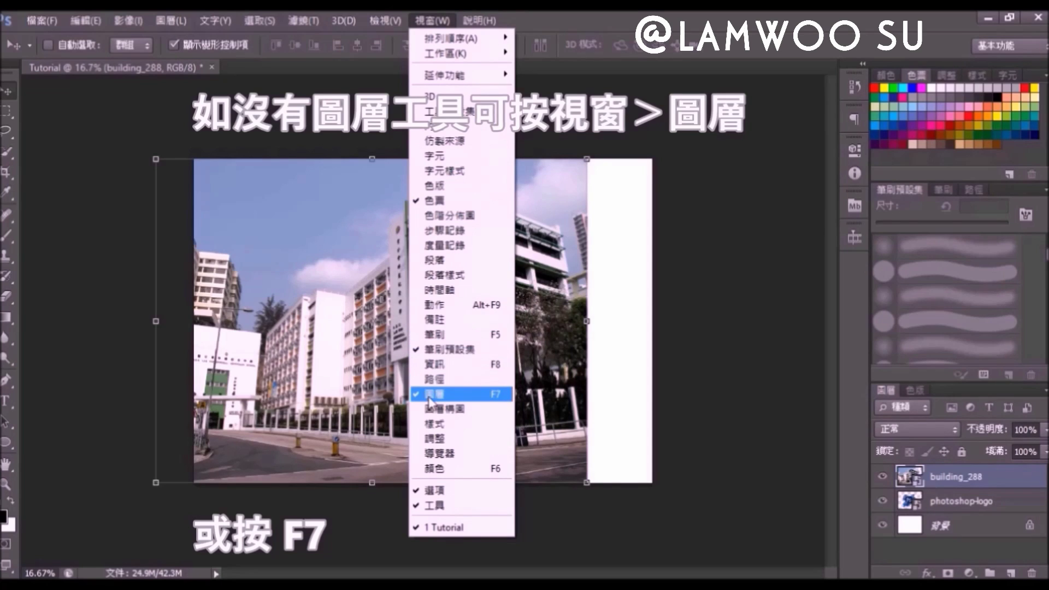
{"action": "left_click", "coordinate": [699, 345]}
{"action": "left_click_drag", "start_coordinate": [937, 498], "coordinate": [944, 476]}
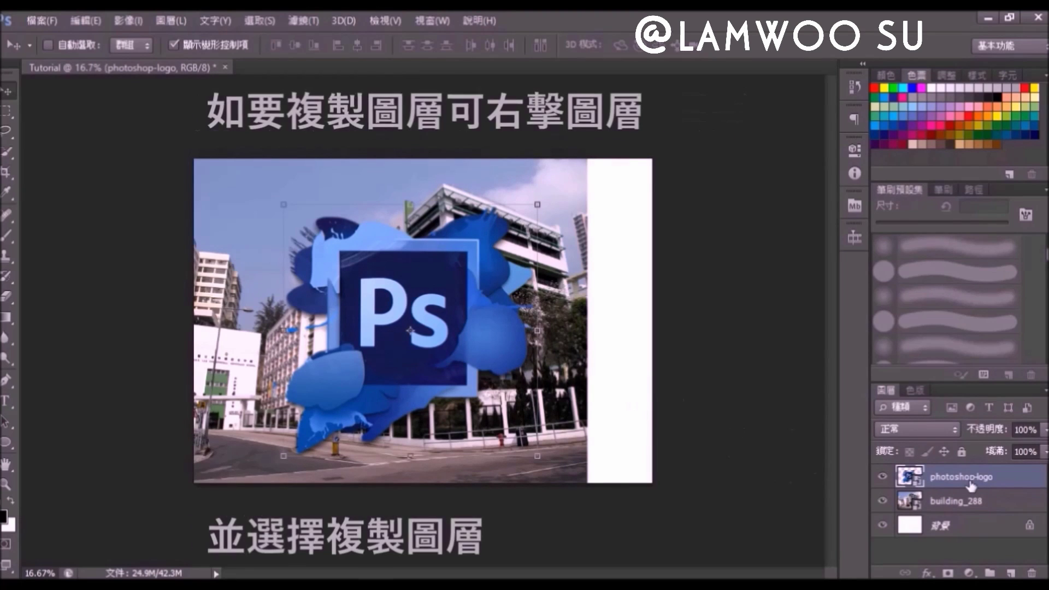
- Make three copies of the photoshop-logo layer and scatter them across the canvas
{"action": "right_click", "coordinate": [968, 477]}
{"action": "left_click", "coordinate": [767, 111]}
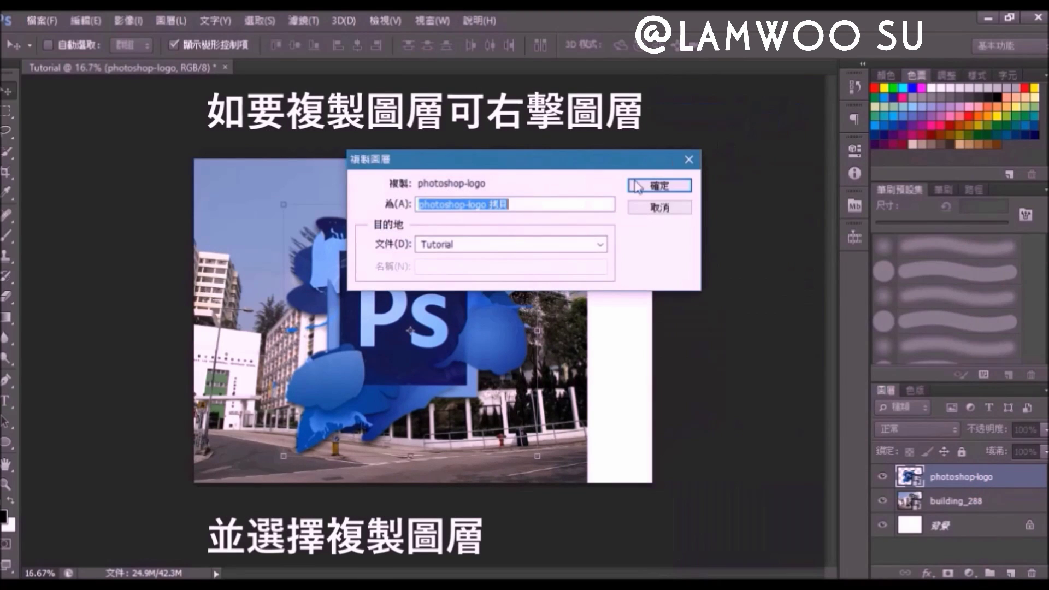
{"action": "left_click", "coordinate": [644, 190]}
{"action": "left_click_drag", "start_coordinate": [443, 263], "coordinate": [572, 217]}
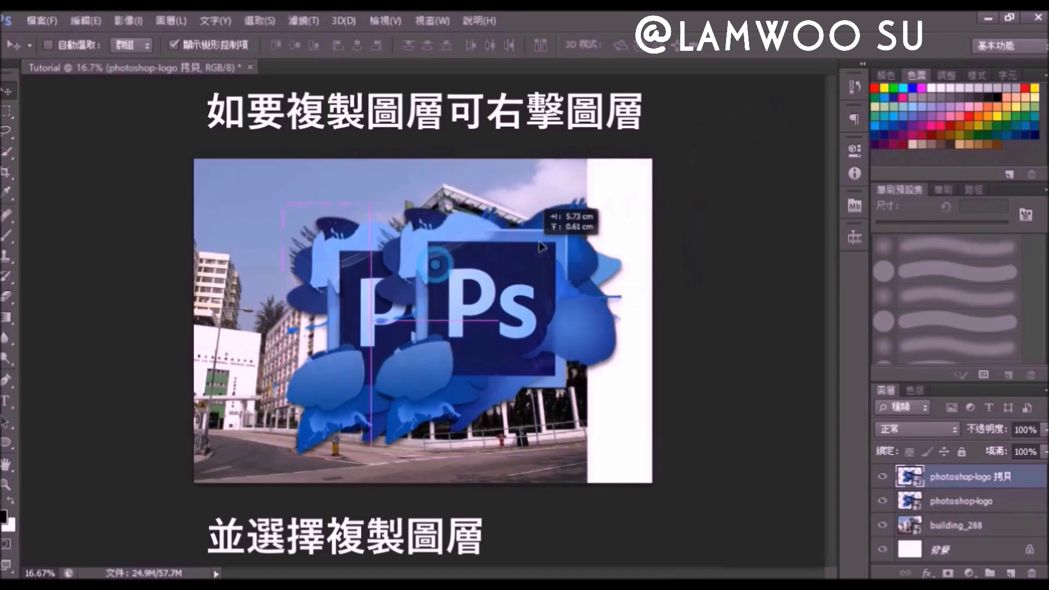
{"action": "right_click", "coordinate": [934, 478]}
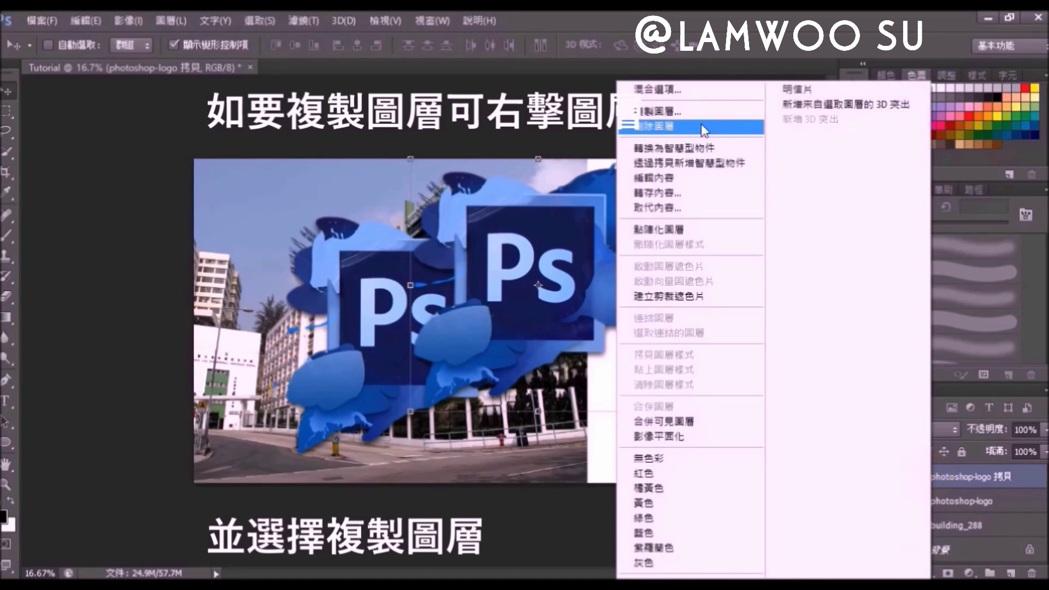
{"action": "left_click", "coordinate": [701, 123]}
{"action": "left_click", "coordinate": [656, 187]}
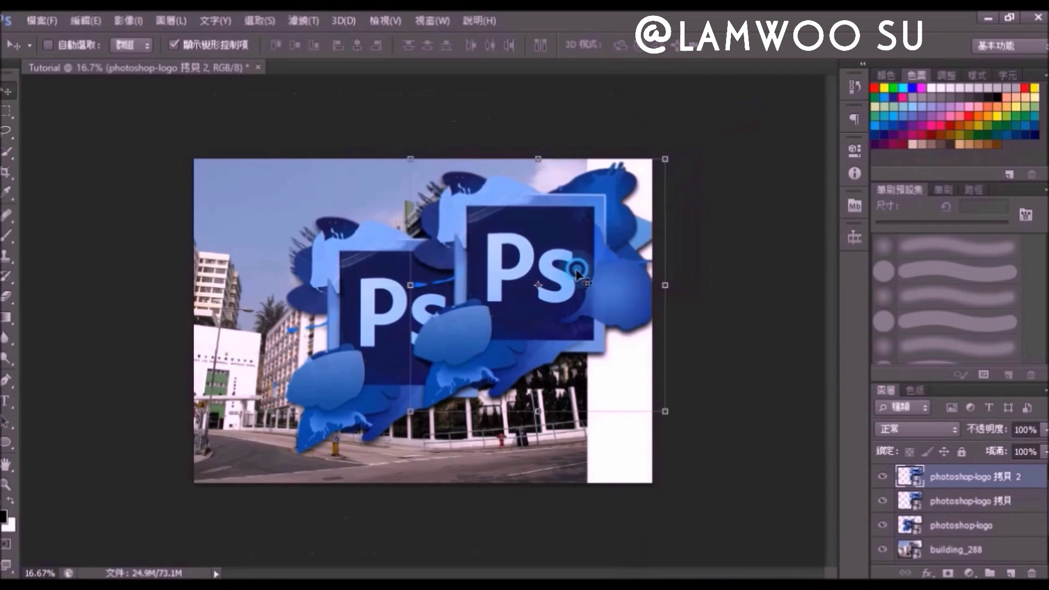
{"action": "left_click_drag", "start_coordinate": [623, 224], "coordinate": [421, 231]}
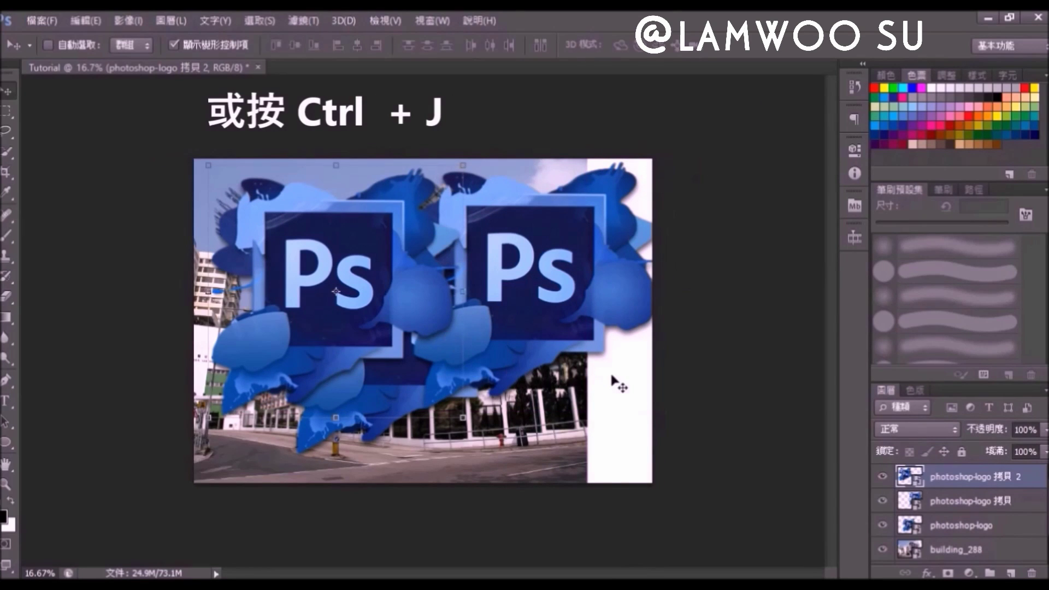
{"action": "key", "text": "ctrl+j"}
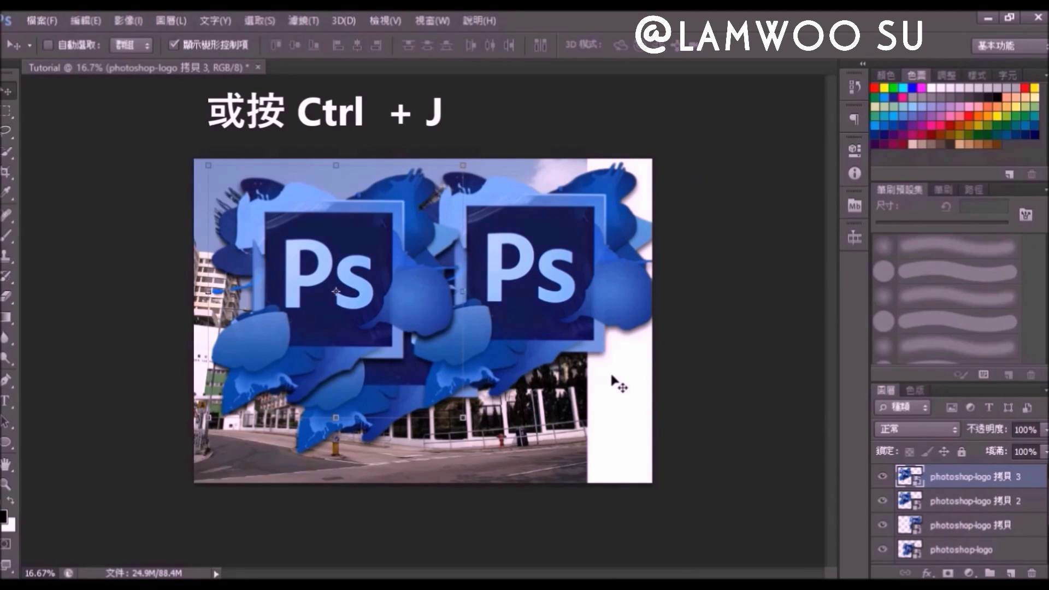
{"action": "left_click_drag", "start_coordinate": [323, 272], "coordinate": [486, 311]}
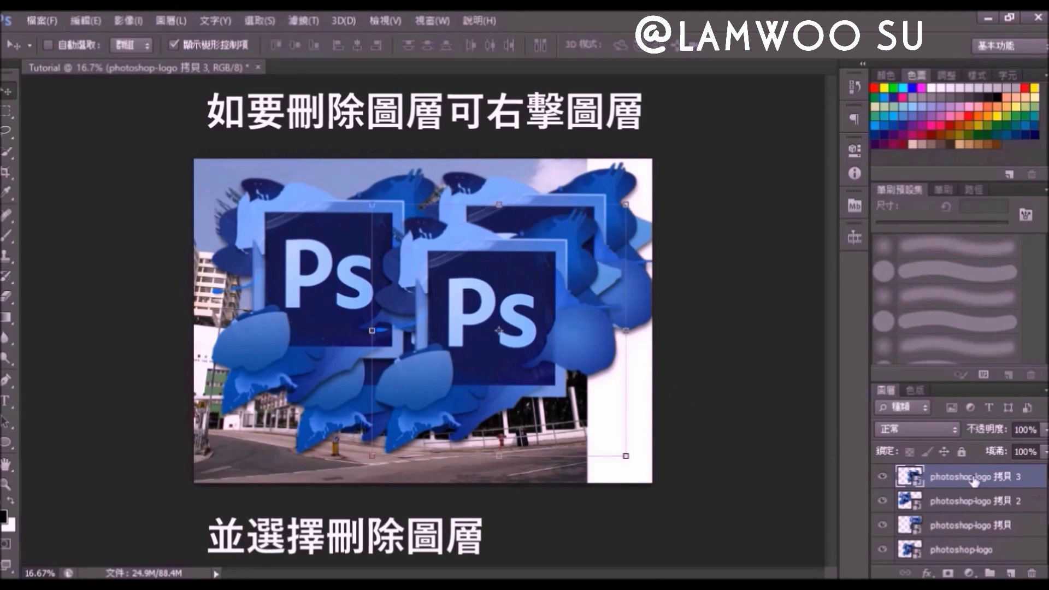
- Delete the logo copy layers, leaving only the original photoshop-logo
{"action": "right_click", "coordinate": [973, 477]}
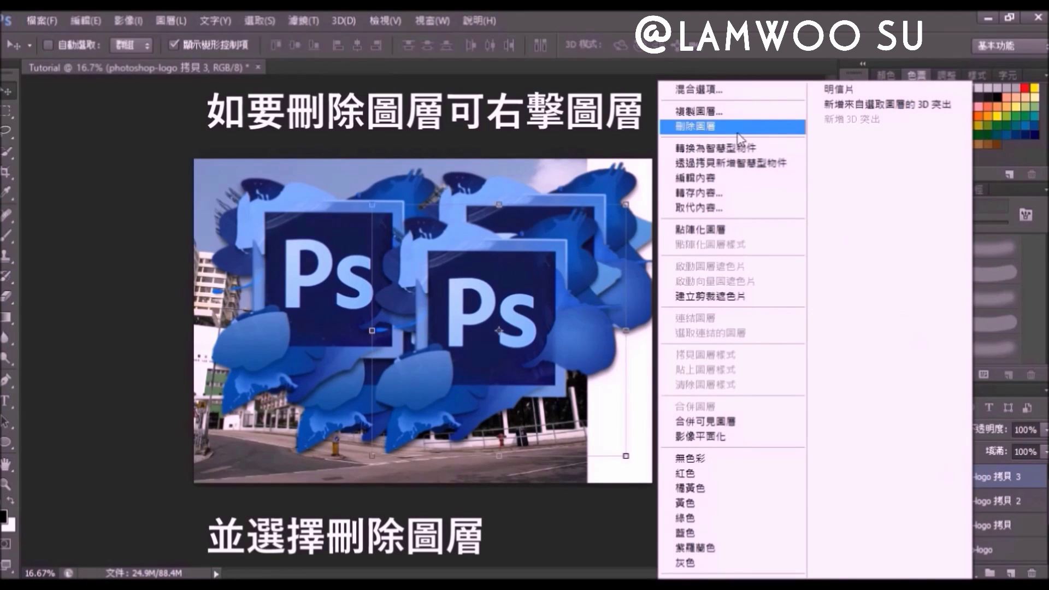
{"action": "left_click", "coordinate": [739, 137]}
{"action": "left_click", "coordinate": [514, 238]}
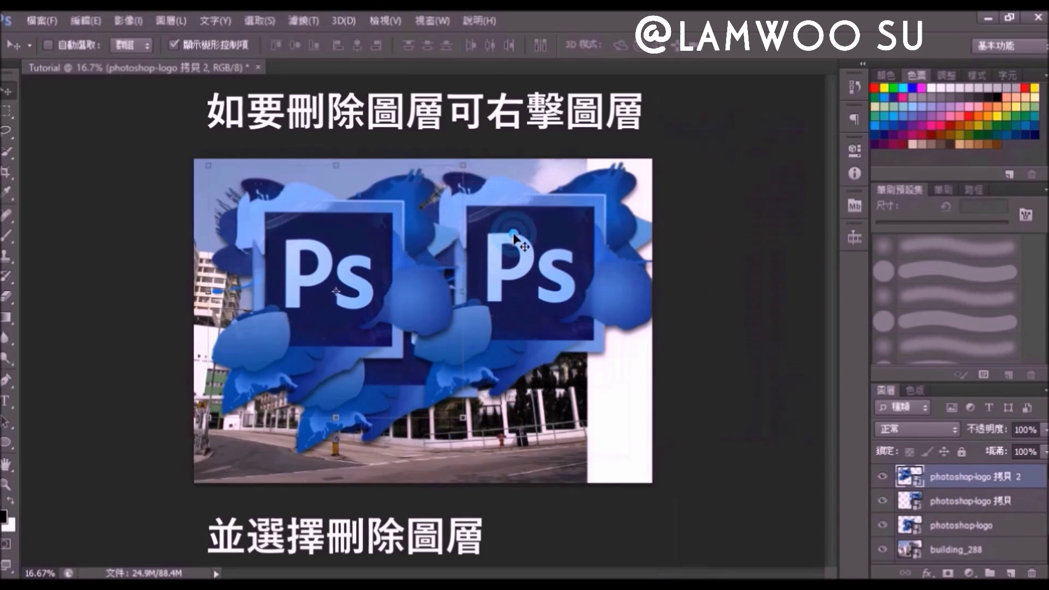
{"action": "key", "text": "Delete"}
{"action": "key", "text": "Delete"}
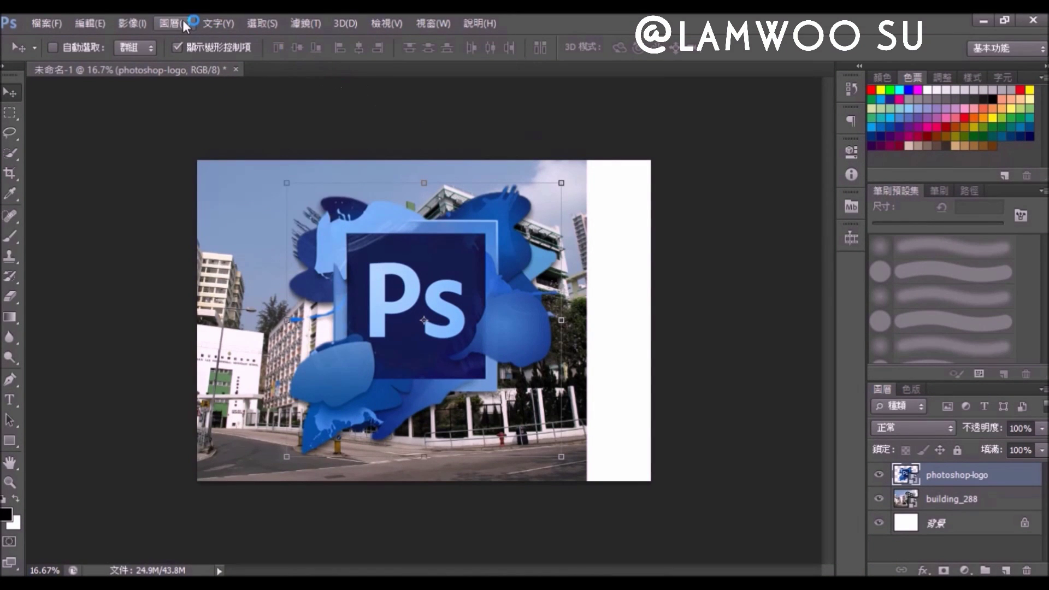
- Add a new blank layer named 圖層 1
{"action": "left_click", "coordinate": [182, 19]}
{"action": "mouse_move", "coordinate": [197, 39]}
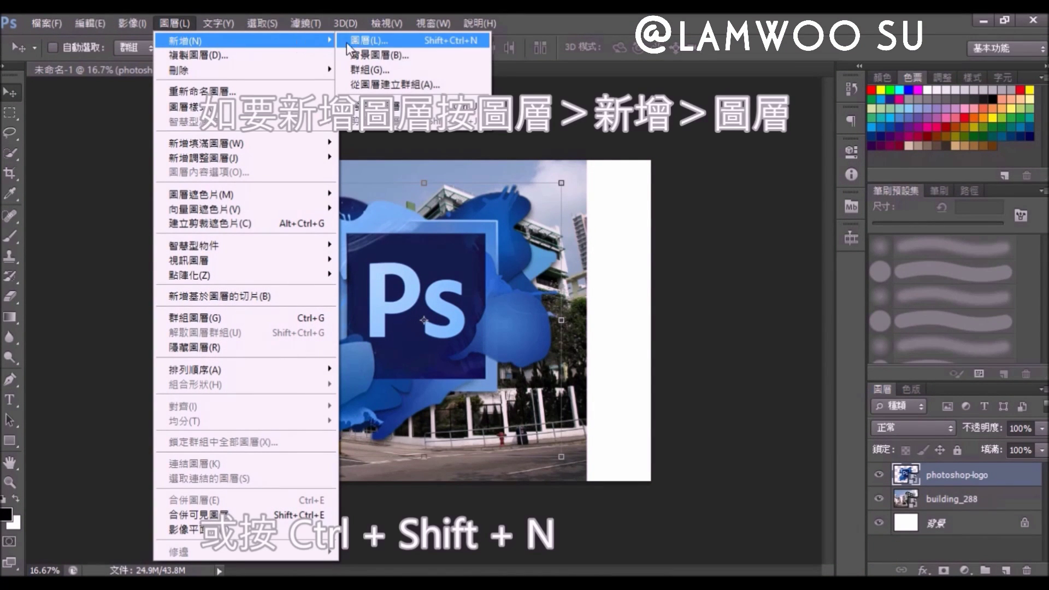
{"action": "left_click", "coordinate": [363, 41]}
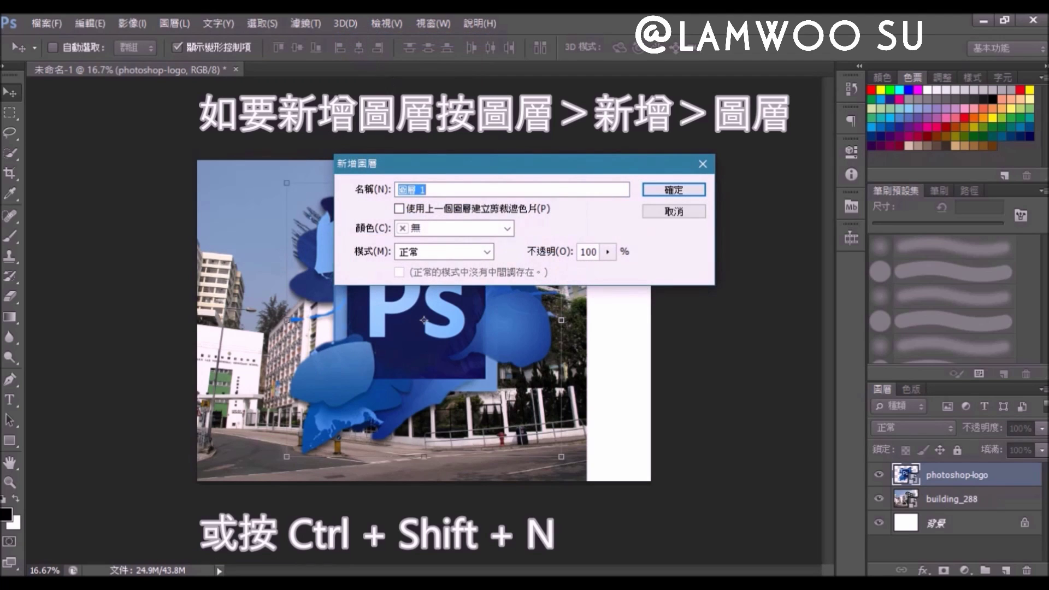
{"action": "left_click", "coordinate": [653, 188]}
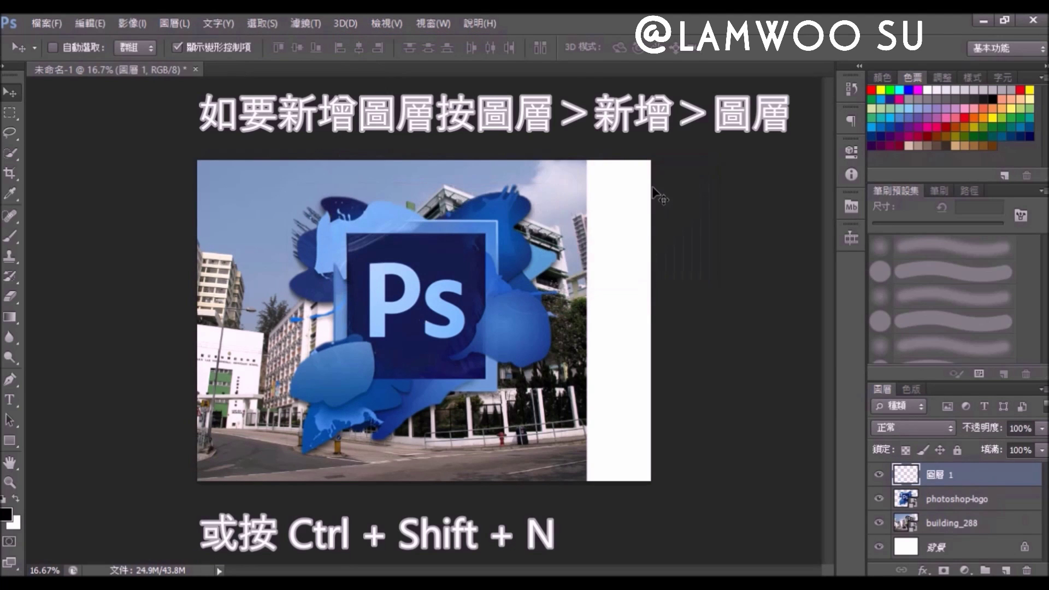
{"action": "left_click", "coordinate": [979, 499]}
{"action": "left_click", "coordinate": [962, 474]}
- Paint a black 83 px brush loop over the Ps logo, then stack photoshop-logo above 圖層 1
{"action": "left_click", "coordinate": [11, 236]}
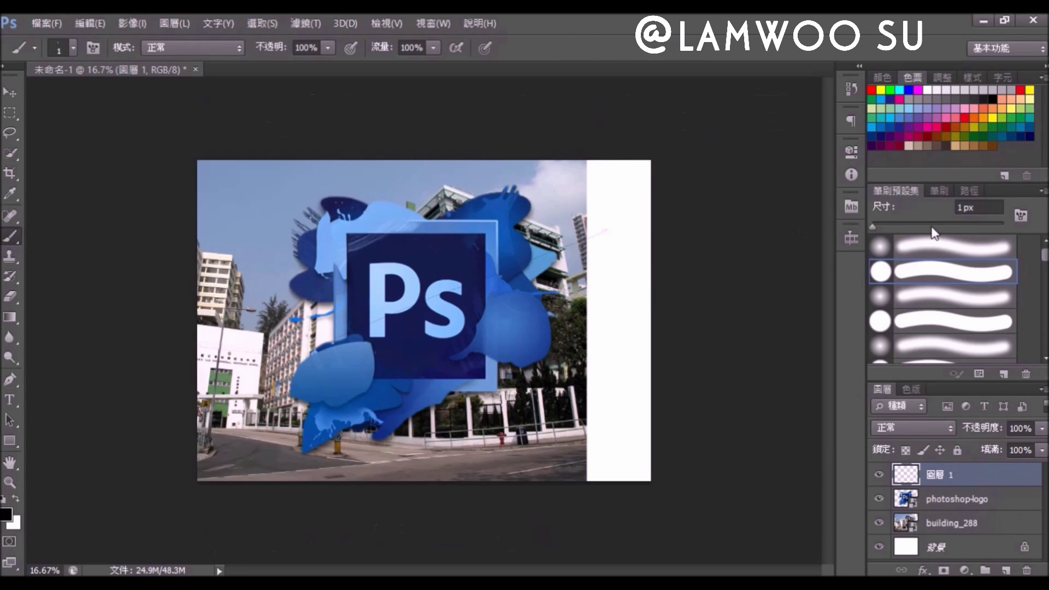
{"action": "left_click", "coordinate": [926, 224]}
{"action": "left_click_drag", "start_coordinate": [495, 232], "coordinate": [471, 336]}
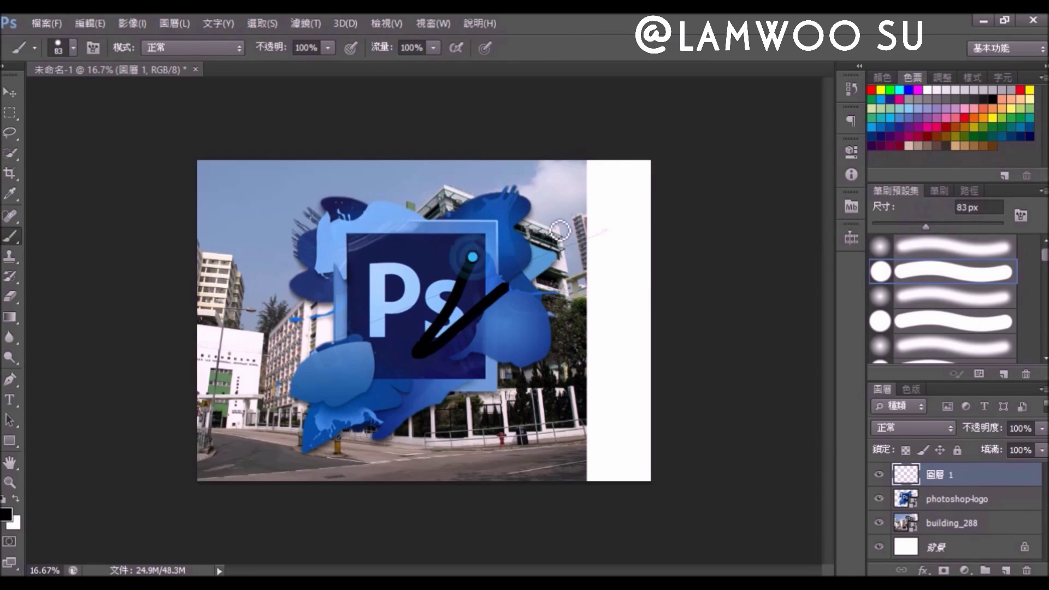
{"action": "left_click", "coordinate": [9, 90]}
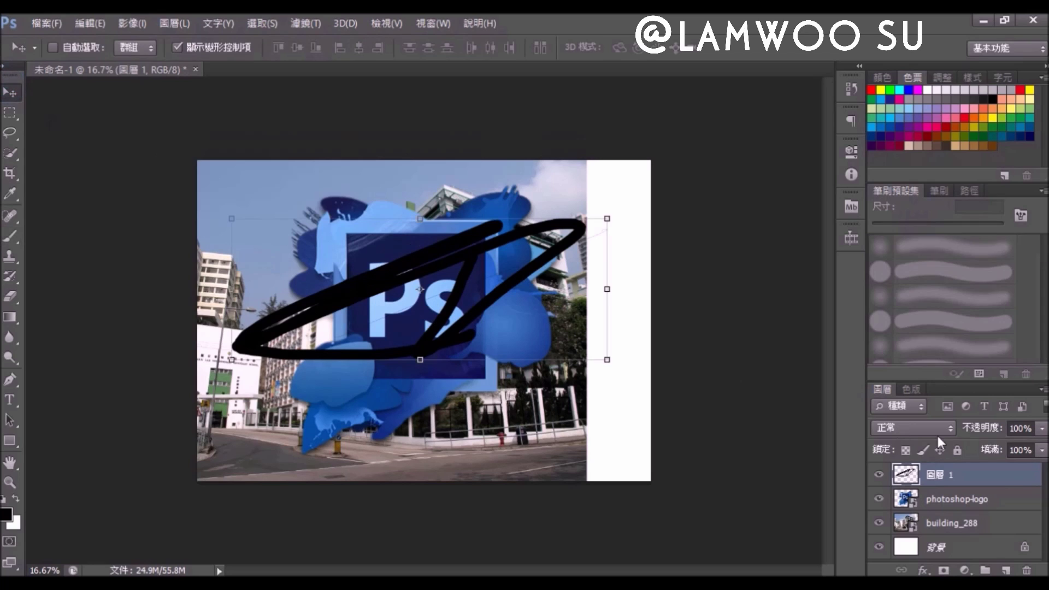
{"action": "mouse_move", "coordinate": [1006, 495]}
{"action": "left_mouse_down"}
{"action": "mouse_move", "coordinate": [962, 473]}
{"action": "mouse_move", "coordinate": [958, 457]}
{"action": "mouse_move", "coordinate": [958, 470]}
{"action": "left_mouse_up"}
- Stack building_288 above 圖層 1 and undo with Ctrl+Z to bring back the 明 character
{"action": "left_click_drag", "start_coordinate": [951, 523], "coordinate": [954, 490]}
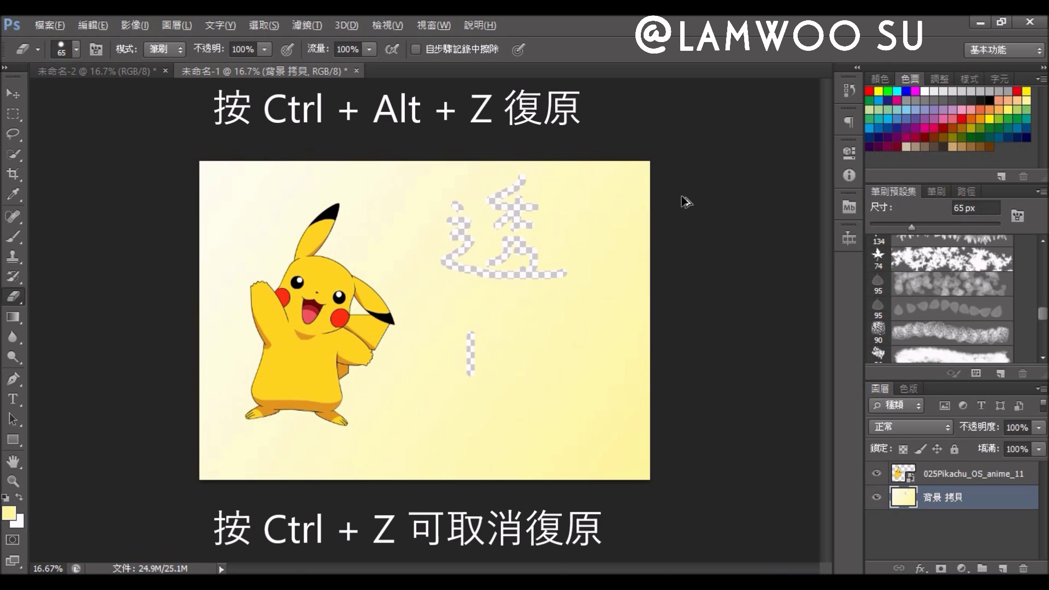
{"action": "key", "text": "ctrl+z"}
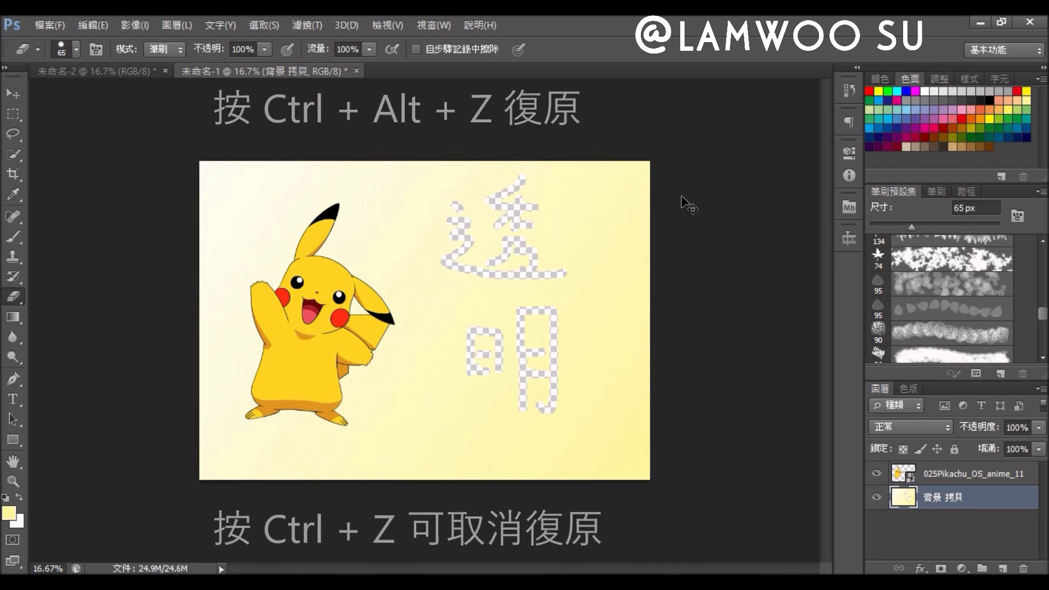
{"action": "left_click", "coordinate": [62, 22]}
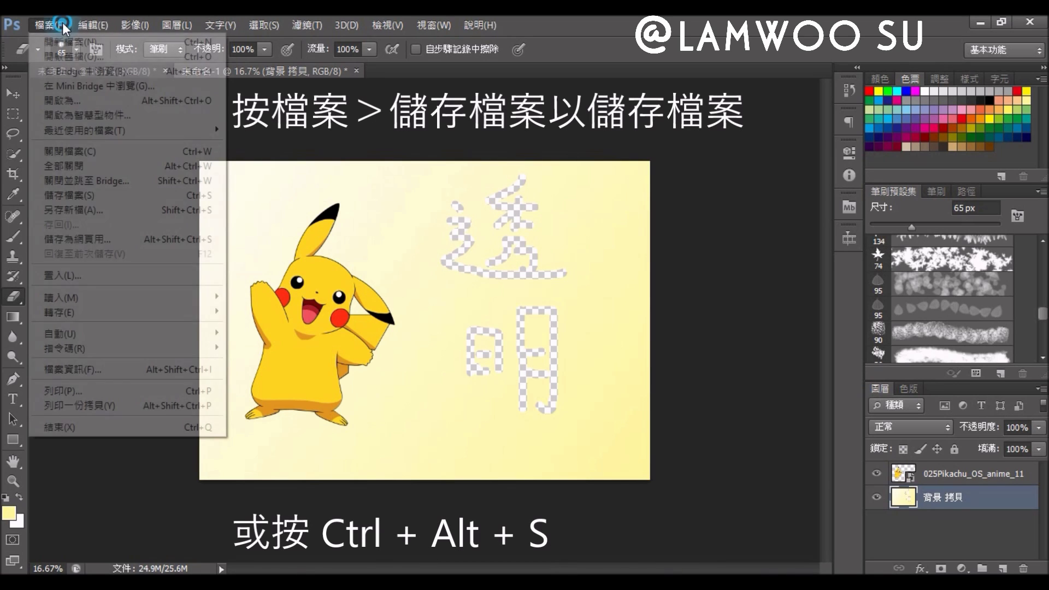
- Save the document to the Desktop as 'name it.psd' and reopen it from there
{"action": "left_click", "coordinate": [55, 195]}
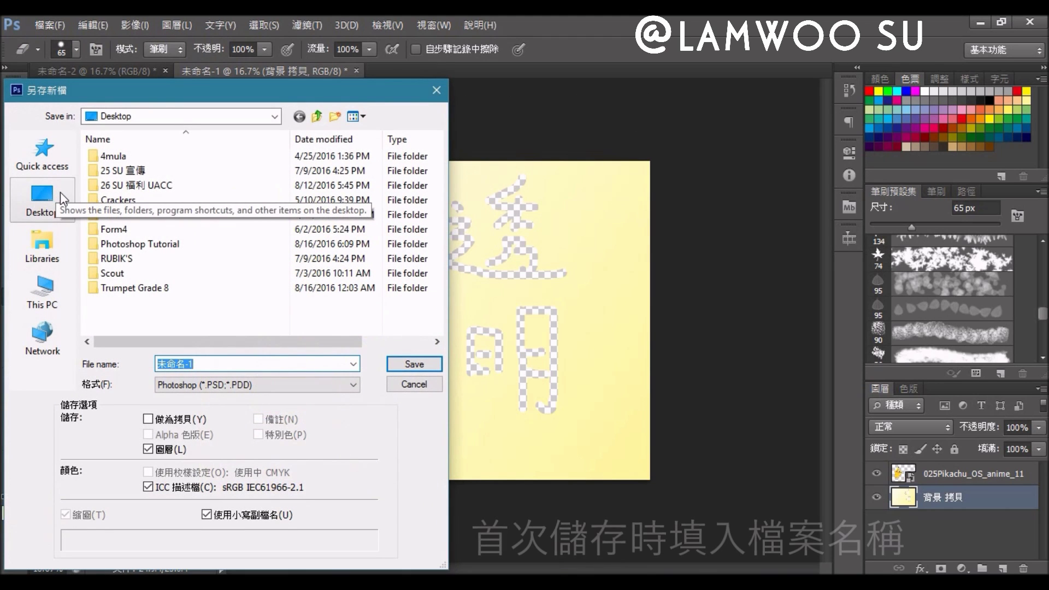
{"action": "left_click", "coordinate": [60, 192]}
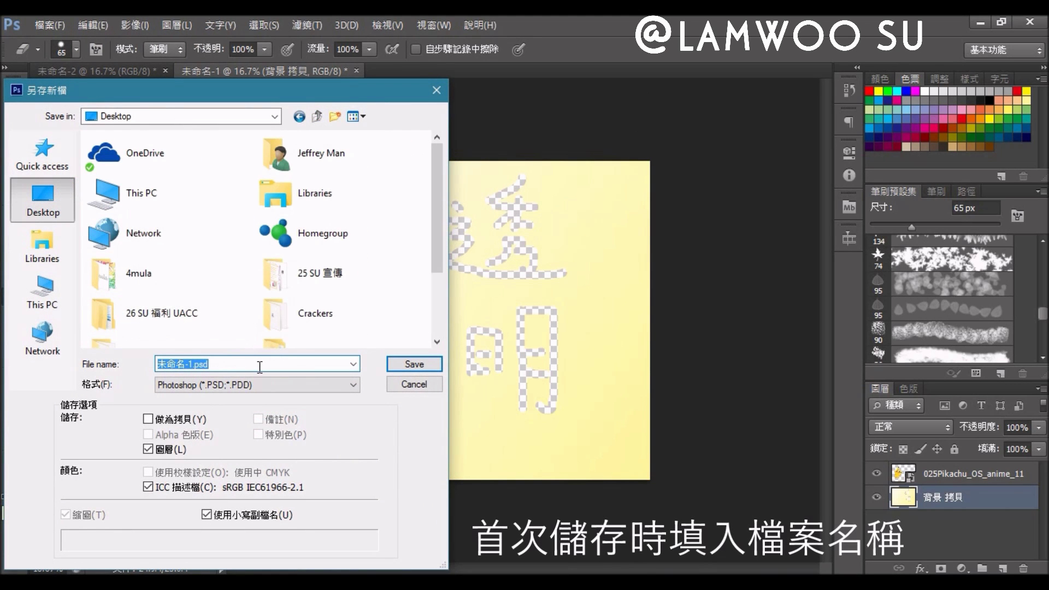
{"action": "type", "text": "name it"}
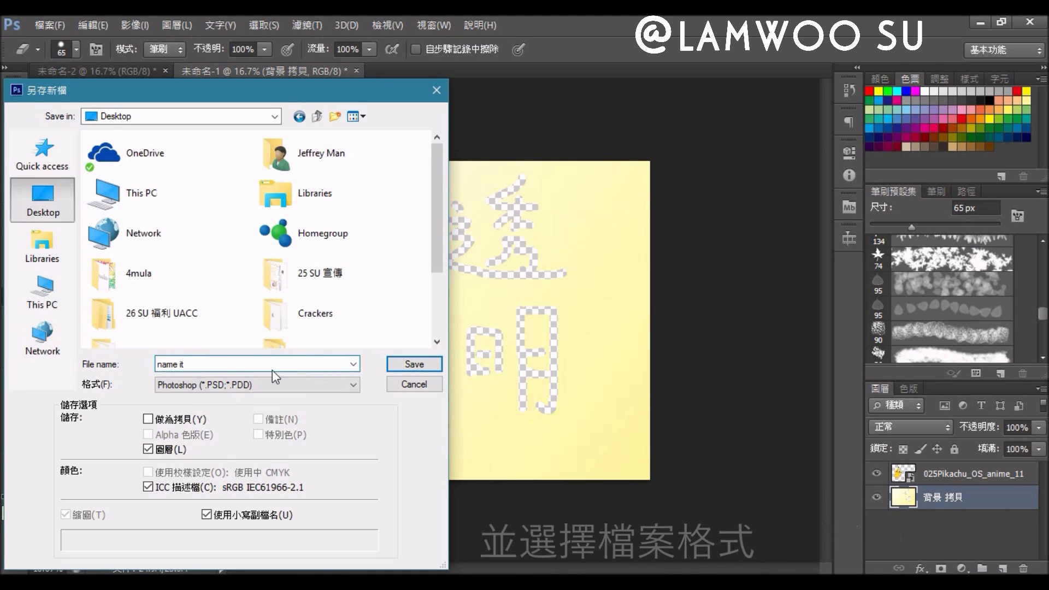
{"action": "left_click", "coordinate": [430, 367]}
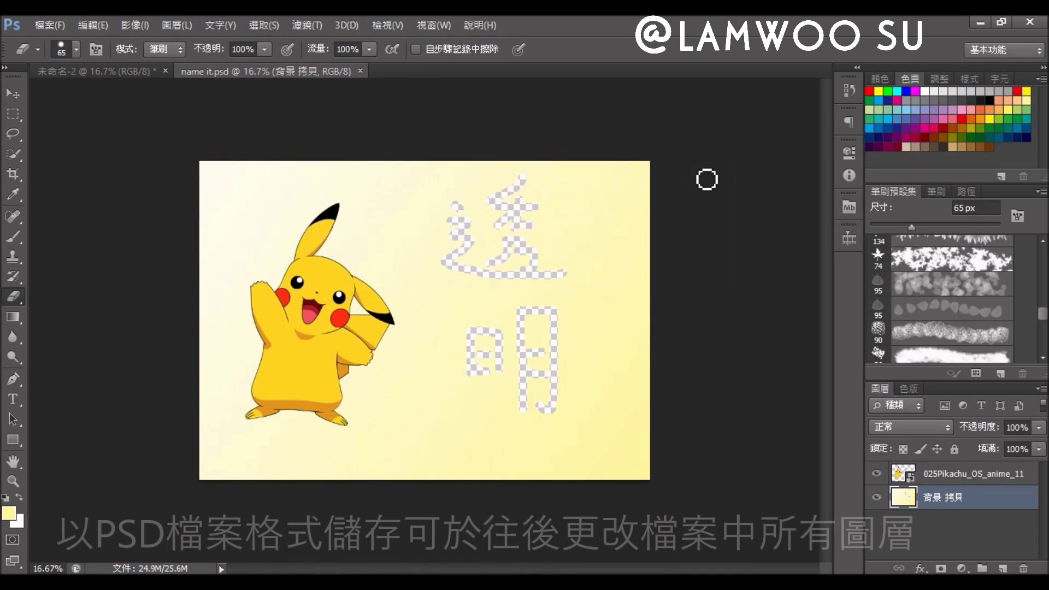
{"action": "left_click", "coordinate": [982, 22]}
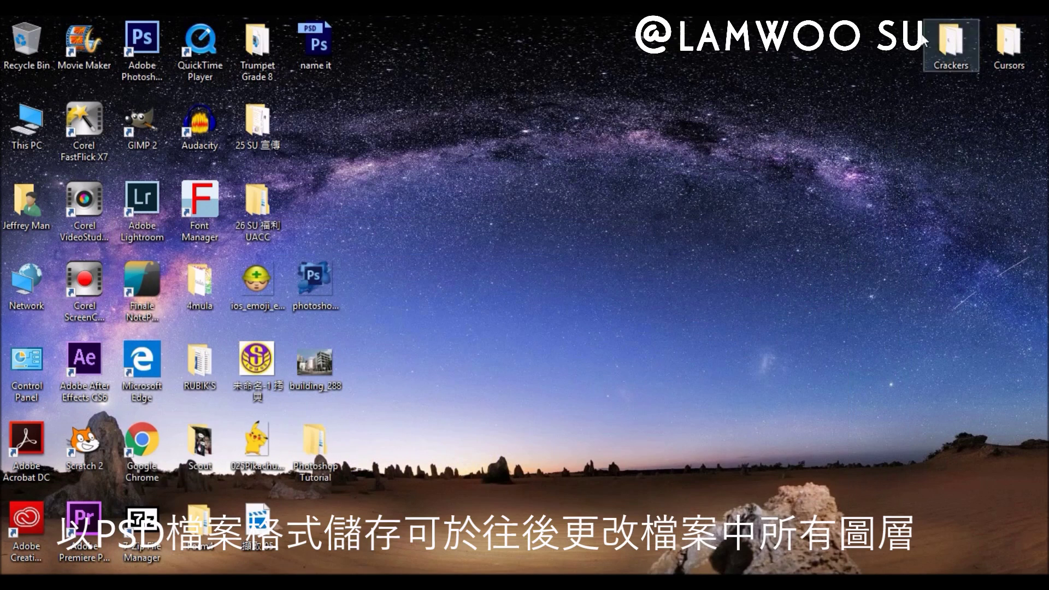
{"action": "double_click", "coordinate": [330, 43]}
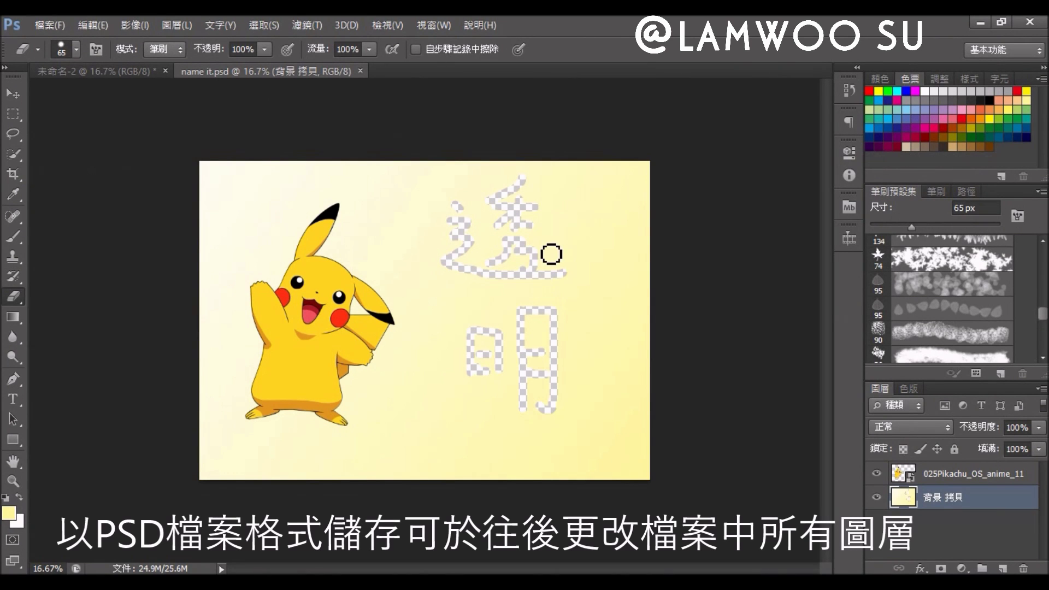
- Save a flattened JPEG copy, 'name it 拷貝', to the Desktop
{"action": "key", "text": "ctrl+shift+s"}
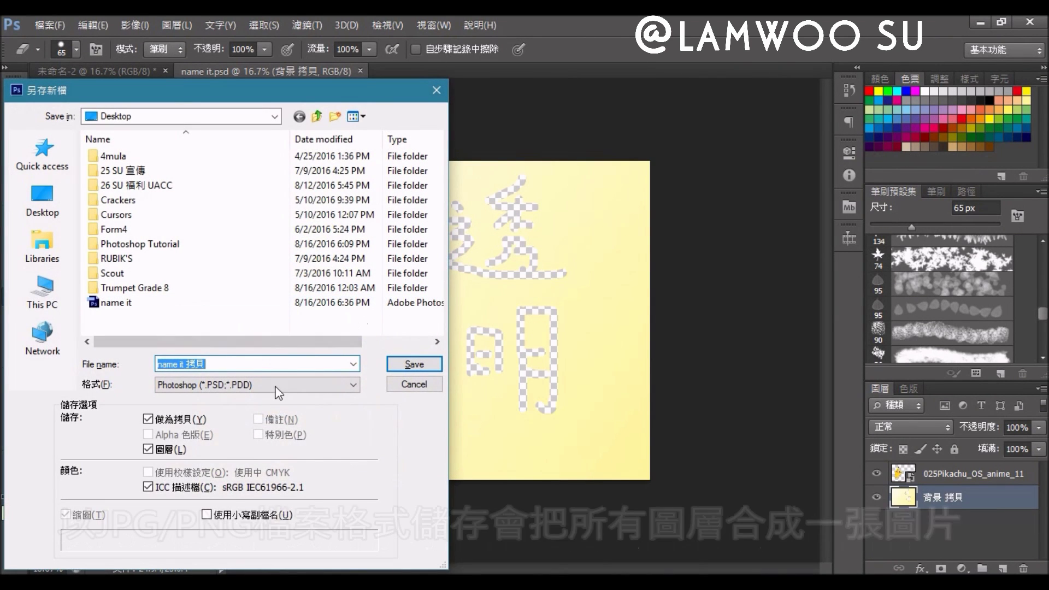
{"action": "left_click", "coordinate": [276, 385]}
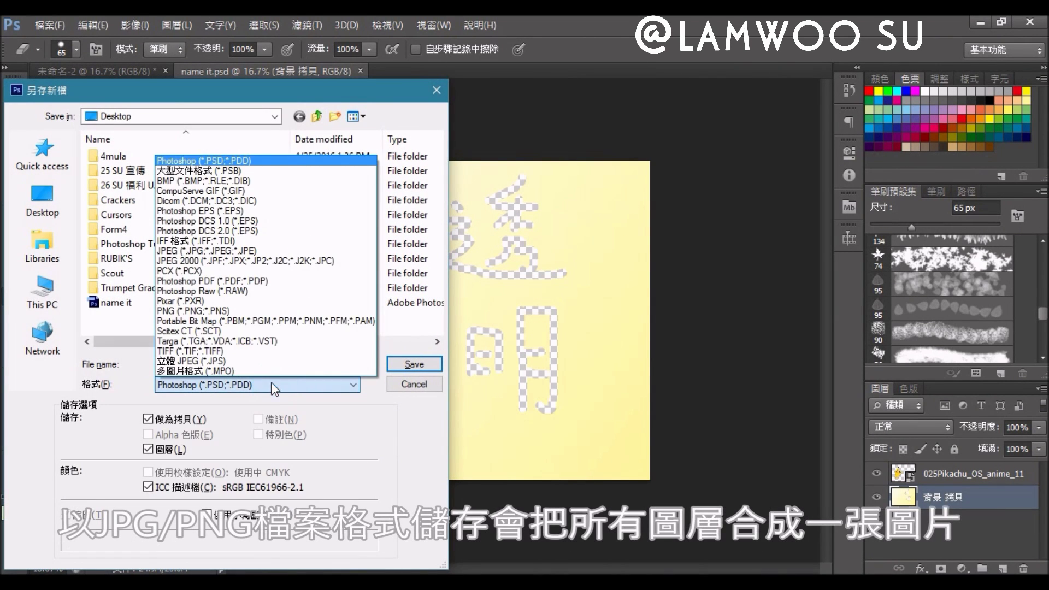
{"action": "left_click", "coordinate": [246, 251]}
{"action": "left_click", "coordinate": [409, 364]}
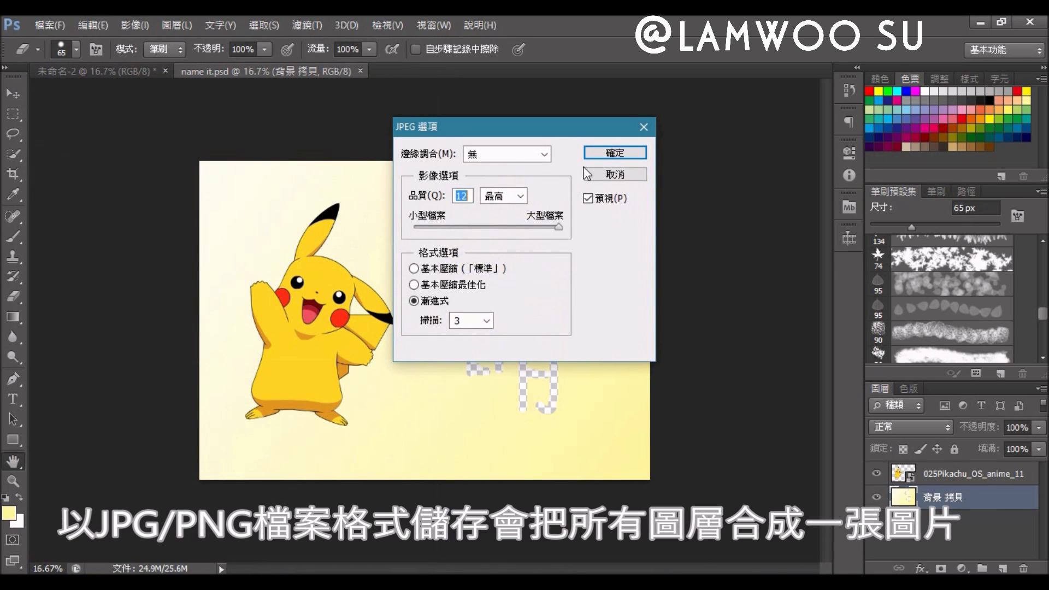
{"action": "left_click", "coordinate": [599, 144]}
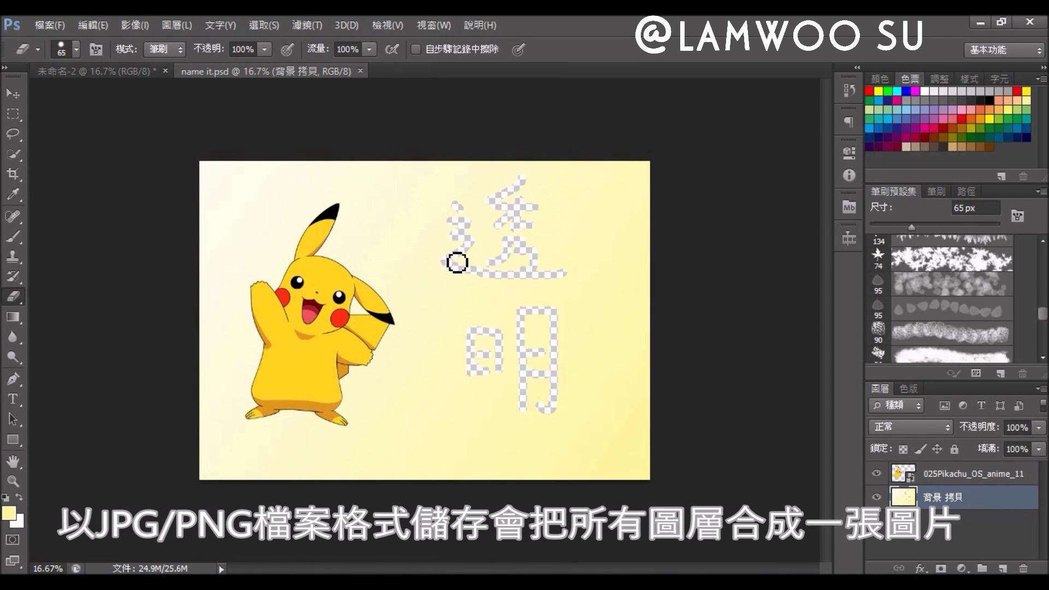
- Save a flattened PNG copy of 'name it 拷貝' to the Desktop
{"action": "key", "text": "ctrl+shift+s"}
{"action": "left_click", "coordinate": [257, 384]}
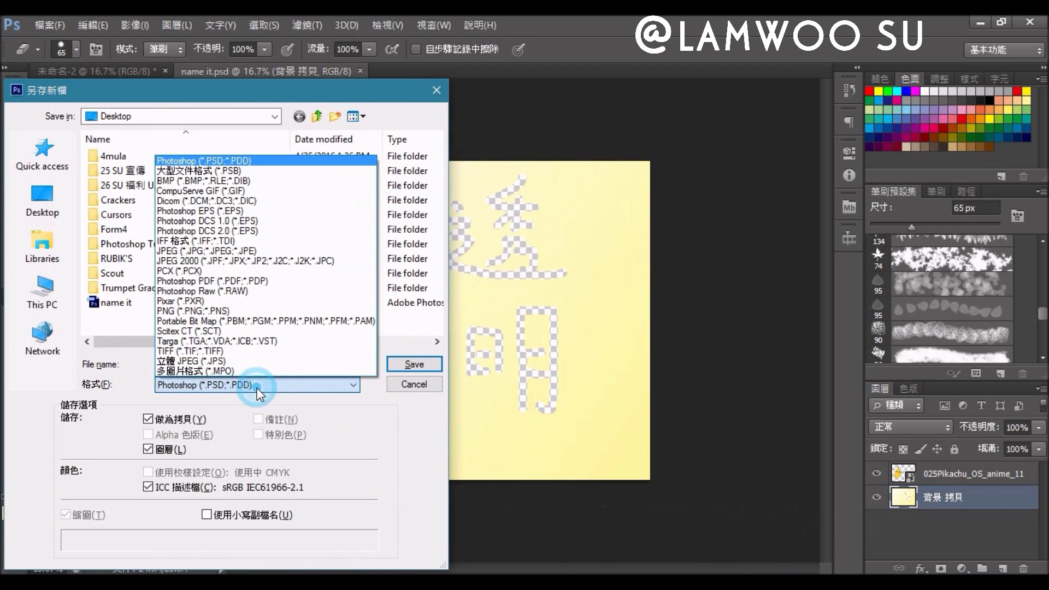
{"action": "left_click", "coordinate": [238, 312]}
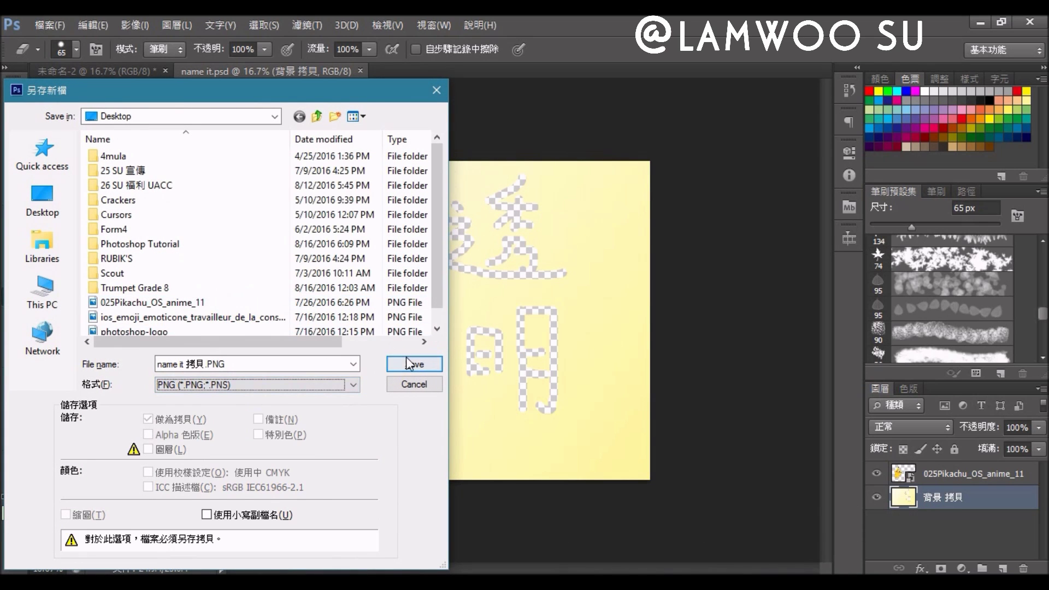
{"action": "left_click", "coordinate": [410, 363]}
{"action": "left_click", "coordinate": [405, 267]}
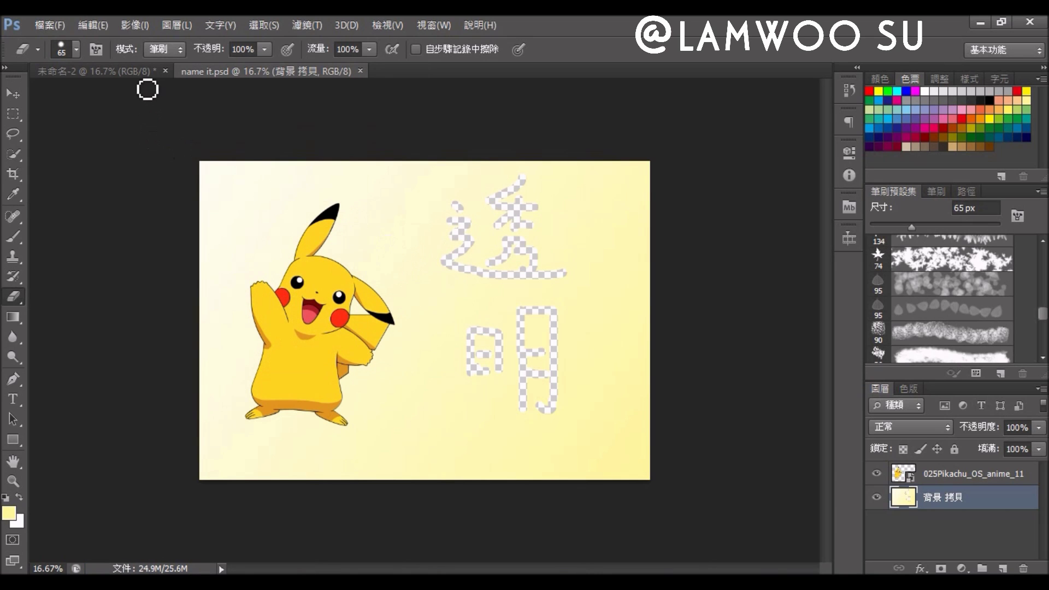
{"action": "left_click", "coordinate": [137, 72]}
- Drop the JPEG 'name it 拷貝' copy onto the leaves image and reposition it
{"action": "left_click", "coordinate": [1001, 22]}
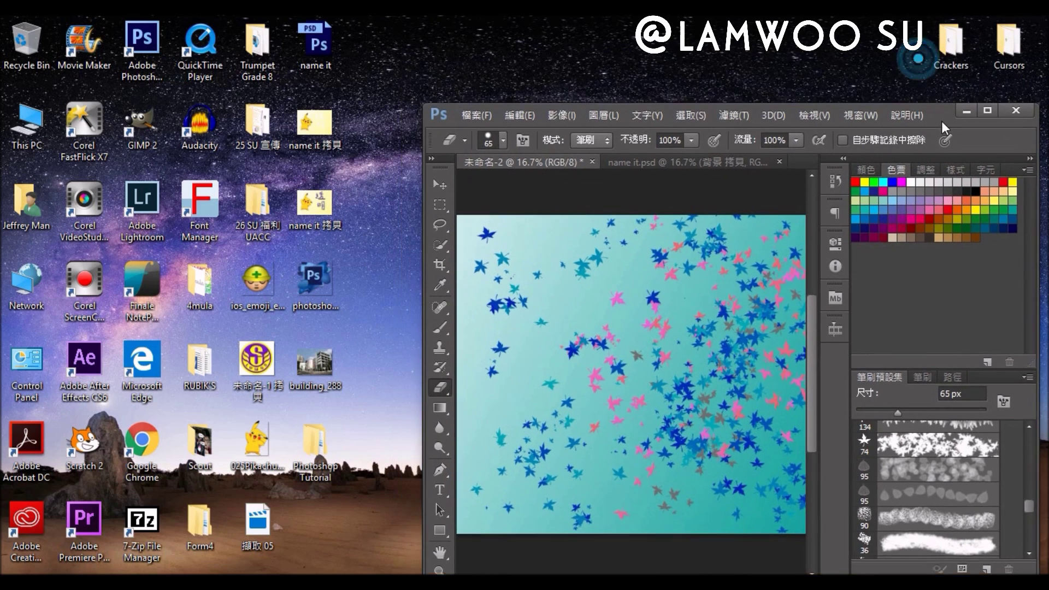
{"action": "left_click_drag", "start_coordinate": [920, 59], "coordinate": [884, 50]}
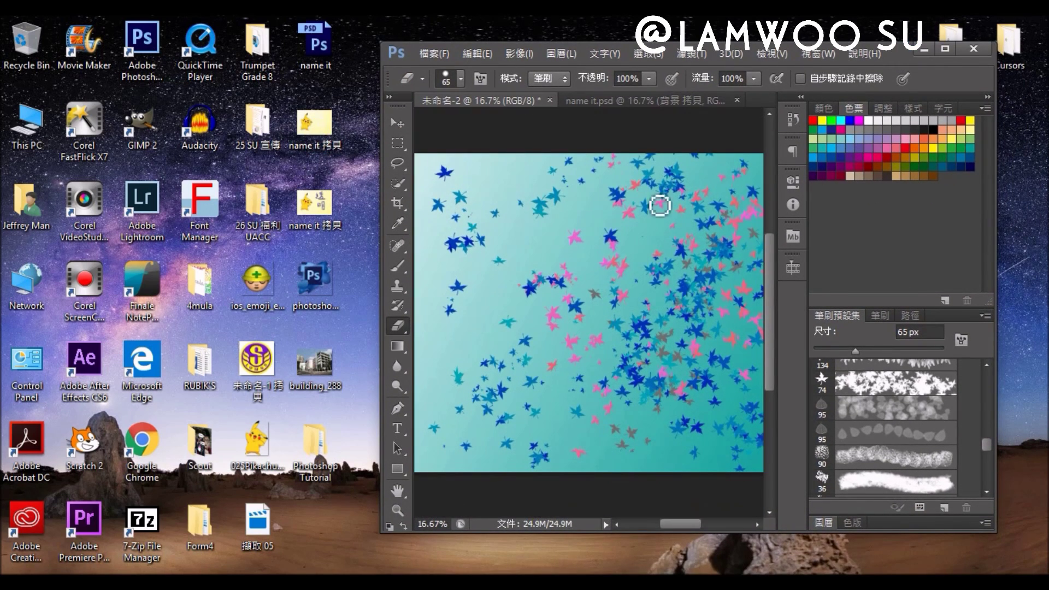
{"action": "left_click_drag", "start_coordinate": [314, 123], "coordinate": [656, 204]}
{"action": "left_click", "coordinate": [945, 52]}
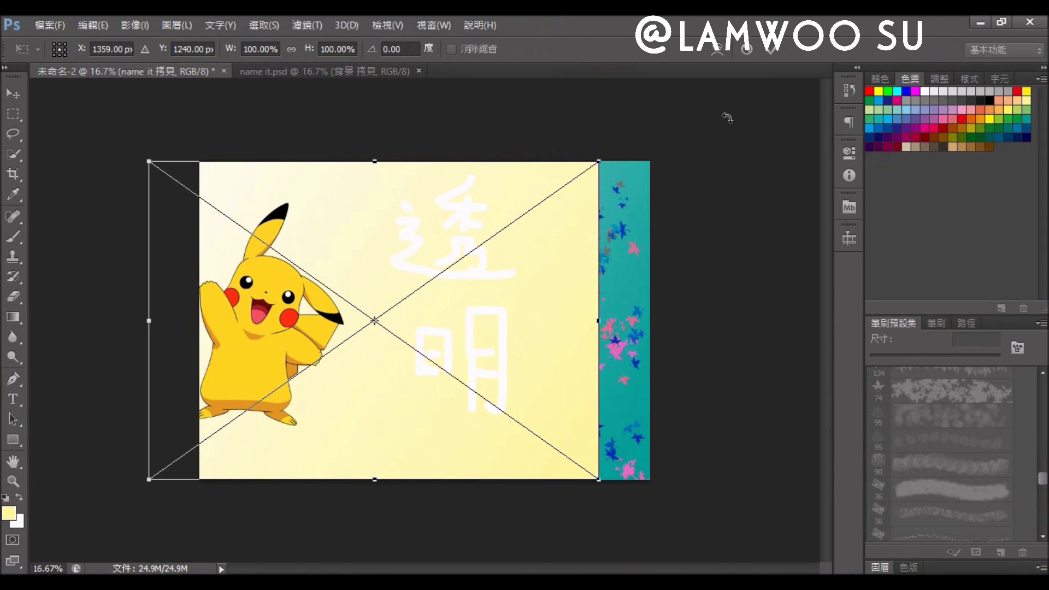
{"action": "left_click", "coordinate": [775, 50]}
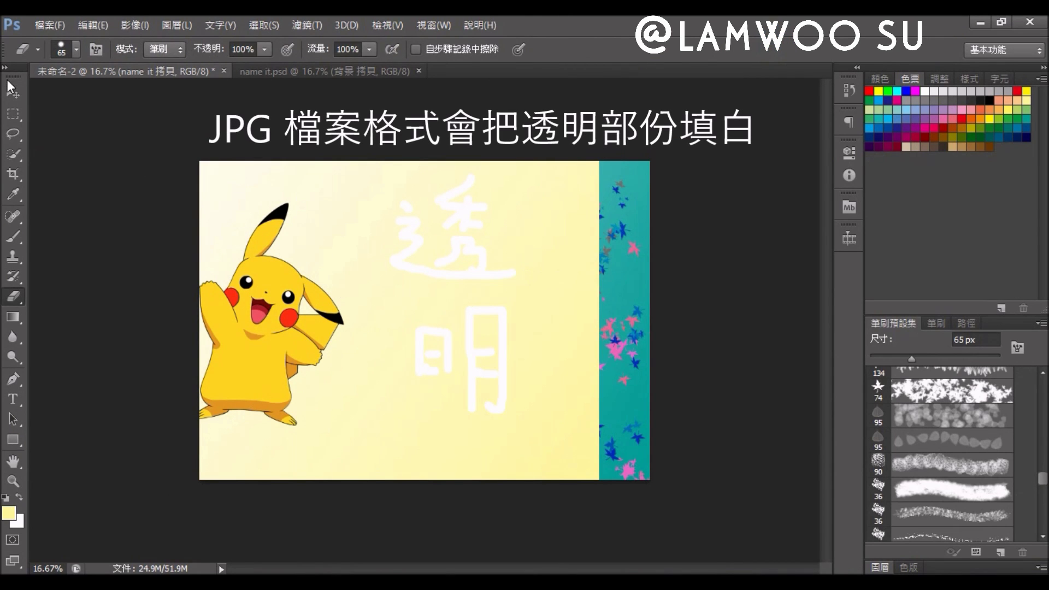
{"action": "left_click", "coordinate": [11, 94]}
{"action": "left_click_drag", "start_coordinate": [440, 268], "coordinate": [491, 268]}
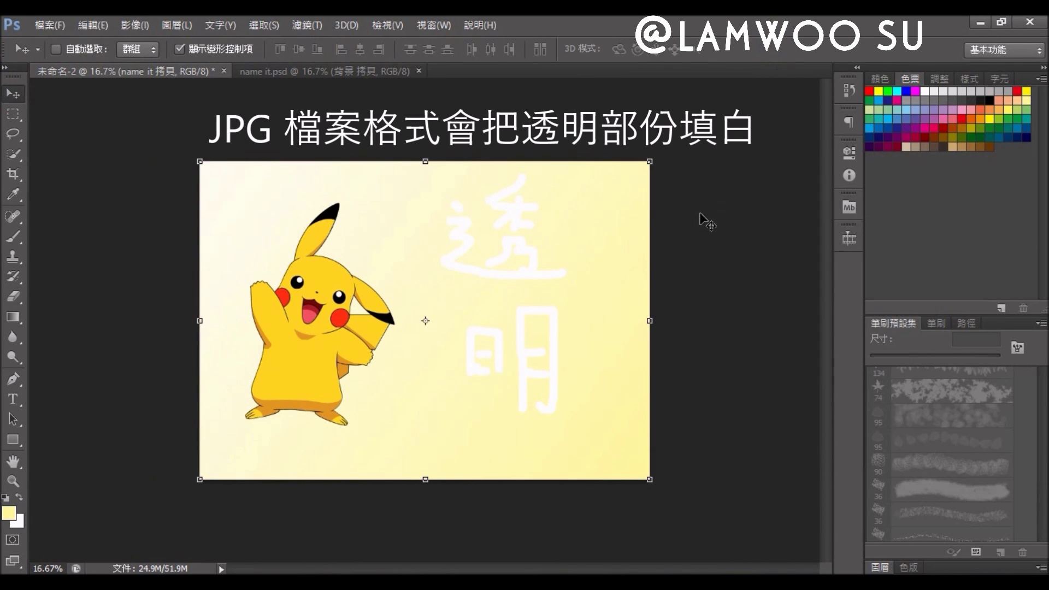
{"action": "left_click_drag", "start_coordinate": [573, 262], "coordinate": [522, 298]}
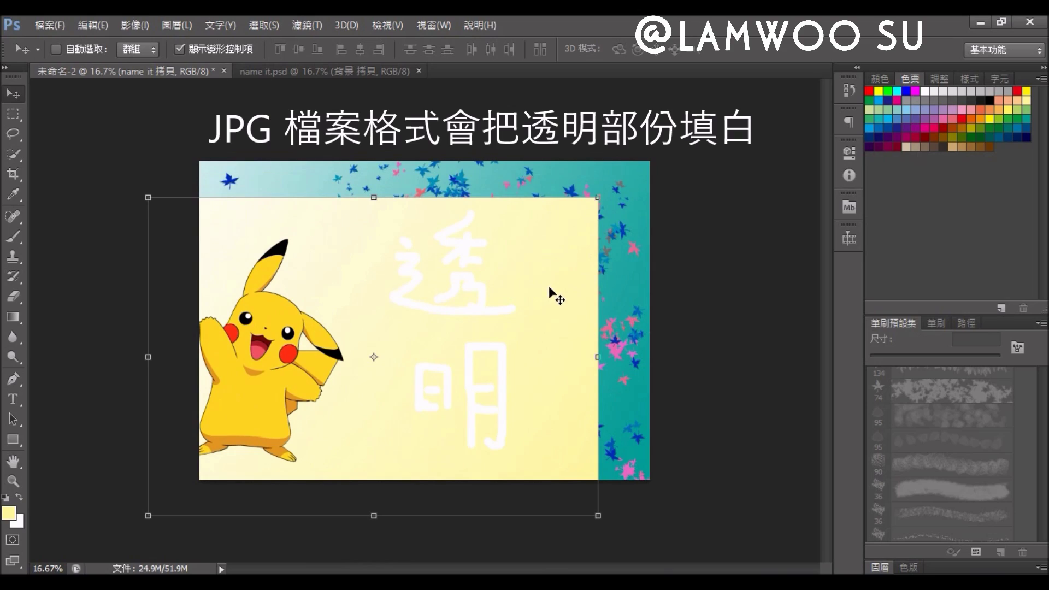
- Drop the PNG Pikachu copy onto the canvas, nudge it, then delete the placed layer
{"action": "left_click", "coordinate": [981, 23]}
{"action": "mouse_move", "coordinate": [322, 202]}
{"action": "left_mouse_down"}
{"action": "mouse_move", "coordinate": [307, 571]}
{"action": "mouse_move", "coordinate": [501, 341]}
{"action": "left_mouse_up"}
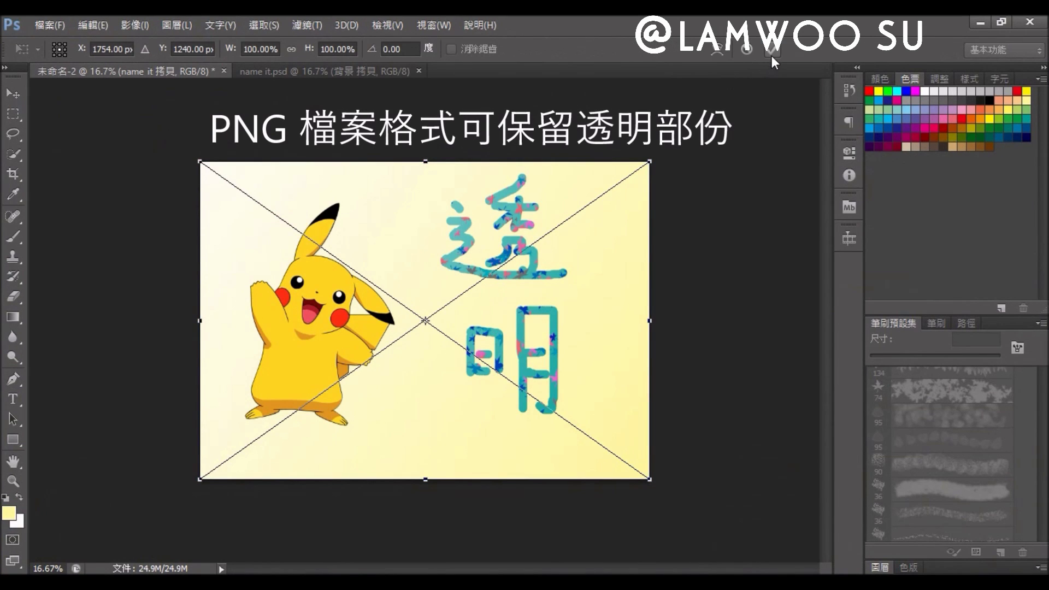
{"action": "left_click", "coordinate": [771, 50]}
{"action": "mouse_move", "coordinate": [581, 345]}
{"action": "left_mouse_down"}
{"action": "mouse_move", "coordinate": [574, 375]}
{"action": "mouse_move", "coordinate": [482, 356]}
{"action": "mouse_move", "coordinate": [488, 400]}
{"action": "mouse_move", "coordinate": [582, 370]}
{"action": "mouse_move", "coordinate": [520, 327]}
{"action": "mouse_move", "coordinate": [536, 393]}
{"action": "mouse_move", "coordinate": [575, 344]}
{"action": "left_mouse_up"}
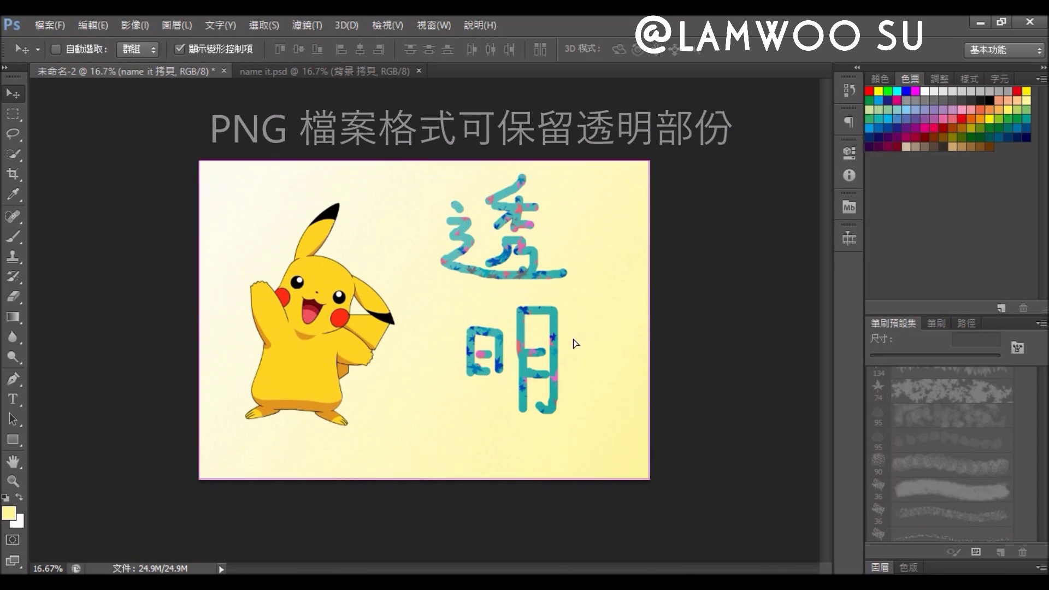
{"action": "key", "text": "Delete"}
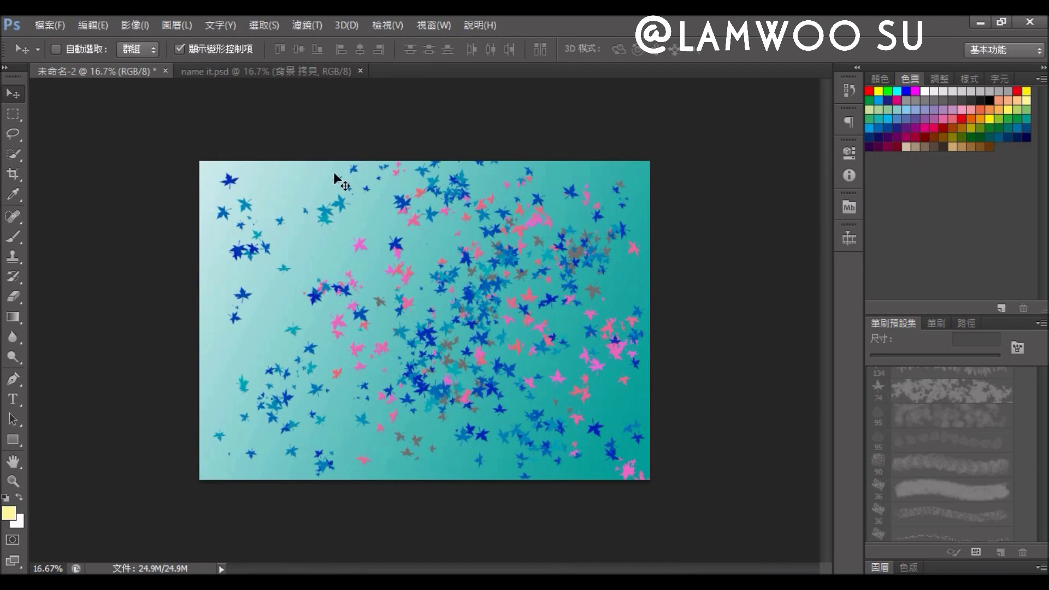
{"action": "left_click", "coordinate": [247, 73]}
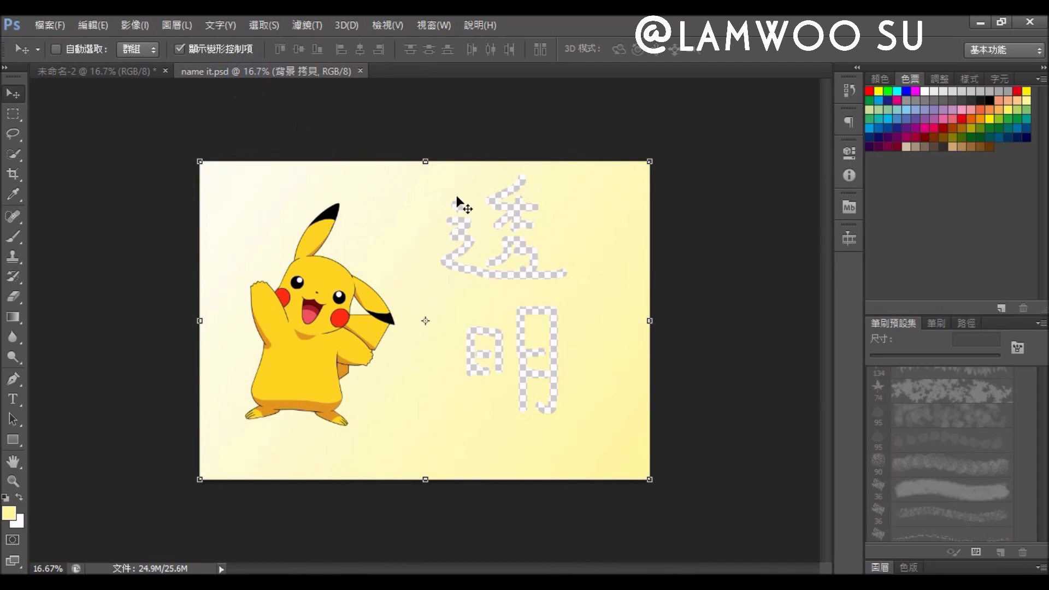
- Brush star strokes around Pikachu, save name it.psd, then close and reopen it
{"action": "left_click", "coordinate": [14, 237]}
{"action": "mouse_move", "coordinate": [429, 298]}
{"action": "left_mouse_down"}
{"action": "mouse_move", "coordinate": [416, 278]}
{"action": "mouse_move", "coordinate": [447, 357]}
{"action": "mouse_move", "coordinate": [543, 321]}
{"action": "mouse_move", "coordinate": [417, 234]}
{"action": "mouse_move", "coordinate": [609, 235]}
{"action": "left_mouse_up"}
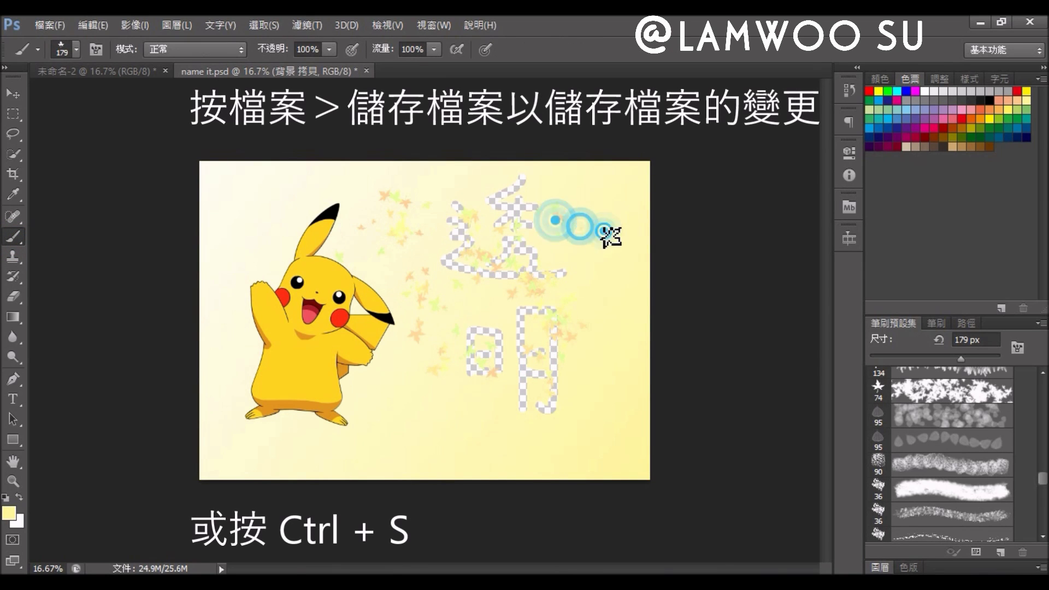
{"action": "key", "text": "ctrl+s"}
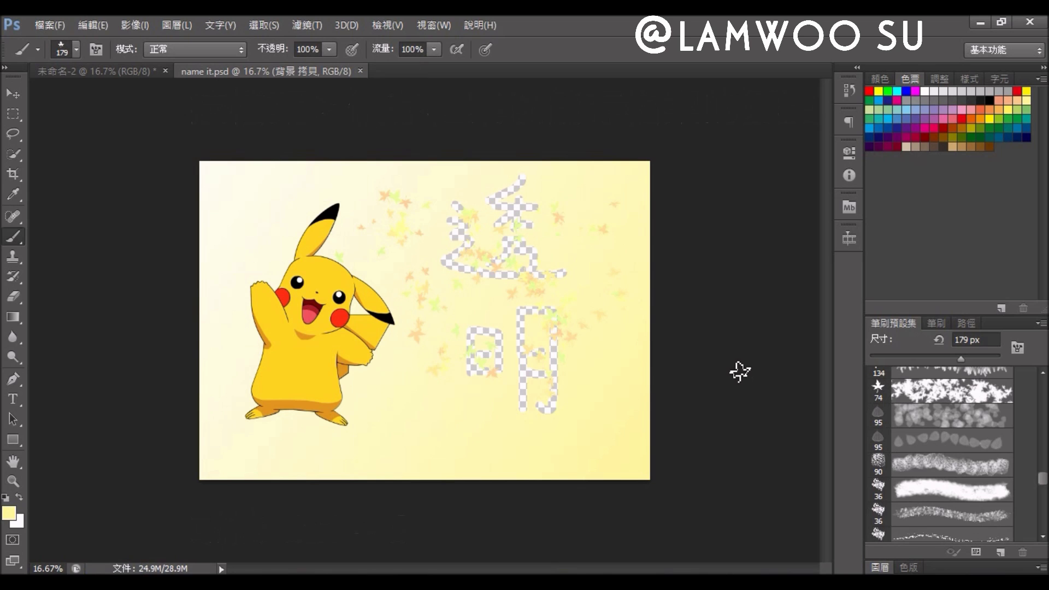
{"action": "left_click", "coordinate": [362, 70]}
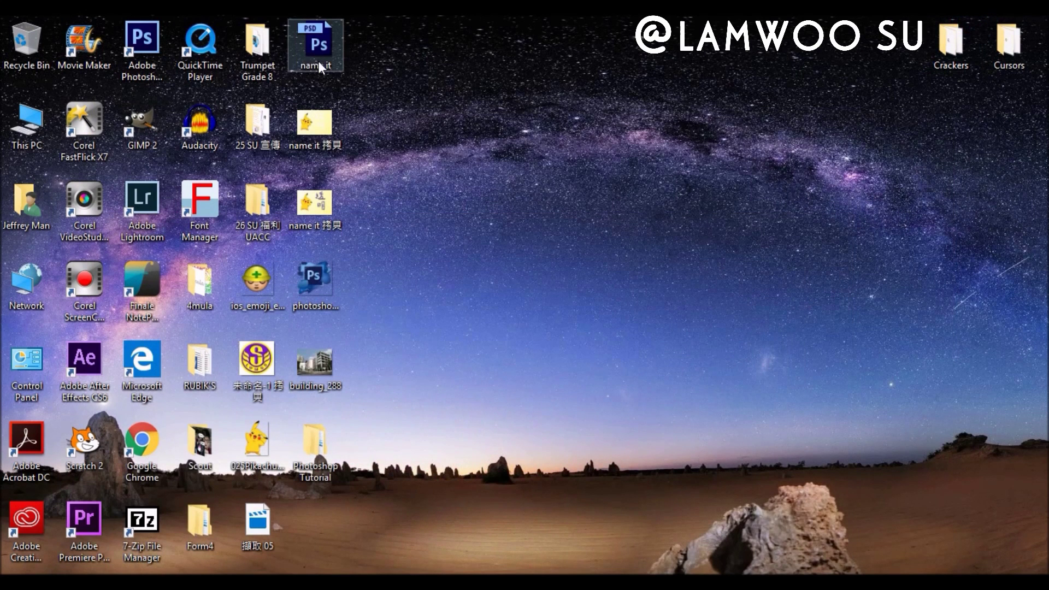
{"action": "double_click", "coordinate": [317, 66]}
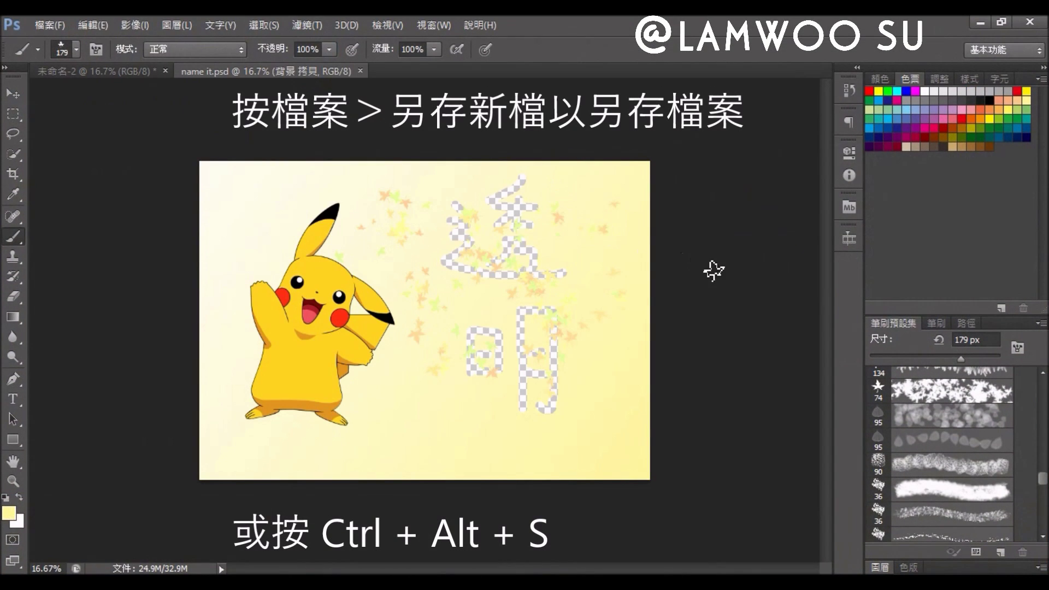
- Save a copy of the picture as 'name it 拷貝 2' with compatibility confirmed
{"action": "key", "text": "ctrl+alt+s"}
{"action": "left_click", "coordinate": [307, 358]}
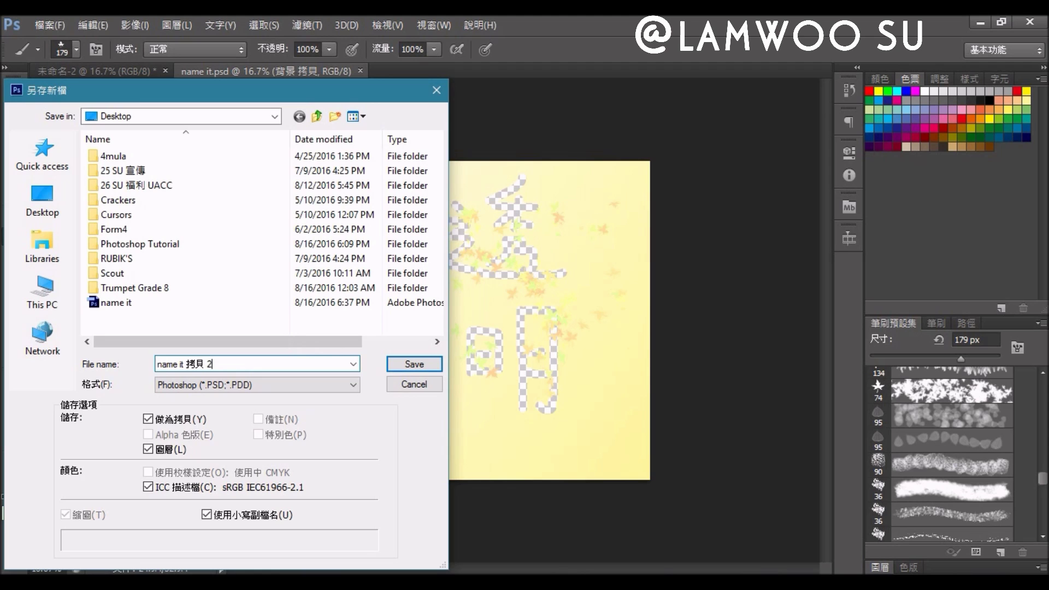
{"action": "left_click", "coordinate": [414, 364]}
{"action": "left_click", "coordinate": [728, 193]}
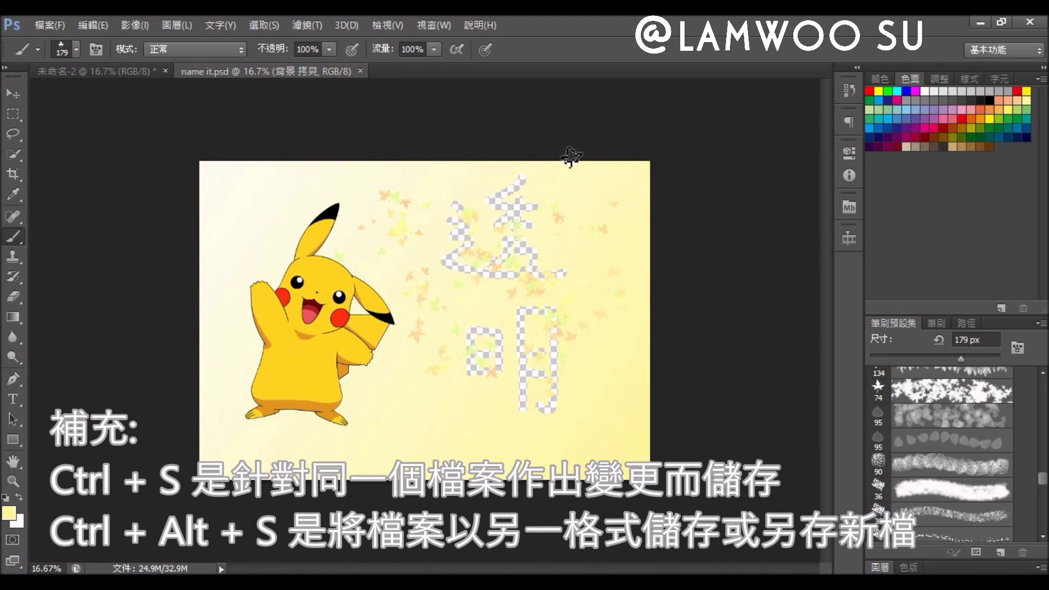
- Paint dark blue maple leaves over the left side, save, and close the document
{"action": "left_click", "coordinate": [887, 99]}
{"action": "left_click_drag", "start_coordinate": [339, 181], "coordinate": [581, 288]}
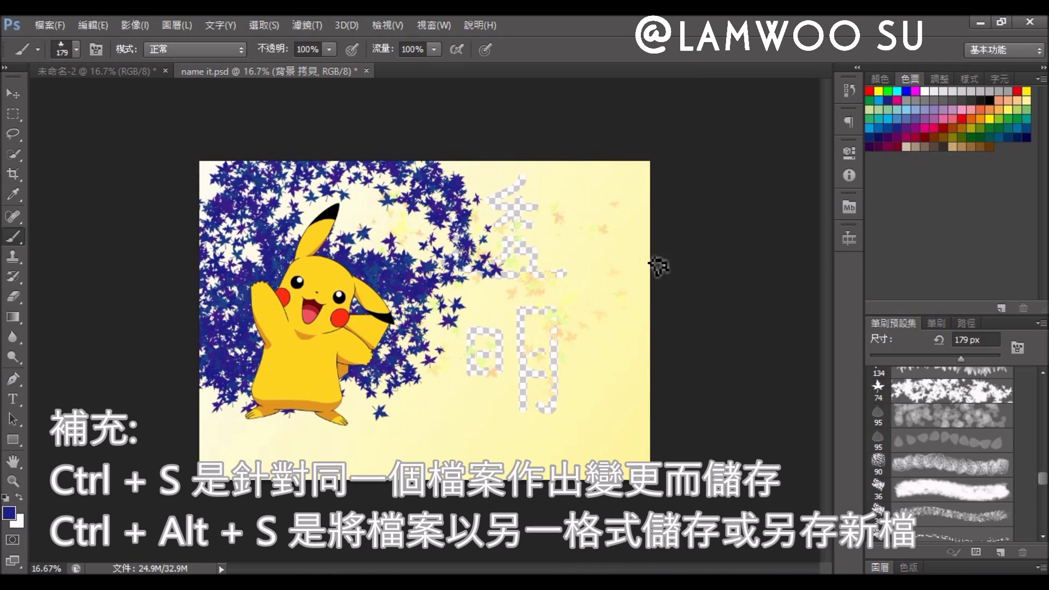
{"action": "key", "text": "ctrl+s"}
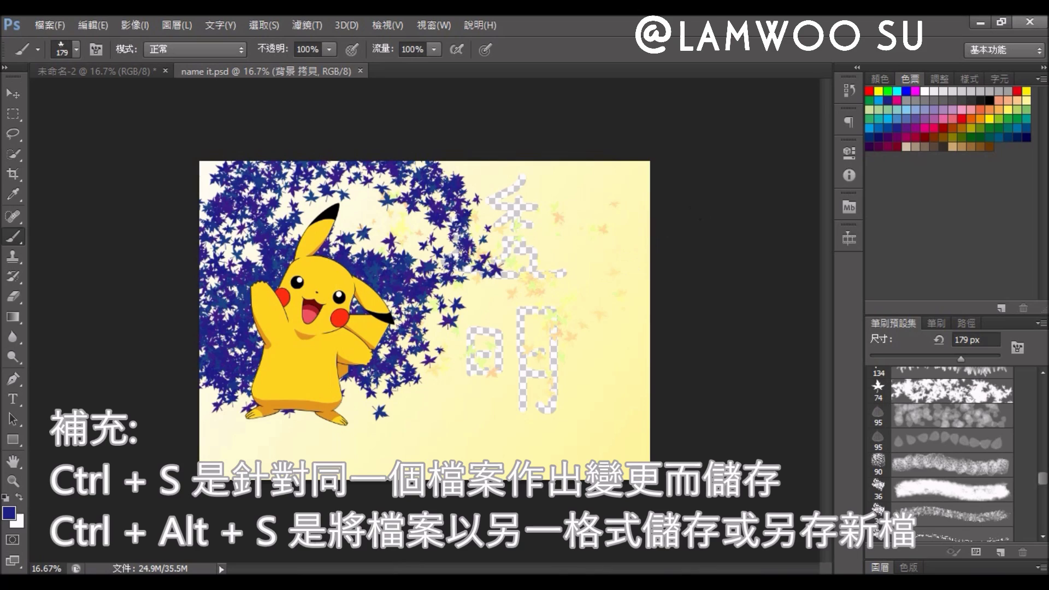
{"action": "left_click", "coordinate": [361, 71]}
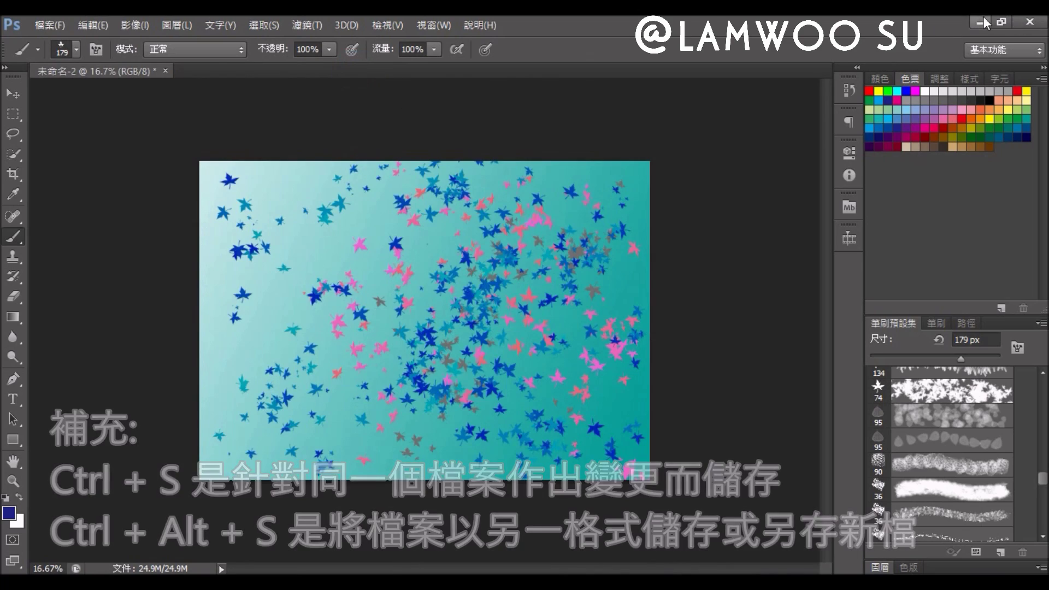
- Place 'name it 拷貝 2' beside name it on the Desktop and open both files in Photoshop
{"action": "left_click_drag", "start_coordinate": [315, 525], "coordinate": [400, 48]}
{"action": "double_click", "coordinate": [322, 43]}
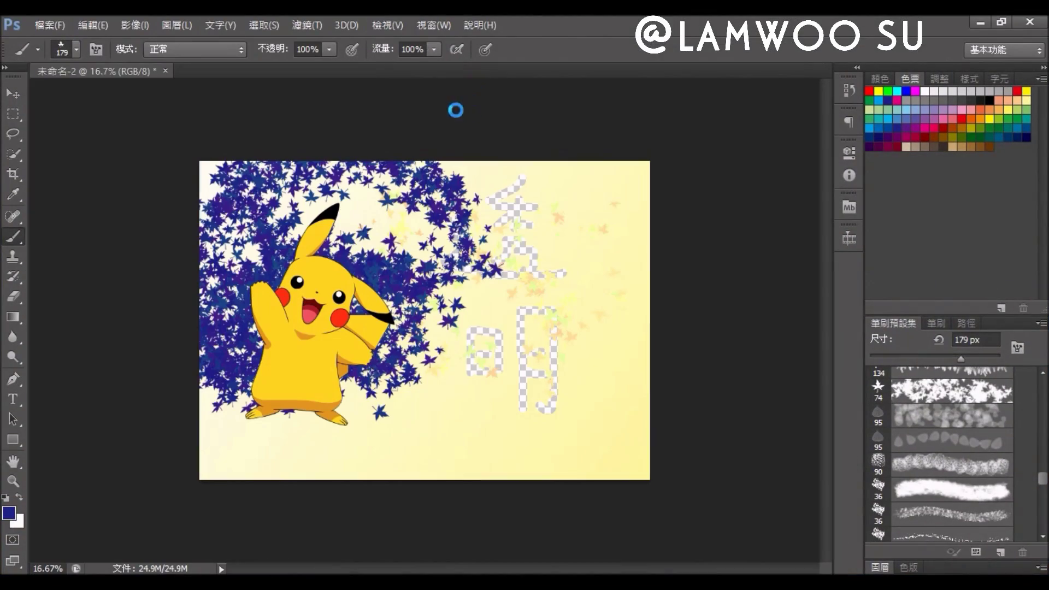
{"action": "left_click", "coordinate": [975, 17]}
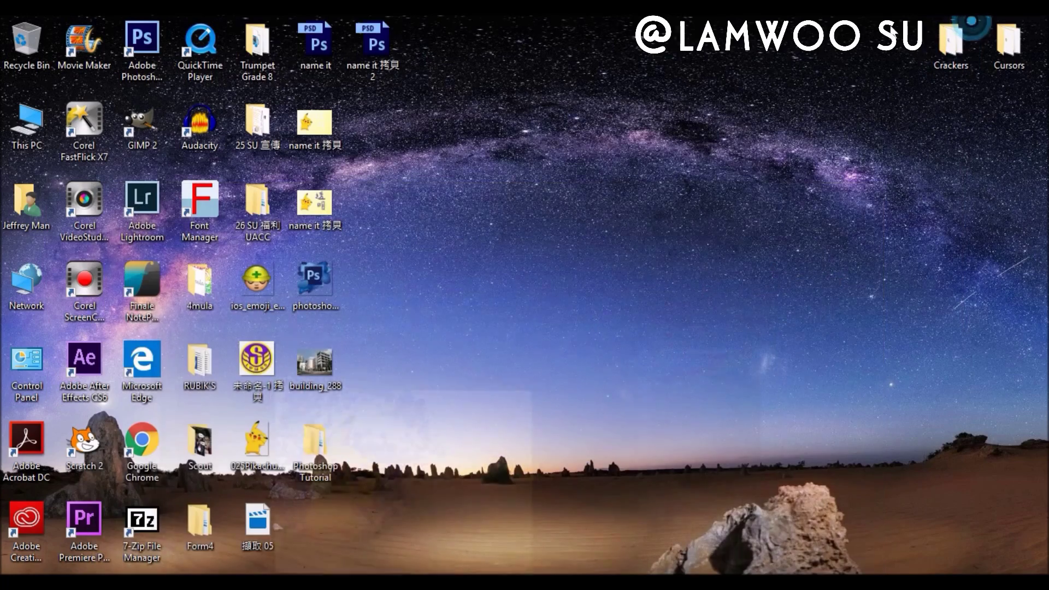
{"action": "double_click", "coordinate": [387, 25]}
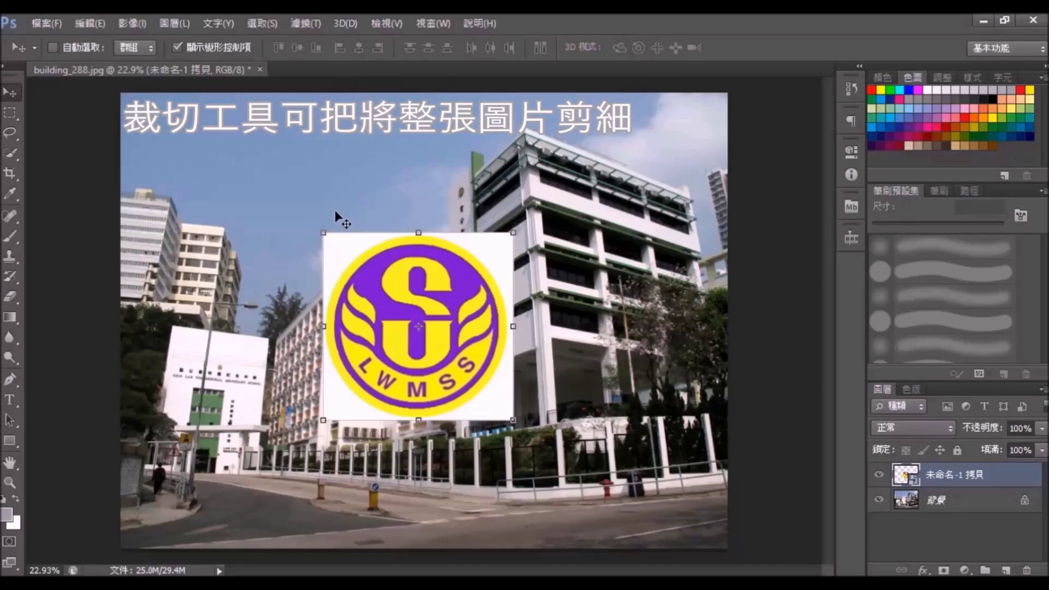
- Crop building_288.jpg by pulling the top-left crop corner slightly inward and committing
{"action": "left_click", "coordinate": [10, 179]}
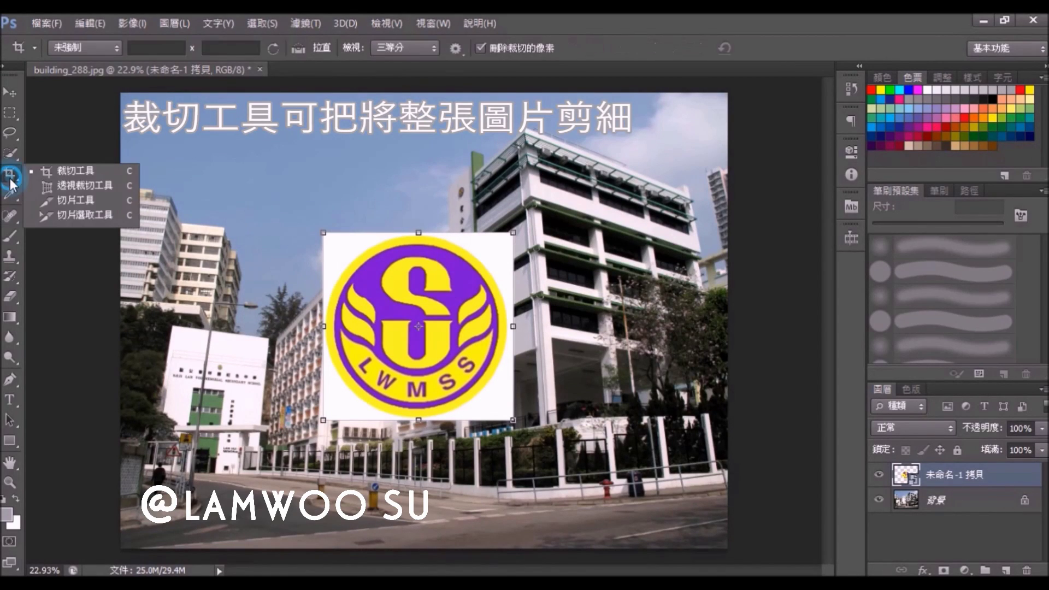
{"action": "left_click_drag", "start_coordinate": [114, 95], "coordinate": [121, 107]}
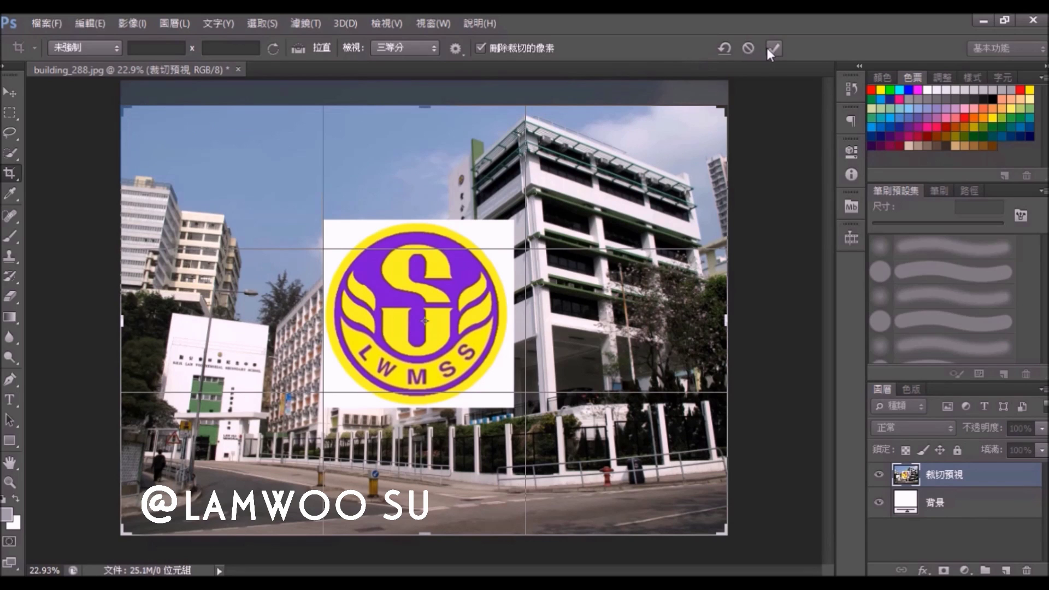
{"action": "left_click", "coordinate": [770, 47]}
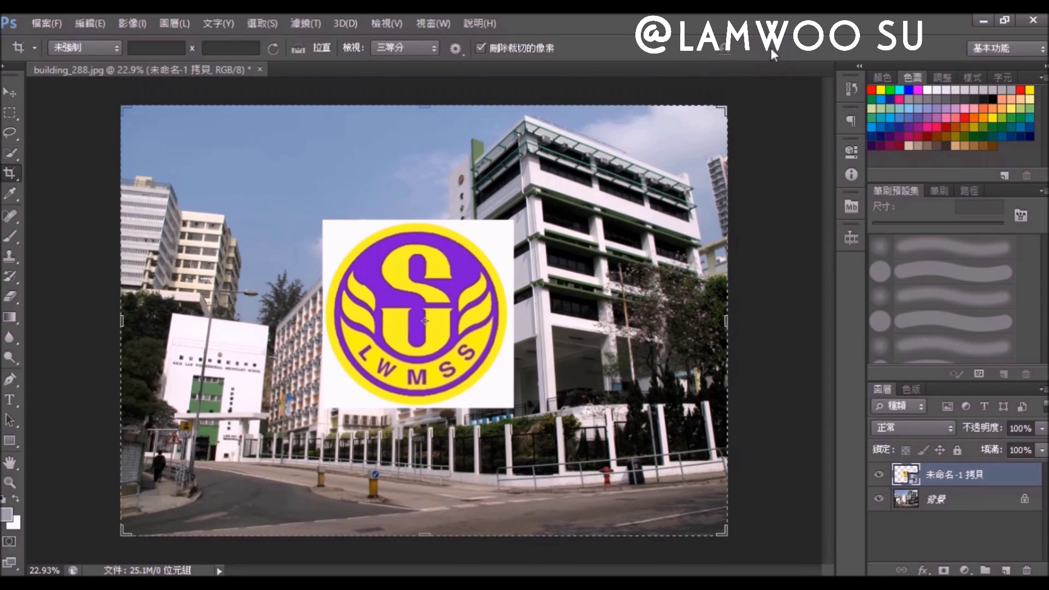
- Set Canvas Size height to 36.14 cm, making the canvas 50 × 36.14 cm
{"action": "left_click", "coordinate": [139, 22]}
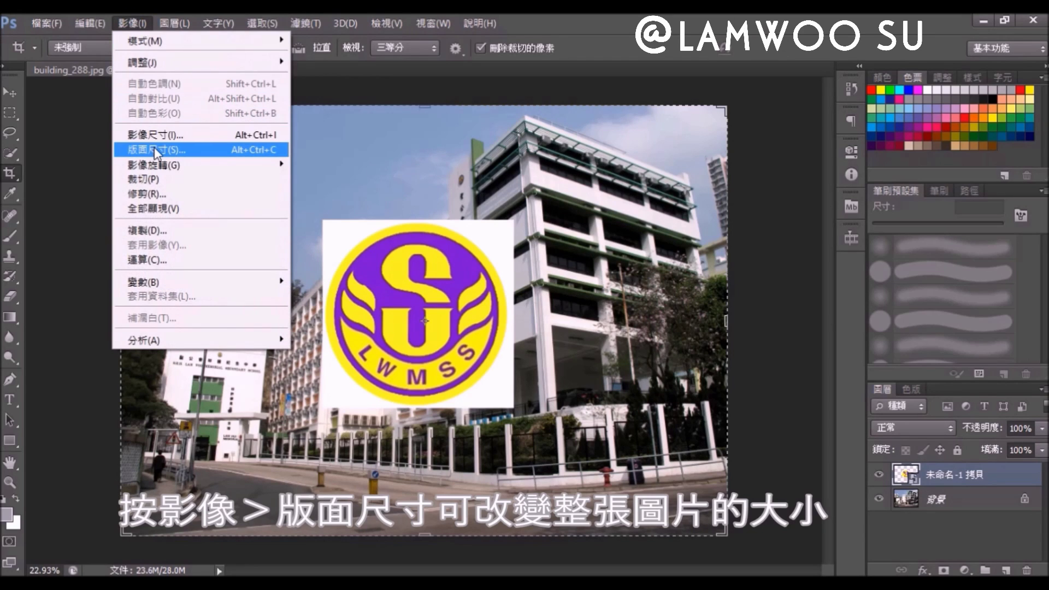
{"action": "left_click", "coordinate": [154, 149]}
{"action": "left_click_drag", "start_coordinate": [298, 247], "coordinate": [218, 231]}
{"action": "type", "text": "36.14"}
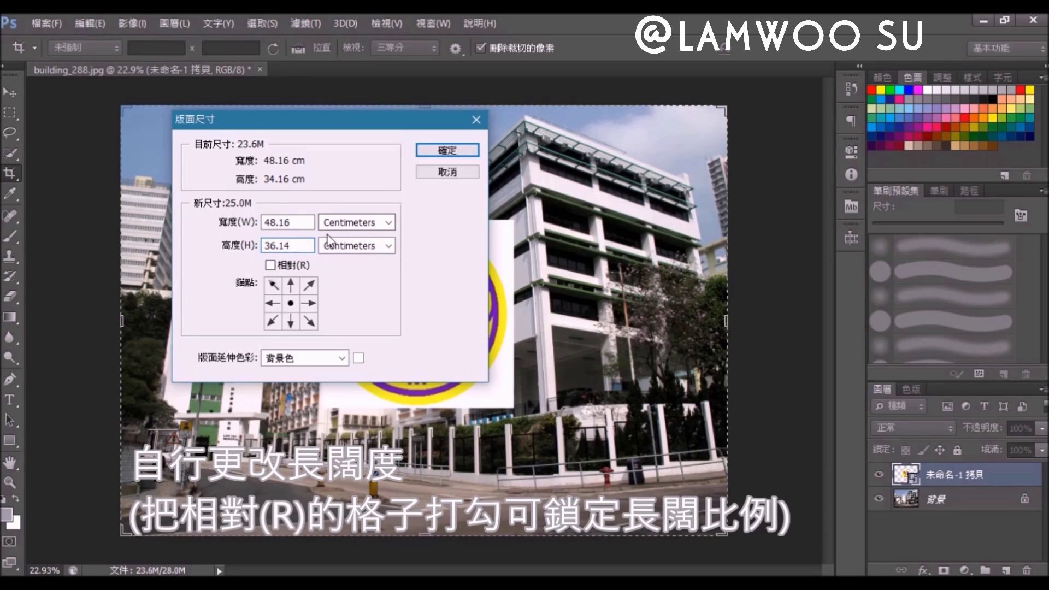
{"action": "left_click", "coordinate": [298, 222]}
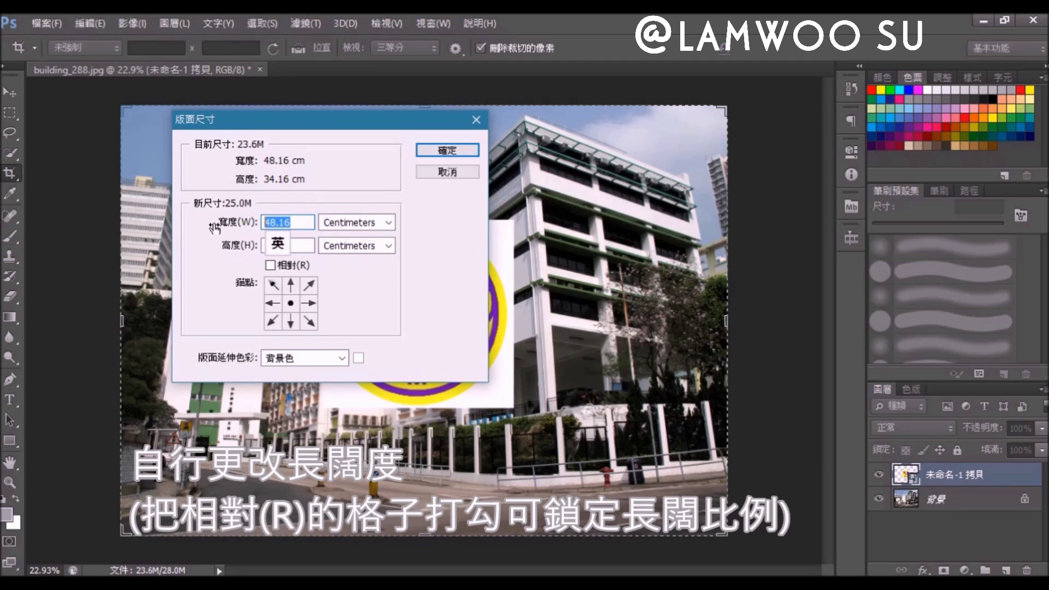
{"action": "type", "text": "50"}
{"action": "left_click", "coordinate": [474, 156]}
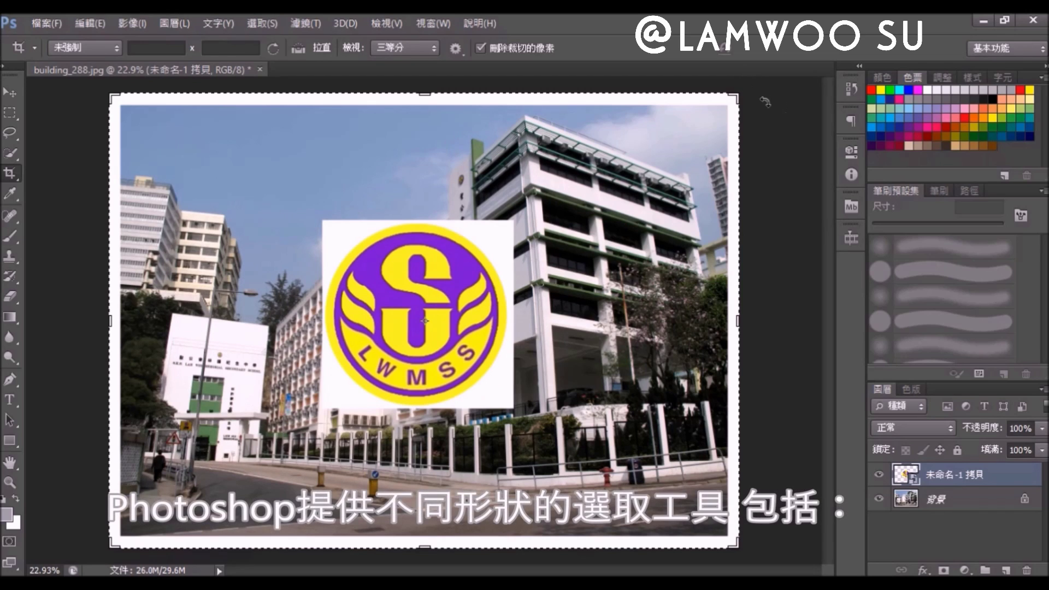
- Draw three rectangular marquee selections on the photo, including one over the building
{"action": "left_click", "coordinate": [16, 93]}
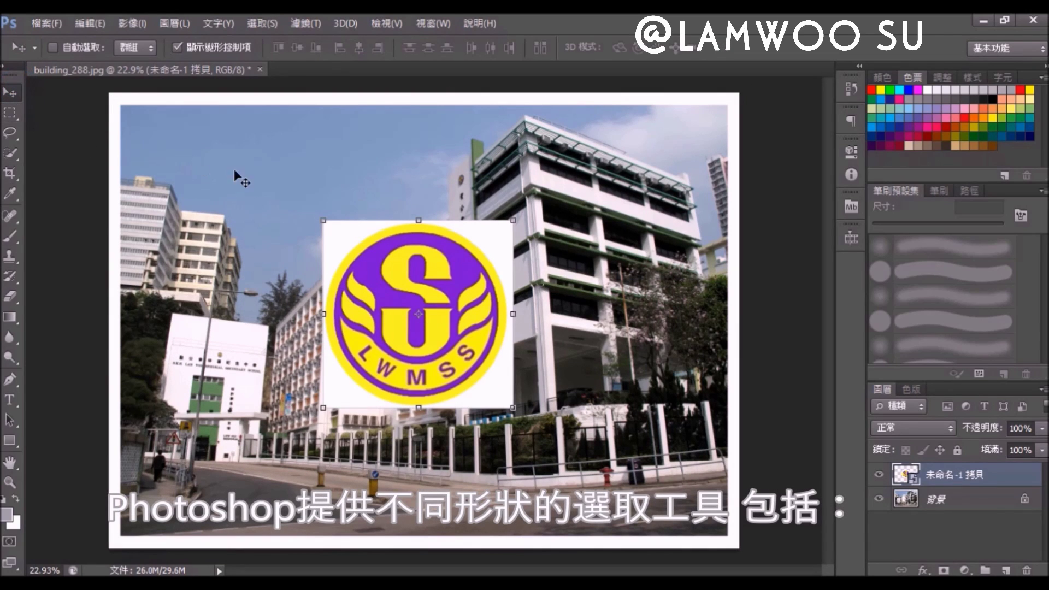
{"action": "left_click", "coordinate": [11, 117]}
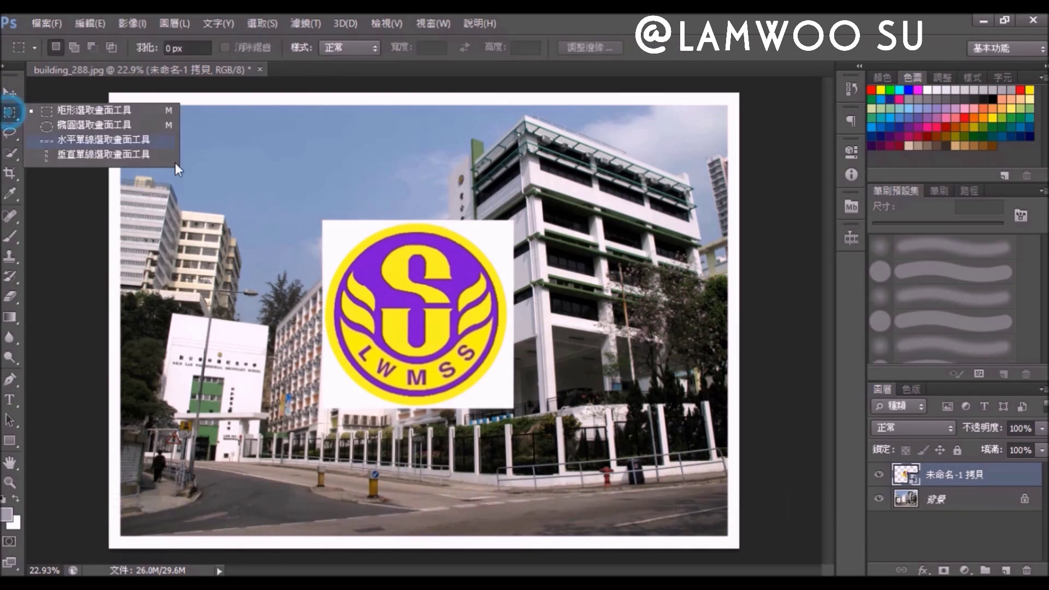
{"action": "left_click", "coordinate": [82, 110]}
{"action": "left_click_drag", "start_coordinate": [280, 192], "coordinate": [463, 352]}
{"action": "left_click_drag", "start_coordinate": [475, 159], "coordinate": [622, 295]}
{"action": "left_click_drag", "start_coordinate": [221, 216], "coordinate": [295, 309]}
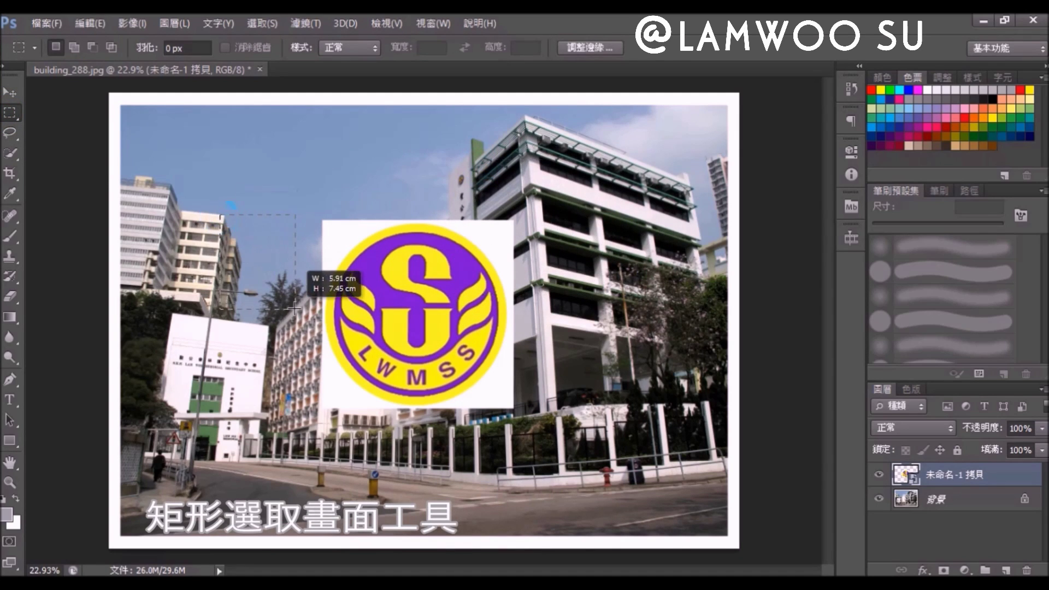
- Draw elliptical selections around the logo and over the sky
{"action": "left_click", "coordinate": [10, 114]}
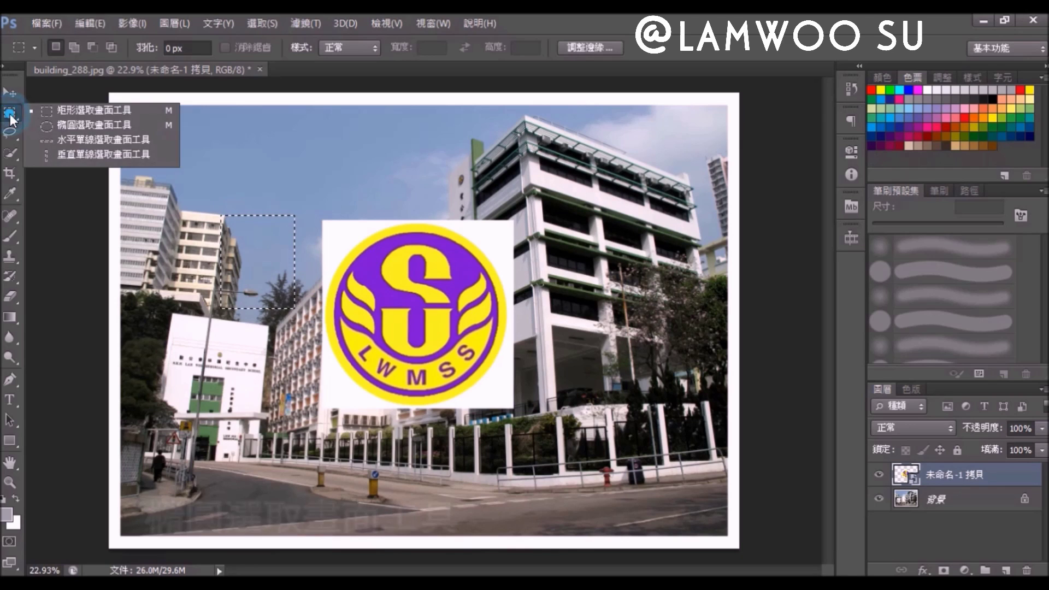
{"action": "left_click", "coordinate": [119, 129]}
{"action": "left_click_drag", "start_coordinate": [341, 229], "coordinate": [495, 389]}
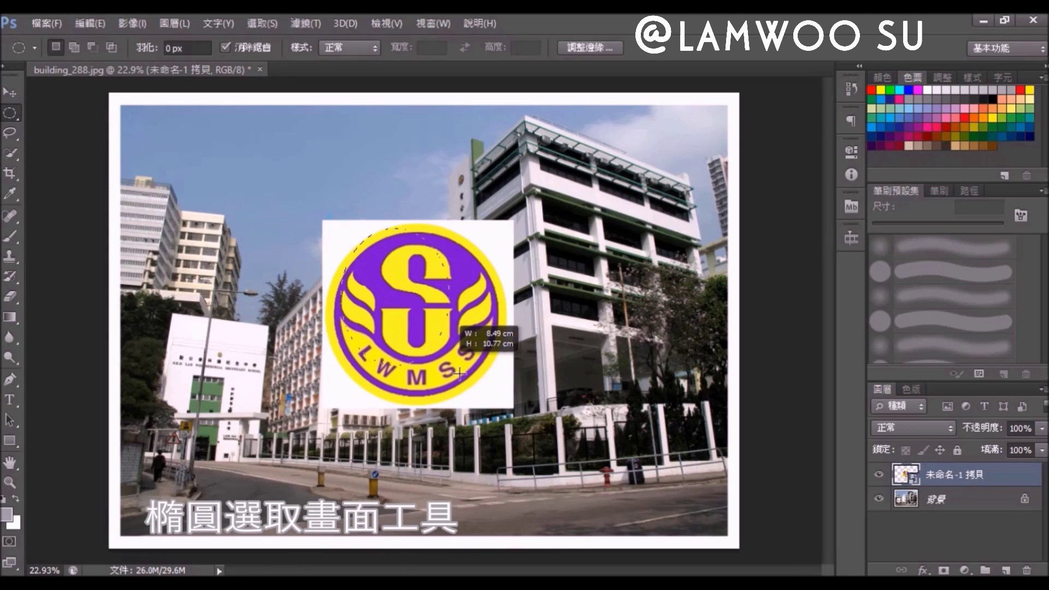
{"action": "left_click_drag", "start_coordinate": [195, 167], "coordinate": [306, 295]}
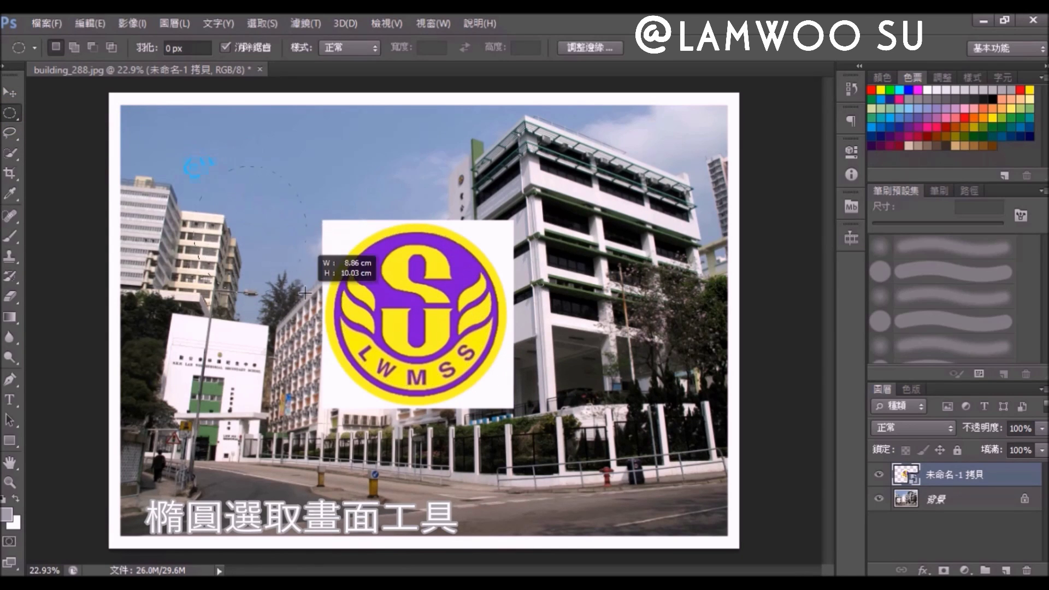
- Place single-row selections across the image and single-column selections at two spots
{"action": "left_click", "coordinate": [8, 116]}
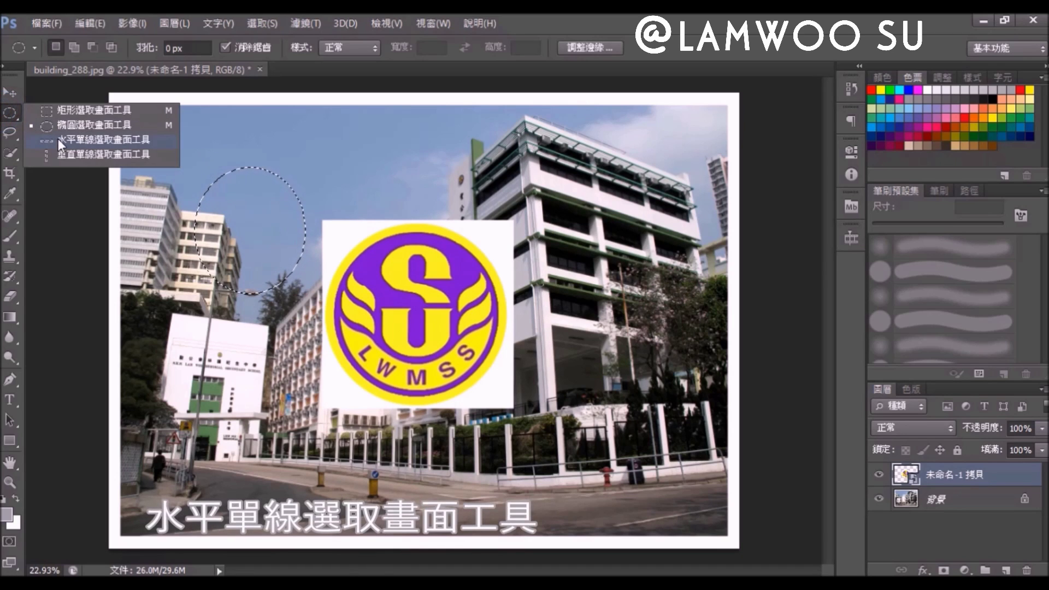
{"action": "left_click", "coordinate": [57, 139]}
{"action": "left_click_drag", "start_coordinate": [227, 156], "coordinate": [484, 204]}
{"action": "left_click_drag", "start_coordinate": [365, 222], "coordinate": [370, 280]}
{"action": "left_click", "coordinate": [9, 116]}
{"action": "left_click", "coordinate": [90, 153]}
{"action": "left_click", "coordinate": [437, 154]}
{"action": "left_click", "coordinate": [298, 175]}
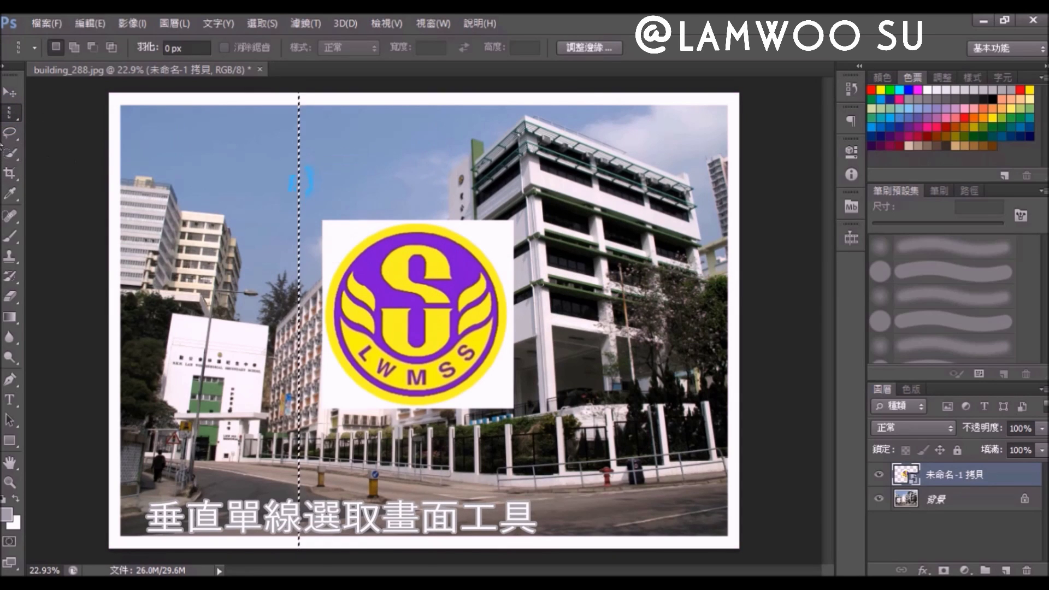
- Draw a freehand Lasso loop over the upper part of the logo
{"action": "right_click", "coordinate": [7, 116]}
{"action": "left_click", "coordinate": [54, 103]}
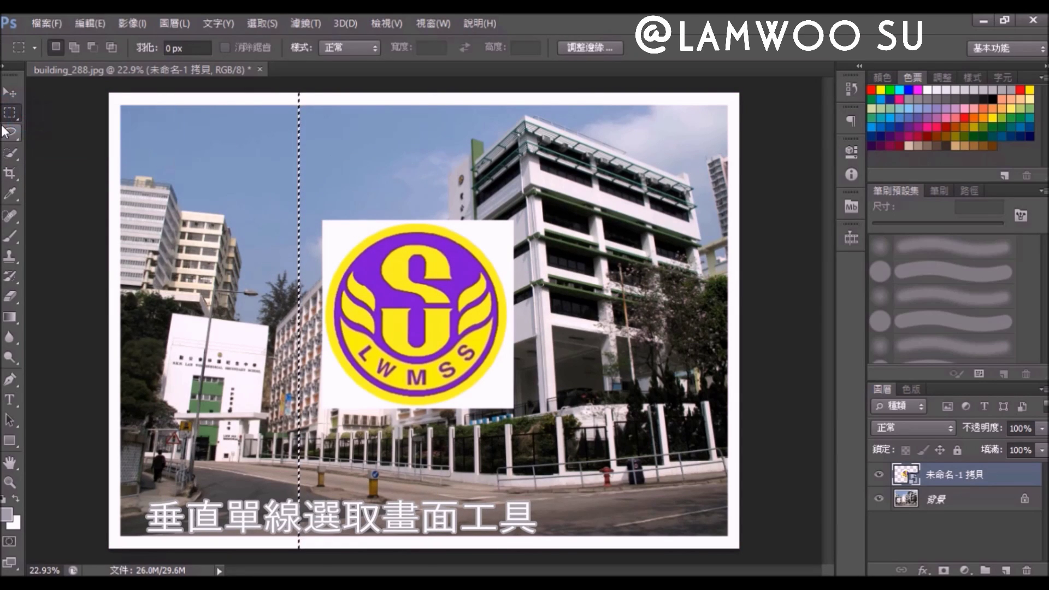
{"action": "right_click", "coordinate": [10, 132]}
{"action": "left_click", "coordinate": [66, 128]}
{"action": "mouse_move", "coordinate": [337, 224]}
{"action": "left_mouse_down"}
{"action": "mouse_move", "coordinate": [484, 194]}
{"action": "mouse_move", "coordinate": [457, 192]}
{"action": "left_mouse_up"}
- Make a Polygonal Lasso selection around the buildings and road with five corners
{"action": "right_click", "coordinate": [10, 133]}
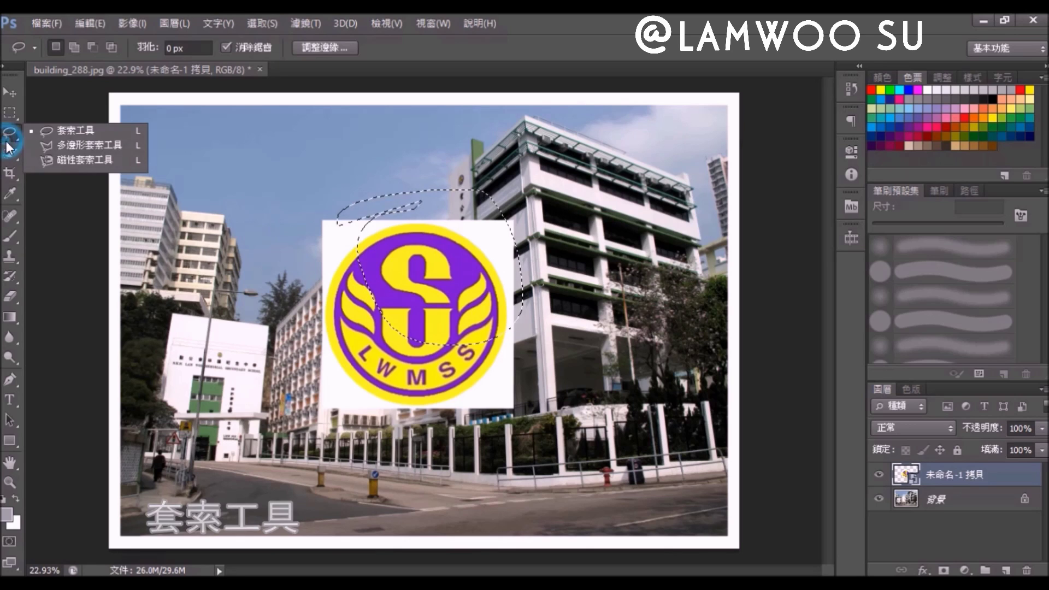
{"action": "left_click", "coordinate": [35, 144]}
{"action": "left_click", "coordinate": [244, 210]}
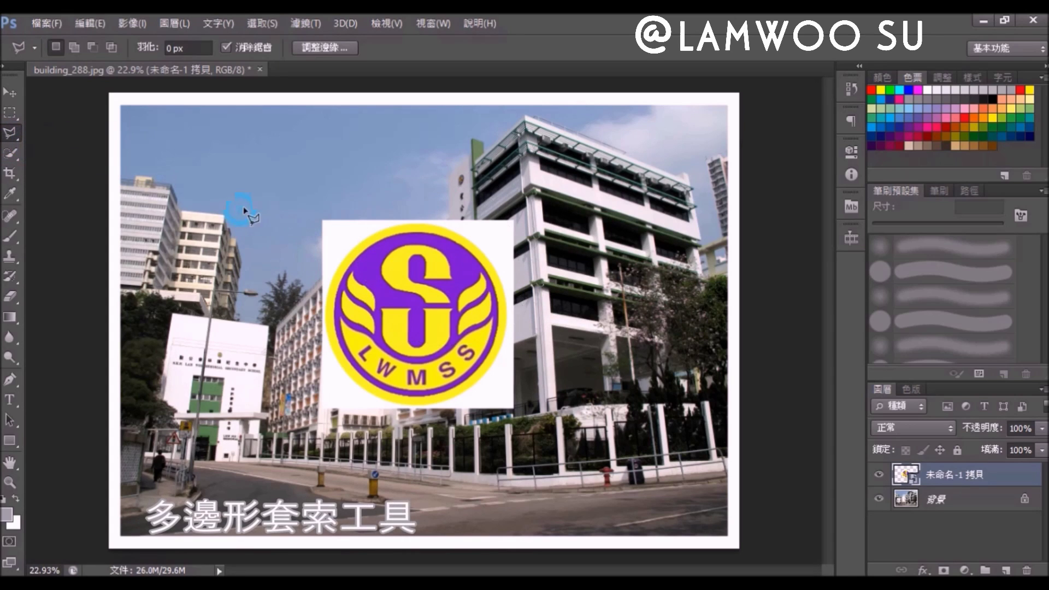
{"action": "left_click", "coordinate": [587, 373]}
{"action": "left_click", "coordinate": [495, 469]}
{"action": "left_click", "coordinate": [225, 375]}
{"action": "left_click", "coordinate": [236, 257]}
{"action": "left_click", "coordinate": [243, 209]}
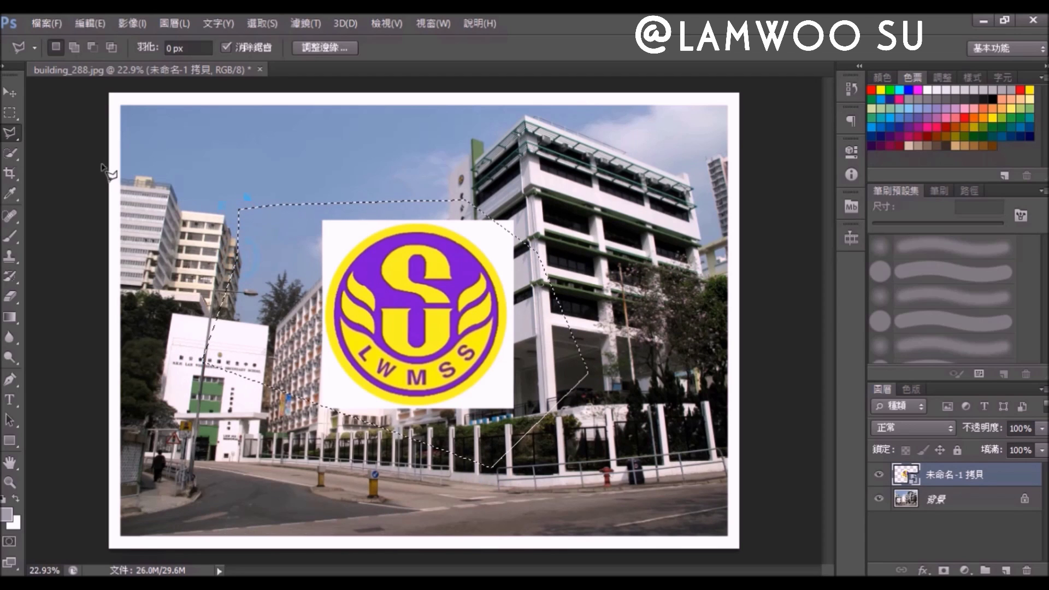
- Deselect, then trace the round logo's edge with the Magnetic Lasso
{"action": "right_click", "coordinate": [9, 132]}
{"action": "left_click", "coordinate": [44, 160]}
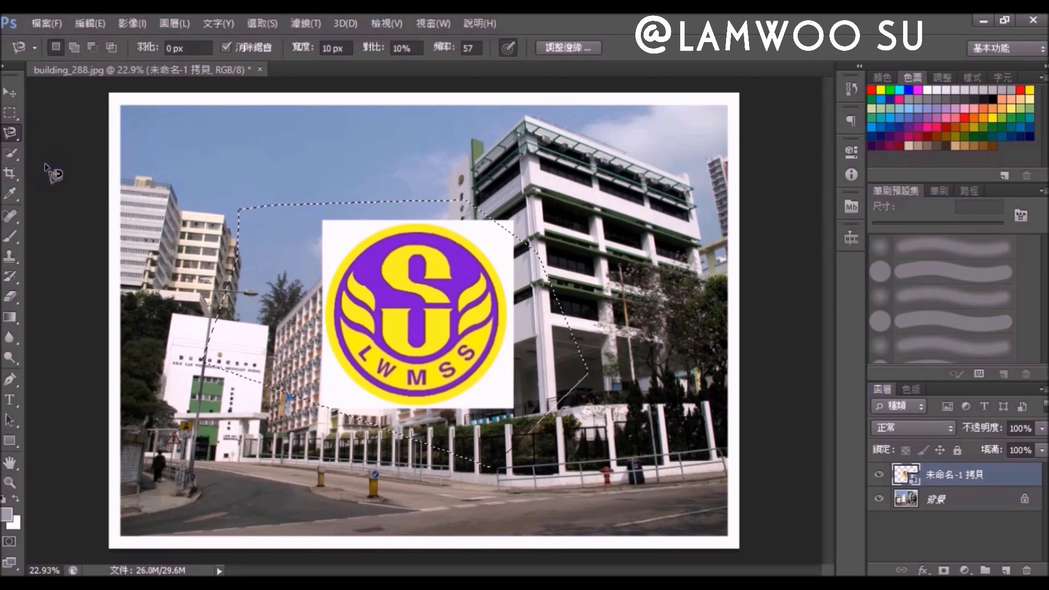
{"action": "right_click", "coordinate": [392, 232]}
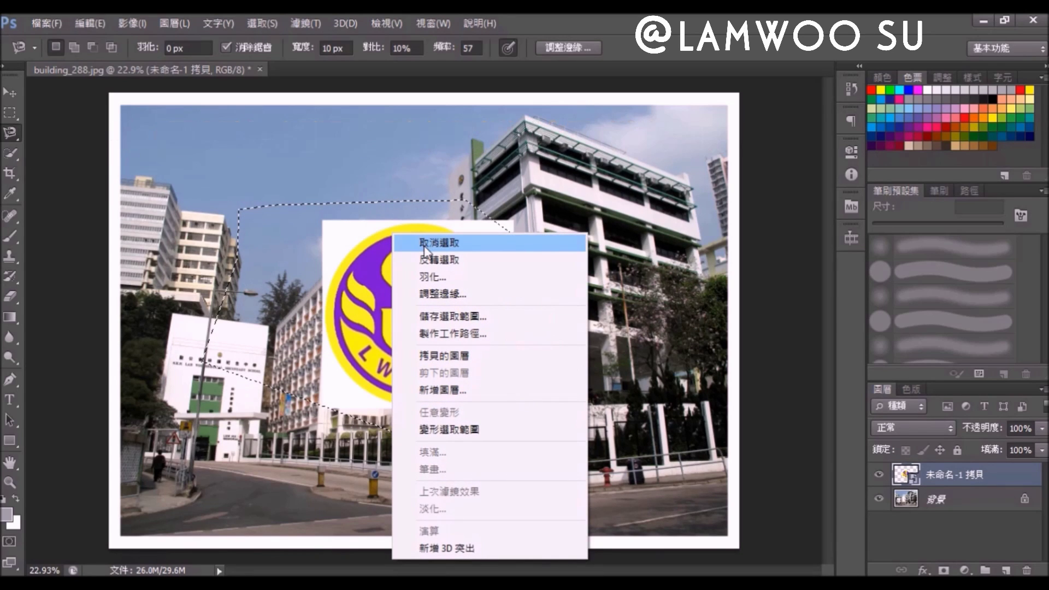
{"action": "left_click", "coordinate": [425, 243]}
{"action": "left_click", "coordinate": [348, 255]}
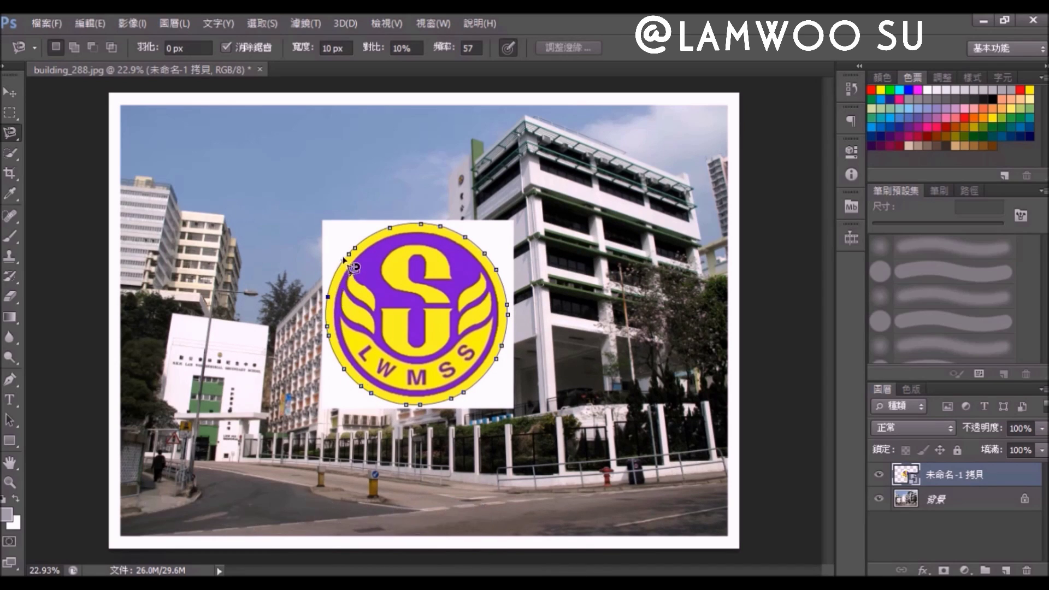
{"action": "left_click", "coordinate": [357, 250]}
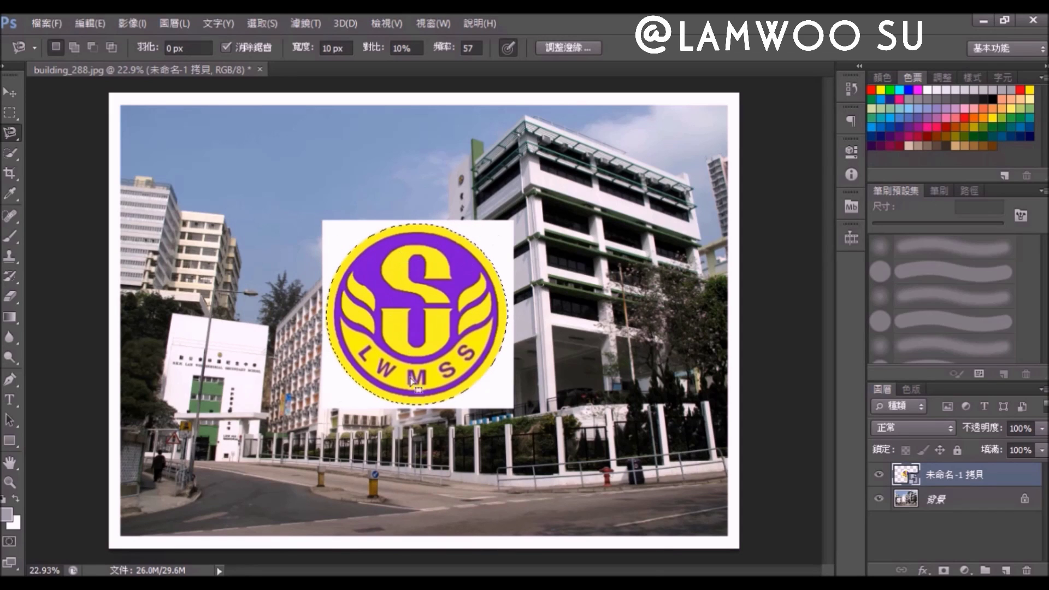
{"action": "right_click", "coordinate": [12, 133]}
- Deselect and paint a Quick Selection across the logo, zooming in to extend it
{"action": "left_click", "coordinate": [37, 136]}
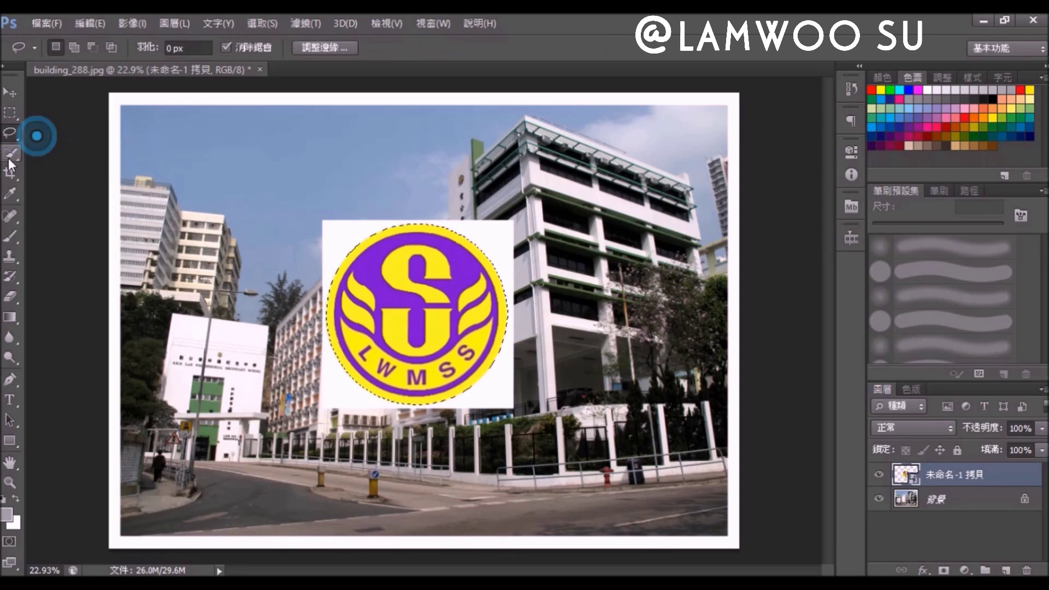
{"action": "left_click", "coordinate": [8, 158]}
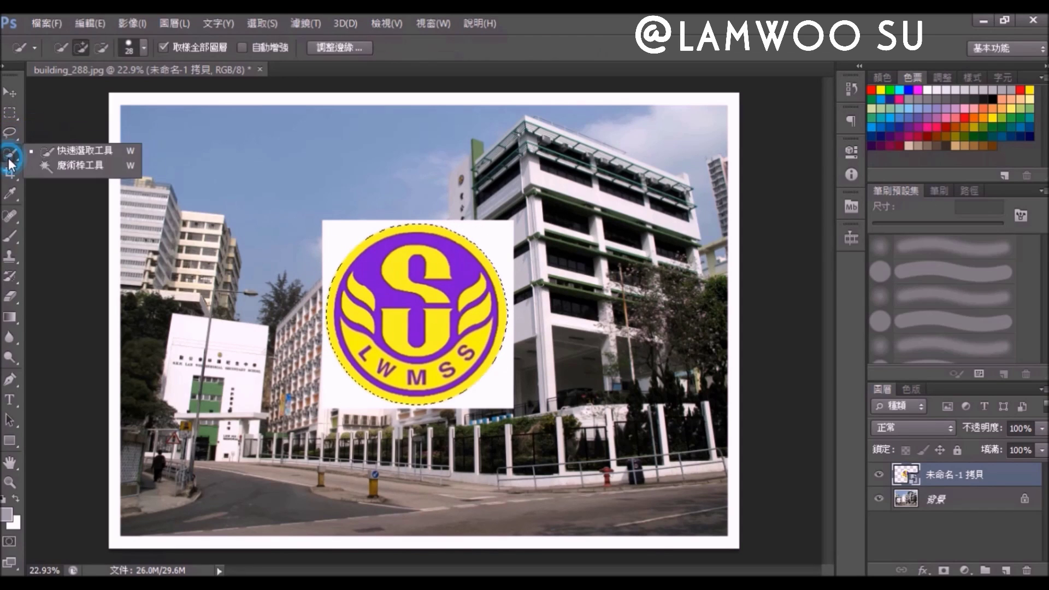
{"action": "left_click", "coordinate": [79, 155]}
{"action": "right_click", "coordinate": [407, 299]}
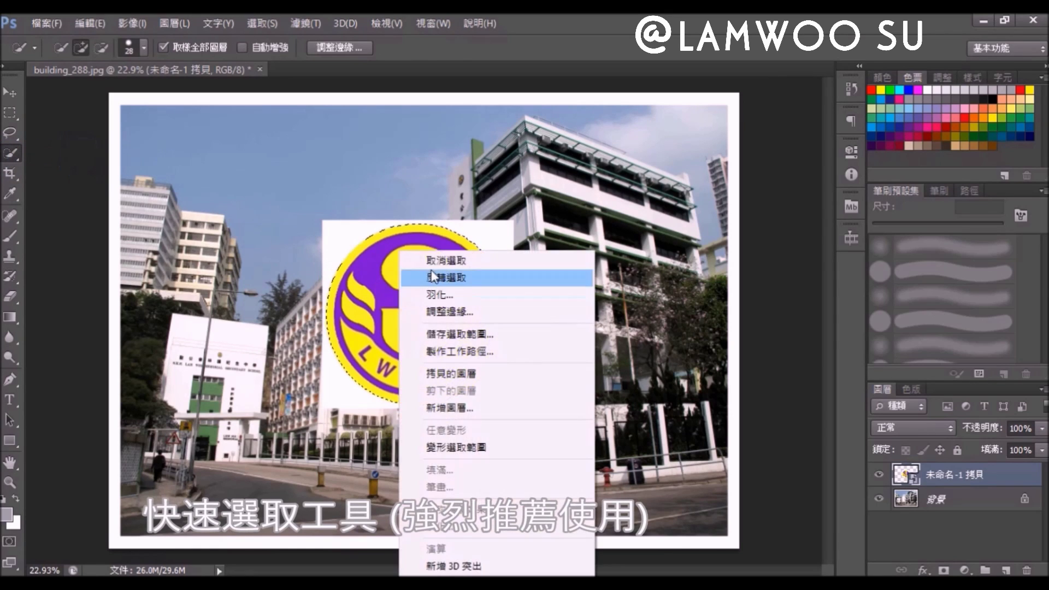
{"action": "left_click", "coordinate": [435, 261]}
{"action": "mouse_move", "coordinate": [419, 327]}
{"action": "left_mouse_down"}
{"action": "mouse_move", "coordinate": [380, 252]}
{"action": "mouse_move", "coordinate": [445, 233]}
{"action": "mouse_move", "coordinate": [480, 292]}
{"action": "mouse_move", "coordinate": [428, 352]}
{"action": "mouse_move", "coordinate": [464, 362]}
{"action": "left_mouse_up"}
{"action": "scroll", "coordinate": [464, 362], "scroll_direction": "up", "scroll_amount": 2}
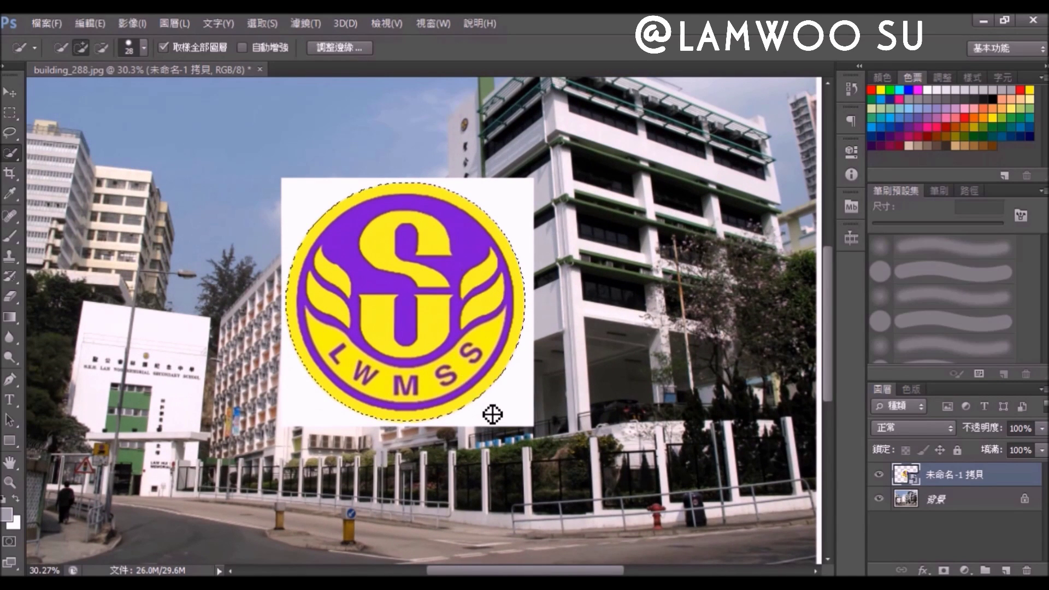
{"action": "mouse_move", "coordinate": [492, 406]}
{"action": "left_mouse_down"}
{"action": "mouse_move", "coordinate": [510, 424]}
{"action": "mouse_move", "coordinate": [522, 379]}
{"action": "mouse_move", "coordinate": [501, 424]}
{"action": "mouse_move", "coordinate": [490, 414]}
{"action": "left_mouse_up"}
- Set the Quick Selection brush size to 37 px, returning to add-to-selection mode
{"action": "left_click", "coordinate": [94, 49]}
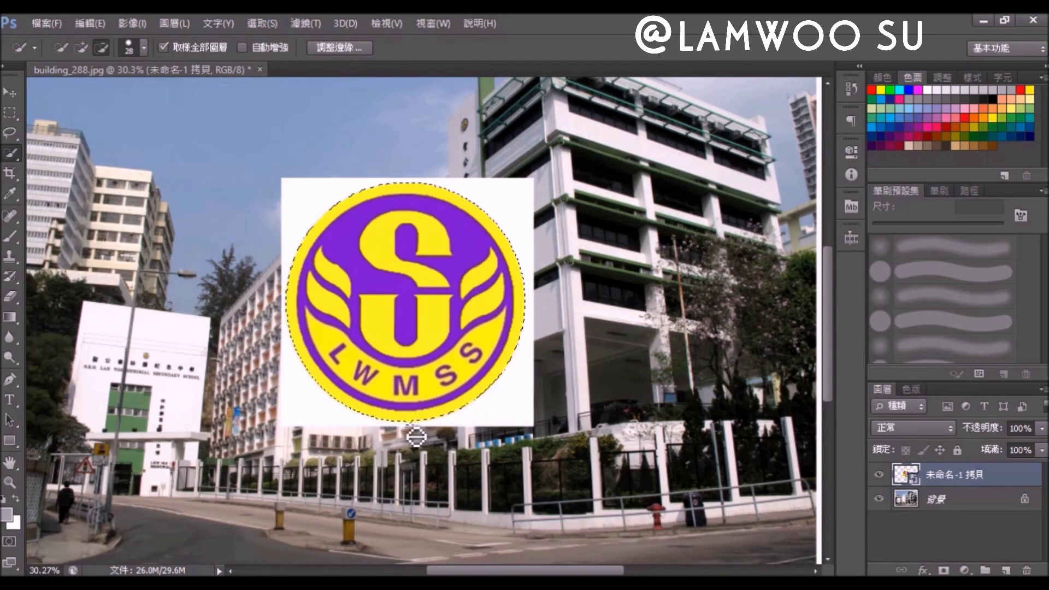
{"action": "left_click", "coordinate": [144, 47]}
{"action": "mouse_move", "coordinate": [80, 91]}
{"action": "left_mouse_down"}
{"action": "mouse_move", "coordinate": [153, 96]}
{"action": "mouse_move", "coordinate": [97, 93]}
{"action": "left_mouse_up"}
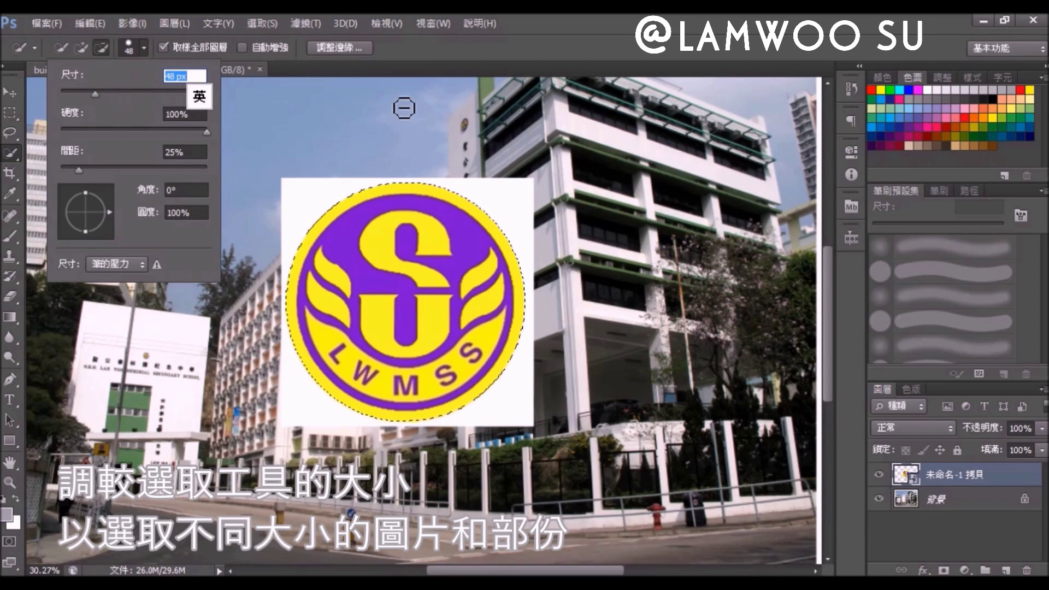
{"action": "left_click_drag", "start_coordinate": [95, 94], "coordinate": [87, 94]}
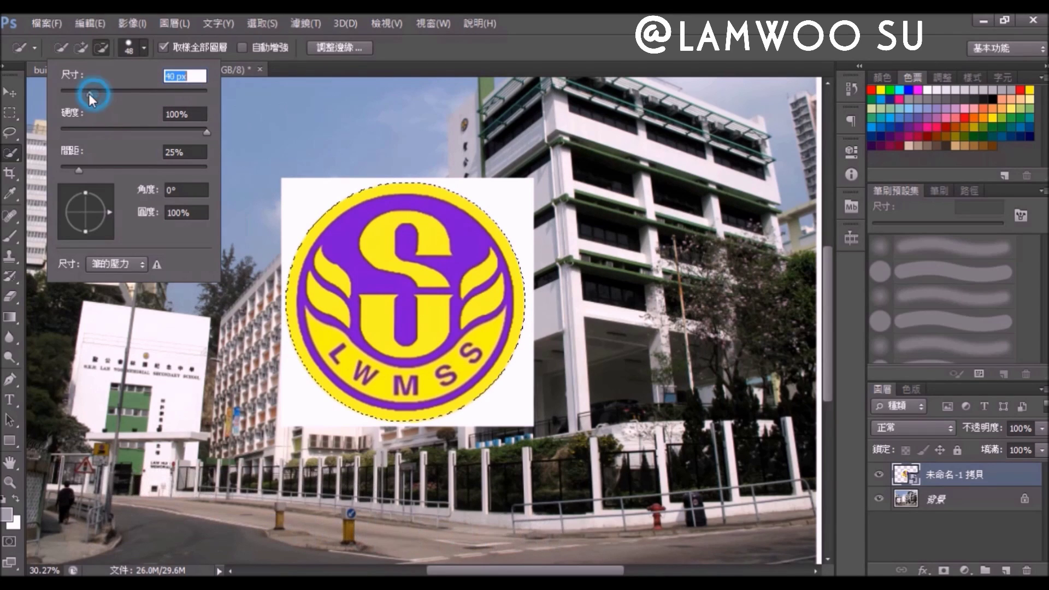
{"action": "left_click", "coordinate": [79, 49]}
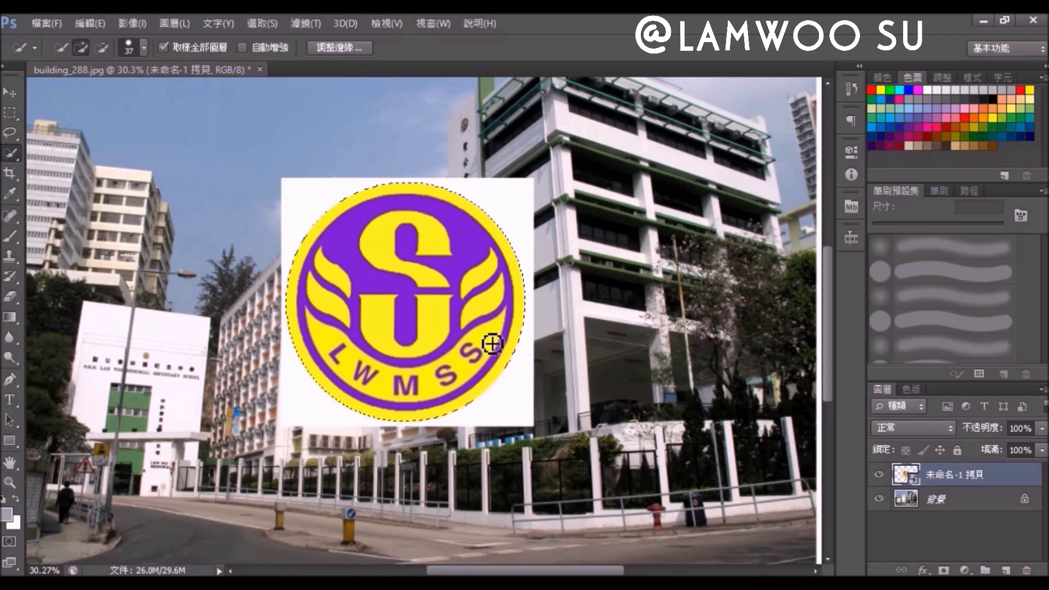
- Select Inverse, rasterize the layer, and brush grey strokes around the logo
{"action": "right_click", "coordinate": [426, 250]}
{"action": "left_click", "coordinate": [459, 280]}
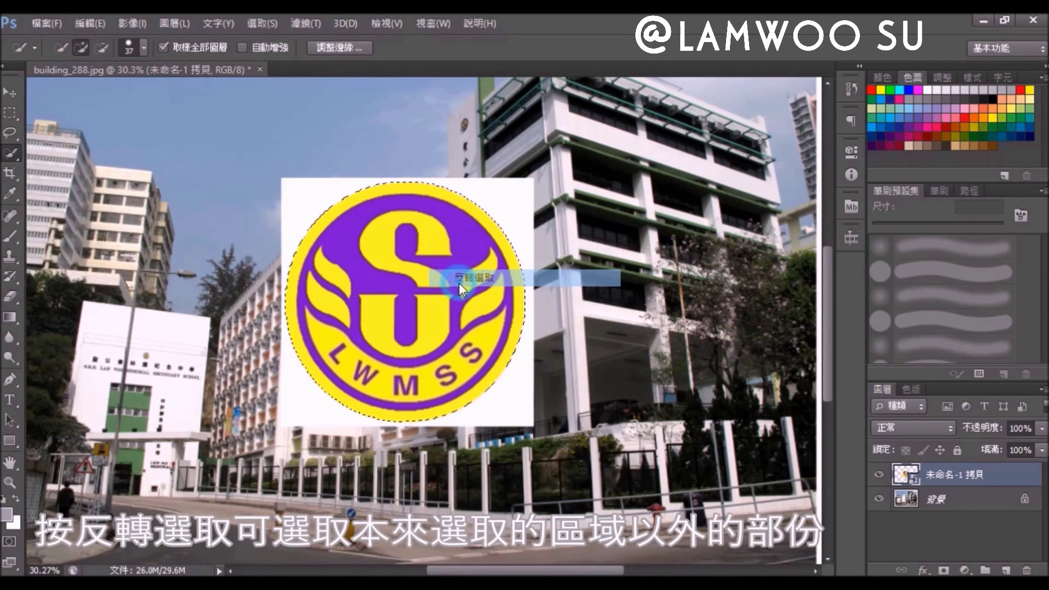
{"action": "left_click", "coordinate": [9, 240]}
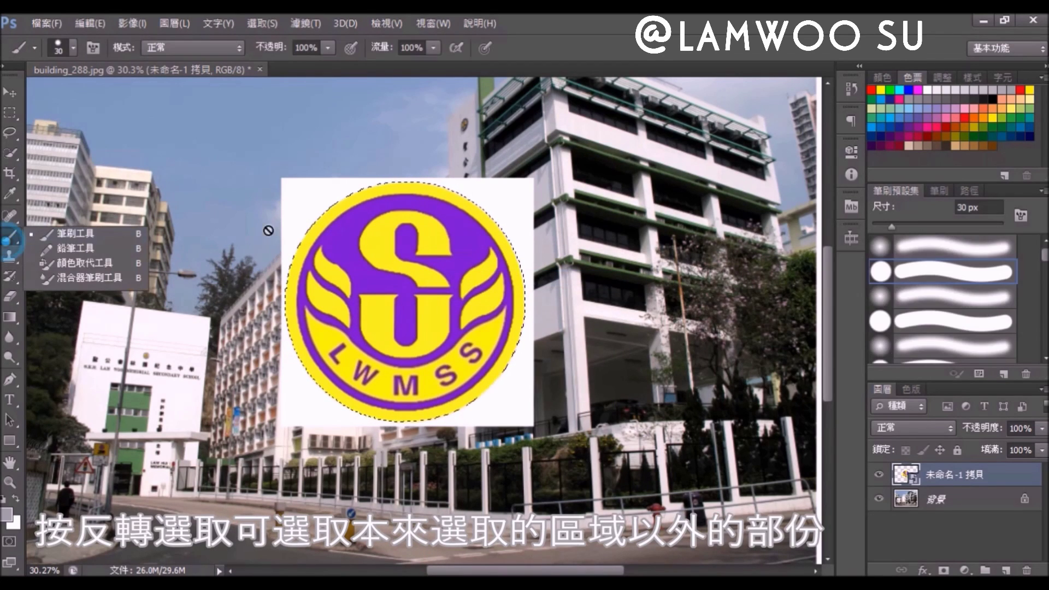
{"action": "left_click", "coordinate": [328, 210]}
{"action": "left_click", "coordinate": [497, 235]}
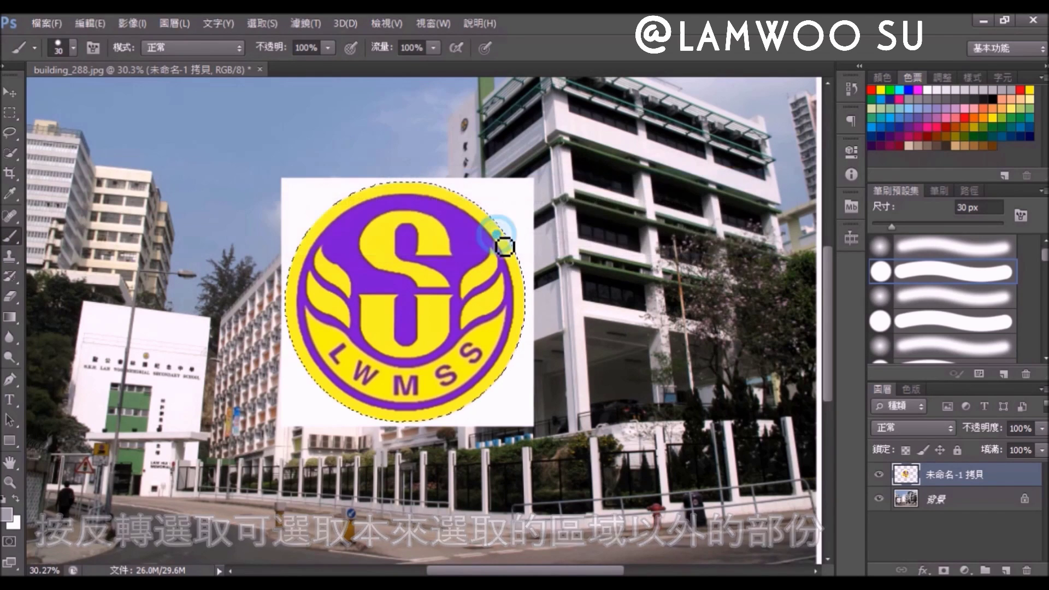
{"action": "left_click_drag", "start_coordinate": [517, 179], "coordinate": [220, 311]}
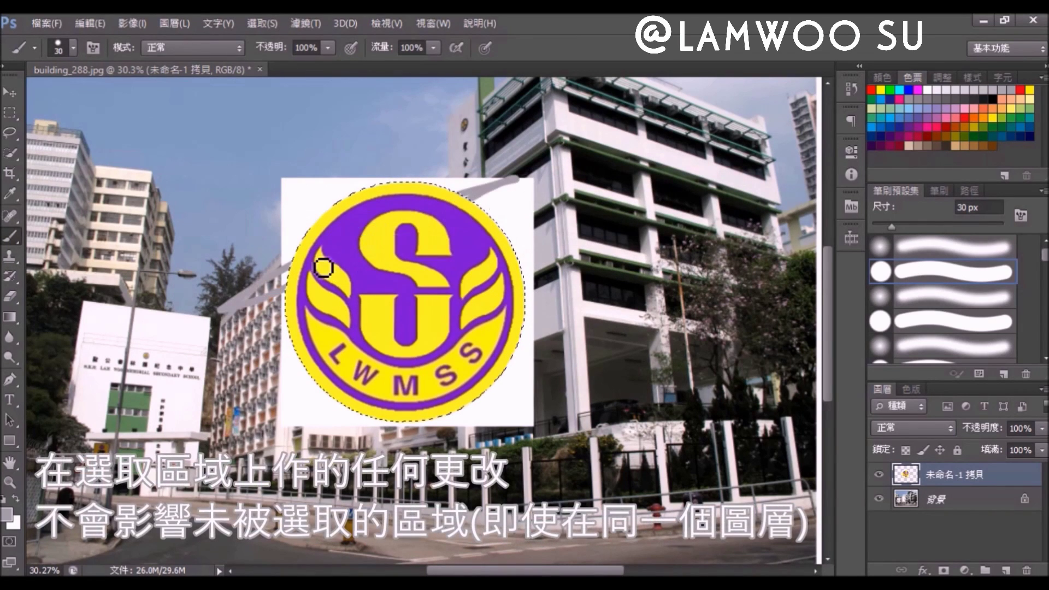
{"action": "mouse_move", "coordinate": [356, 160]}
{"action": "left_mouse_down"}
{"action": "mouse_move", "coordinate": [382, 457]}
{"action": "mouse_move", "coordinate": [254, 333]}
{"action": "mouse_move", "coordinate": [417, 403]}
{"action": "mouse_move", "coordinate": [581, 356]}
{"action": "mouse_move", "coordinate": [469, 413]}
{"action": "left_mouse_up"}
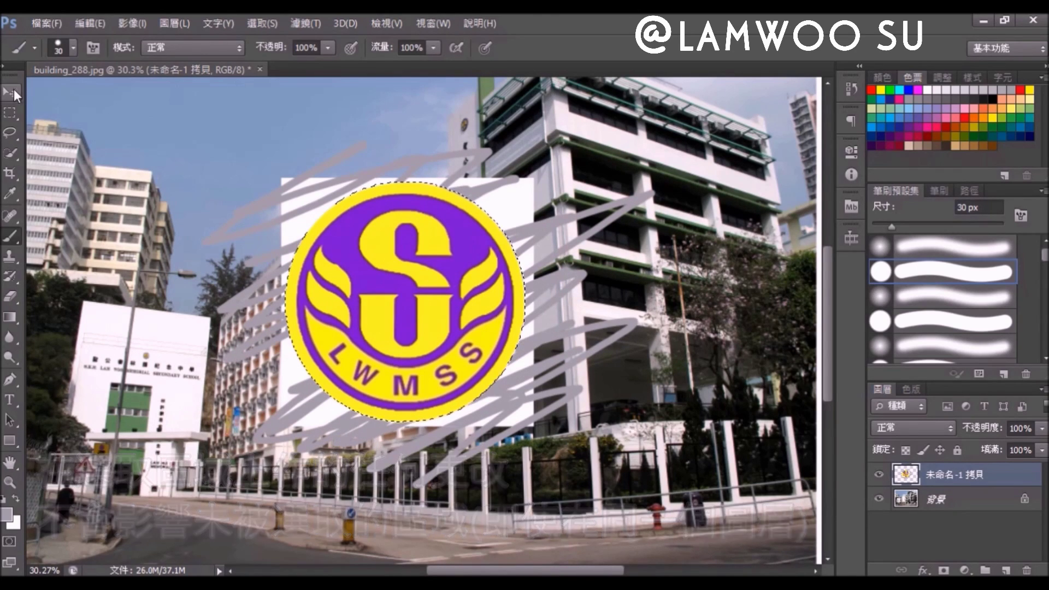
{"action": "left_click", "coordinate": [14, 89]}
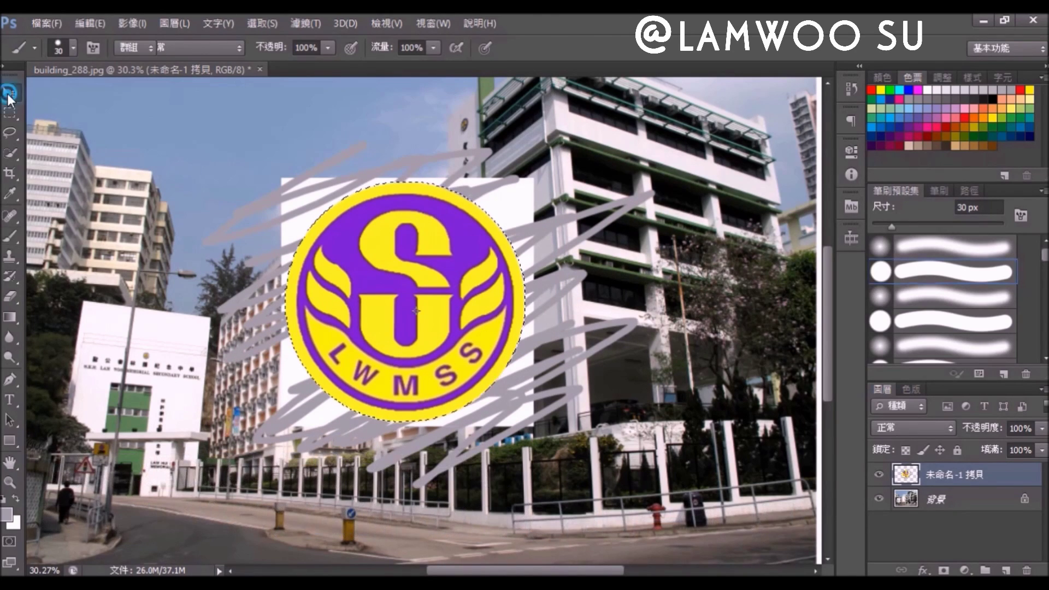
- Copy the selected logo onto a new layer with Ctrl+J and move the copy right
{"action": "right_click", "coordinate": [391, 245]}
{"action": "left_click", "coordinate": [11, 152]}
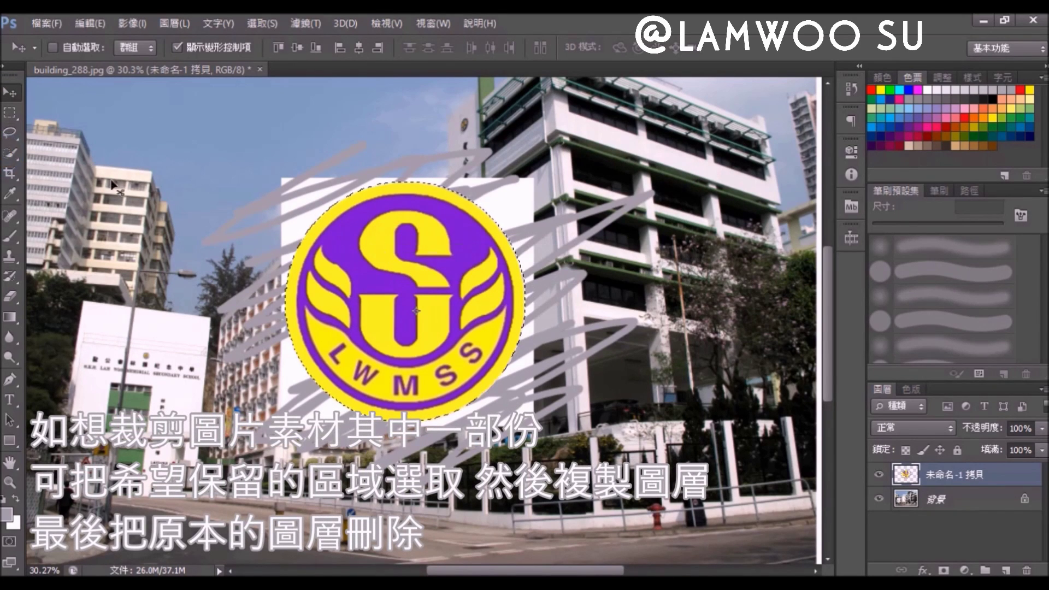
{"action": "left_click", "coordinate": [9, 153]}
{"action": "right_click", "coordinate": [432, 261]}
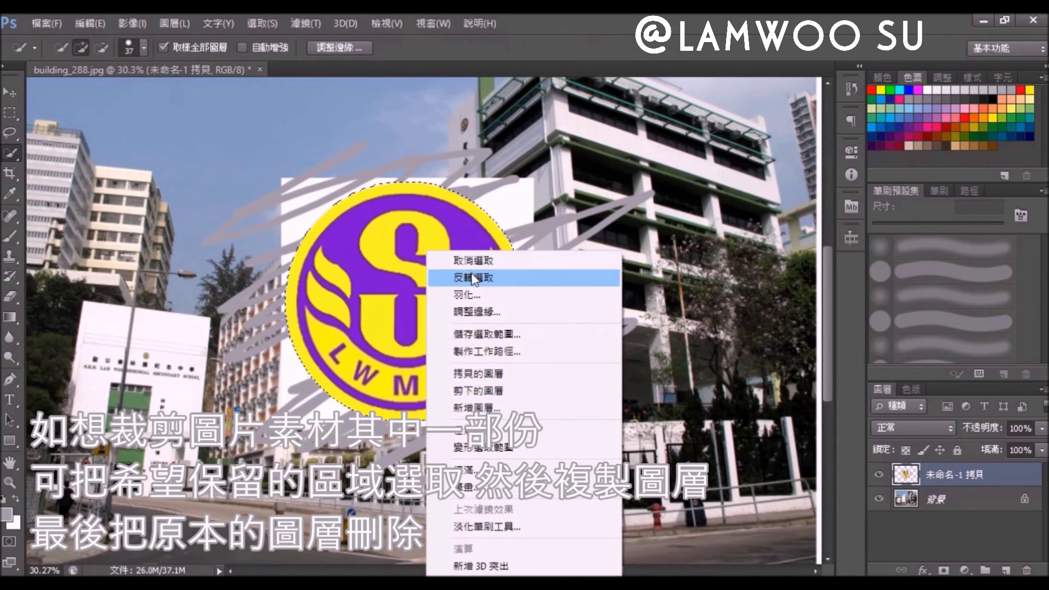
{"action": "left_click", "coordinate": [473, 274]}
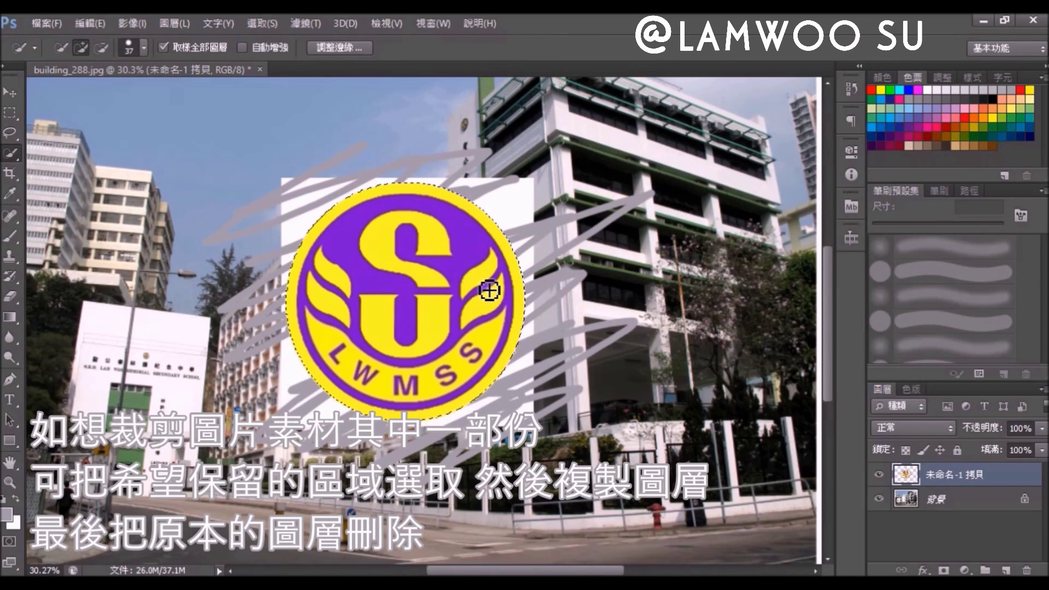
{"action": "key", "text": "ctrl+j"}
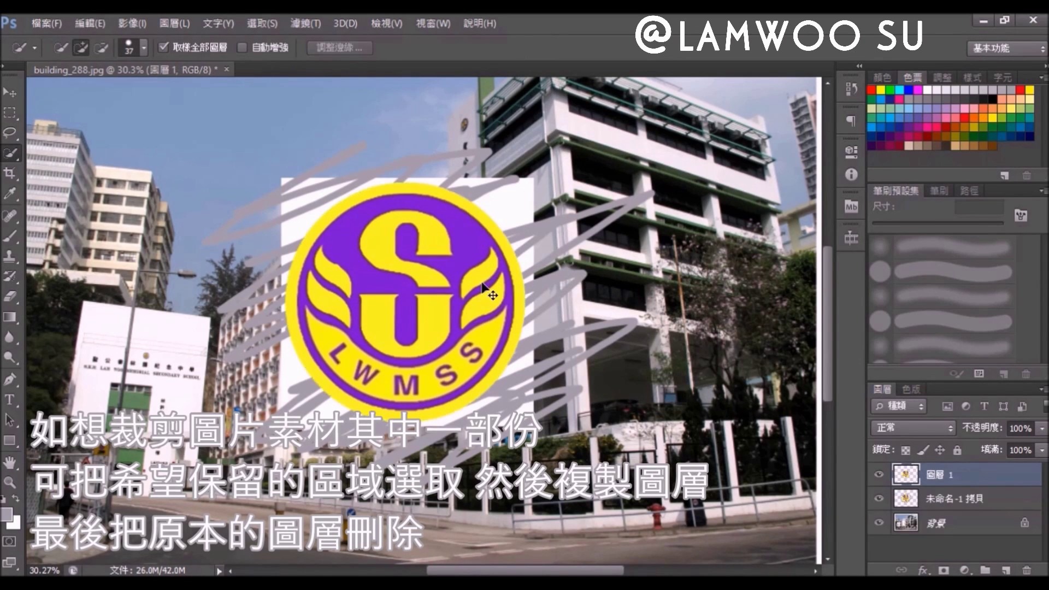
{"action": "left_click", "coordinate": [10, 92]}
{"action": "mouse_move", "coordinate": [441, 258]}
{"action": "left_mouse_down"}
{"action": "mouse_move", "coordinate": [737, 235]}
{"action": "mouse_move", "coordinate": [692, 240]}
{"action": "left_mouse_up"}
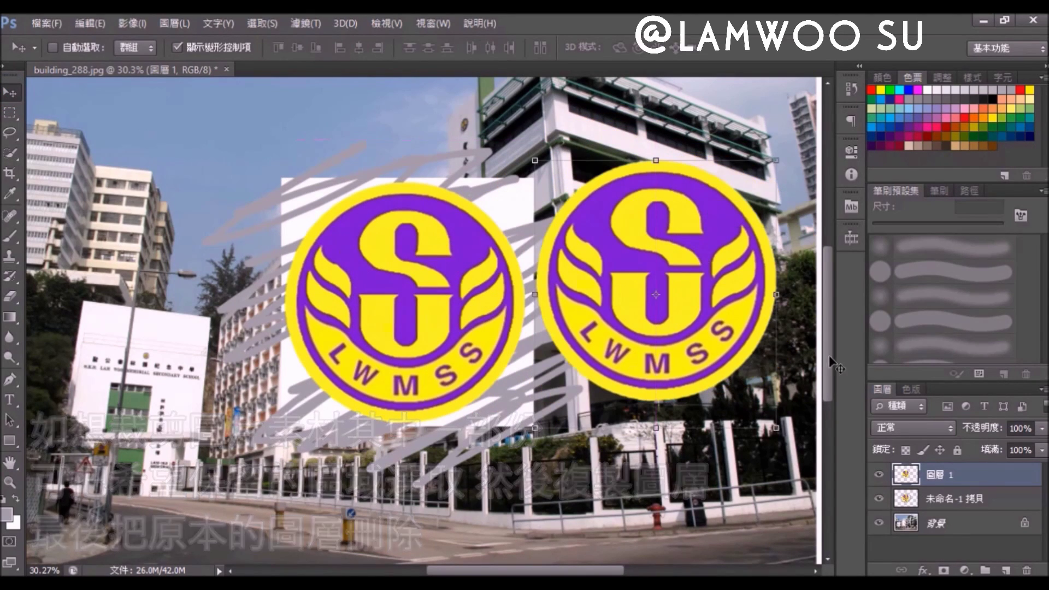
- Delete the copied logo layer and nudge the remaining logo left
{"action": "left_click", "coordinate": [974, 507]}
{"action": "key", "text": "Delete"}
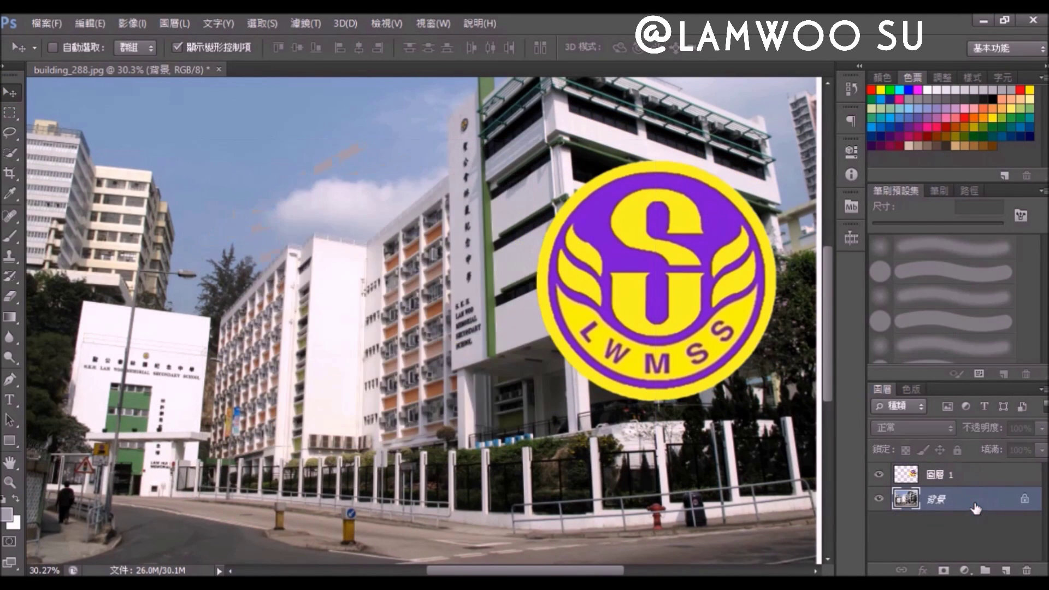
{"action": "left_click_drag", "start_coordinate": [663, 308], "coordinate": [393, 232]}
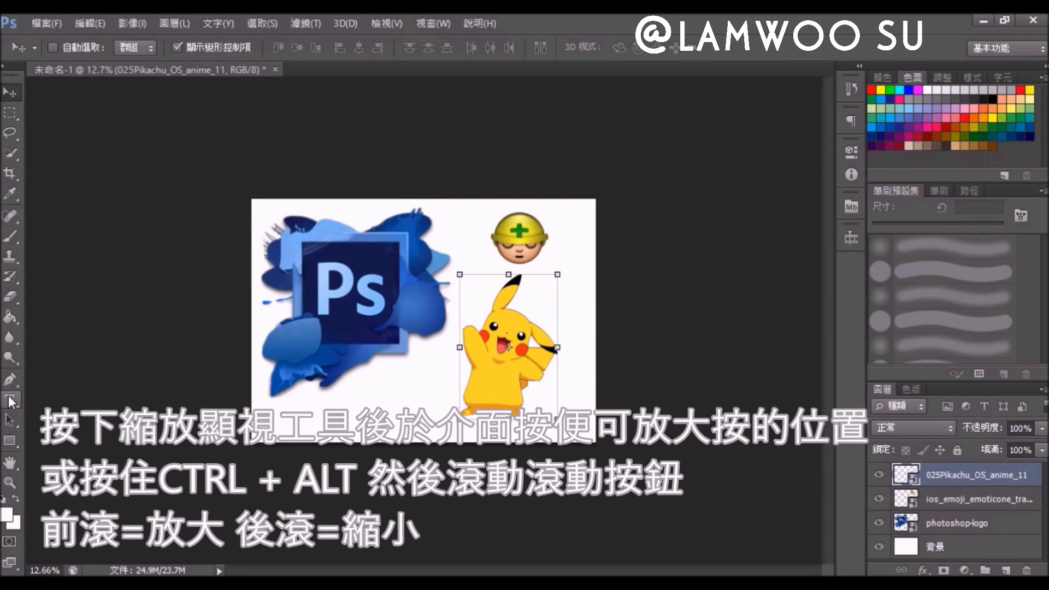
{"action": "left_click", "coordinate": [9, 483]}
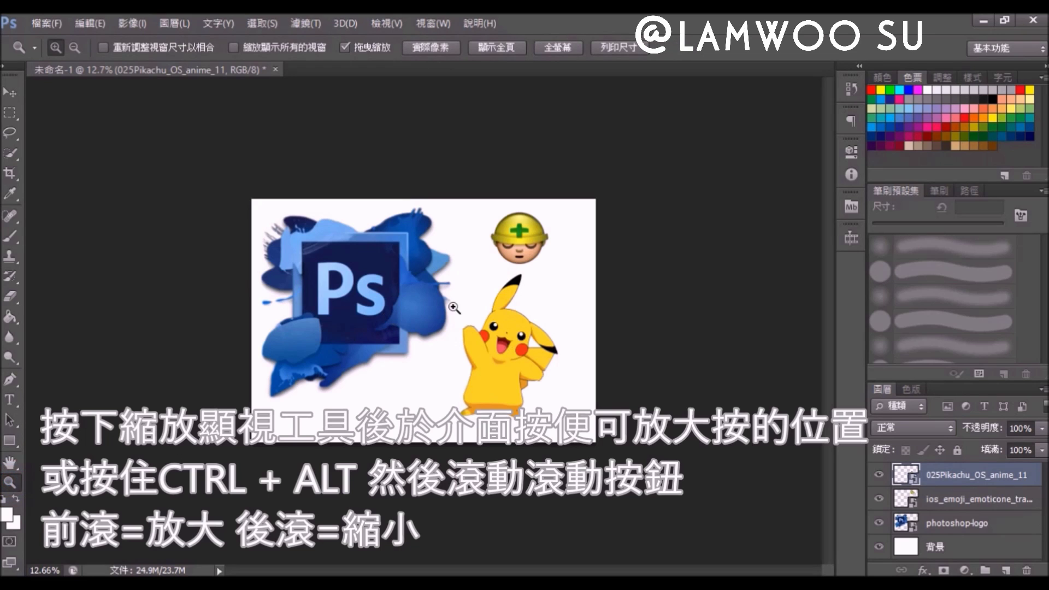
{"action": "left_click", "coordinate": [442, 321]}
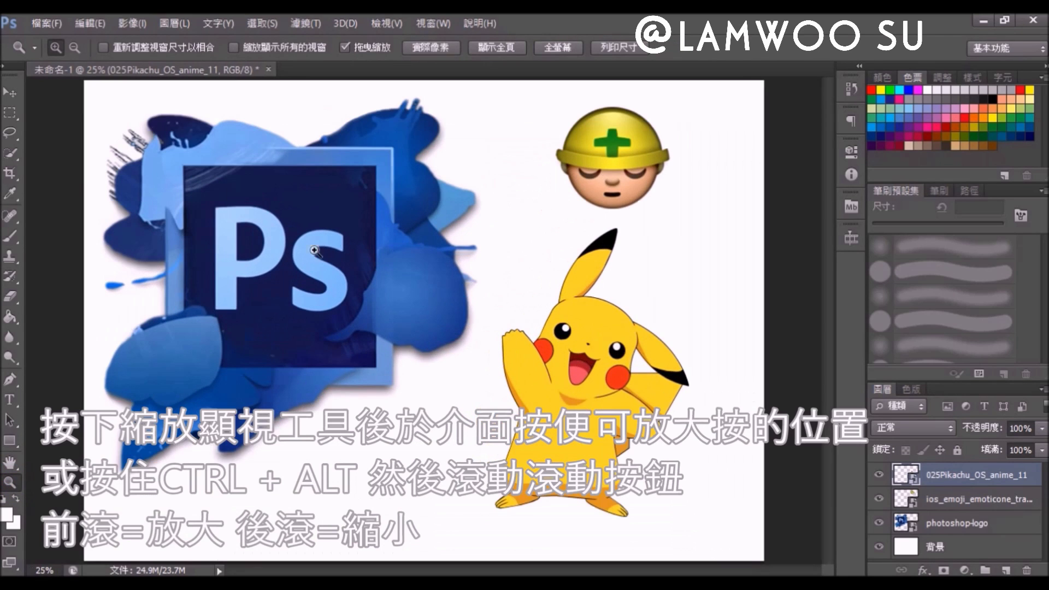
{"action": "left_click", "coordinate": [153, 129]}
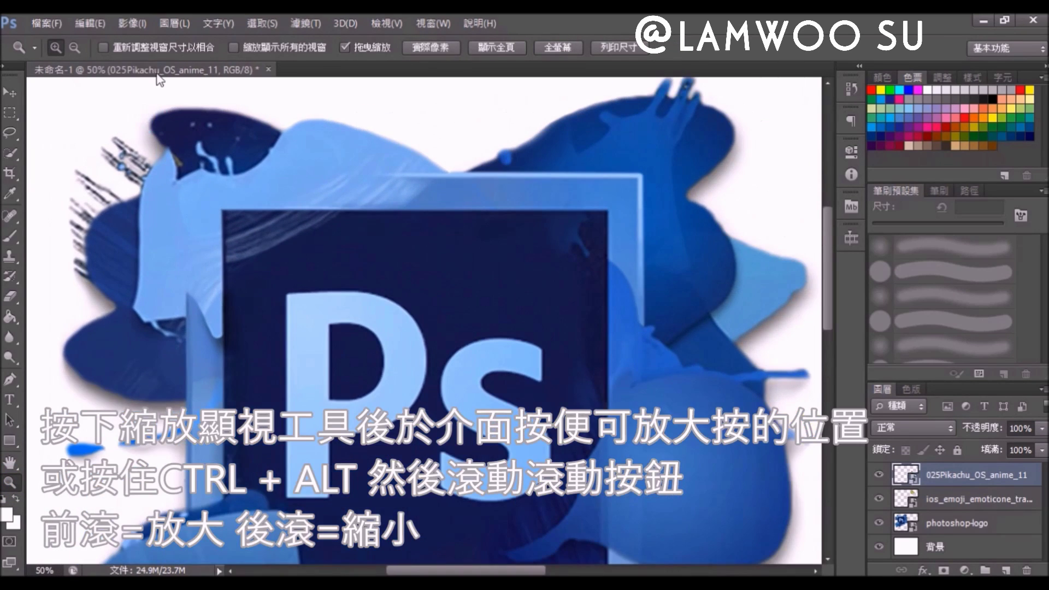
{"action": "left_click", "coordinate": [71, 47]}
{"action": "left_click", "coordinate": [634, 345]}
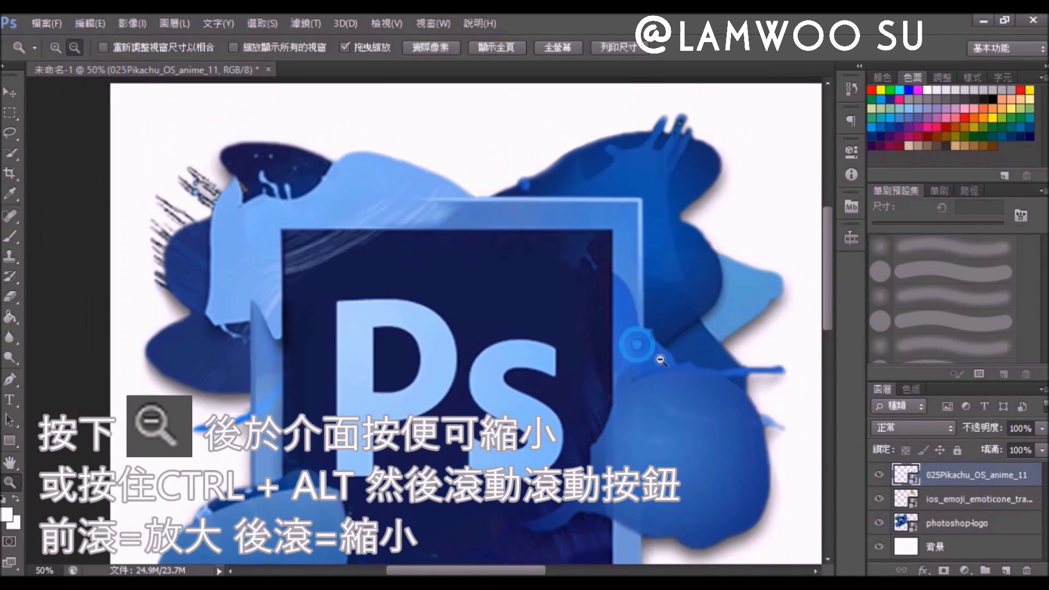
{"action": "left_click", "coordinate": [699, 383]}
{"action": "left_click", "coordinate": [463, 334]}
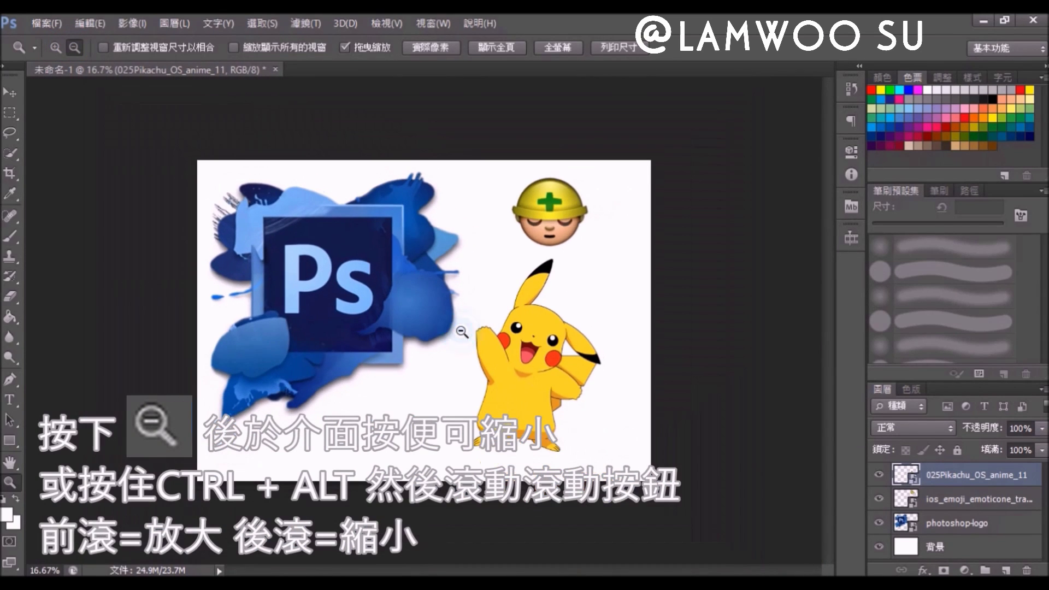
{"action": "left_click", "coordinate": [54, 48]}
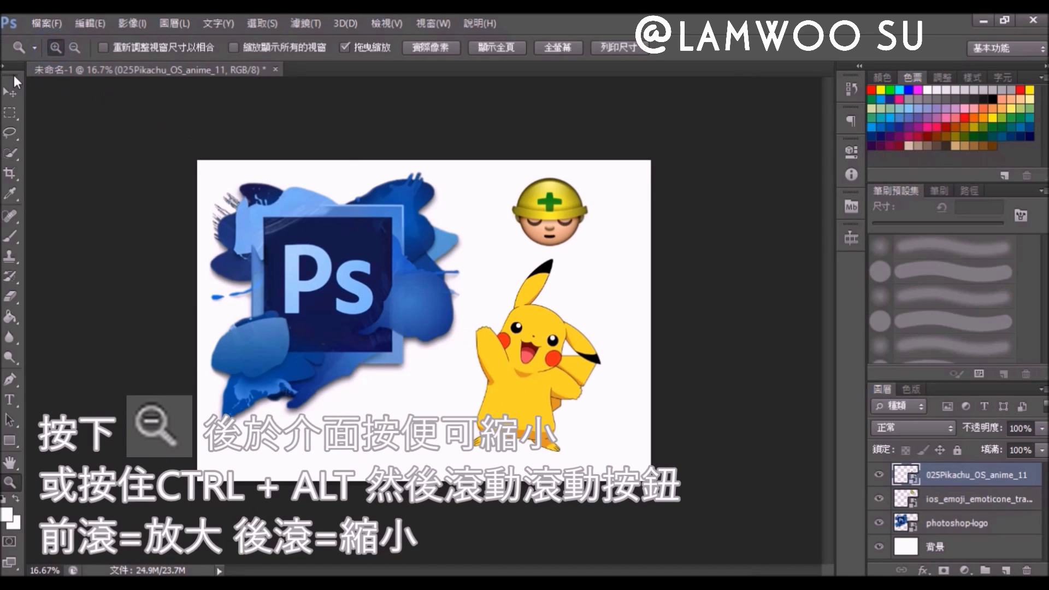
{"action": "left_click", "coordinate": [12, 88]}
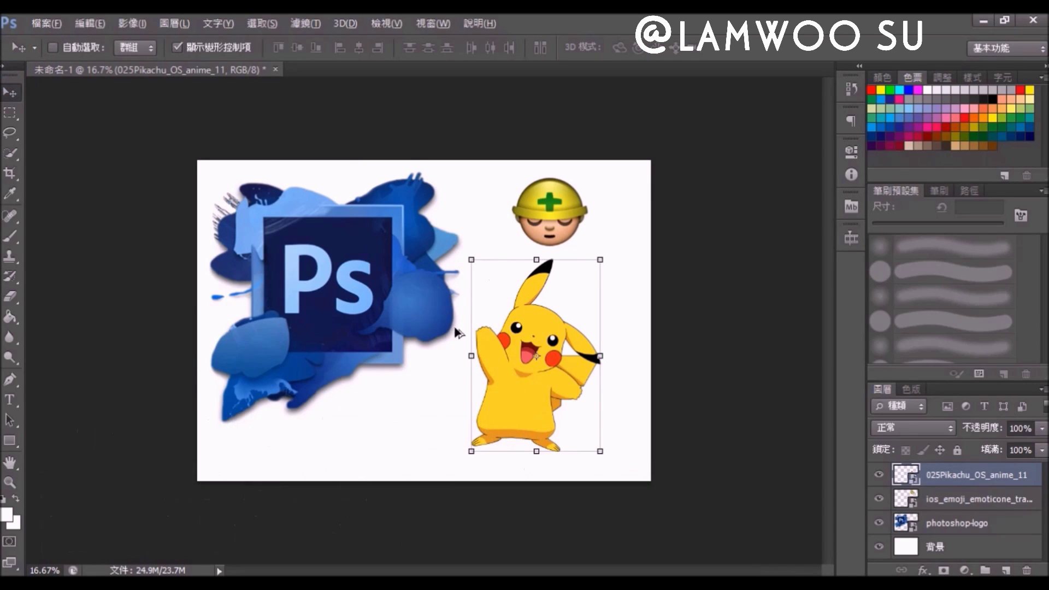
- Fade the Pikachu layer's opacity, then restore it to 100% with fill at 100%
{"action": "scroll", "coordinate": [453, 319], "scroll_direction": "up", "scroll_amount": 1}
{"action": "scroll", "coordinate": [453, 318], "scroll_direction": "up", "scroll_amount": 1}
{"action": "left_click", "coordinate": [1042, 450]}
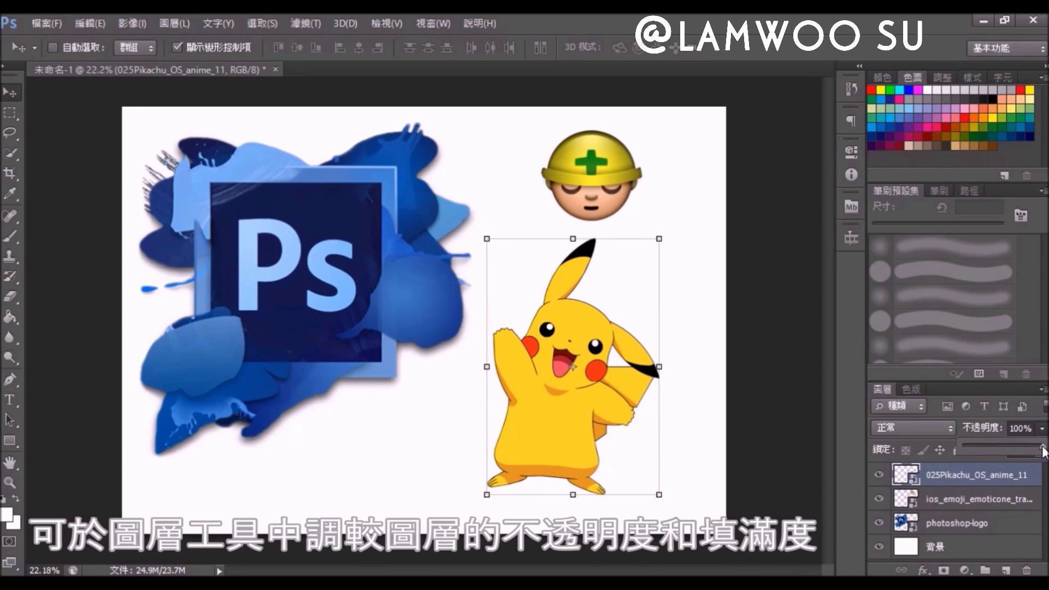
{"action": "mouse_move", "coordinate": [977, 458]}
{"action": "left_mouse_down"}
{"action": "mouse_move", "coordinate": [1043, 458]}
{"action": "mouse_move", "coordinate": [1044, 468]}
{"action": "left_mouse_up"}
{"action": "left_click", "coordinate": [1042, 449]}
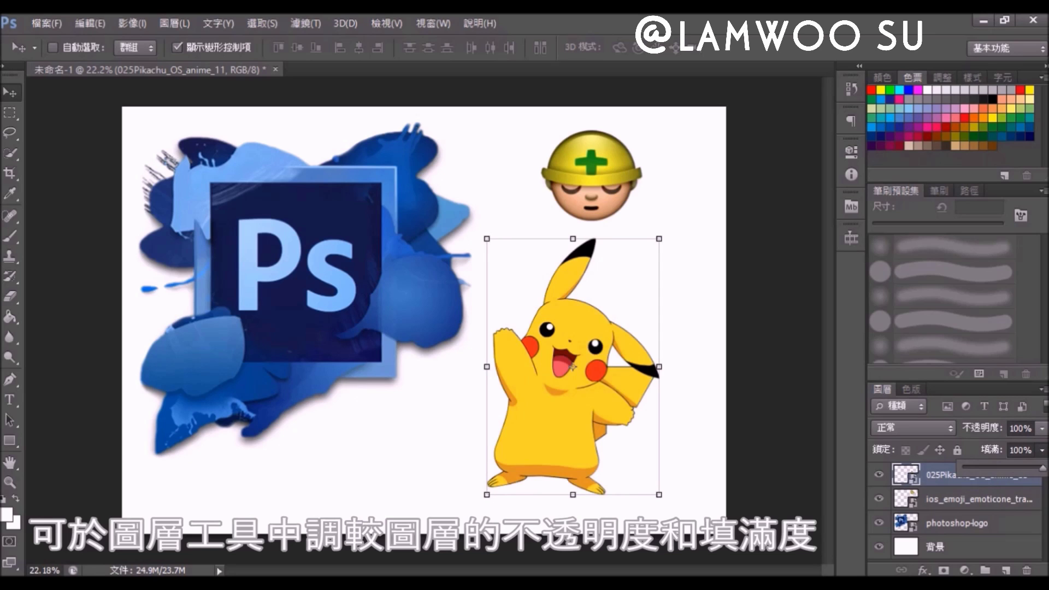
{"action": "left_click", "coordinate": [1037, 451]}
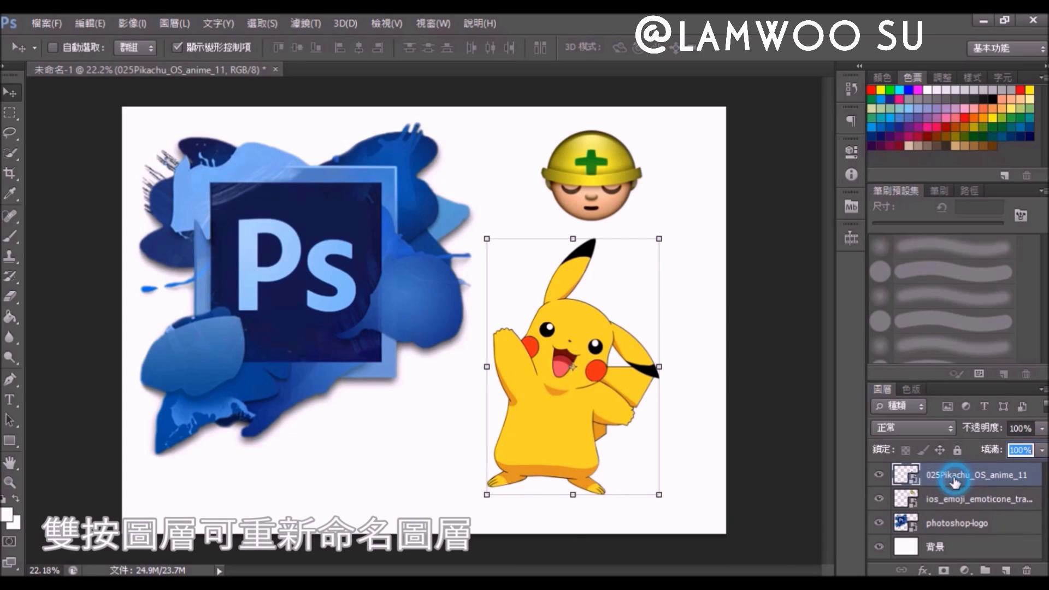
- Rename the Pikachu layer to 'Pikapika'
{"action": "double_click", "coordinate": [991, 475]}
{"action": "type", "text": "P"}
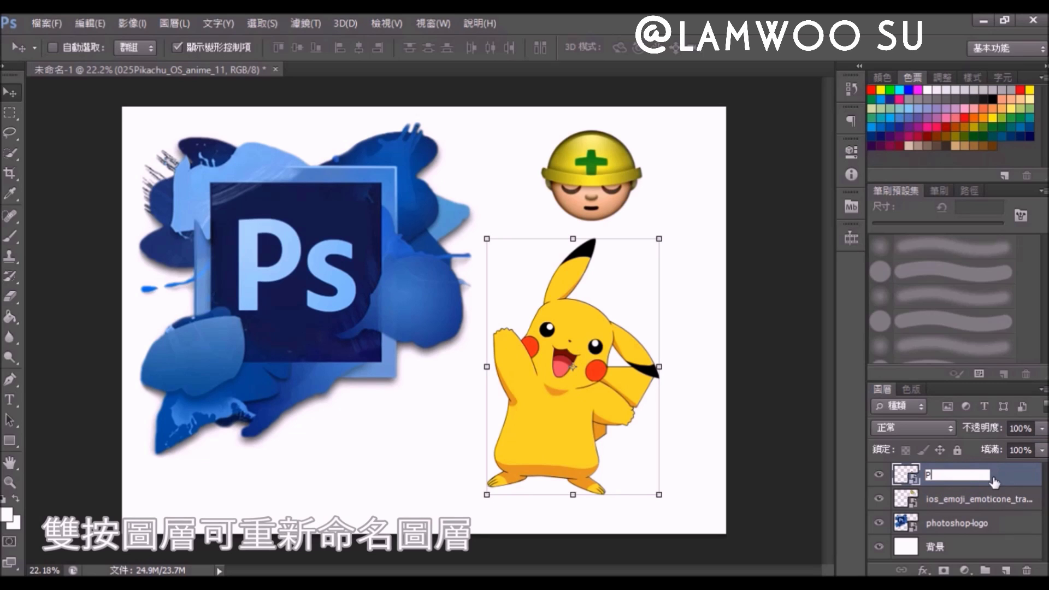
{"action": "type", "text": "ikapika"}
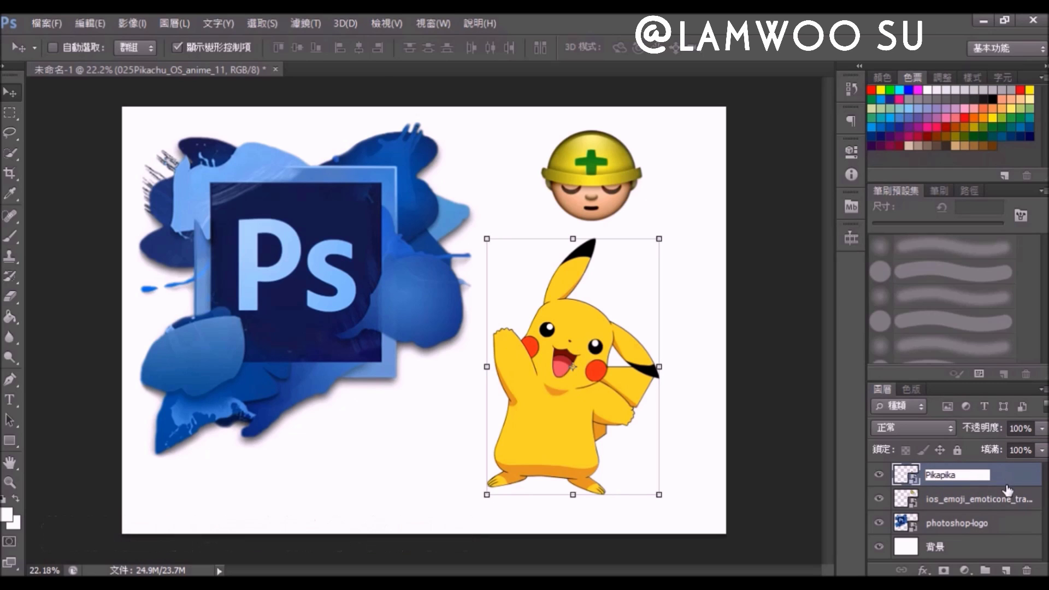
{"action": "key", "text": "Return"}
{"action": "left_click", "coordinate": [1010, 478]}
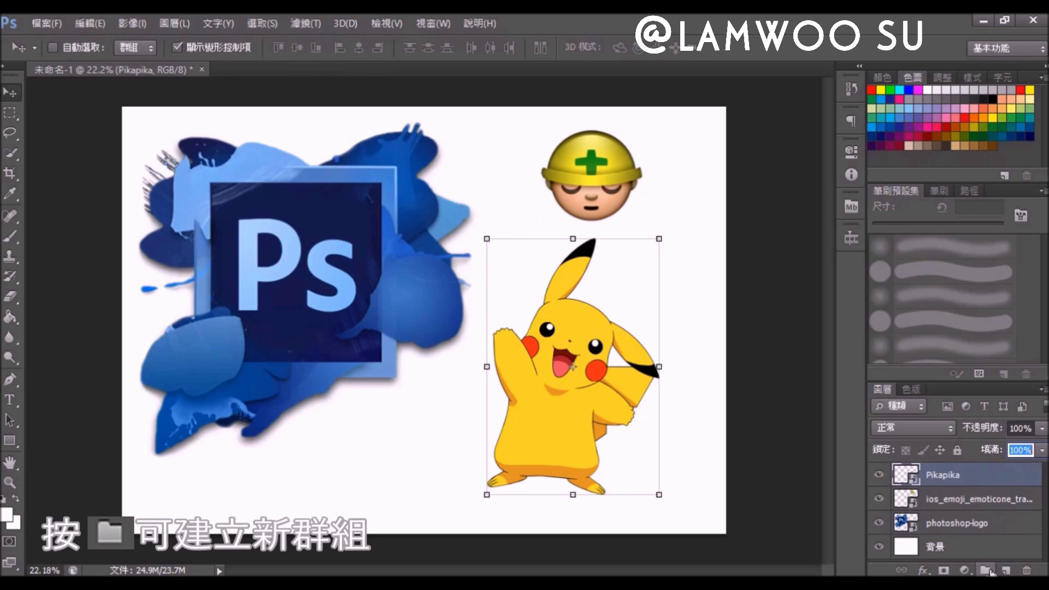
- Put the Pikapika, emoji and Ps logo layers into a new group named 'Group 1'
{"action": "left_click", "coordinate": [987, 571]}
{"action": "left_click_drag", "start_coordinate": [975, 505], "coordinate": [965, 481]}
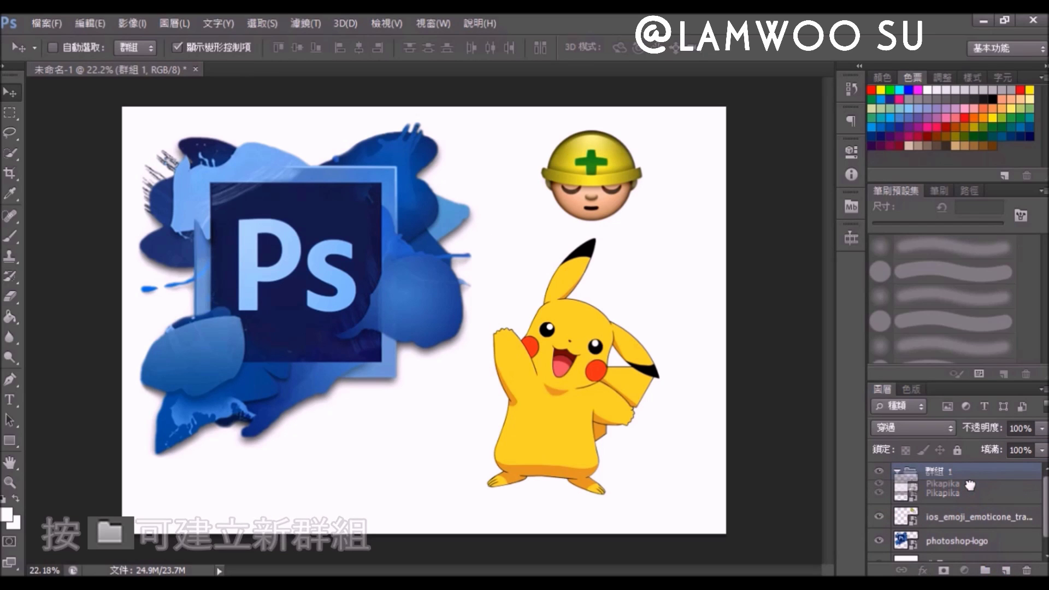
{"action": "left_click_drag", "start_coordinate": [961, 517], "coordinate": [898, 474]}
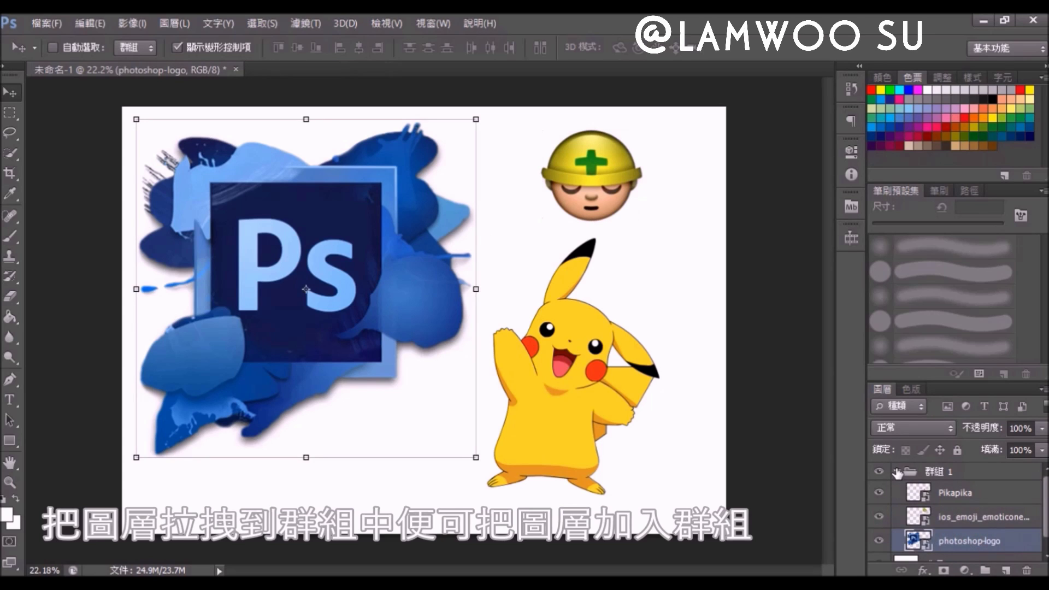
{"action": "left_click", "coordinate": [898, 473]}
{"action": "double_click", "coordinate": [932, 472]}
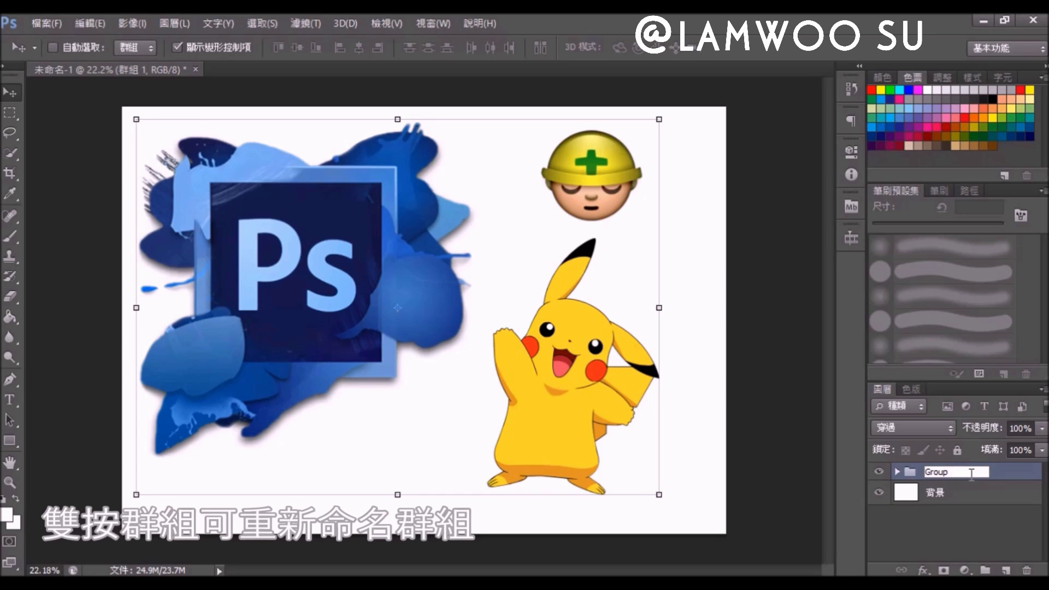
{"action": "type", "text": "1"}
{"action": "key", "text": "Return"}
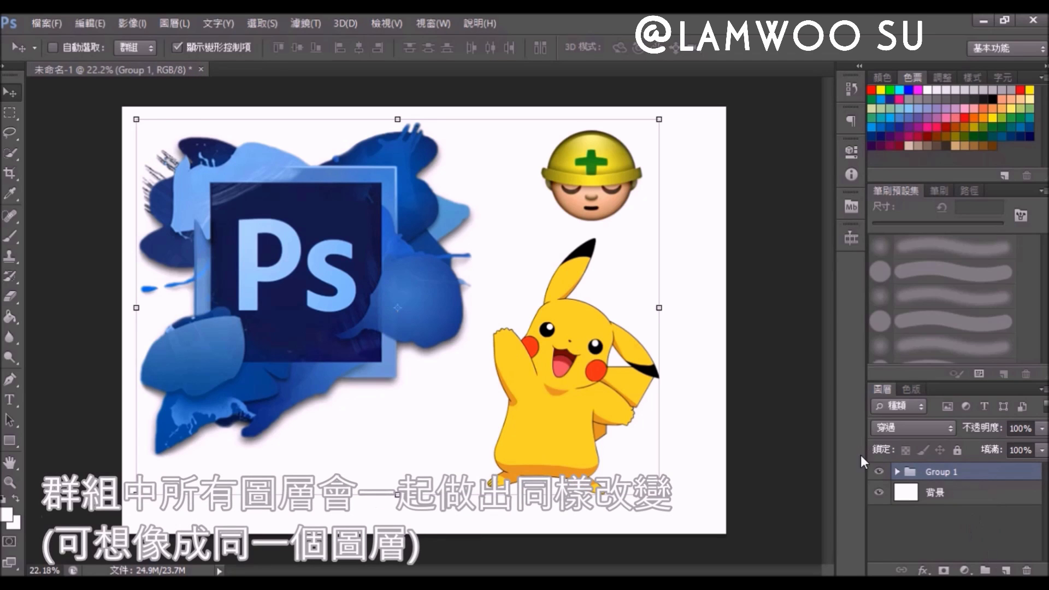
- Scale Group 1 to about 86%, shift it right and down, and keep Background at the bottom
{"action": "left_click_drag", "start_coordinate": [659, 494], "coordinate": [584, 445]}
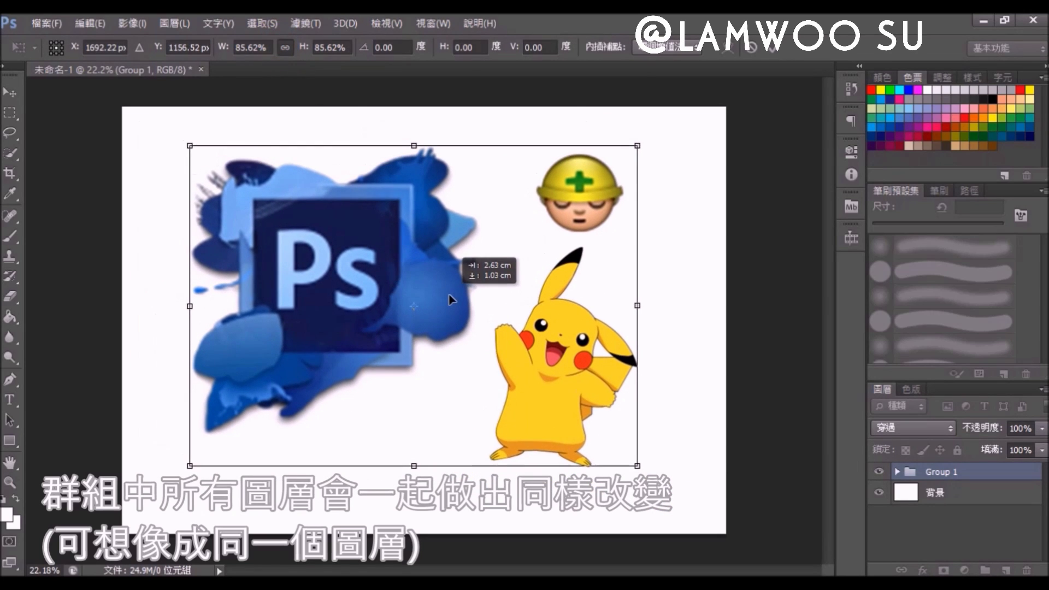
{"action": "left_click_drag", "start_coordinate": [392, 251], "coordinate": [452, 282]}
{"action": "left_click", "coordinate": [771, 48]}
{"action": "left_click_drag", "start_coordinate": [940, 474], "coordinate": [942, 506]}
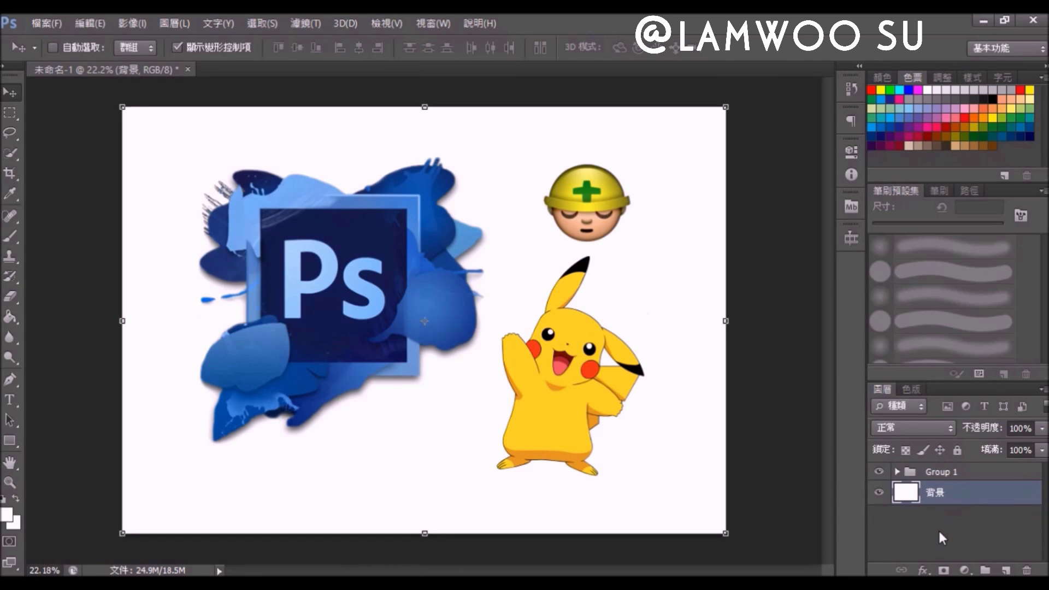
- Use the Paint Bucket to test orange, purple, then a mixed green fill on the background
{"action": "left_click", "coordinate": [9, 321]}
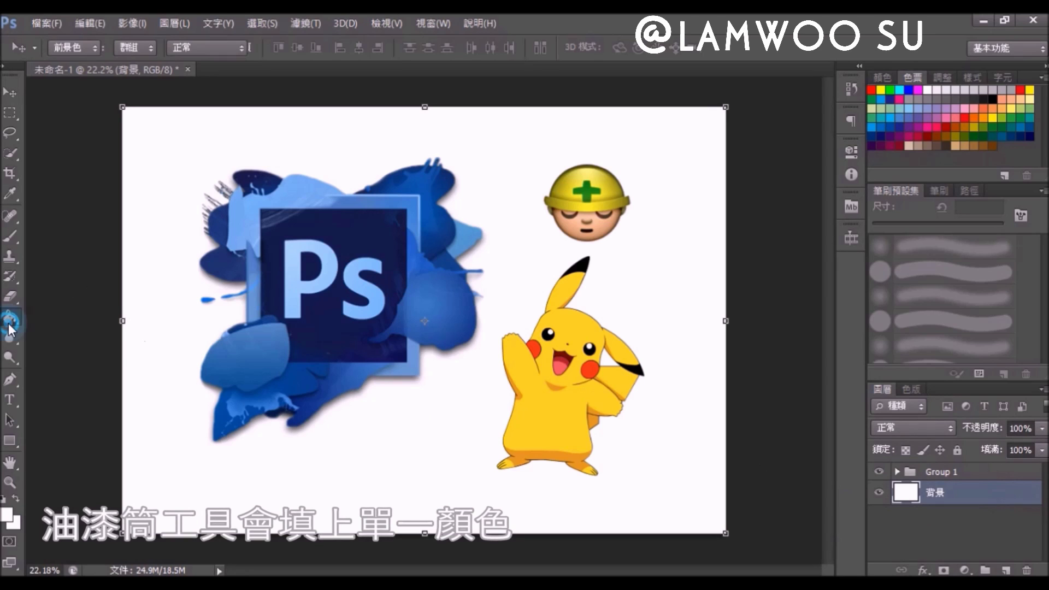
{"action": "left_click", "coordinate": [55, 331]}
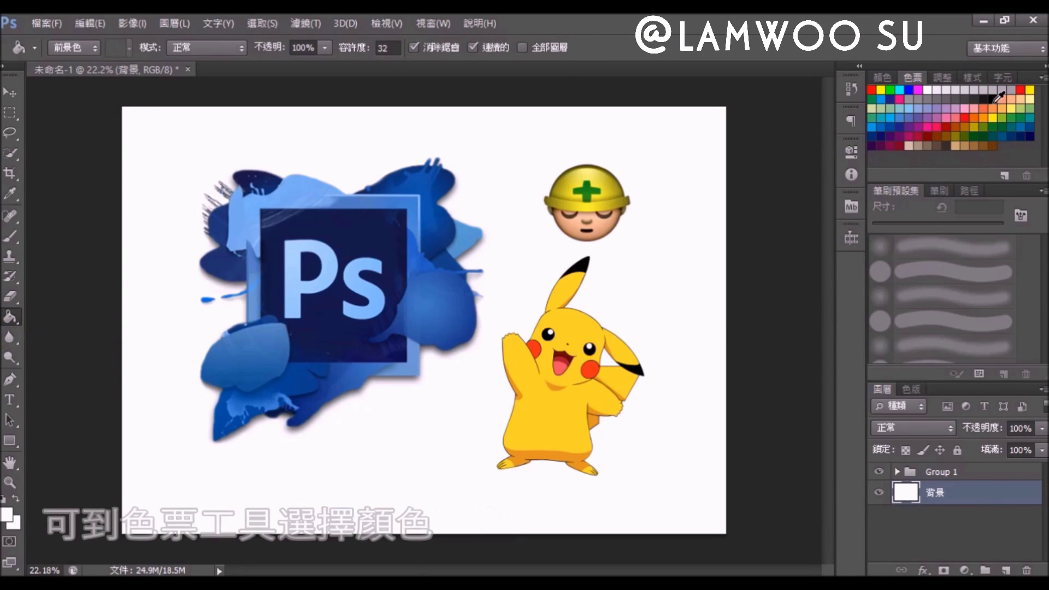
{"action": "left_click", "coordinate": [984, 120]}
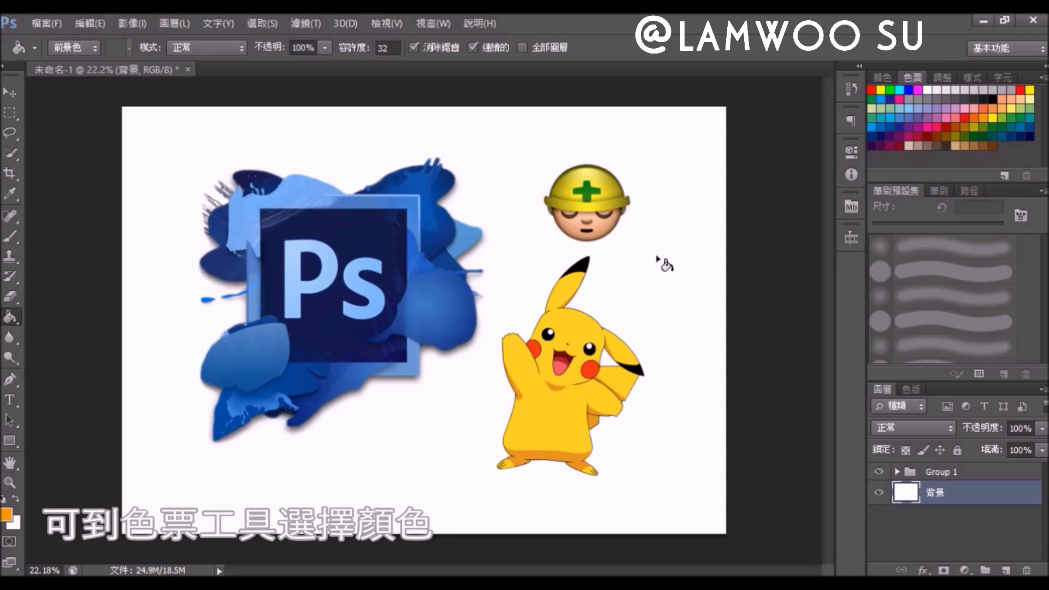
{"action": "left_click", "coordinate": [645, 286]}
{"action": "left_click", "coordinate": [911, 127]}
{"action": "left_click", "coordinate": [661, 271]}
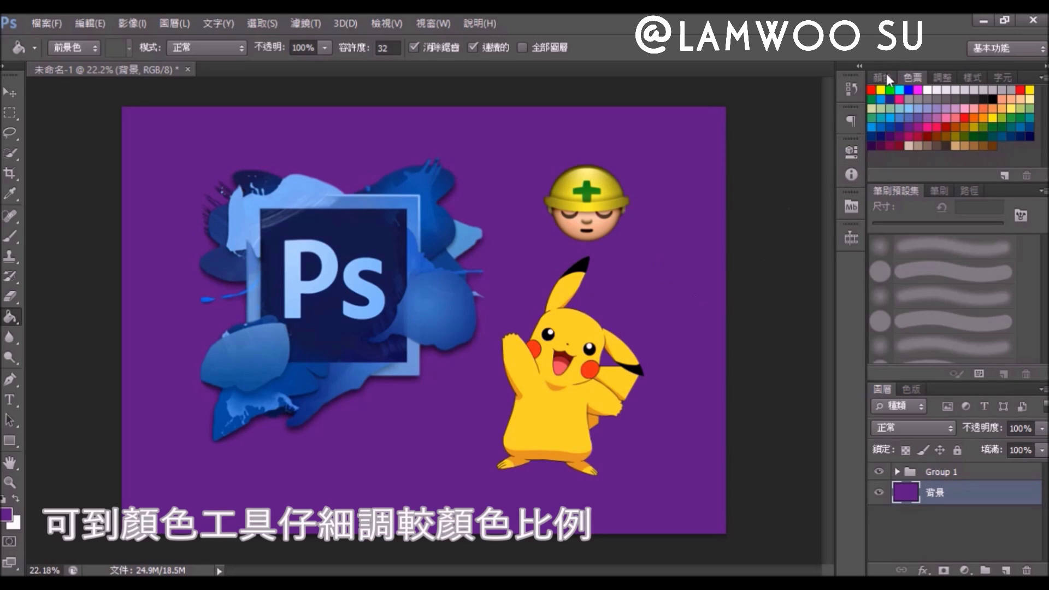
{"action": "left_click", "coordinate": [883, 77]}
{"action": "mouse_move", "coordinate": [921, 122]}
{"action": "left_mouse_down"}
{"action": "mouse_move", "coordinate": [952, 123]}
{"action": "mouse_move", "coordinate": [932, 140]}
{"action": "left_mouse_up"}
{"action": "left_click", "coordinate": [680, 183]}
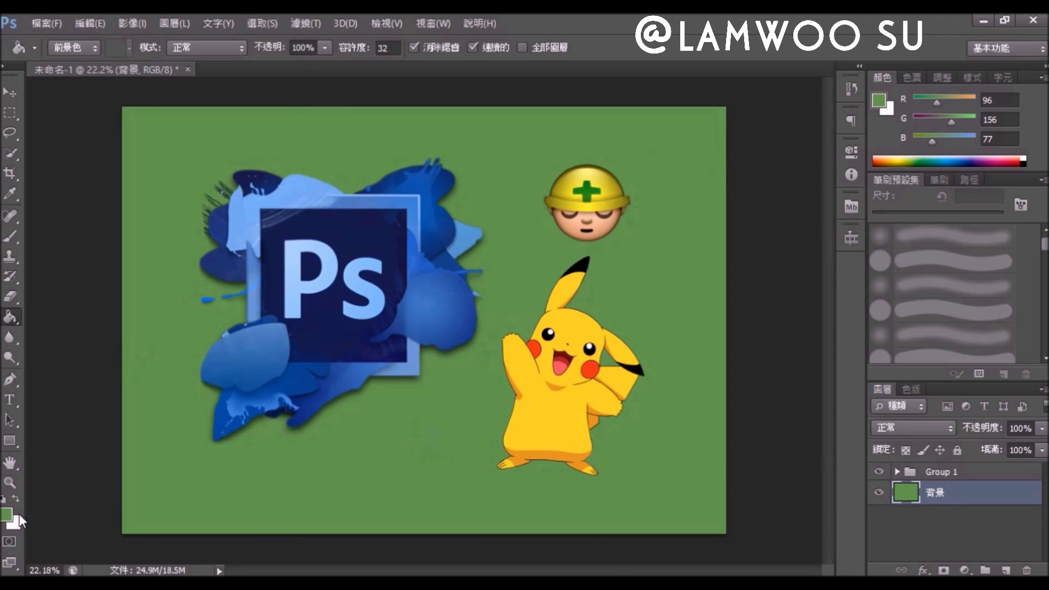
- Choose teal green 39cb8c in the Color Picker and fill the background with it
{"action": "left_click", "coordinate": [7, 514]}
{"action": "left_click", "coordinate": [499, 254]}
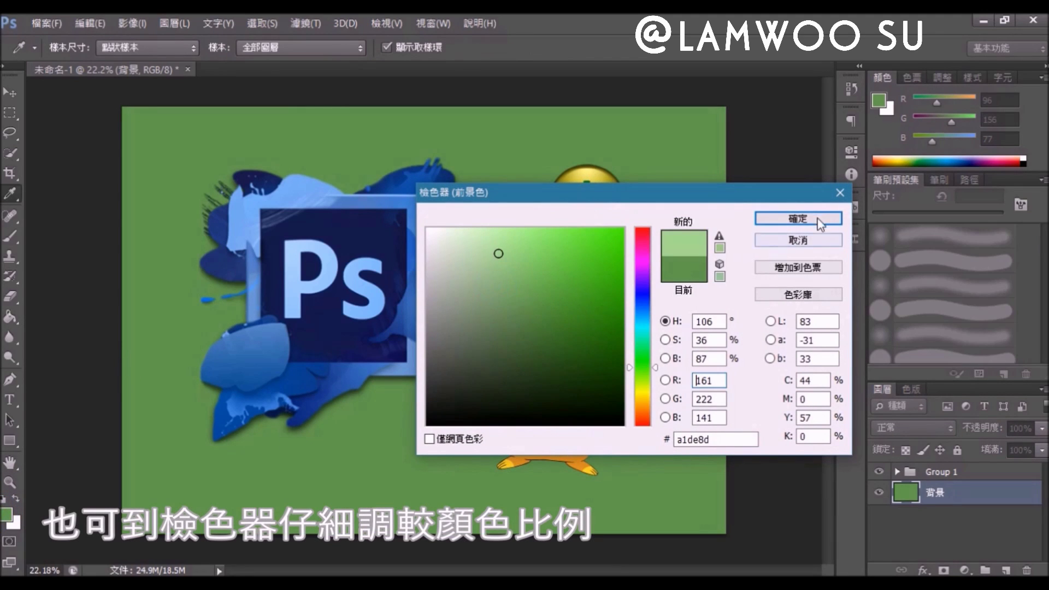
{"action": "left_click", "coordinate": [454, 356]}
{"action": "left_click", "coordinate": [604, 249]}
{"action": "left_click", "coordinate": [643, 292]}
{"action": "left_click", "coordinate": [481, 268]}
{"action": "left_click", "coordinate": [560, 328]}
{"action": "left_click", "coordinate": [467, 339]}
{"action": "left_click", "coordinate": [641, 338]}
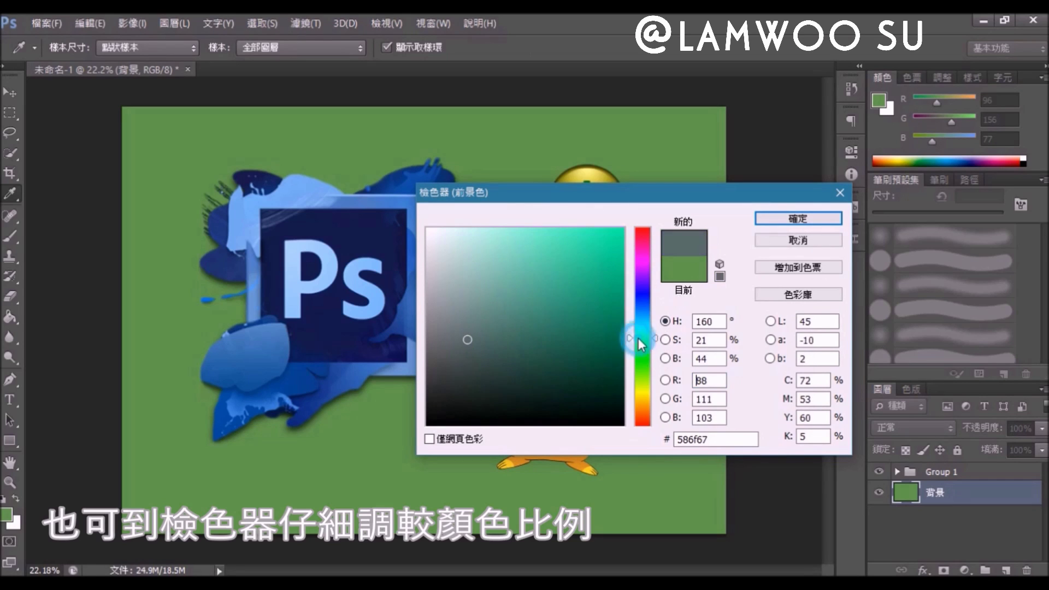
{"action": "left_click", "coordinate": [568, 269]}
{"action": "left_click", "coordinate": [837, 220]}
{"action": "key", "text": "g"}
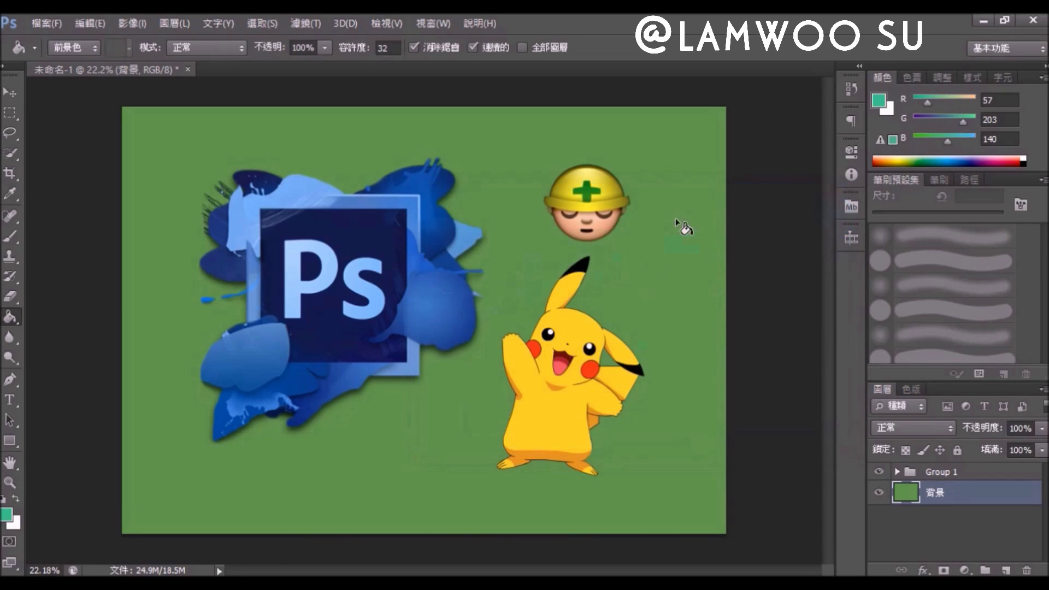
{"action": "left_click", "coordinate": [677, 218]}
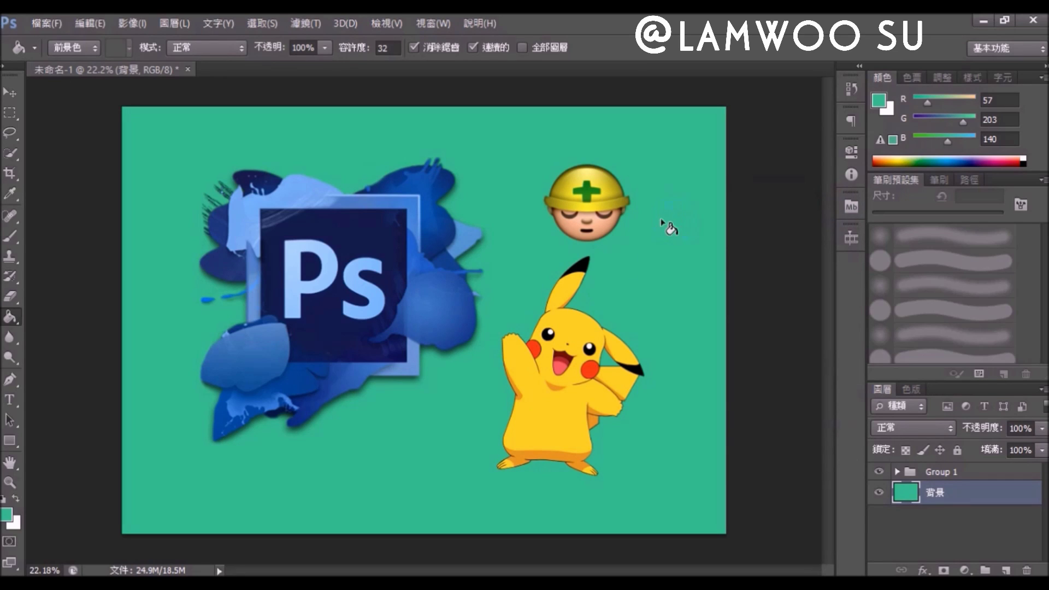
- Switch to the Gradient Tool and drag a diagonal green-cyan-red gradient across the background
{"action": "right_click", "coordinate": [8, 322]}
{"action": "left_click", "coordinate": [50, 316]}
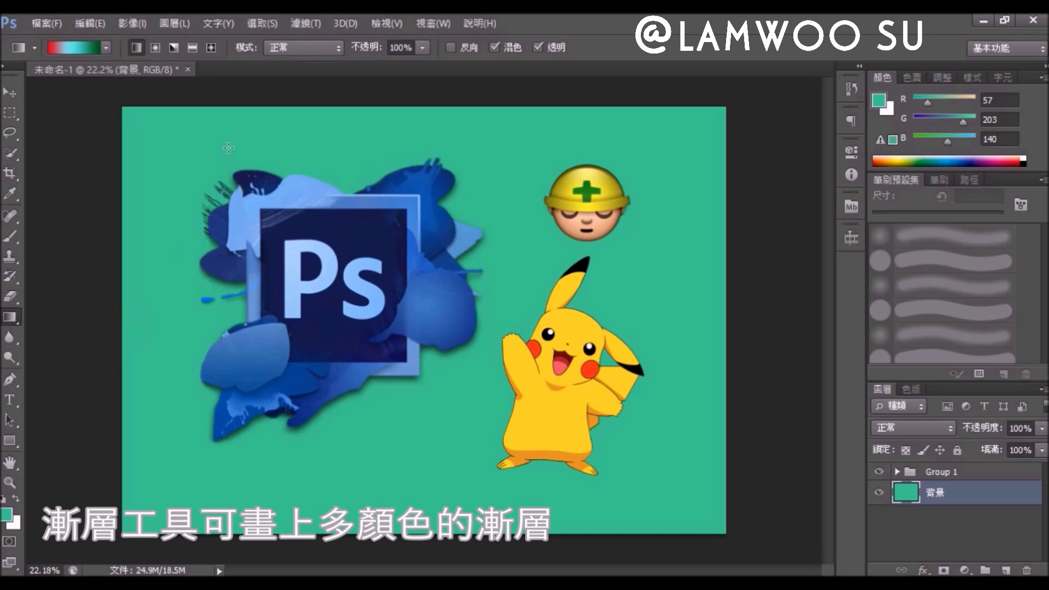
{"action": "mouse_move", "coordinate": [135, 131]}
{"action": "left_mouse_down"}
{"action": "mouse_move", "coordinate": [693, 471]}
{"action": "mouse_move", "coordinate": [255, 140]}
{"action": "left_mouse_up"}
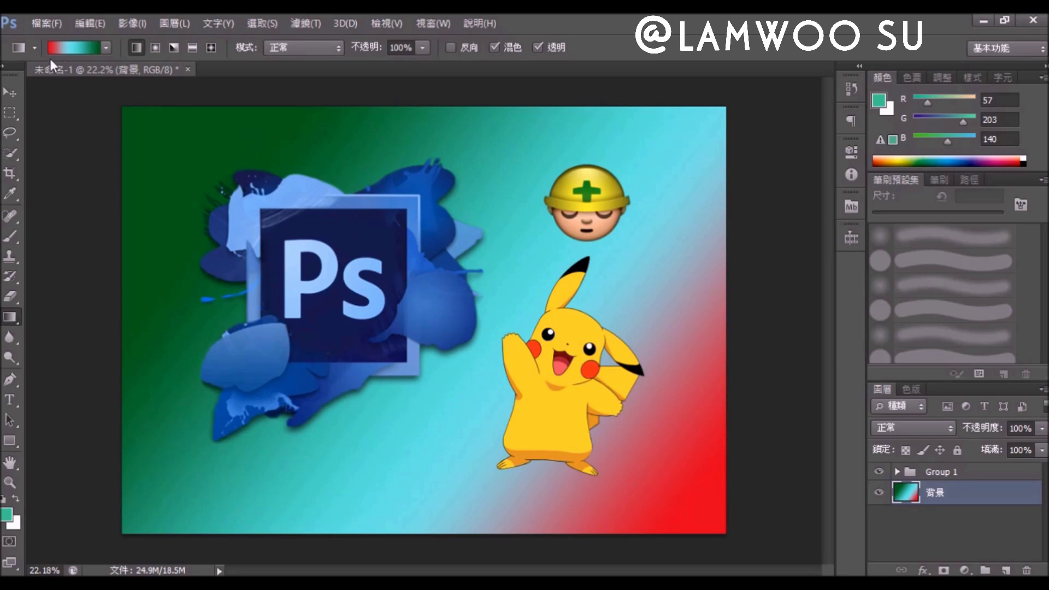
- Pick the first gradient preset and bring up the Gradient Editor
{"action": "left_click", "coordinate": [105, 49]}
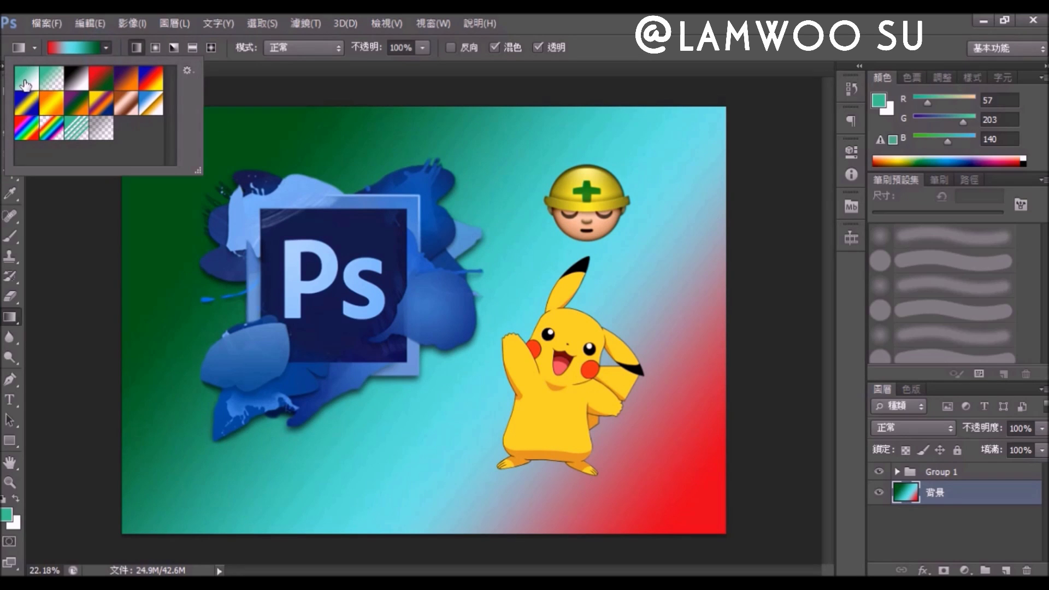
{"action": "left_click", "coordinate": [25, 79]}
{"action": "left_click", "coordinate": [77, 53]}
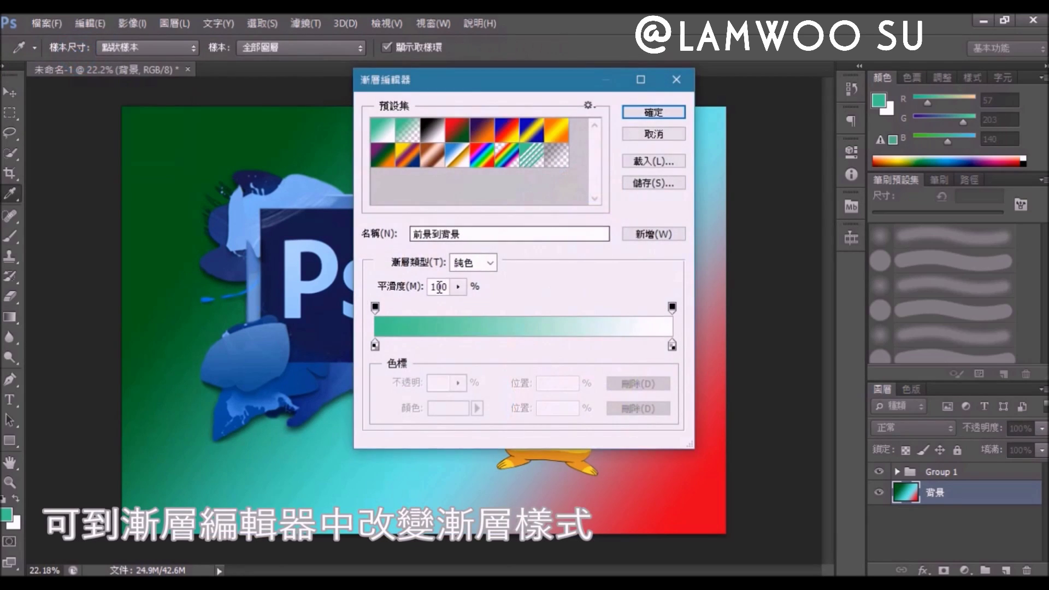
- Preview several presets, then start from the foreground-to-background gradient
{"action": "left_click", "coordinate": [408, 130]}
{"action": "left_click", "coordinate": [458, 130]}
{"action": "left_click", "coordinate": [508, 131]}
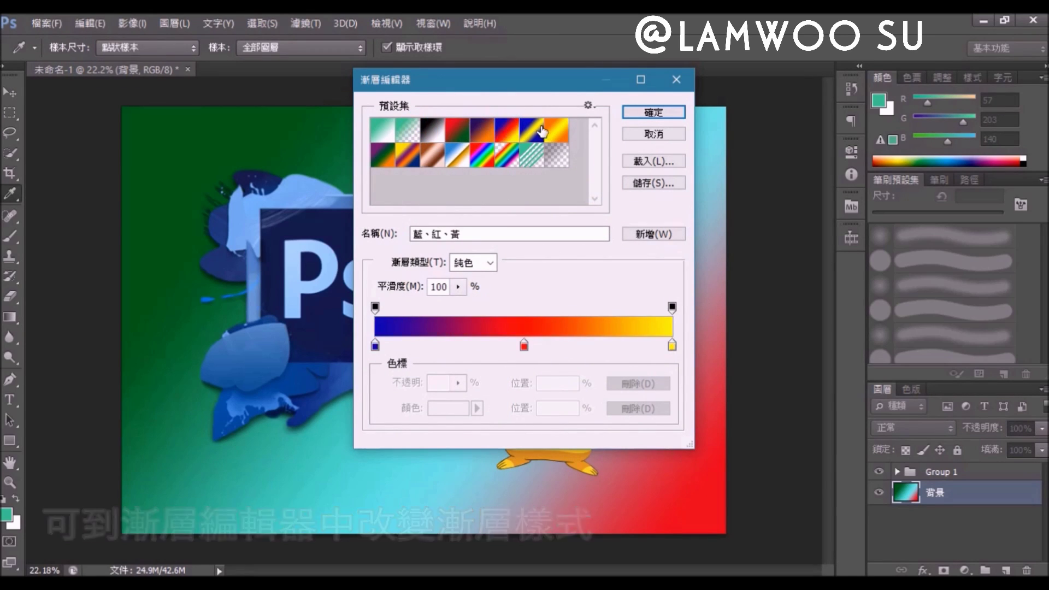
{"action": "left_click", "coordinate": [383, 130]}
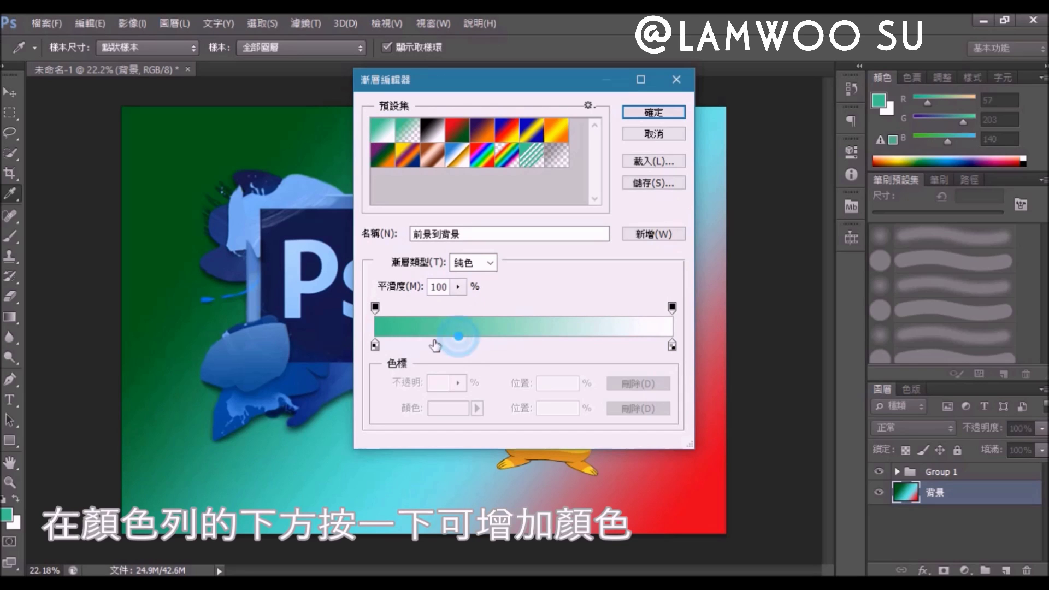
- Add a light purple colour stop to the gradient
{"action": "left_click", "coordinate": [416, 345]}
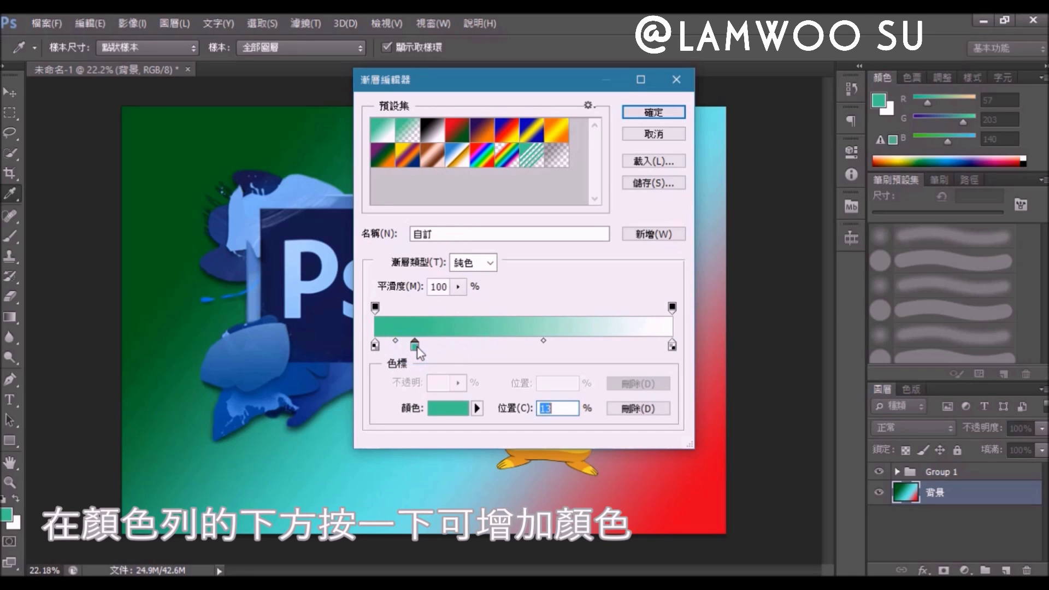
{"action": "left_click_drag", "start_coordinate": [417, 345], "coordinate": [457, 344]}
{"action": "left_click", "coordinate": [448, 408]}
{"action": "left_click_drag", "start_coordinate": [556, 286], "coordinate": [498, 348]}
{"action": "left_click_drag", "start_coordinate": [651, 311], "coordinate": [640, 290]}
{"action": "left_click_drag", "start_coordinate": [556, 298], "coordinate": [487, 267]}
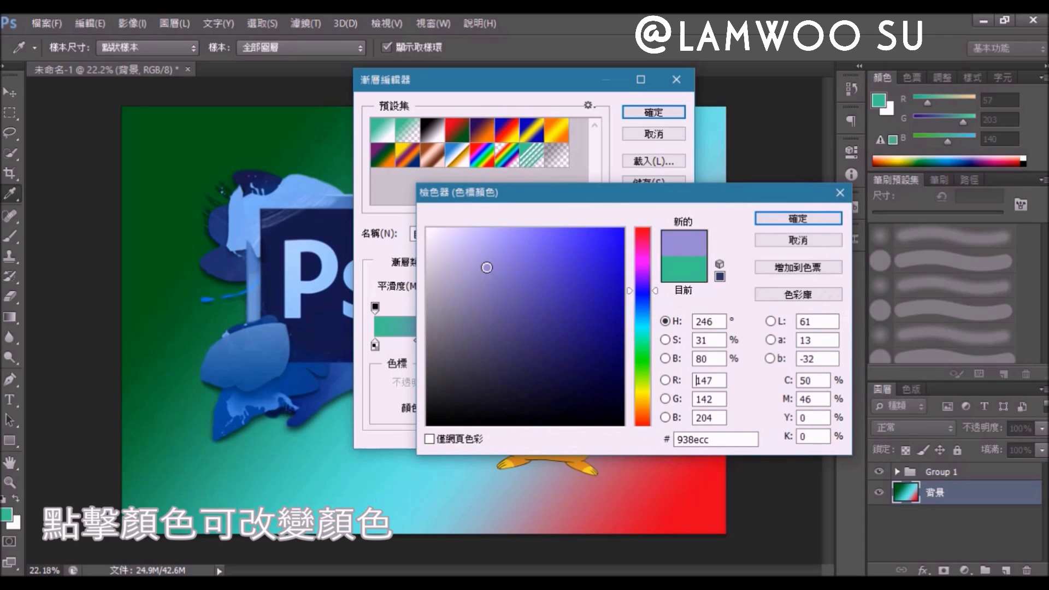
{"action": "left_click", "coordinate": [763, 223]}
- Add a yellow colour stop further right on the gradient
{"action": "left_click", "coordinate": [577, 346]}
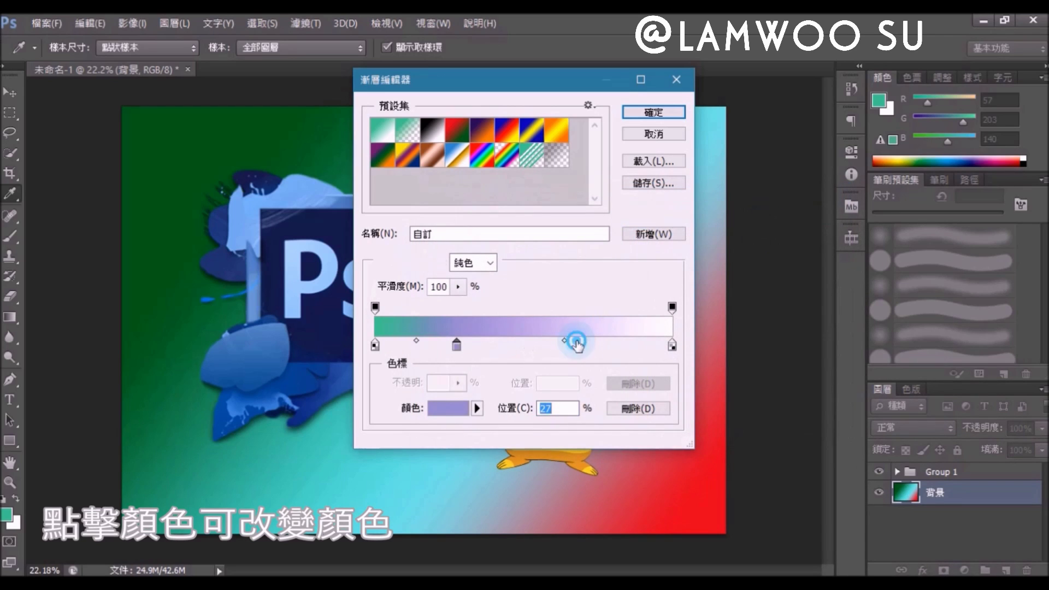
{"action": "double_click", "coordinate": [577, 346]}
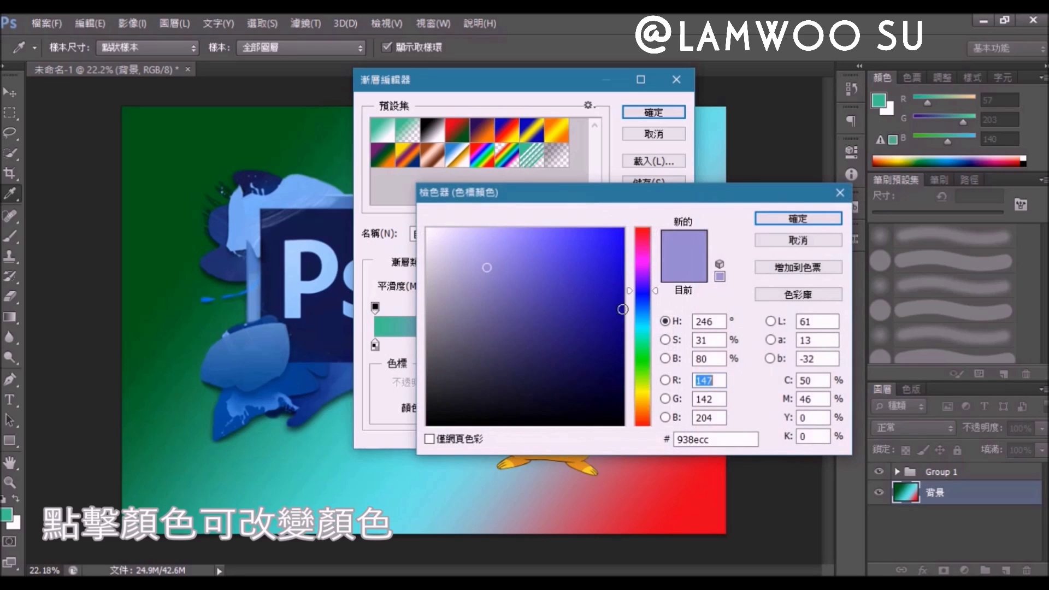
{"action": "left_click_drag", "start_coordinate": [643, 410], "coordinate": [642, 403]}
{"action": "left_click", "coordinate": [531, 261]}
{"action": "left_click_drag", "start_coordinate": [531, 261], "coordinate": [553, 229]}
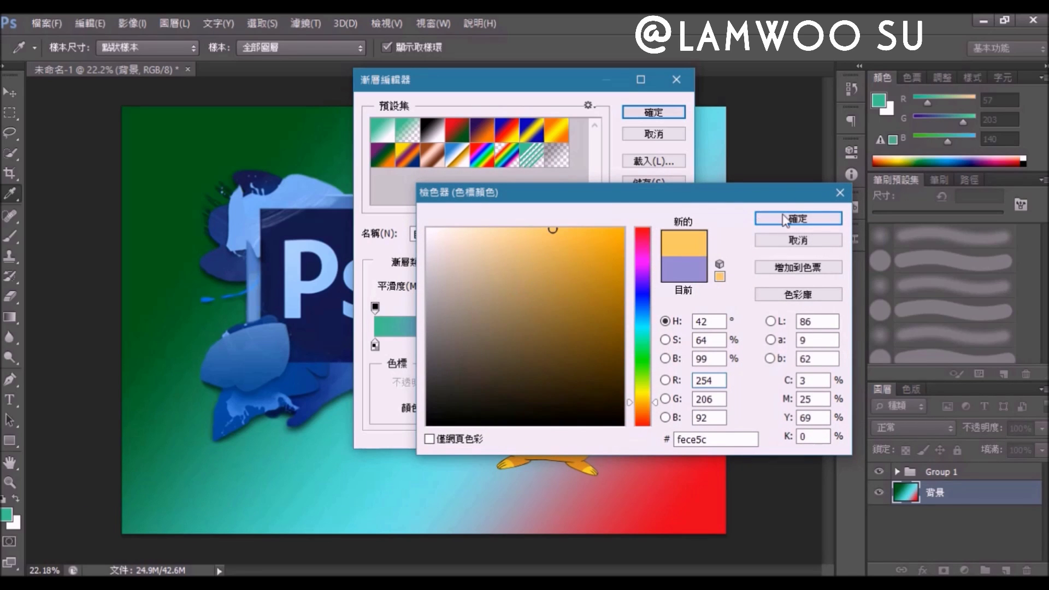
{"action": "left_click", "coordinate": [785, 220]}
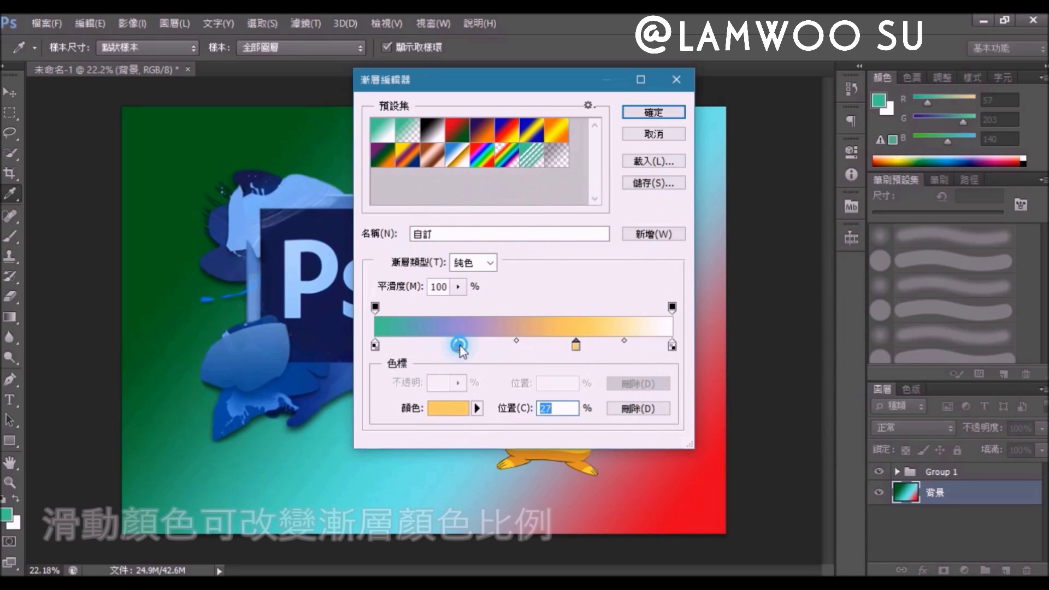
- Shift the purple stop and add a blue stop at 83%
{"action": "left_click_drag", "start_coordinate": [465, 348], "coordinate": [500, 348]}
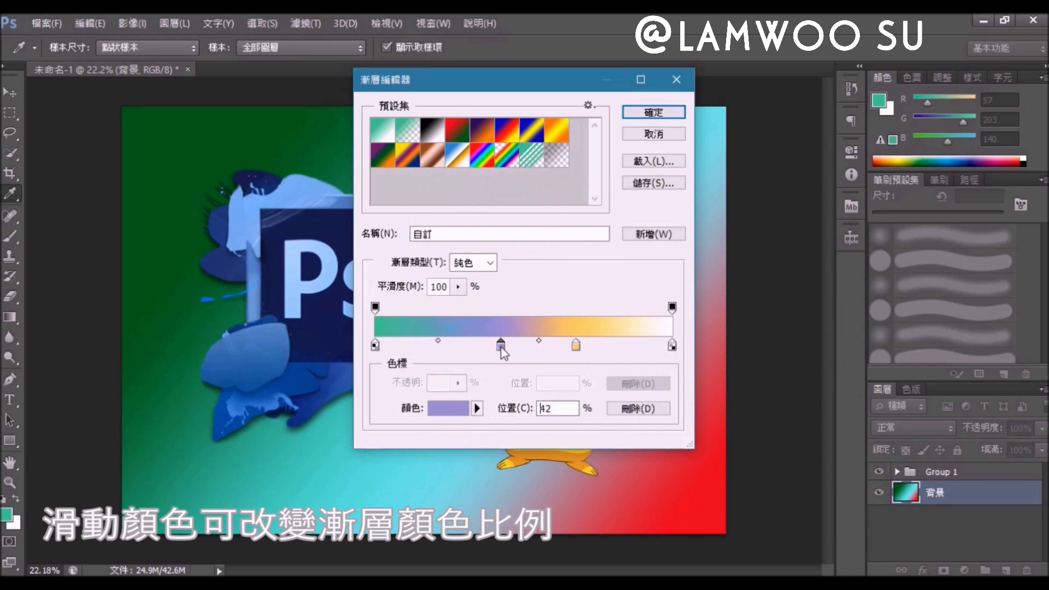
{"action": "left_click", "coordinate": [607, 348]}
{"action": "double_click", "coordinate": [608, 347]}
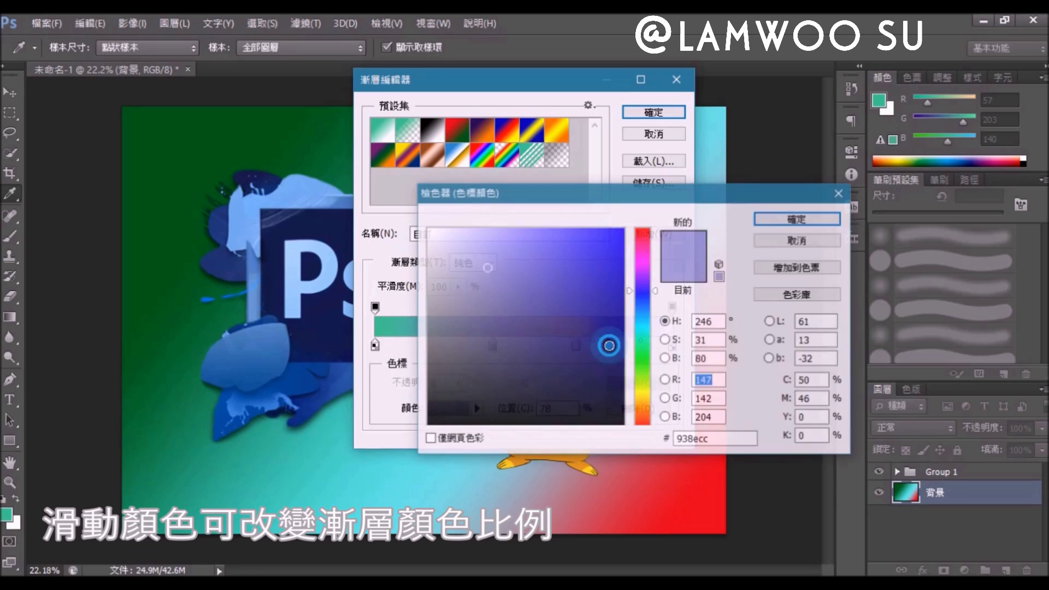
{"action": "left_click", "coordinate": [569, 248]}
{"action": "left_click", "coordinate": [815, 218]}
{"action": "mouse_move", "coordinate": [609, 347]}
{"action": "left_mouse_down"}
{"action": "mouse_move", "coordinate": [629, 350]}
{"action": "mouse_move", "coordinate": [543, 346]}
{"action": "left_mouse_up"}
- Remove the extra yellow stop, set purple at 30%, and accept the custom gradient
{"action": "left_click_drag", "start_coordinate": [469, 347], "coordinate": [484, 346]}
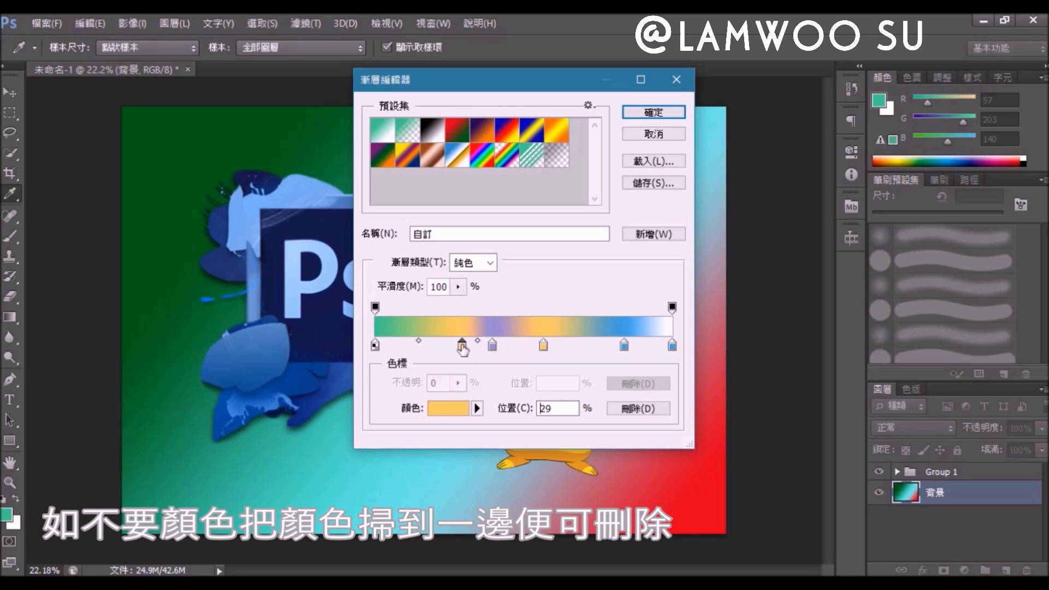
{"action": "left_click_drag", "start_coordinate": [448, 347], "coordinate": [450, 382]}
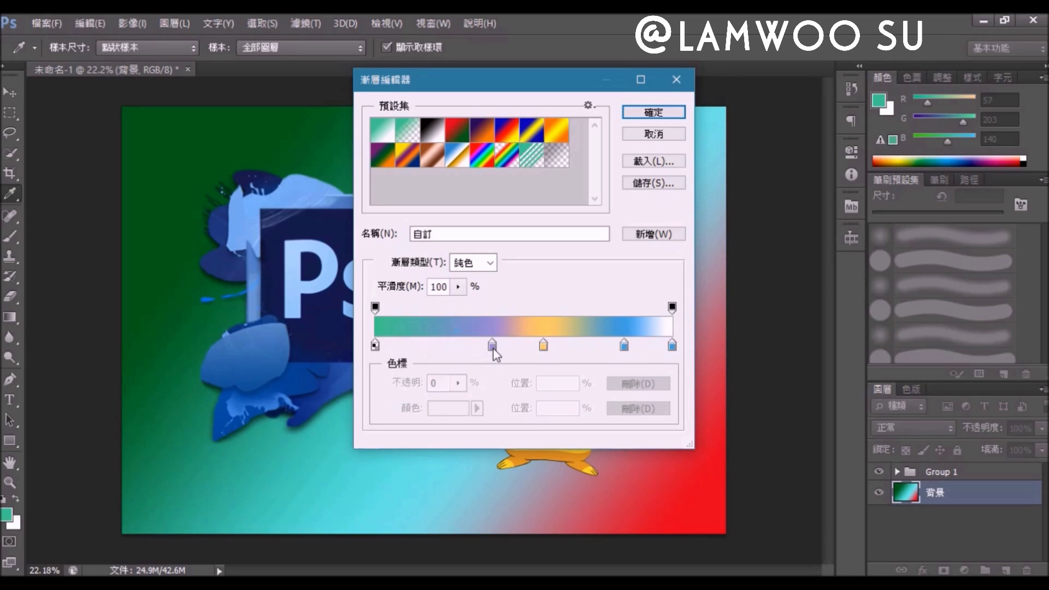
{"action": "left_click_drag", "start_coordinate": [494, 350], "coordinate": [465, 348]}
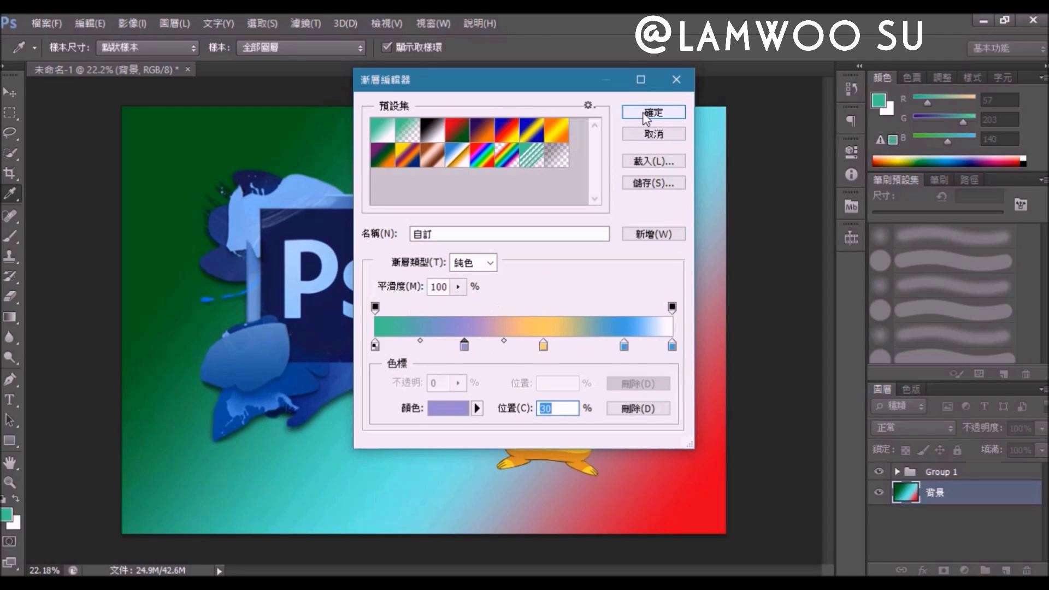
{"action": "left_click", "coordinate": [646, 116]}
- Fill the background with the custom gradient in linear, radial and angle styles
{"action": "left_click_drag", "start_coordinate": [158, 133], "coordinate": [678, 466]}
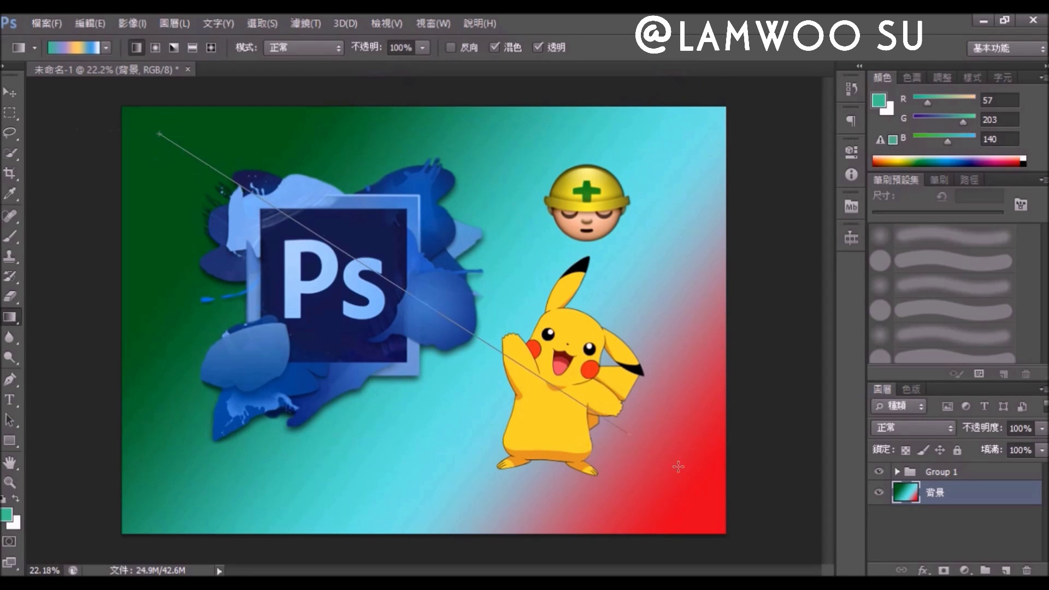
{"action": "left_click", "coordinate": [155, 47]}
{"action": "left_click_drag", "start_coordinate": [711, 142], "coordinate": [229, 451]}
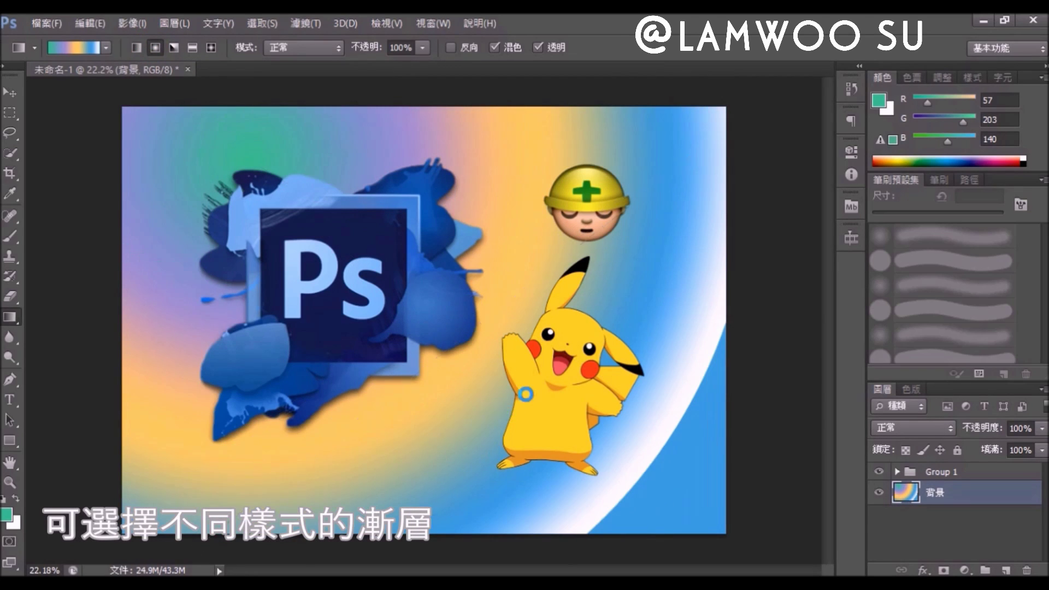
{"action": "left_click_drag", "start_coordinate": [710, 141], "coordinate": [284, 418]}
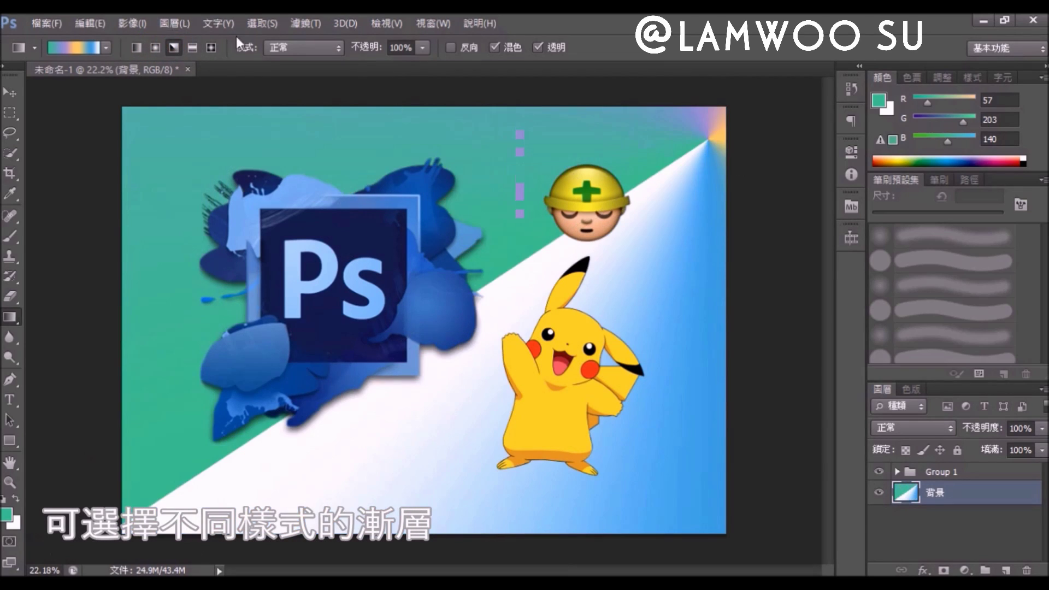
{"action": "left_click_drag", "start_coordinate": [503, 145], "coordinate": [650, 280]}
- Draw diamond gradients, ending with a small diamond patch beside Pikachu on blue
{"action": "left_click", "coordinate": [211, 47]}
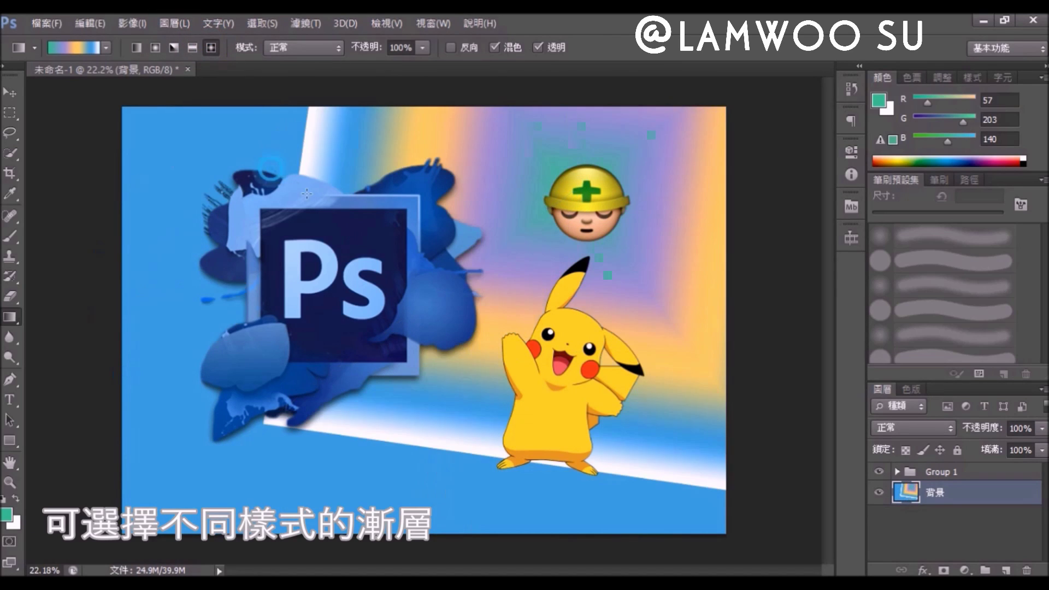
{"action": "left_click_drag", "start_coordinate": [289, 219], "coordinate": [415, 257]}
{"action": "left_click_drag", "start_coordinate": [656, 292], "coordinate": [518, 336]}
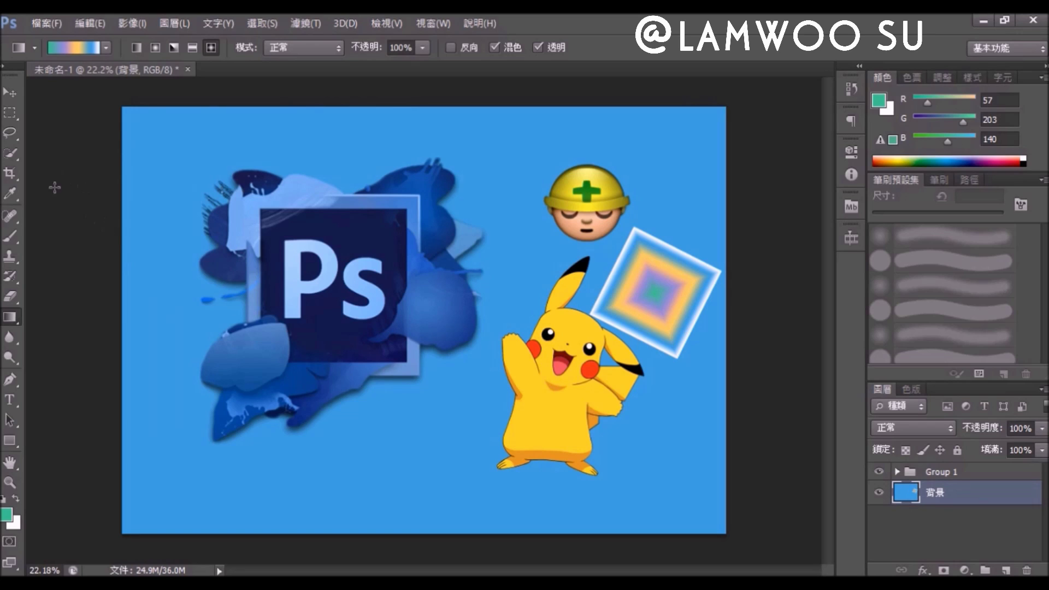
{"action": "right_click", "coordinate": [10, 237]}
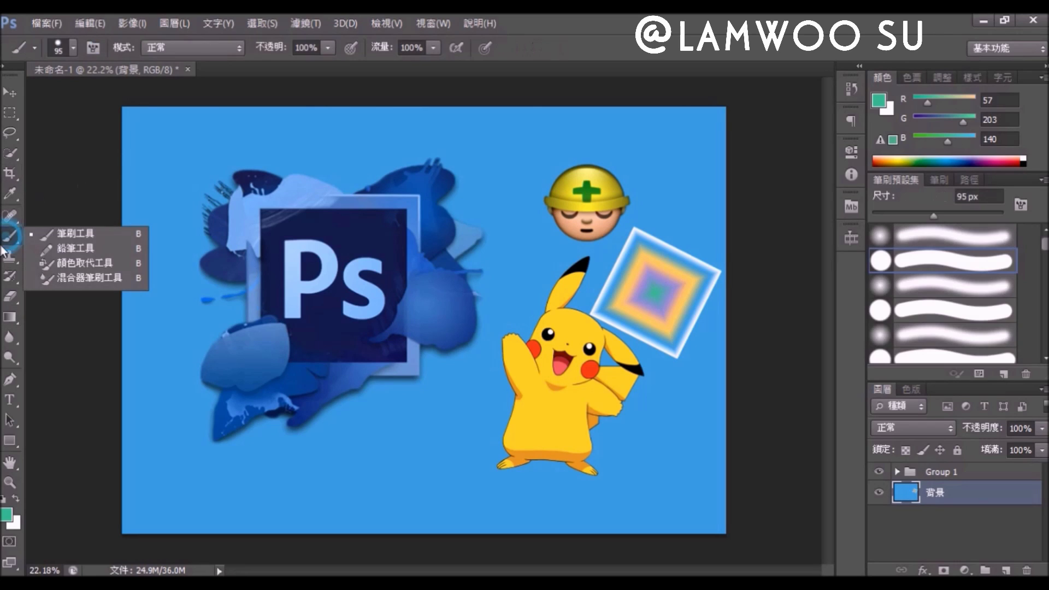
- Paint three pink brush strokes along the bottom and toward Pikachu
{"action": "left_click", "coordinate": [55, 232]}
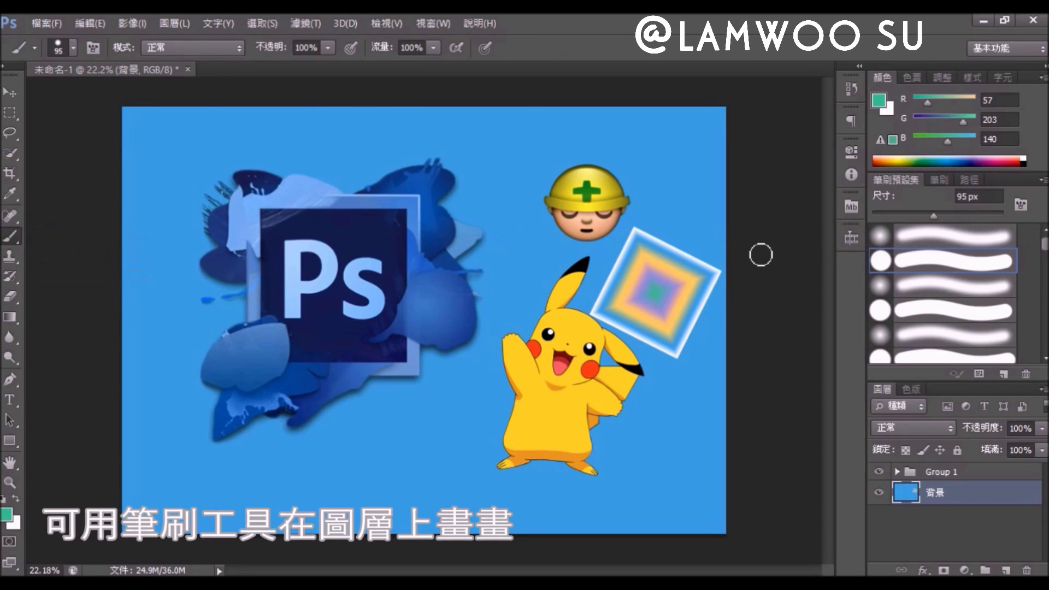
{"action": "left_click", "coordinate": [911, 77]}
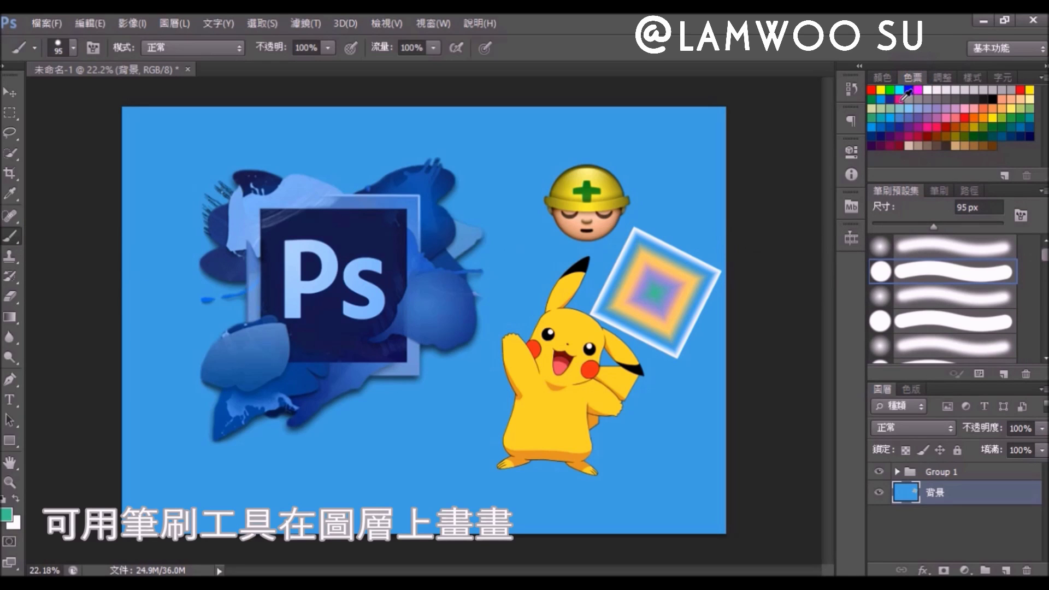
{"action": "left_click_drag", "start_coordinate": [220, 462], "coordinate": [439, 455]}
{"action": "left_click_drag", "start_coordinate": [491, 363], "coordinate": [288, 436]}
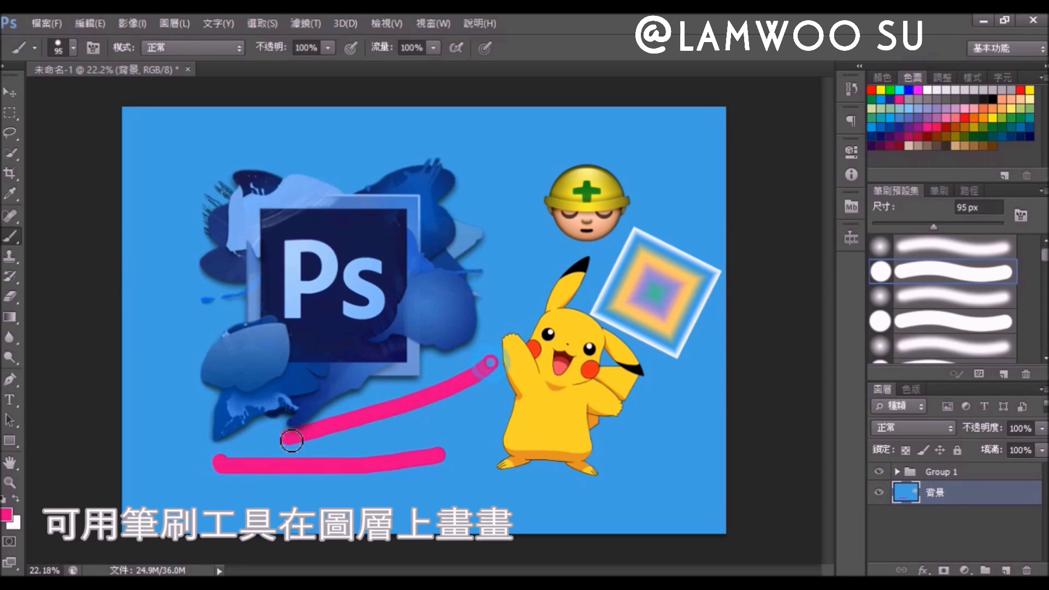
{"action": "left_click_drag", "start_coordinate": [478, 417], "coordinate": [500, 492]}
- Paint bristle strokes near the helmet and thin pointed strokes at bottom-right
{"action": "scroll", "coordinate": [939, 287], "scroll_direction": "down", "scroll_amount": 3}
{"action": "scroll", "coordinate": [939, 287], "scroll_direction": "down", "scroll_amount": 2}
{"action": "scroll", "coordinate": [939, 287], "scroll_direction": "down", "scroll_amount": 2}
{"action": "scroll", "coordinate": [939, 240], "scroll_direction": "down", "scroll_amount": 2}
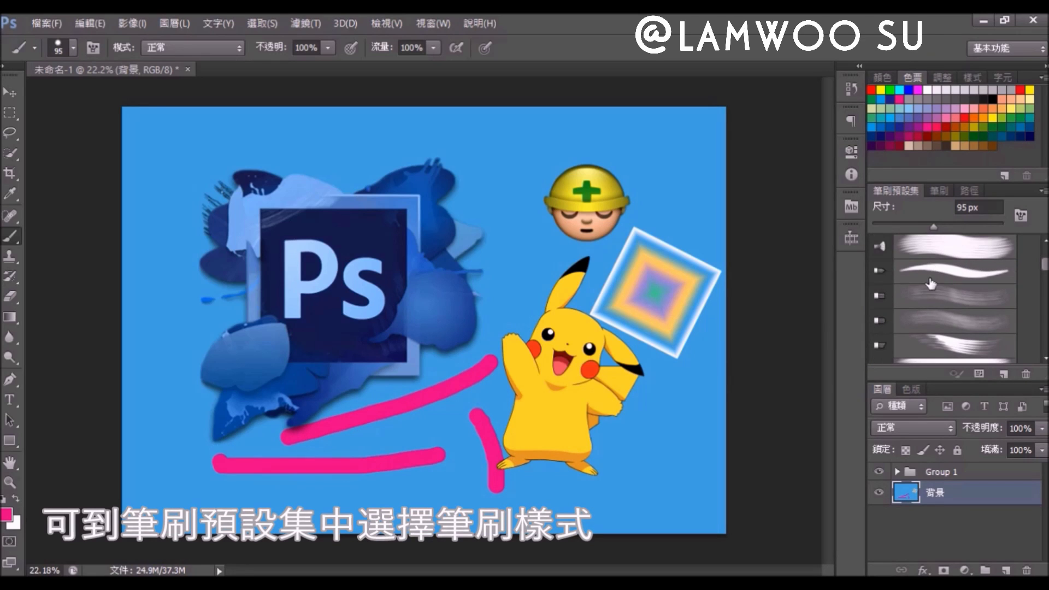
{"action": "left_click", "coordinate": [940, 276]}
{"action": "left_click_drag", "start_coordinate": [480, 166], "coordinate": [558, 180]}
{"action": "left_click_drag", "start_coordinate": [506, 241], "coordinate": [481, 309]}
{"action": "scroll", "coordinate": [929, 296], "scroll_direction": "down", "scroll_amount": 2}
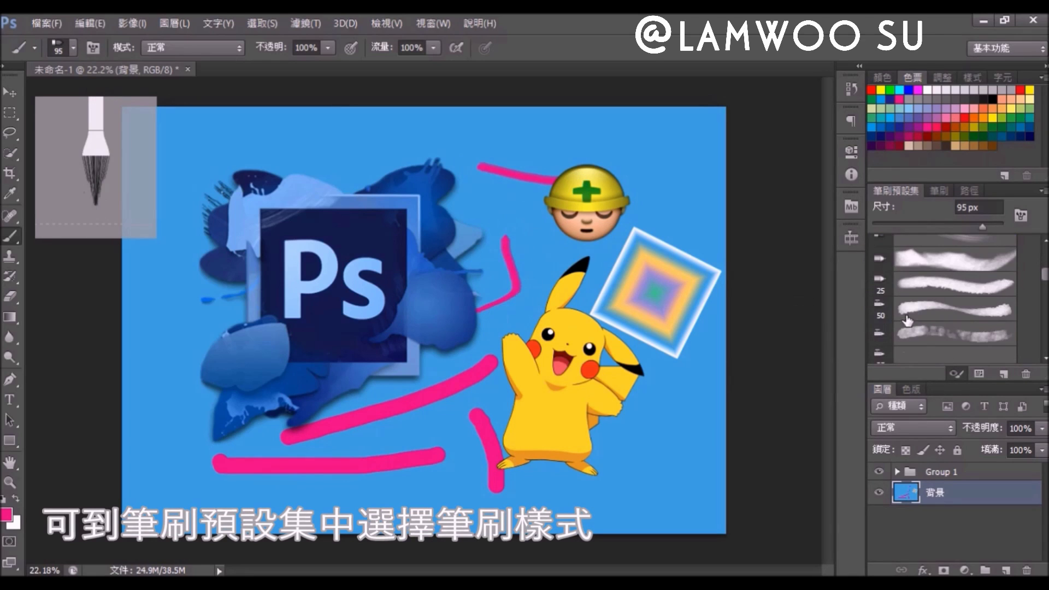
{"action": "left_click", "coordinate": [902, 315]}
{"action": "left_click_drag", "start_coordinate": [602, 498], "coordinate": [717, 428]}
{"action": "left_click_drag", "start_coordinate": [679, 420], "coordinate": [677, 474]}
- Paint a stroke beside Pikachu's feet with the 36 px bristle brush
{"action": "scroll", "coordinate": [931, 309], "scroll_direction": "down", "scroll_amount": 3}
{"action": "left_click", "coordinate": [931, 306]}
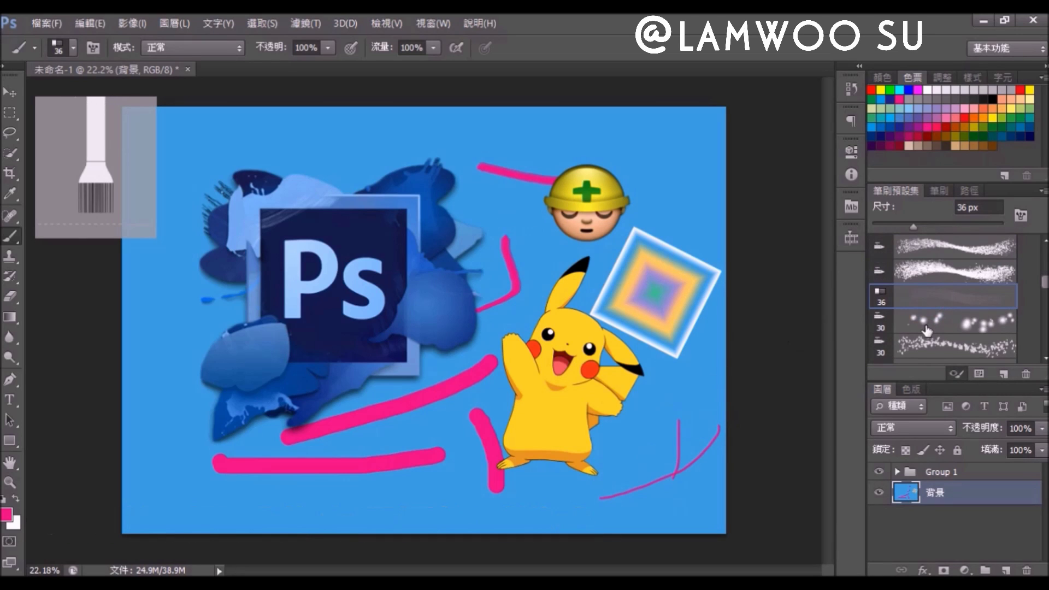
{"action": "scroll", "coordinate": [940, 310], "scroll_direction": "down", "scroll_amount": 2}
{"action": "scroll", "coordinate": [949, 311], "scroll_direction": "down", "scroll_amount": 1}
{"action": "scroll", "coordinate": [949, 310], "scroll_direction": "down", "scroll_amount": 2}
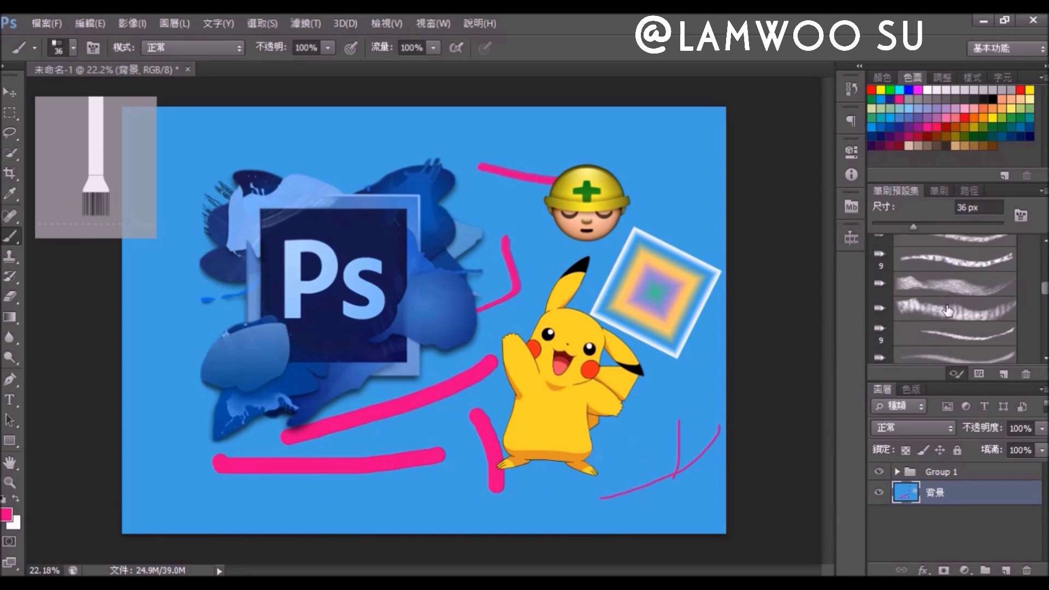
{"action": "left_click", "coordinate": [949, 309]}
{"action": "left_click_drag", "start_coordinate": [664, 389], "coordinate": [593, 480]}
- Paint grassy pink strokes along the bottom with the 134 px grass brush
{"action": "scroll", "coordinate": [929, 284], "scroll_direction": "down", "scroll_amount": 2}
{"action": "scroll", "coordinate": [932, 285], "scroll_direction": "down", "scroll_amount": 2}
{"action": "scroll", "coordinate": [932, 286], "scroll_direction": "down", "scroll_amount": 3}
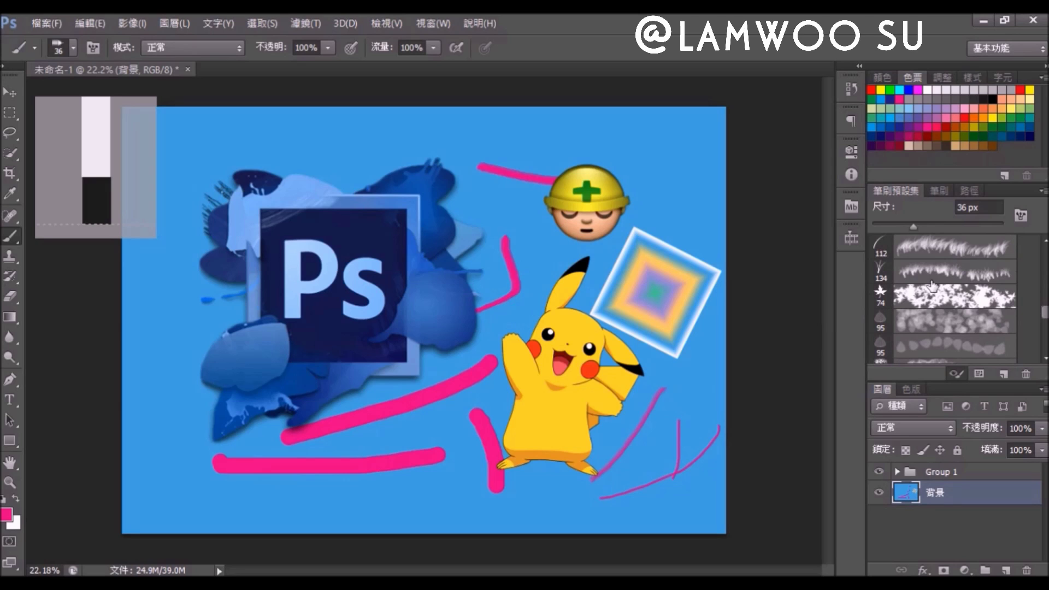
{"action": "left_click", "coordinate": [931, 245]}
{"action": "mouse_move", "coordinate": [191, 509]}
{"action": "left_mouse_down"}
{"action": "mouse_move", "coordinate": [386, 506]}
{"action": "mouse_move", "coordinate": [432, 525]}
{"action": "left_mouse_up"}
{"action": "left_click", "coordinate": [914, 267]}
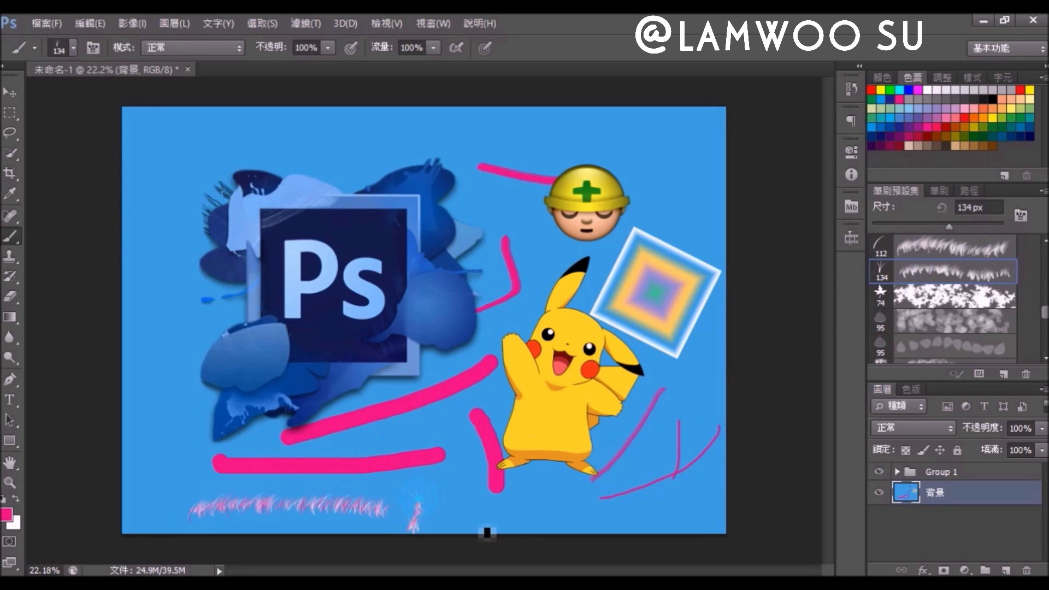
{"action": "left_click_drag", "start_coordinate": [415, 487], "coordinate": [517, 491]}
- Paint a scattered pink ring around the helmet emoji with the 74 px scattered-leaf brush
{"action": "left_click", "coordinate": [937, 298]}
{"action": "left_click_drag", "start_coordinate": [523, 184], "coordinate": [528, 188]}
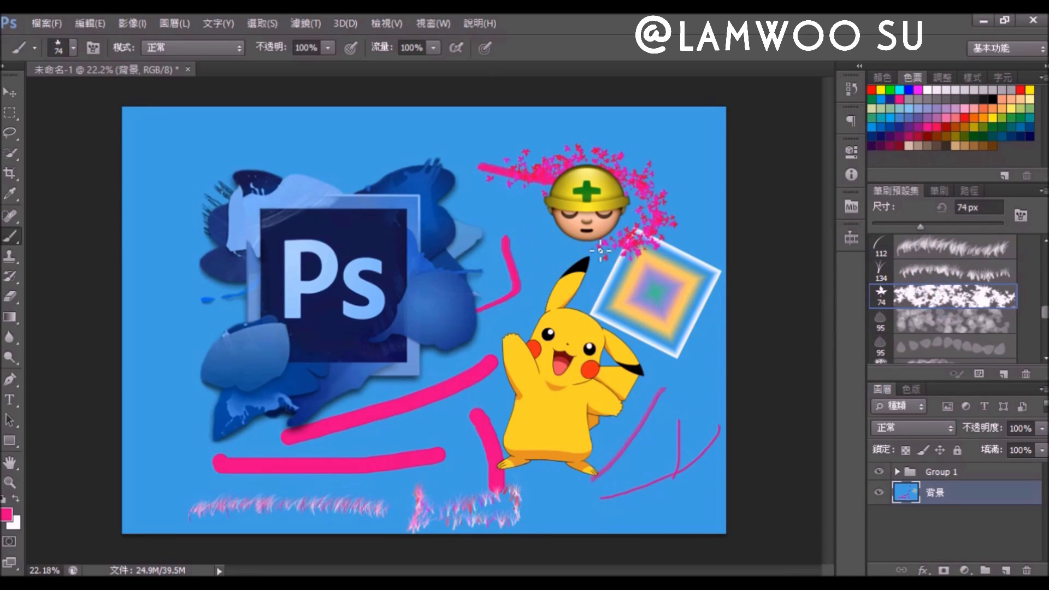
{"action": "key", "text": "period"}
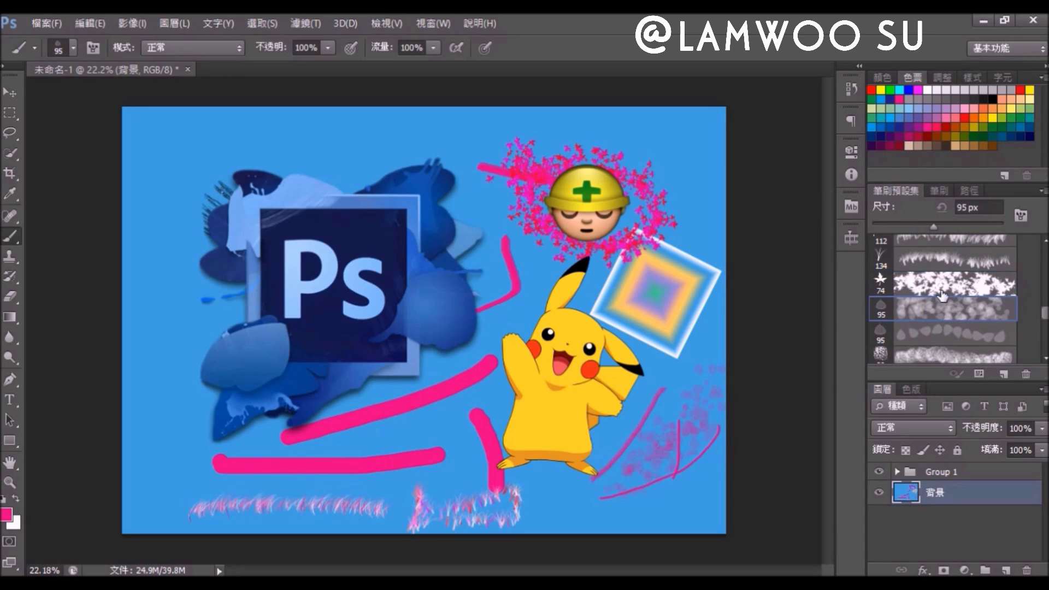
{"action": "left_click_drag", "start_coordinate": [1044, 317], "coordinate": [1044, 252]}
- Paint hard round pink strokes near the top at large and 25 px sizes; show Brush Presets
{"action": "left_click", "coordinate": [929, 272]}
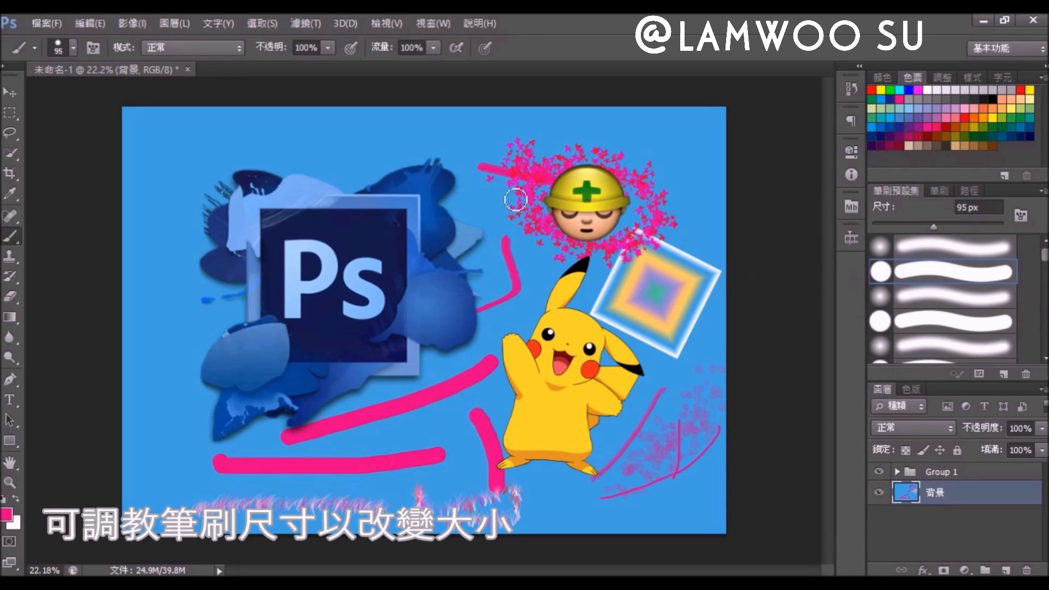
{"action": "left_click_drag", "start_coordinate": [352, 142], "coordinate": [459, 139]}
{"action": "left_click_drag", "start_coordinate": [934, 227], "coordinate": [966, 232]}
{"action": "left_click_drag", "start_coordinate": [334, 167], "coordinate": [435, 174]}
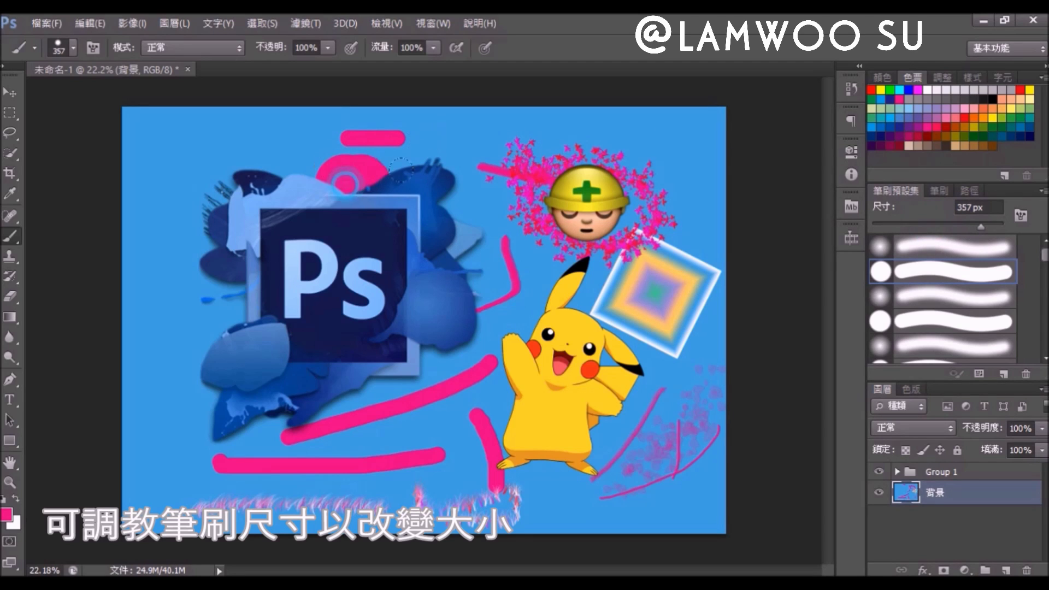
{"action": "left_click_drag", "start_coordinate": [983, 224], "coordinate": [888, 225]}
{"action": "left_click_drag", "start_coordinate": [359, 125], "coordinate": [409, 132]}
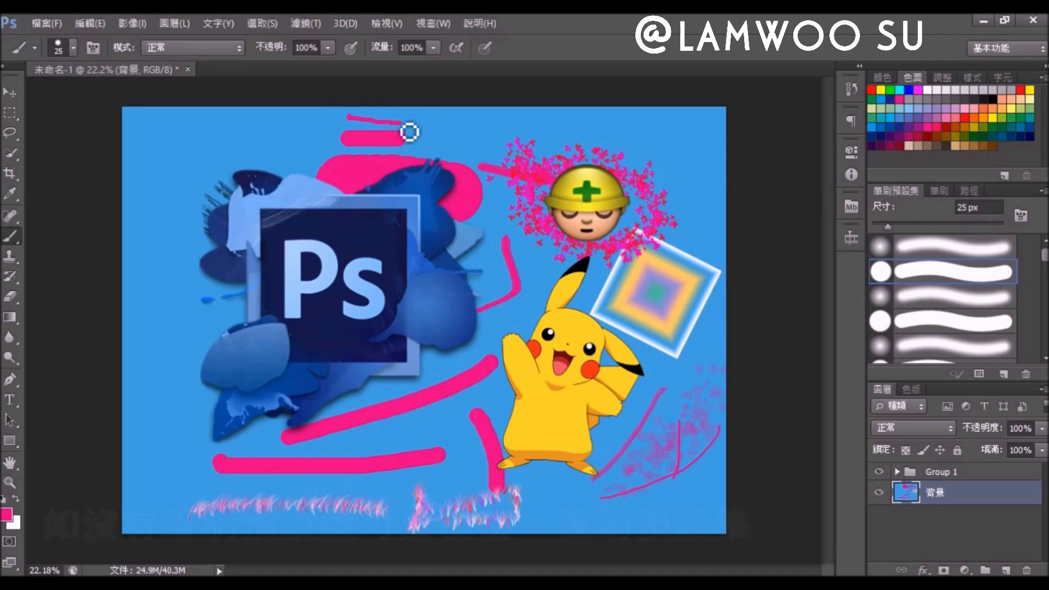
{"action": "left_click", "coordinate": [433, 23]}
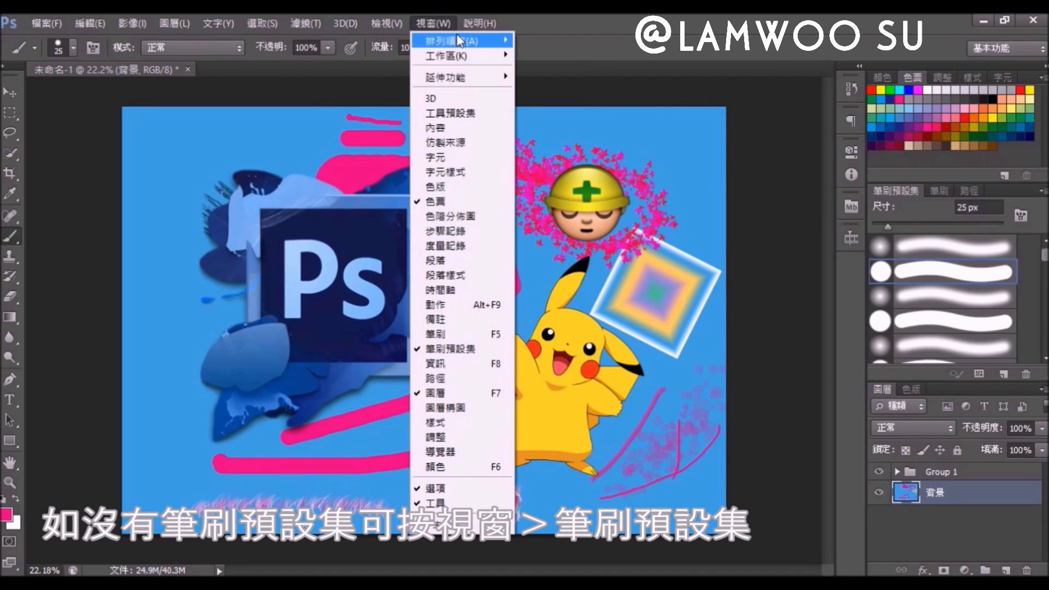
{"action": "left_click", "coordinate": [493, 346]}
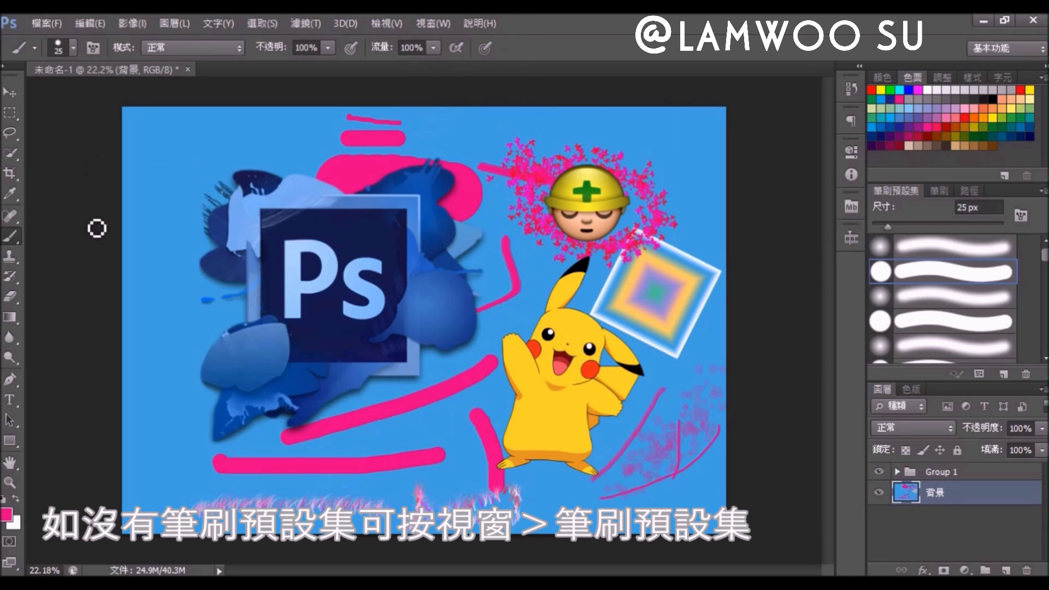
- Erase the pink strokes and background across the lower-left of the picture
{"action": "left_click", "coordinate": [20, 293]}
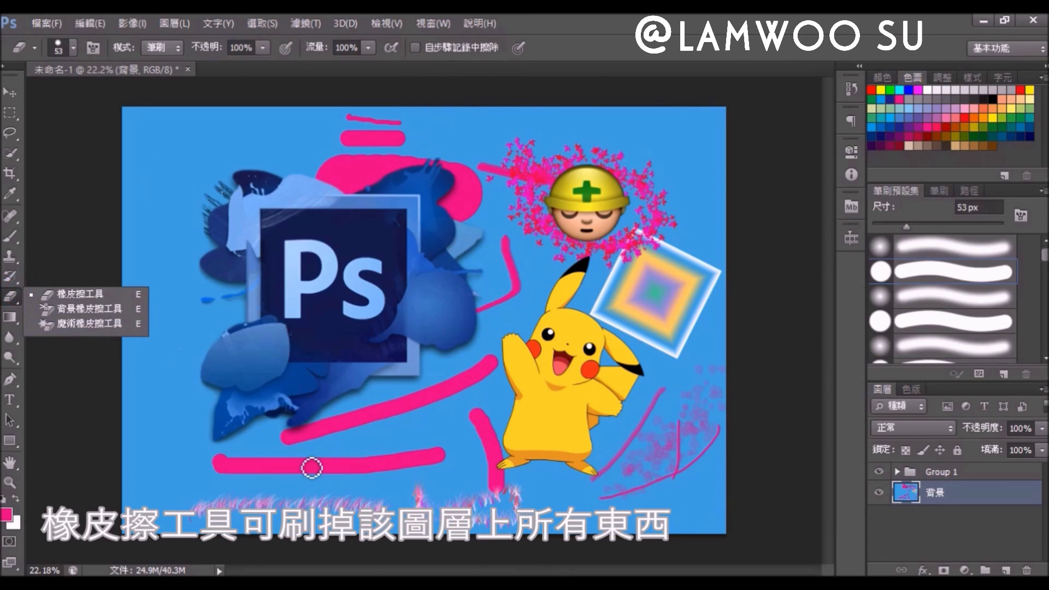
{"action": "mouse_move", "coordinate": [255, 477]}
{"action": "left_mouse_down"}
{"action": "mouse_move", "coordinate": [405, 462]}
{"action": "mouse_move", "coordinate": [229, 486]}
{"action": "mouse_move", "coordinate": [393, 437]}
{"action": "mouse_move", "coordinate": [412, 487]}
{"action": "mouse_move", "coordinate": [473, 453]}
{"action": "left_mouse_up"}
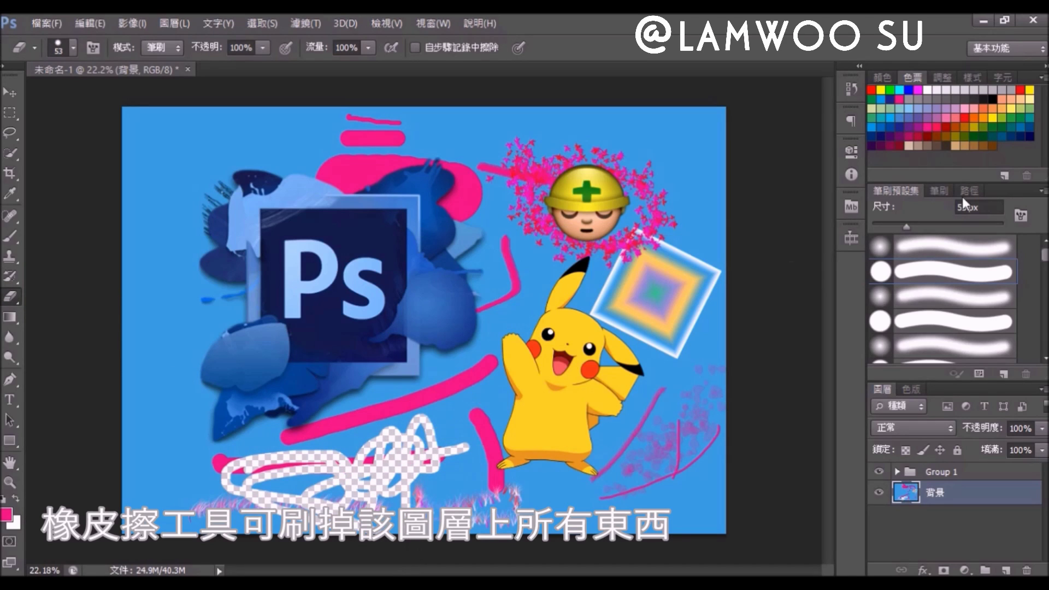
{"action": "mouse_move", "coordinate": [427, 427]}
{"action": "left_mouse_down"}
{"action": "mouse_move", "coordinate": [355, 470]}
{"action": "mouse_move", "coordinate": [197, 509]}
{"action": "mouse_move", "coordinate": [429, 538]}
{"action": "mouse_move", "coordinate": [497, 508]}
{"action": "left_mouse_up"}
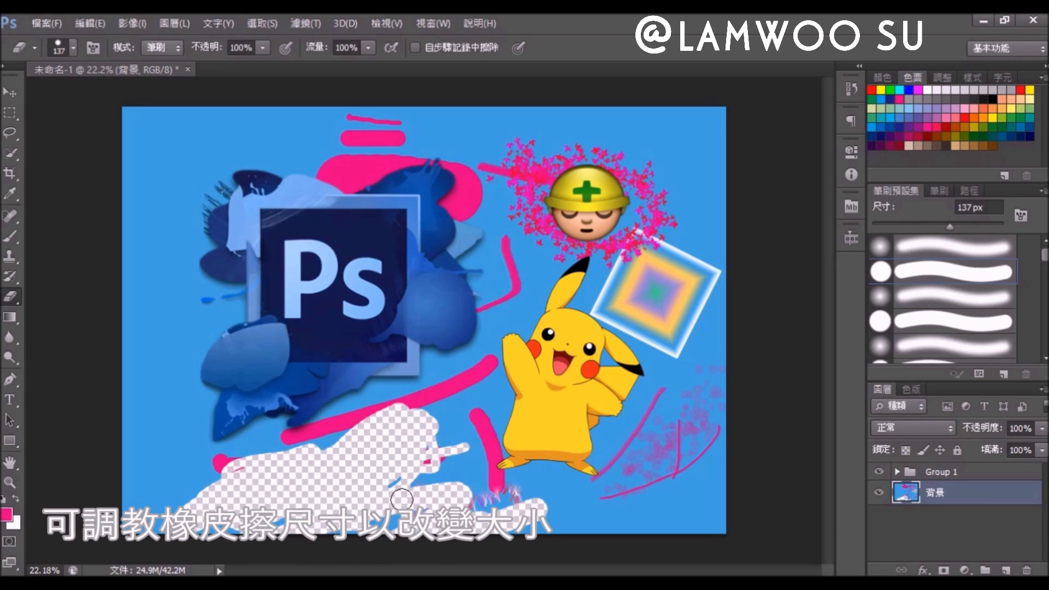
{"action": "left_click", "coordinate": [10, 112]}
{"action": "left_click", "coordinate": [82, 110]}
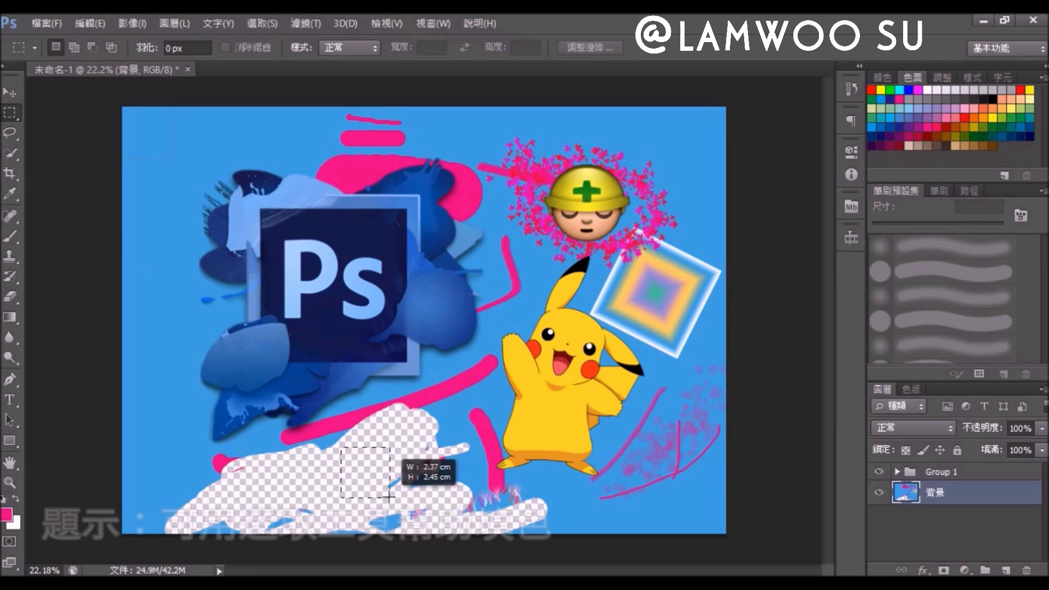
- Select a small square in the erased area and fill it with pink using a 106 px brush
{"action": "left_click_drag", "start_coordinate": [343, 452], "coordinate": [389, 499]}
{"action": "left_click", "coordinate": [11, 235]}
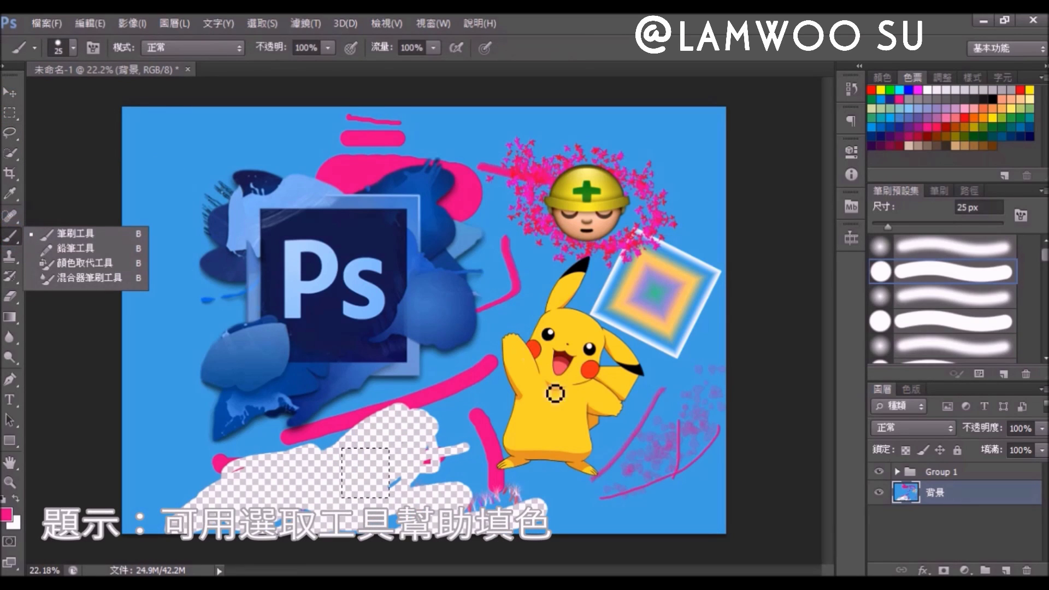
{"action": "left_click_drag", "start_coordinate": [379, 445], "coordinate": [362, 460]}
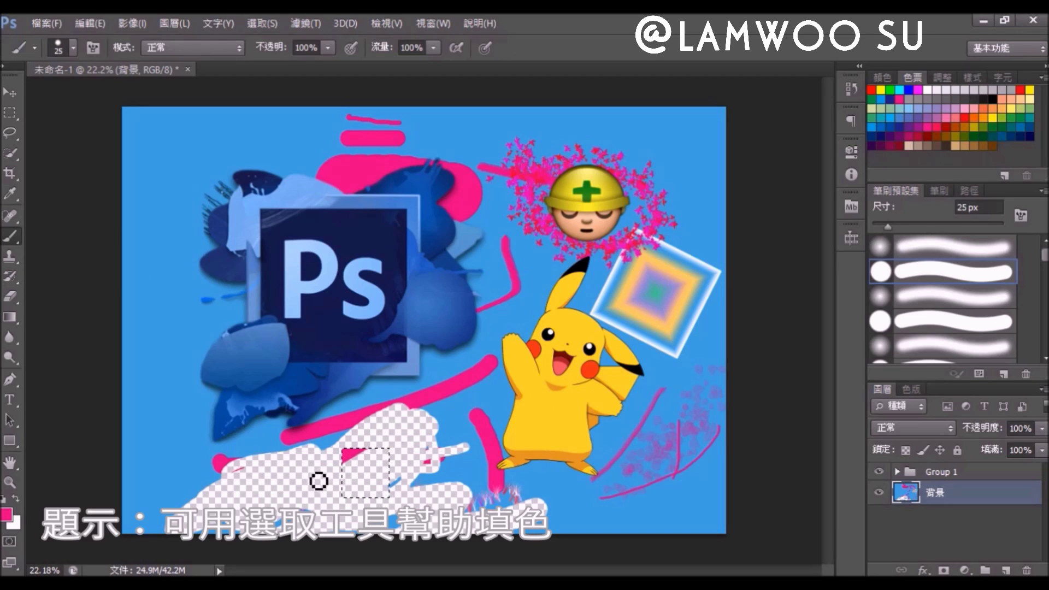
{"action": "left_click_drag", "start_coordinate": [888, 226], "coordinate": [940, 225]}
{"action": "left_click_drag", "start_coordinate": [378, 476], "coordinate": [354, 459]}
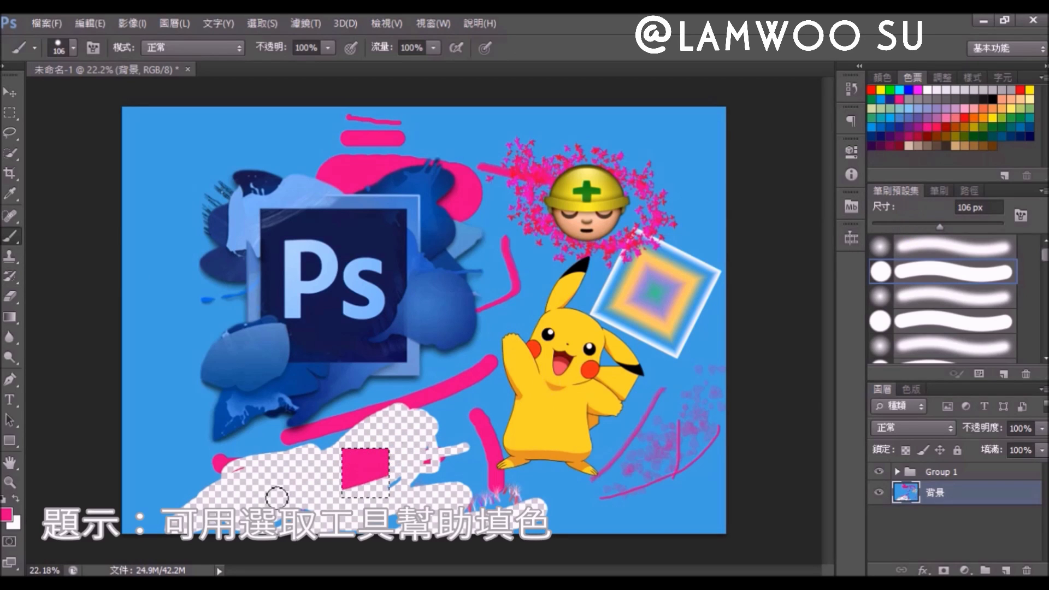
{"action": "left_click_drag", "start_coordinate": [276, 497], "coordinate": [363, 504]}
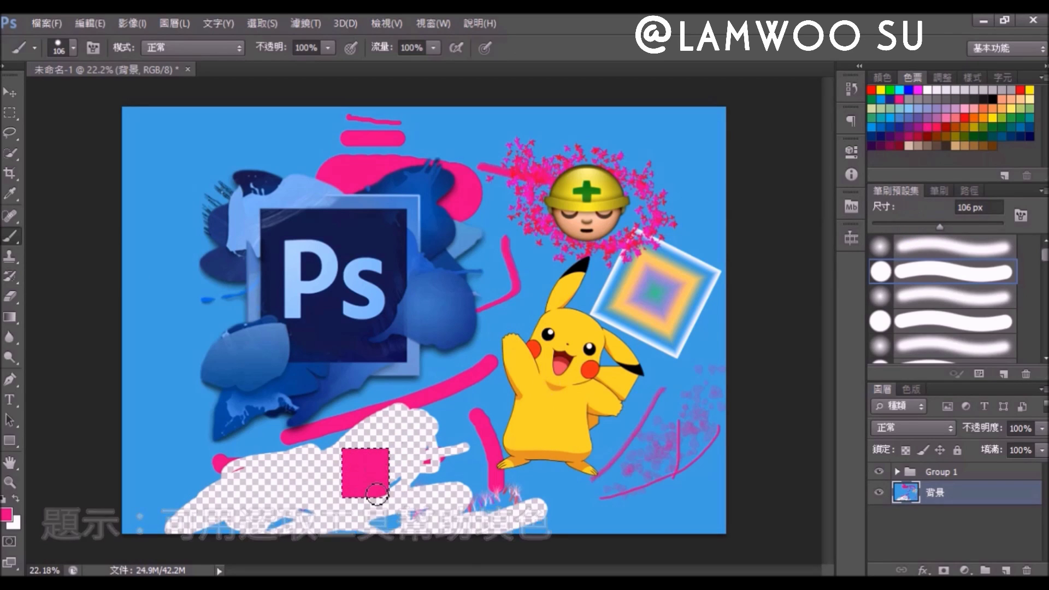
- Sample green from the helmet's cross and paint the square's top-left corner green
{"action": "left_click", "coordinate": [10, 193]}
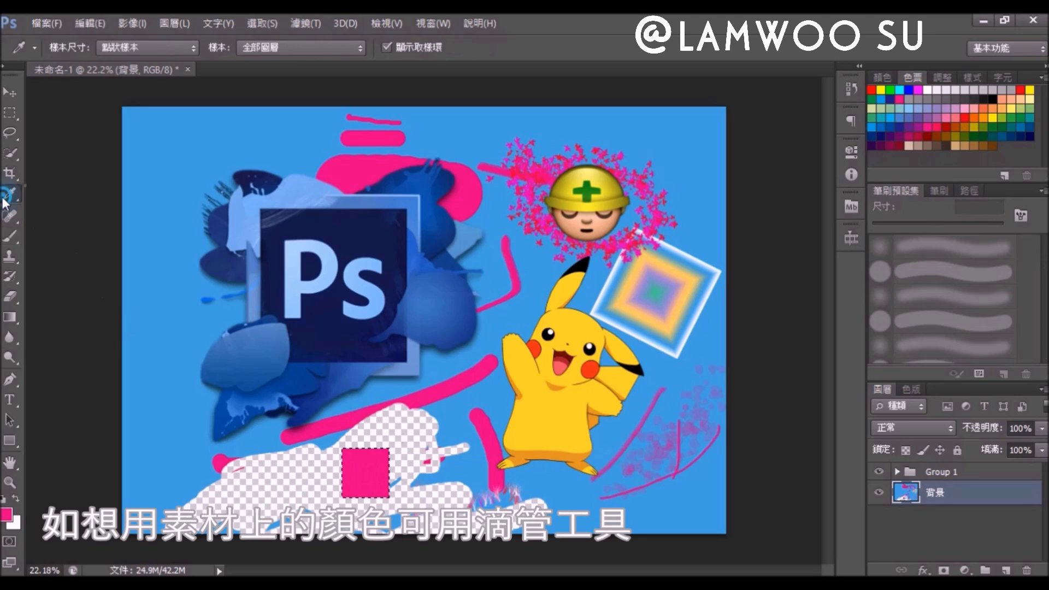
{"action": "left_click", "coordinate": [589, 192]}
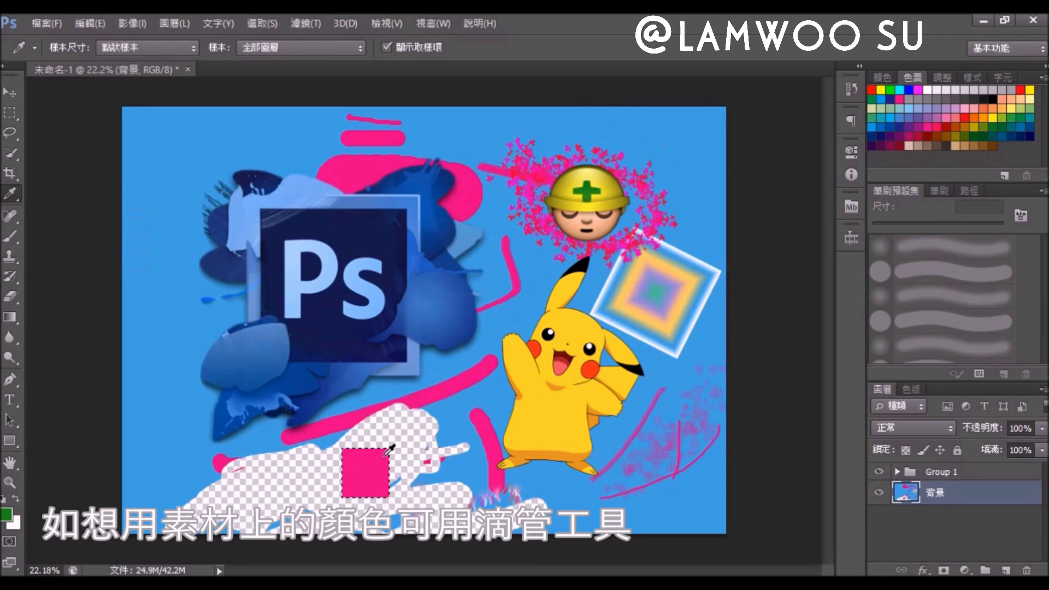
{"action": "left_click", "coordinate": [9, 235]}
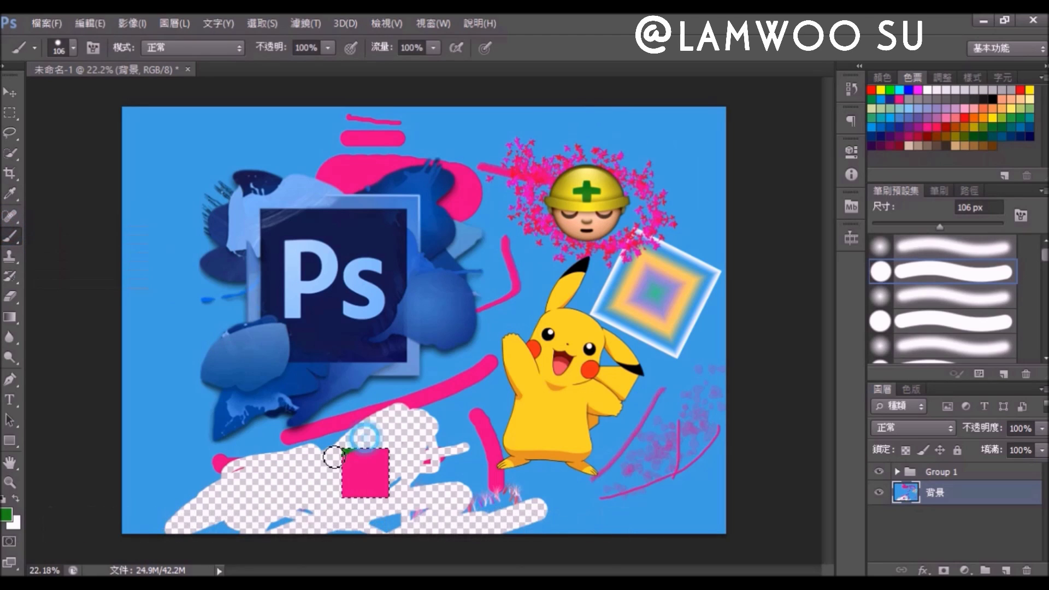
{"action": "left_click_drag", "start_coordinate": [347, 472], "coordinate": [370, 460]}
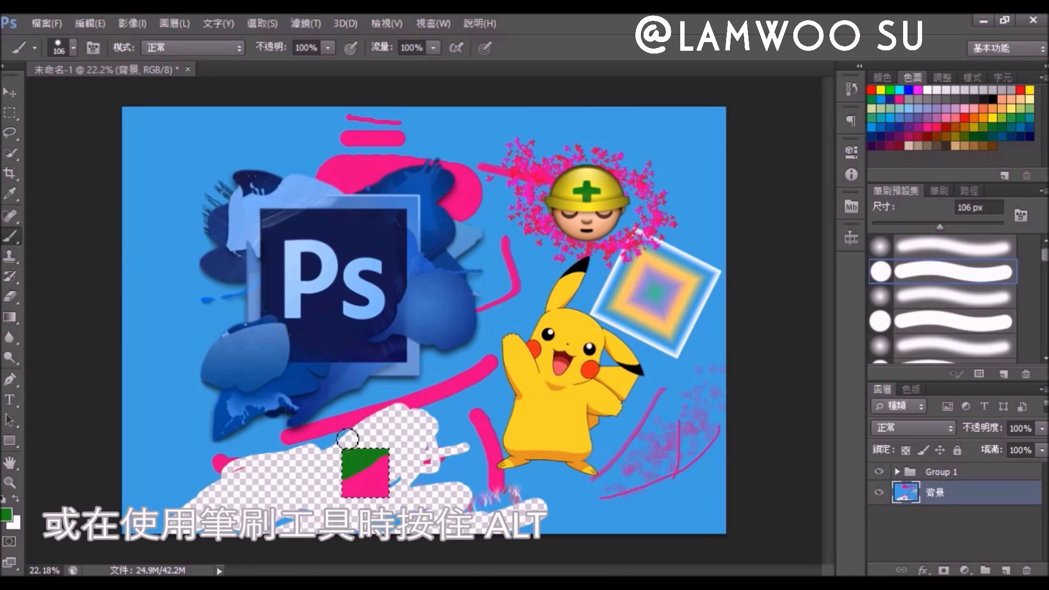
- Sample red from Pikachu's cheek and draw a text box in the middle of the page
{"action": "left_click", "coordinate": [590, 367], "text": "alt"}
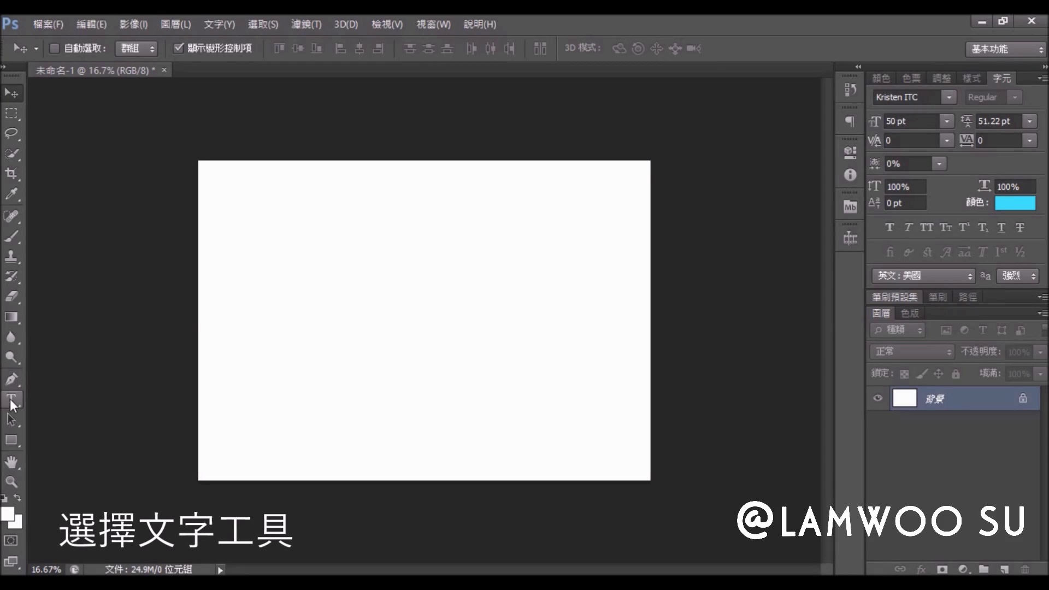
{"action": "left_click", "coordinate": [11, 400]}
{"action": "left_click_drag", "start_coordinate": [293, 217], "coordinate": [580, 401]}
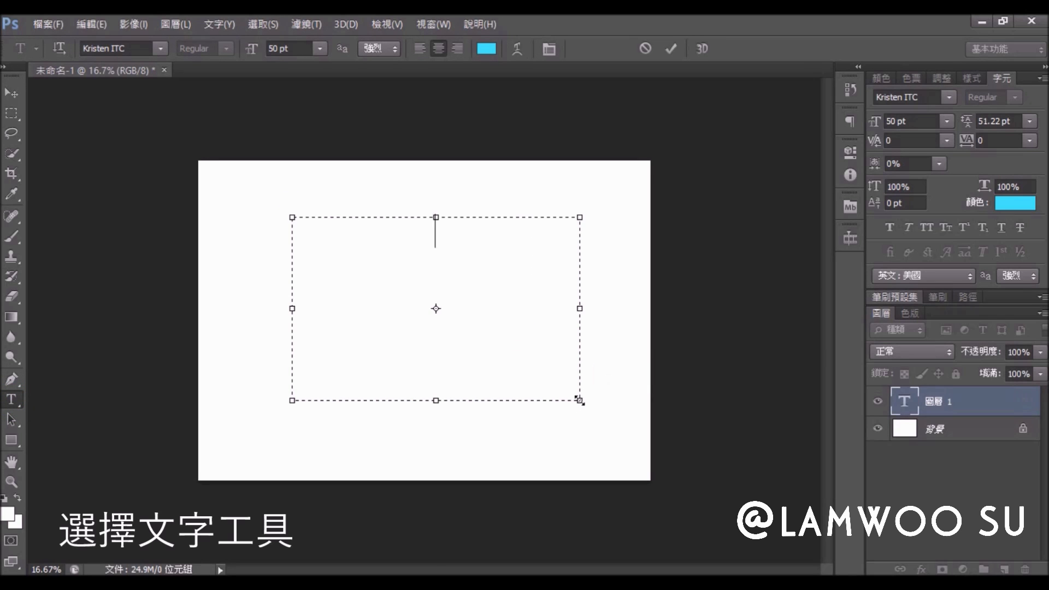
- Type 'This', 'is', 'Photoshop', 'Tutorial' on separate lines and select all the text
{"action": "type", "text": "HIThis"}
{"action": "key", "text": "Return"}
{"action": "type", "text": "is"}
{"action": "key", "text": "Return"}
{"action": "type", "text": "Photo"}
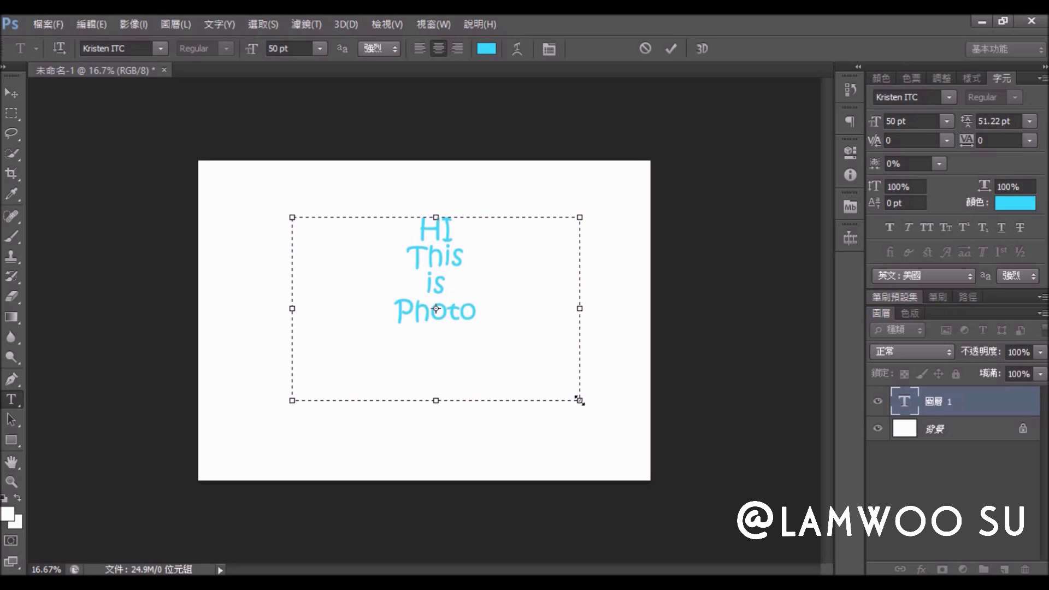
{"action": "type", "text": "shop"}
{"action": "key", "text": "Return"}
{"action": "type", "text": "Tutorial"}
{"action": "left_click_drag", "start_coordinate": [520, 359], "coordinate": [316, 227]}
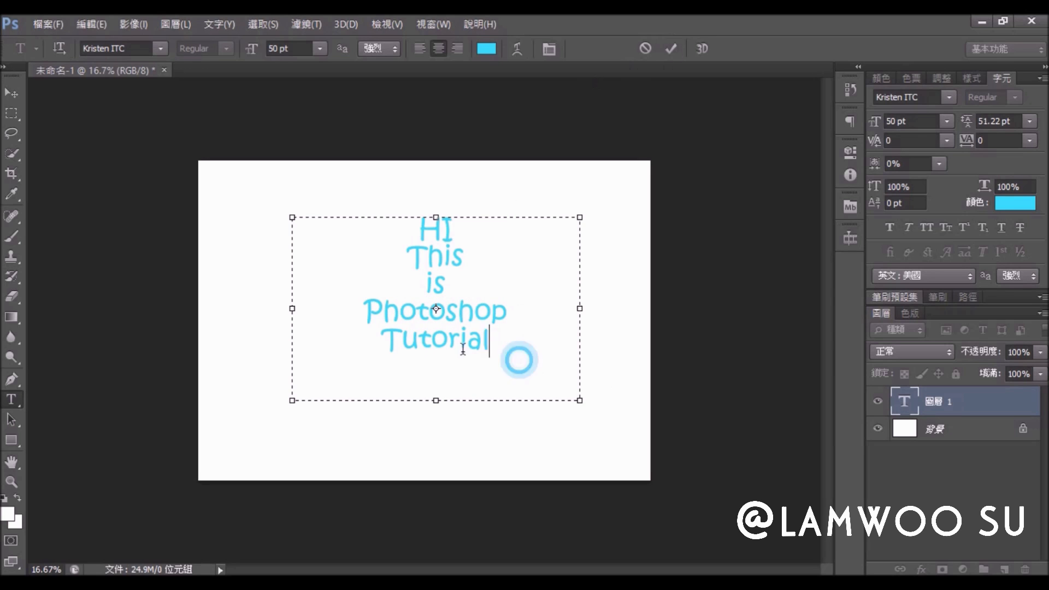
{"action": "left_click", "coordinate": [886, 122]}
- Set the text size to 58 pt and reselect all of the text
{"action": "left_click", "coordinate": [946, 122]}
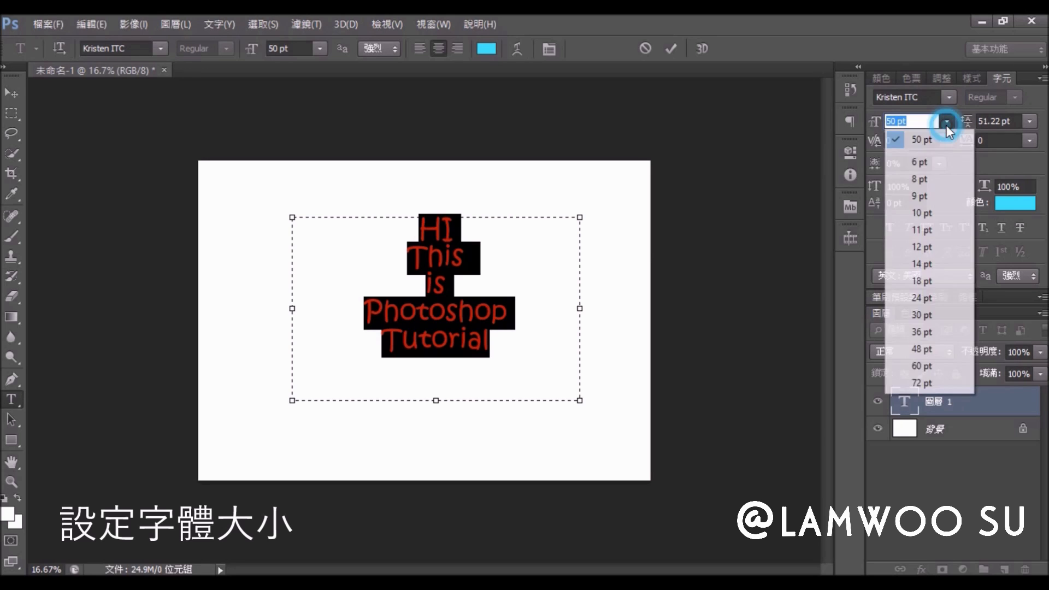
{"action": "left_click", "coordinate": [923, 365]}
{"action": "scroll", "coordinate": [917, 120], "scroll_direction": "down", "scroll_amount": 2}
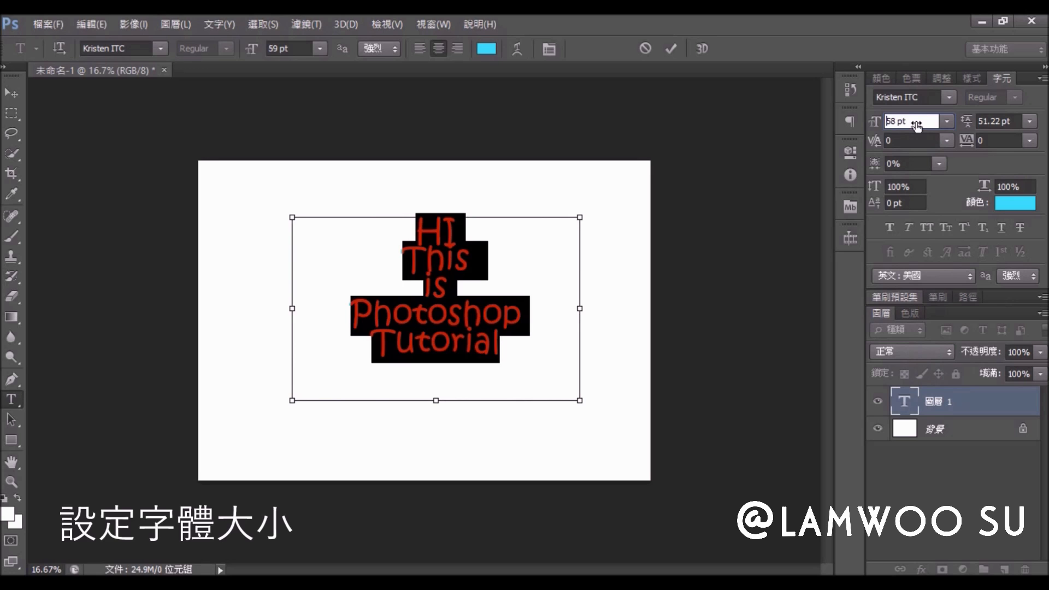
{"action": "left_click", "coordinate": [917, 120]}
{"action": "left_click", "coordinate": [528, 325]}
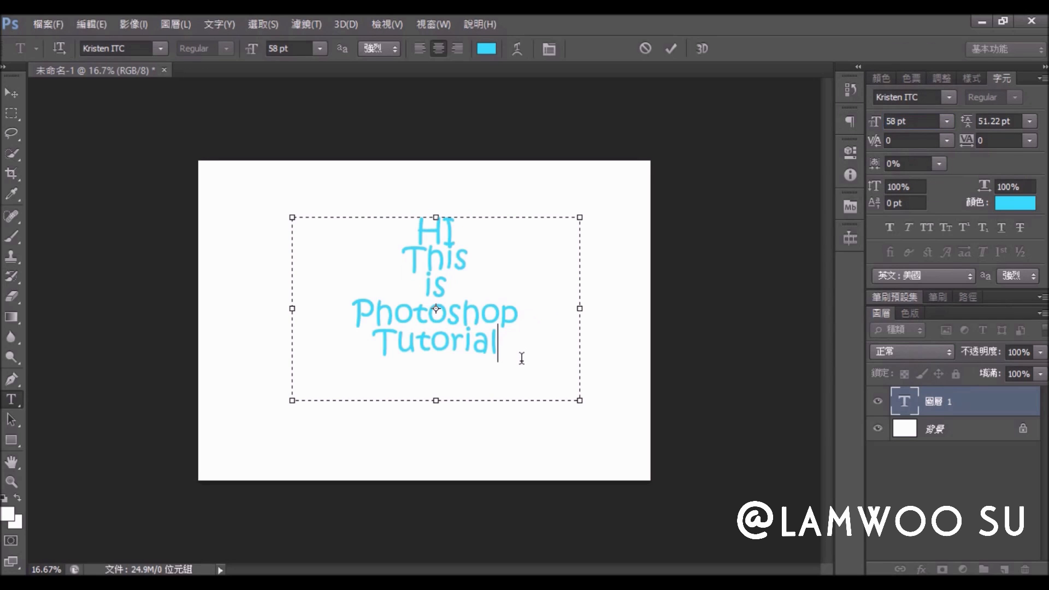
{"action": "left_click_drag", "start_coordinate": [522, 355], "coordinate": [342, 235]}
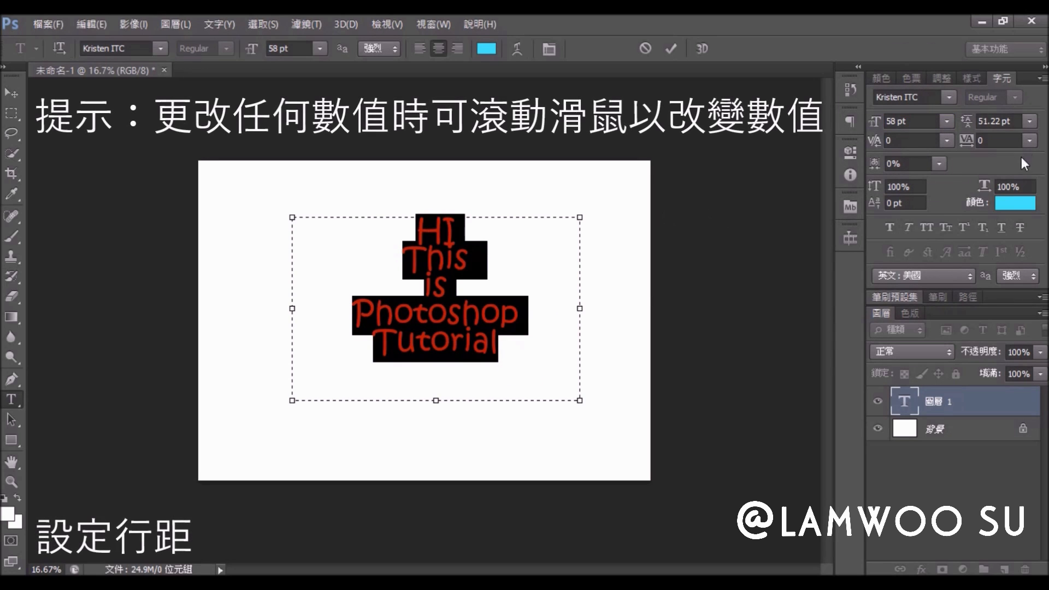
- Raise the leading from the 36 pt preset up to 58 pt, then reselect all lines
{"action": "left_click", "coordinate": [1029, 122]}
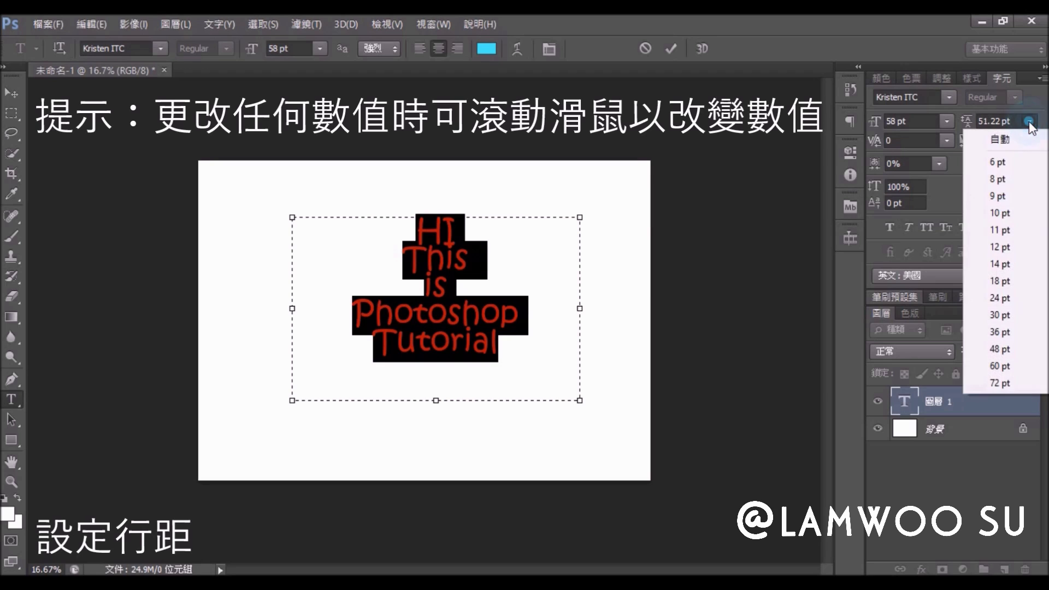
{"action": "left_click", "coordinate": [995, 338]}
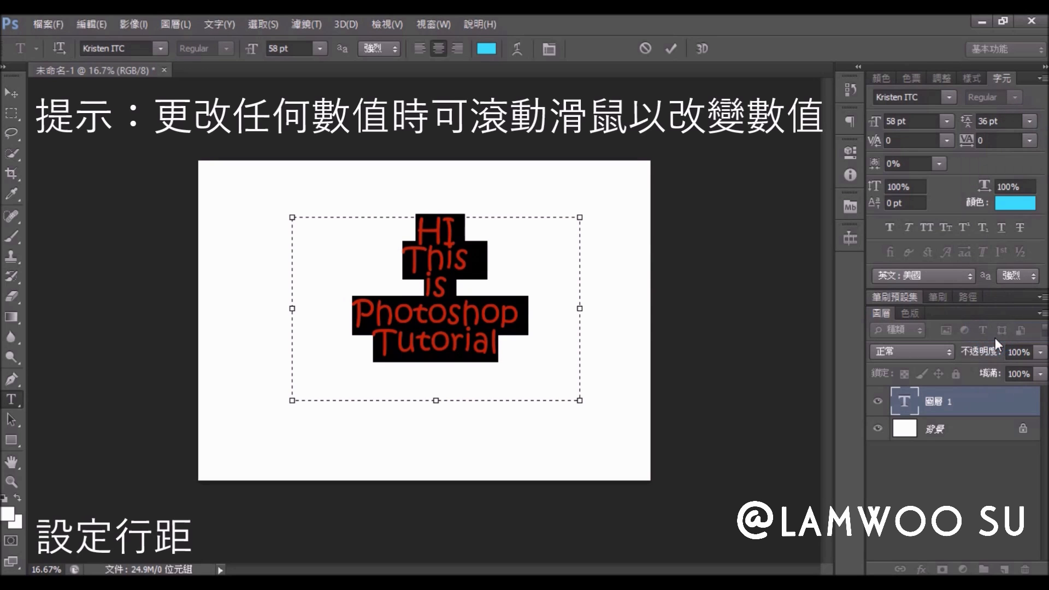
{"action": "left_click", "coordinate": [990, 121]}
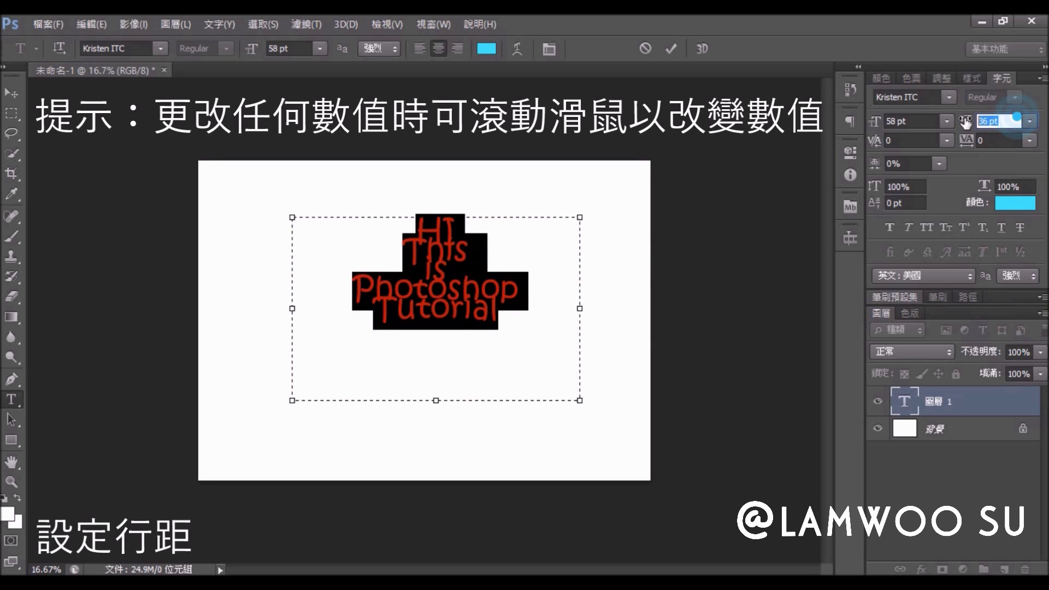
{"action": "scroll", "coordinate": [988, 121], "scroll_direction": "up", "scroll_amount": 3}
{"action": "scroll", "coordinate": [988, 121], "scroll_direction": "up", "scroll_amount": 4}
{"action": "scroll", "coordinate": [988, 121], "scroll_direction": "up", "scroll_amount": 5}
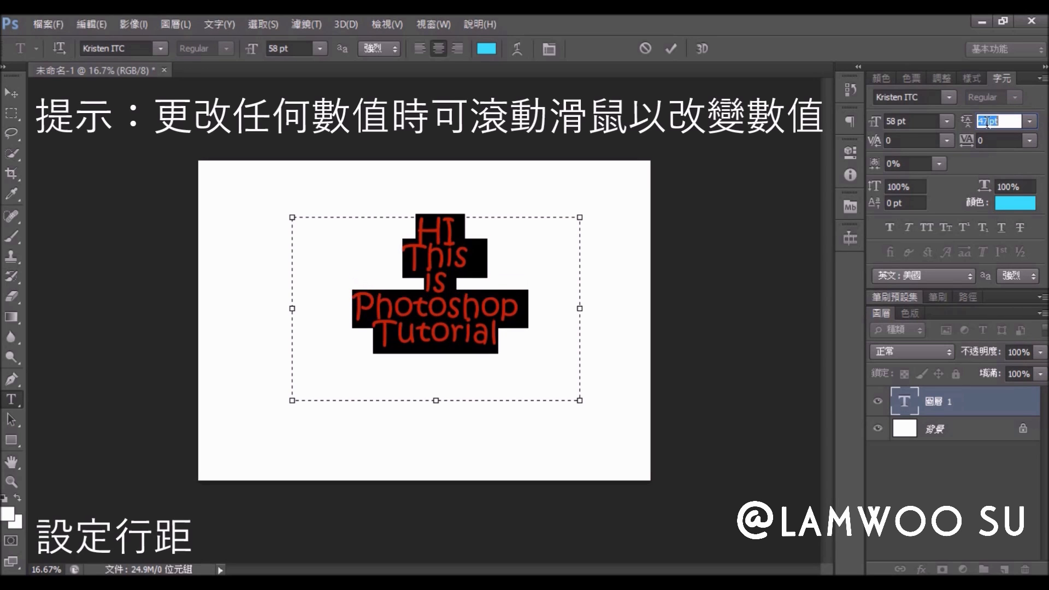
{"action": "scroll", "coordinate": [988, 121], "scroll_direction": "up", "scroll_amount": 2}
{"action": "scroll", "coordinate": [988, 122], "scroll_direction": "up", "scroll_amount": 2}
{"action": "scroll", "coordinate": [989, 121], "scroll_direction": "up", "scroll_amount": 2}
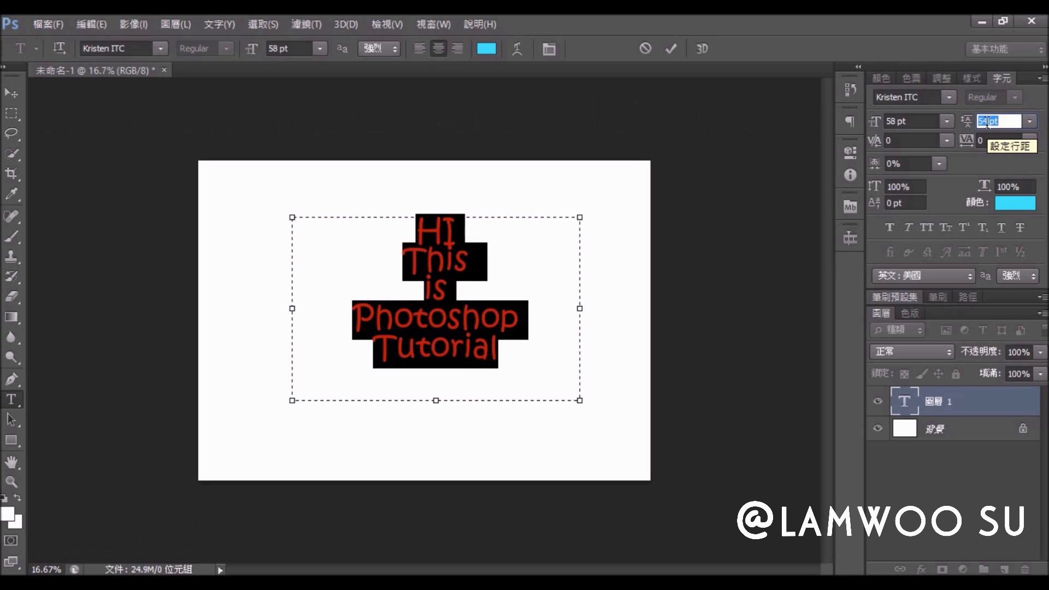
{"action": "scroll", "coordinate": [991, 122], "scroll_direction": "up", "scroll_amount": 2}
{"action": "scroll", "coordinate": [991, 121], "scroll_direction": "up", "scroll_amount": 2}
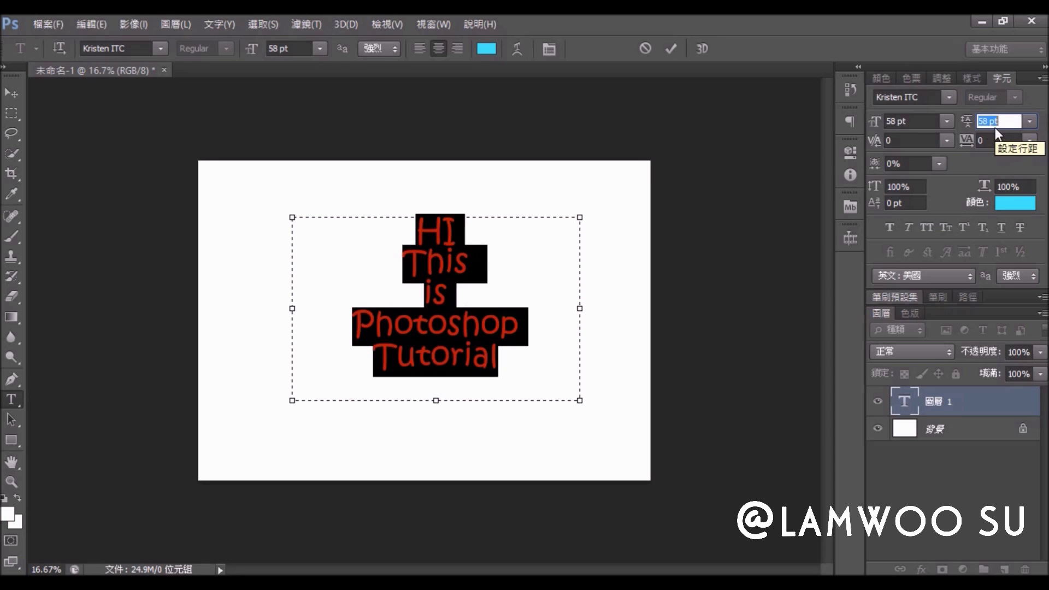
{"action": "left_click", "coordinate": [526, 282]}
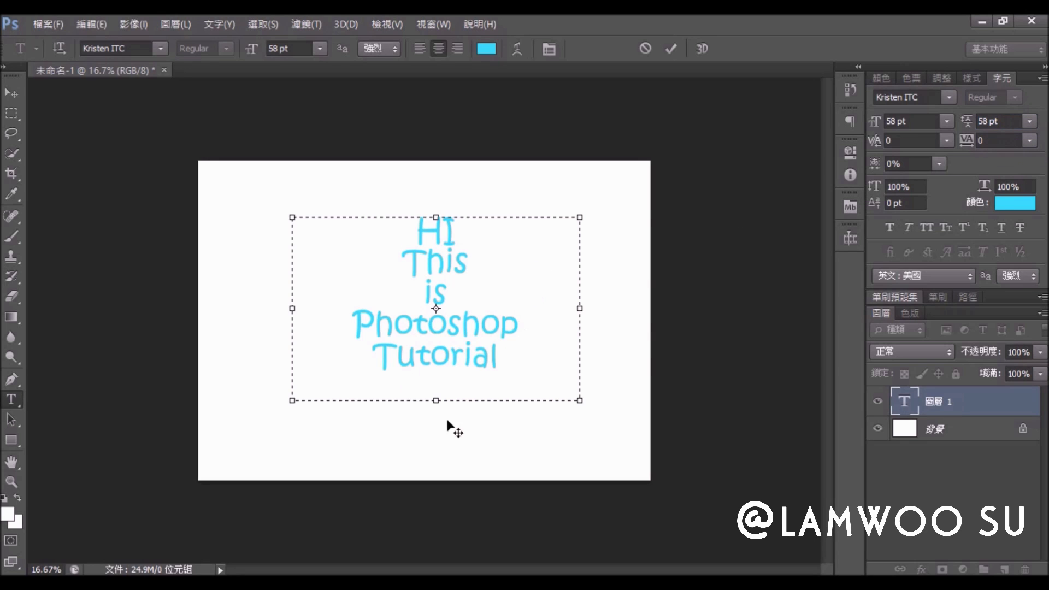
{"action": "left_click_drag", "start_coordinate": [499, 362], "coordinate": [260, 198]}
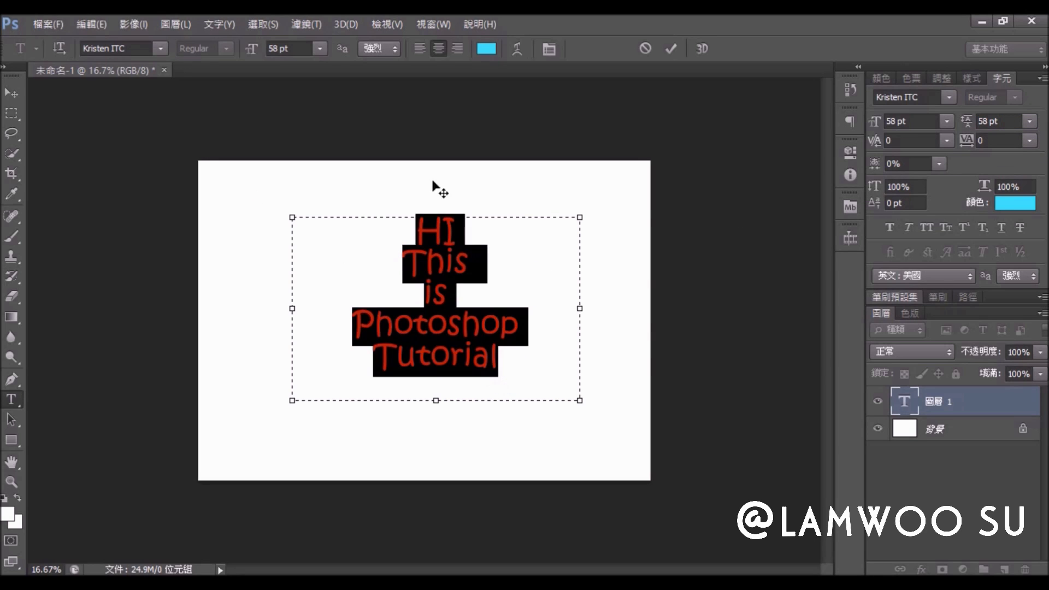
- Set the letter tracking to 65
{"action": "left_click", "coordinate": [1030, 140]}
{"action": "left_click", "coordinate": [992, 287]}
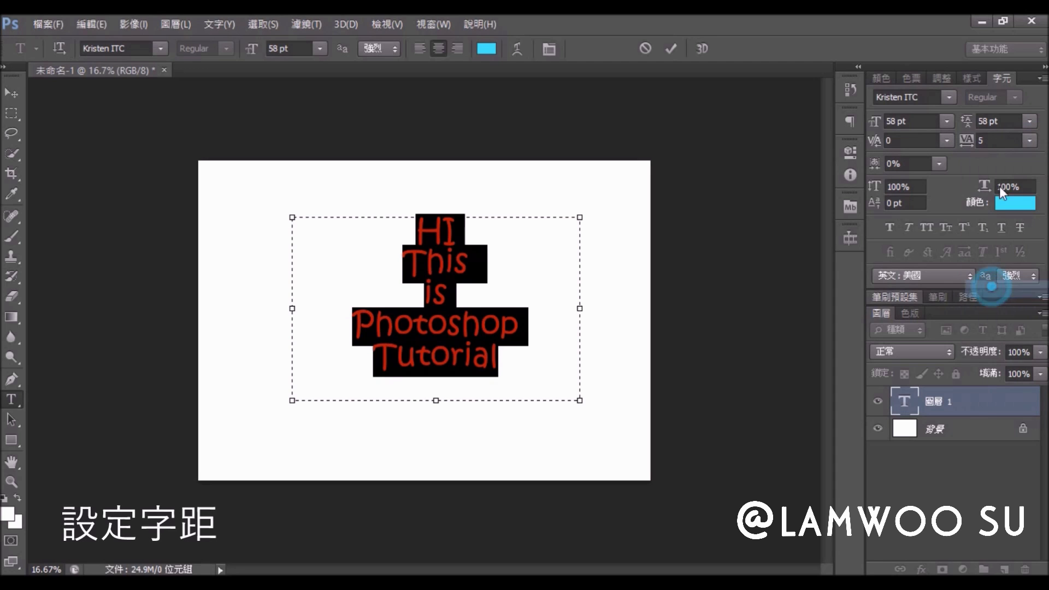
{"action": "left_click_drag", "start_coordinate": [978, 139], "coordinate": [988, 135]}
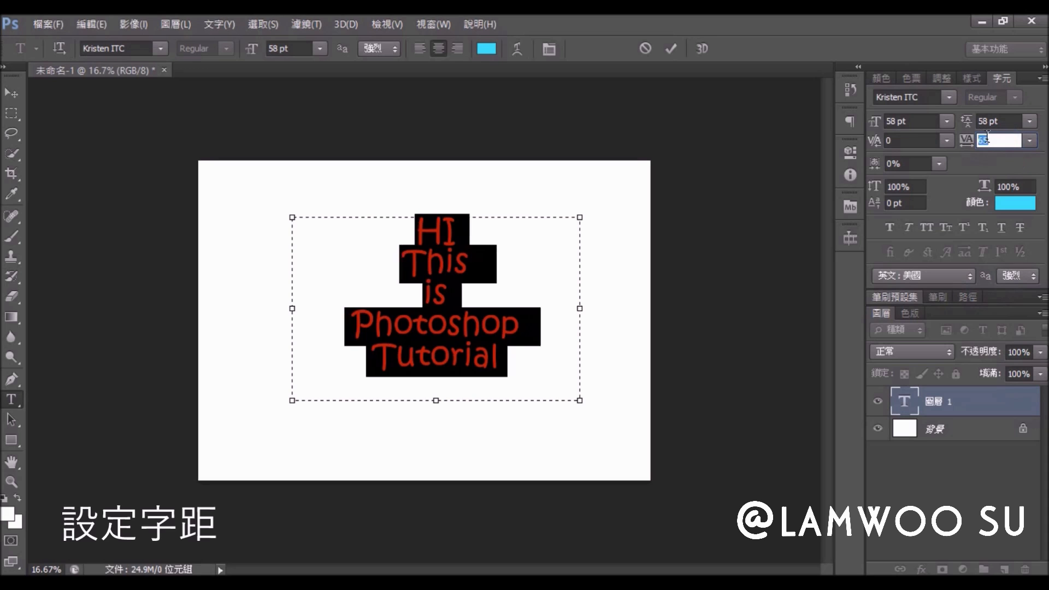
{"action": "key", "text": "Down"}
{"action": "key", "text": "Down"}
{"action": "key", "text": "Down"}
{"action": "key", "text": "Down"}
{"action": "key", "text": "Down"}
{"action": "key", "text": "Down"}
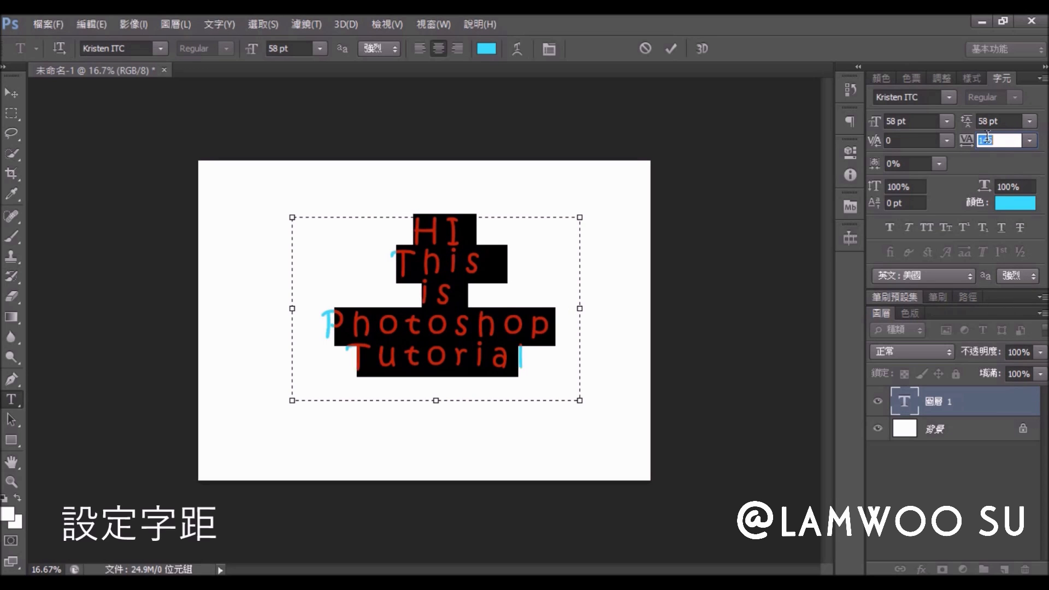
{"action": "key", "text": "Down"}
{"action": "key", "text": "Down"}
{"action": "key", "text": "Down"}
{"action": "key", "text": "Down"}
{"action": "key", "text": "Down"}
{"action": "key", "text": "Down"}
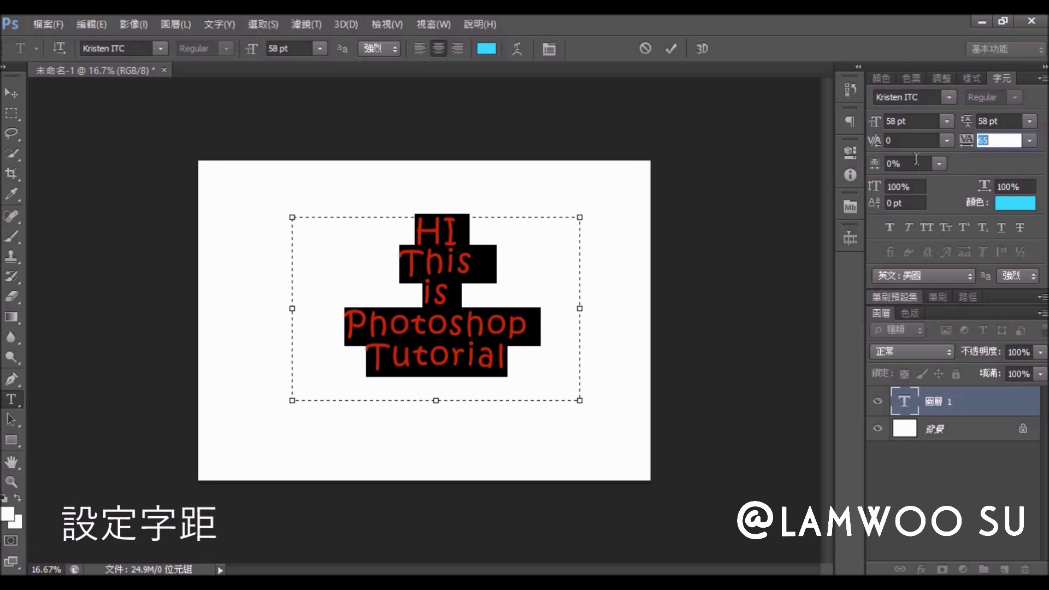
- Try 10% character tightening, then return it to 0%
{"action": "left_click", "coordinate": [939, 165]}
{"action": "left_click", "coordinate": [911, 164]}
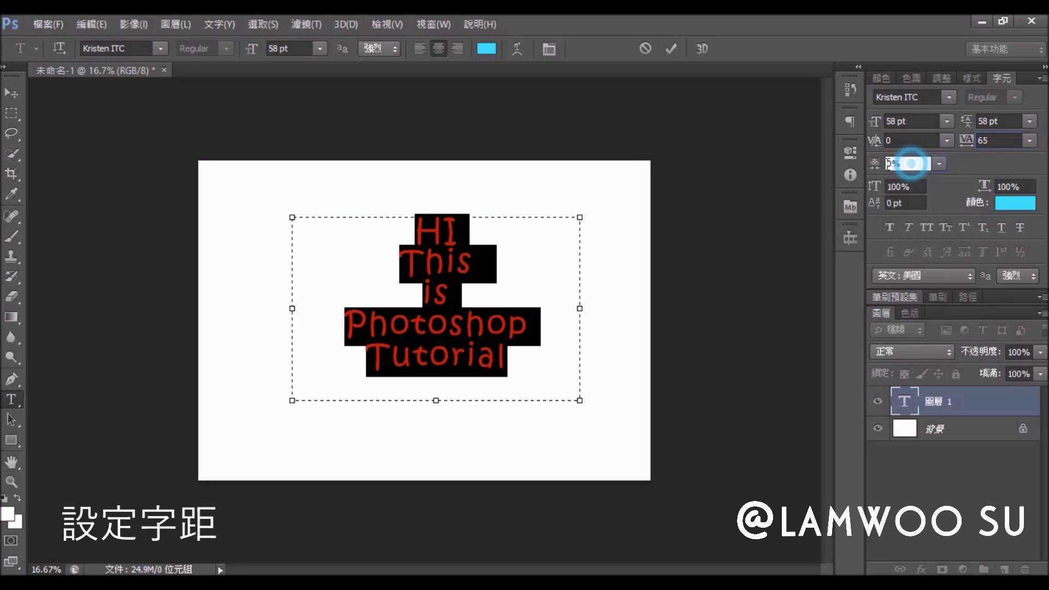
{"action": "key", "text": "Up"}
{"action": "key", "text": "Up"}
{"action": "key", "text": "Up"}
{"action": "key", "text": "Up"}
{"action": "key", "text": "Up"}
{"action": "key", "text": "Up"}
{"action": "key", "text": "Up"}
{"action": "key", "text": "Up"}
{"action": "key", "text": "Up"}
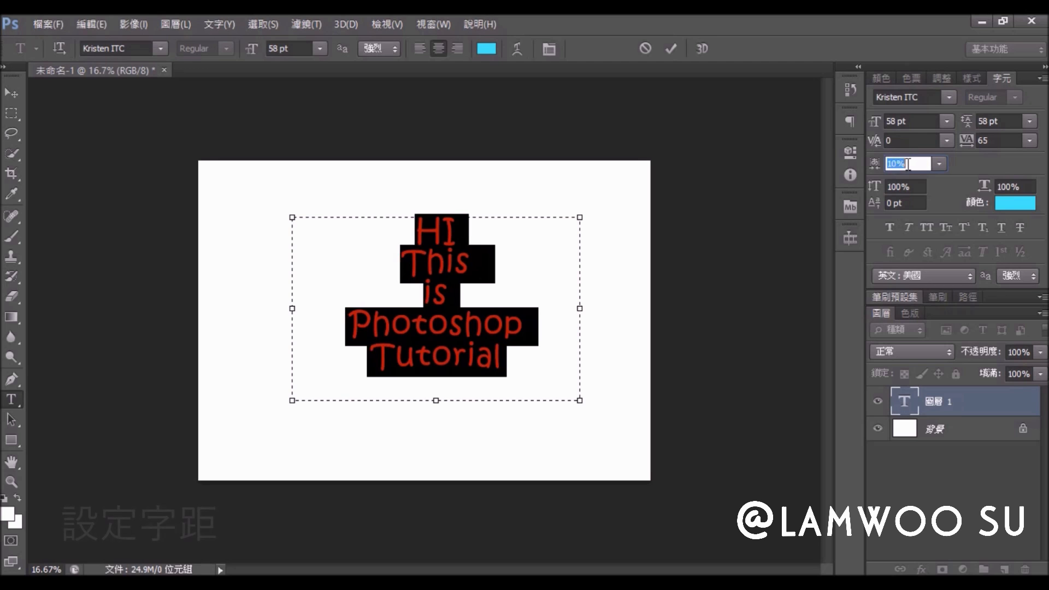
{"action": "key", "text": "Down"}
{"action": "key", "text": "Down"}
{"action": "key", "text": "Down"}
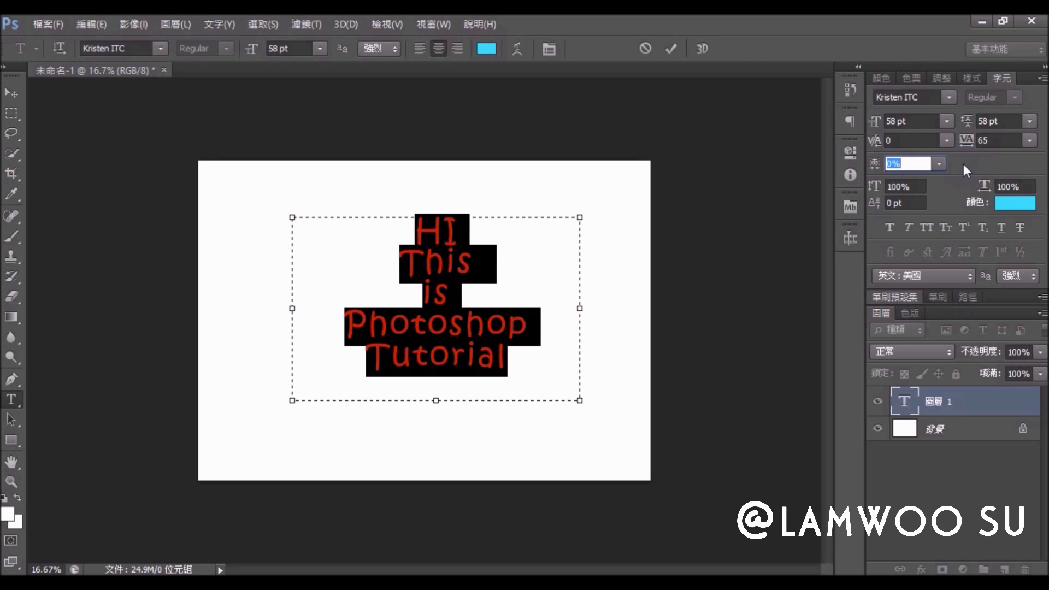
- Stretch the vertical scale taller, then bring it back to 100%
{"action": "left_click", "coordinate": [897, 186]}
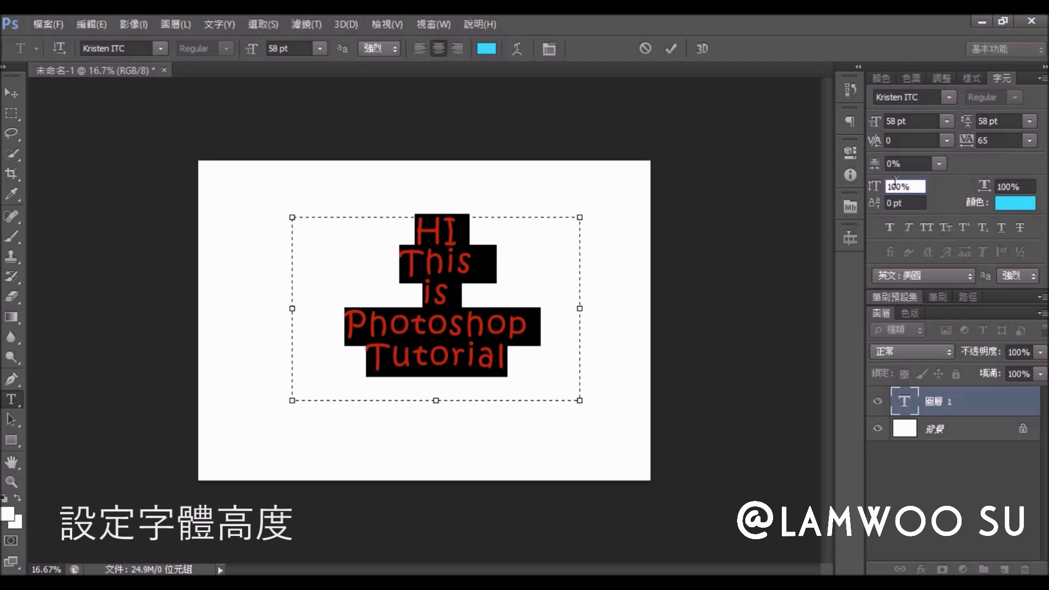
{"action": "double_click", "coordinate": [889, 187]}
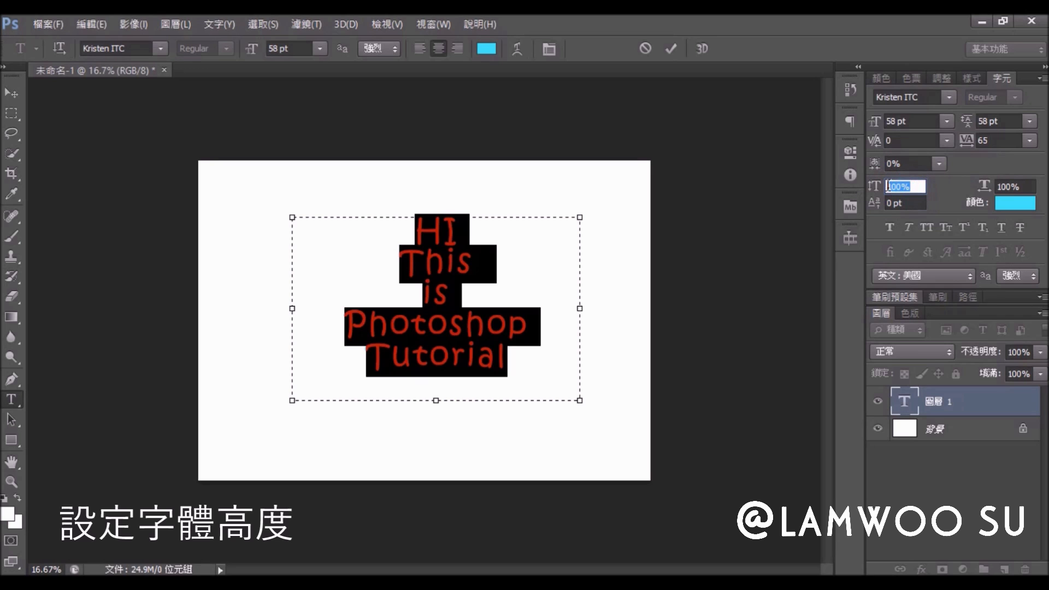
{"action": "key", "text": "Up"}
{"action": "key", "text": "Up"}
{"action": "key", "text": "Up"}
{"action": "key", "text": "Up"}
{"action": "key", "text": "Up"}
{"action": "key", "text": "Up"}
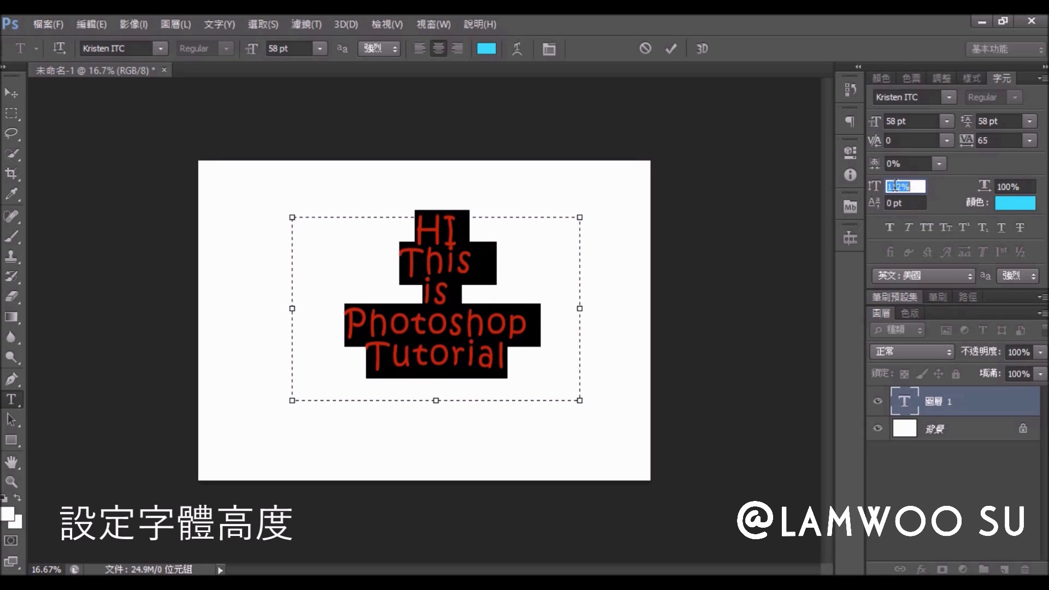
{"action": "key", "text": "Up"}
{"action": "key", "text": "Up"}
{"action": "key", "text": "Up"}
{"action": "key", "text": "Down"}
{"action": "key", "text": "Down"}
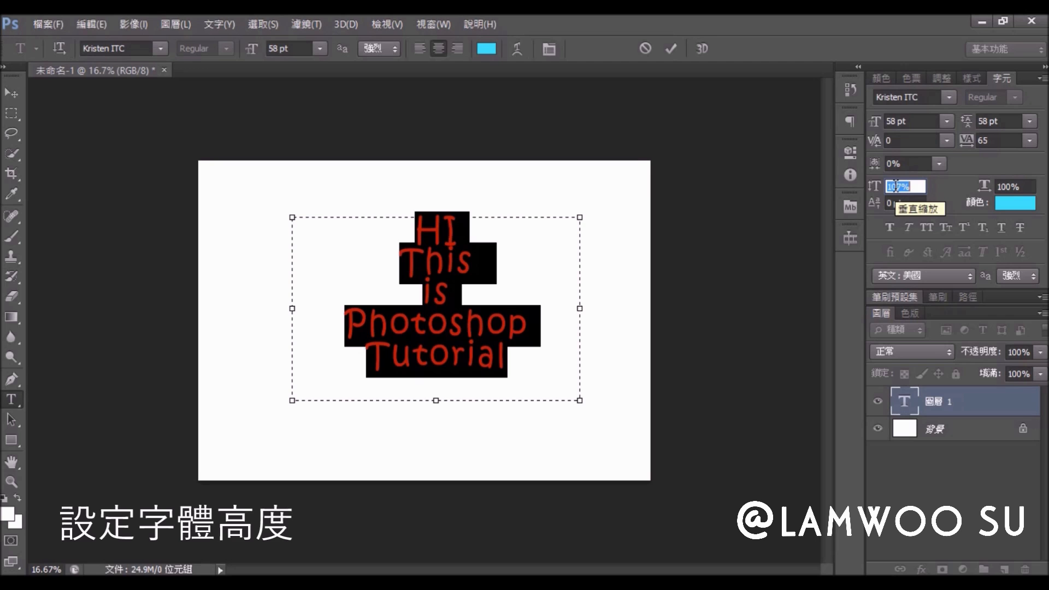
{"action": "key", "text": "Down"}
{"action": "key", "text": "Down"}
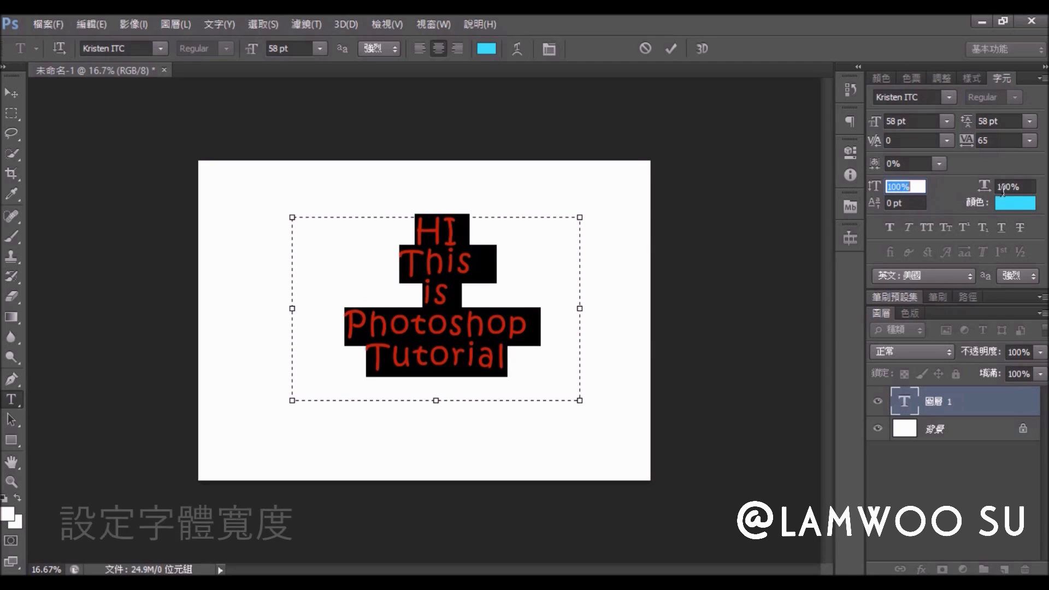
- Narrow the horizontal scale to about 90%, then set it back to 100%
{"action": "left_click", "coordinate": [997, 187]}
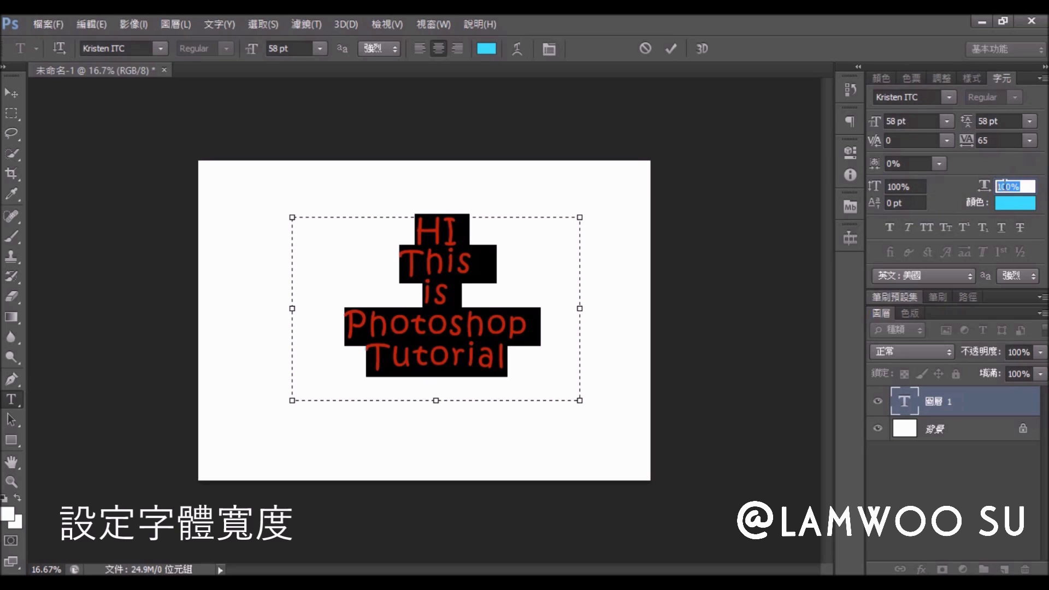
{"action": "key", "text": "Up"}
{"action": "key", "text": "Up"}
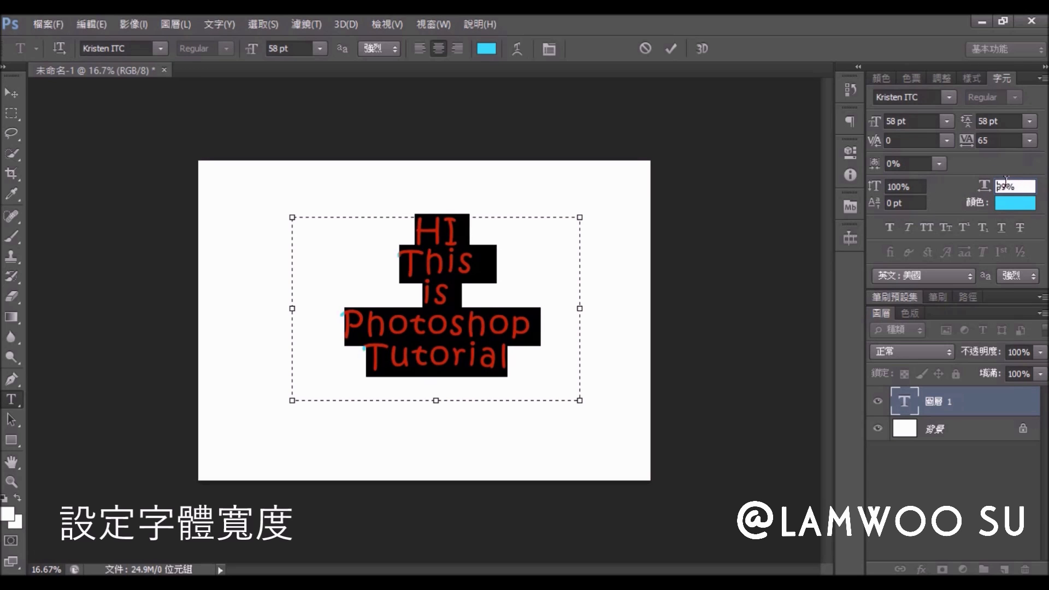
{"action": "key", "text": "Down"}
{"action": "key", "text": "Down"}
{"action": "key", "text": "Down"}
{"action": "key", "text": "Down"}
{"action": "key", "text": "Down"}
{"action": "key", "text": "Down"}
{"action": "key", "text": "Up"}
{"action": "key", "text": "Up"}
{"action": "key", "text": "Up"}
{"action": "key", "text": "Up"}
{"action": "key", "text": "Up"}
{"action": "key", "text": "Up"}
{"action": "key", "text": "Down"}
{"action": "key", "text": "Down"}
{"action": "type", "text": "100"}
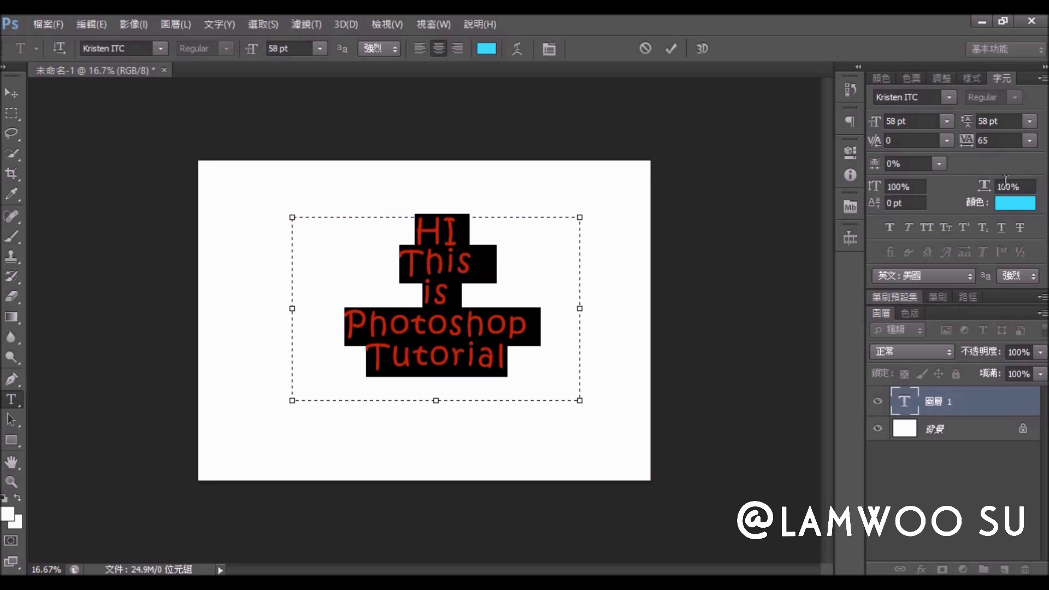
- Change the text colour from cyan to the soft magenta b363ab
{"action": "left_click", "coordinate": [1002, 206]}
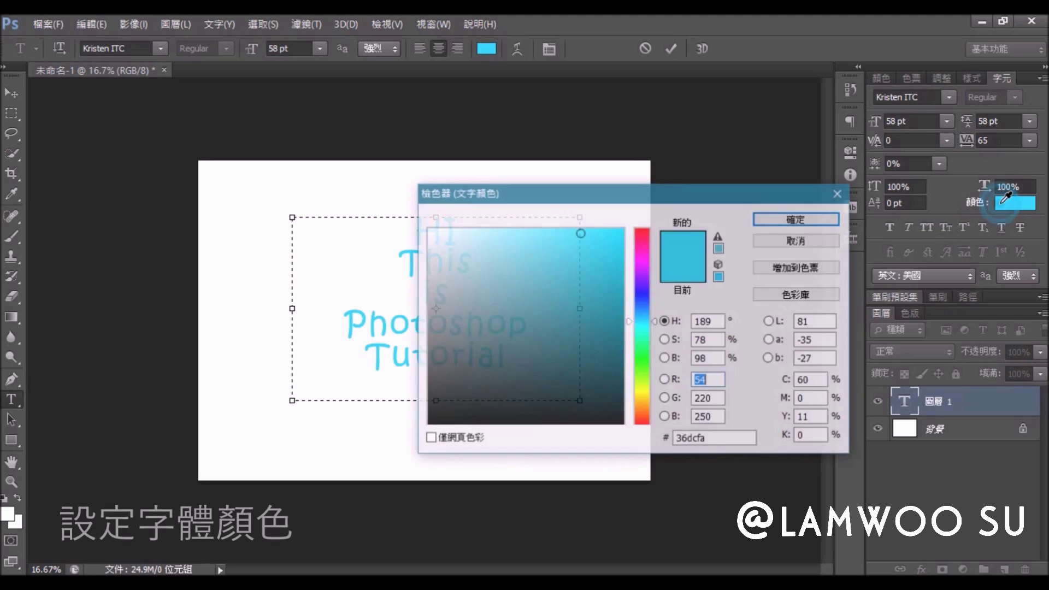
{"action": "left_click_drag", "start_coordinate": [597, 259], "coordinate": [546, 337]}
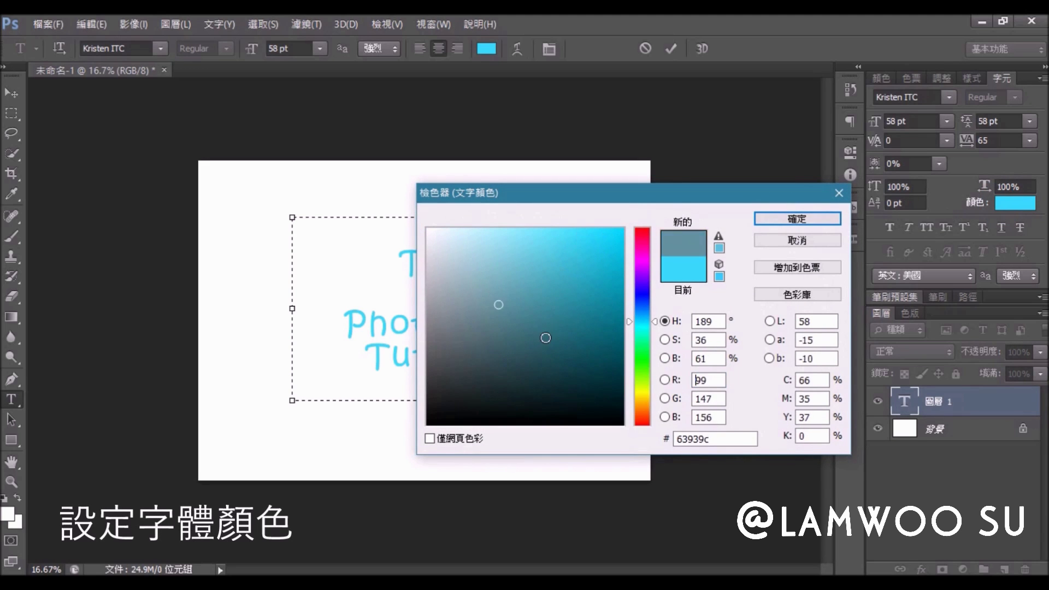
{"action": "left_click", "coordinate": [644, 257]}
{"action": "left_click", "coordinate": [552, 293]}
{"action": "left_click", "coordinate": [513, 277]}
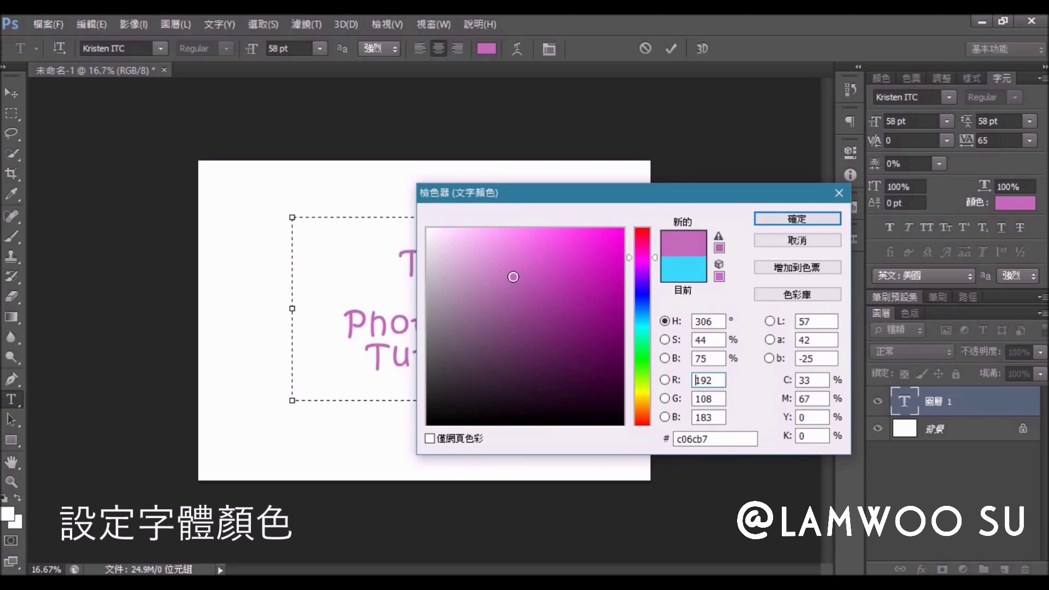
{"action": "left_click", "coordinate": [515, 287]}
{"action": "left_click", "coordinate": [776, 219]}
{"action": "left_click", "coordinate": [549, 352]}
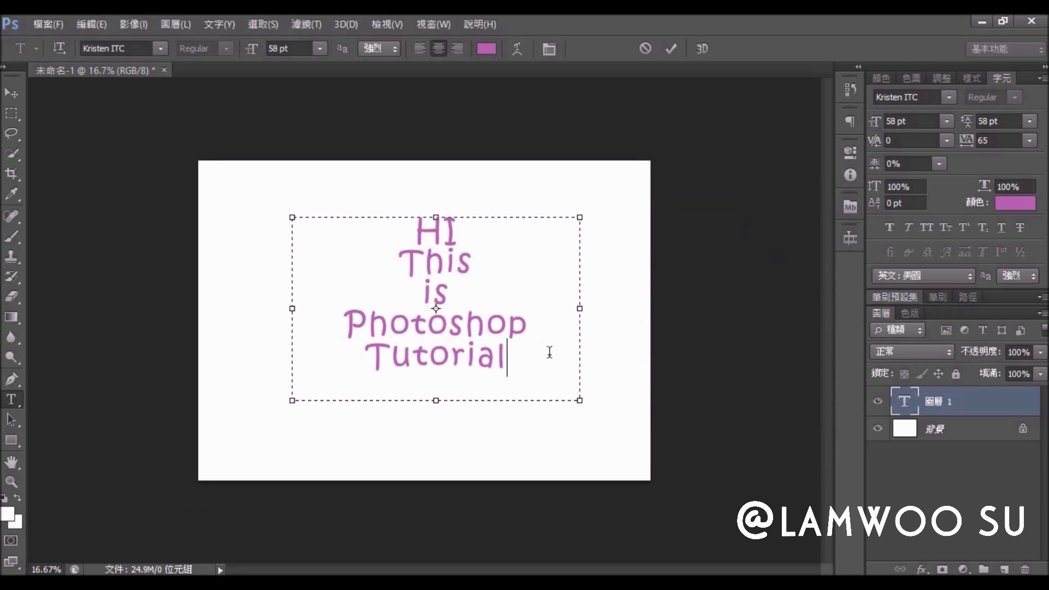
- Apply Faux Italic to all the text, preview it, then turn italic off
{"action": "left_click", "coordinate": [558, 391]}
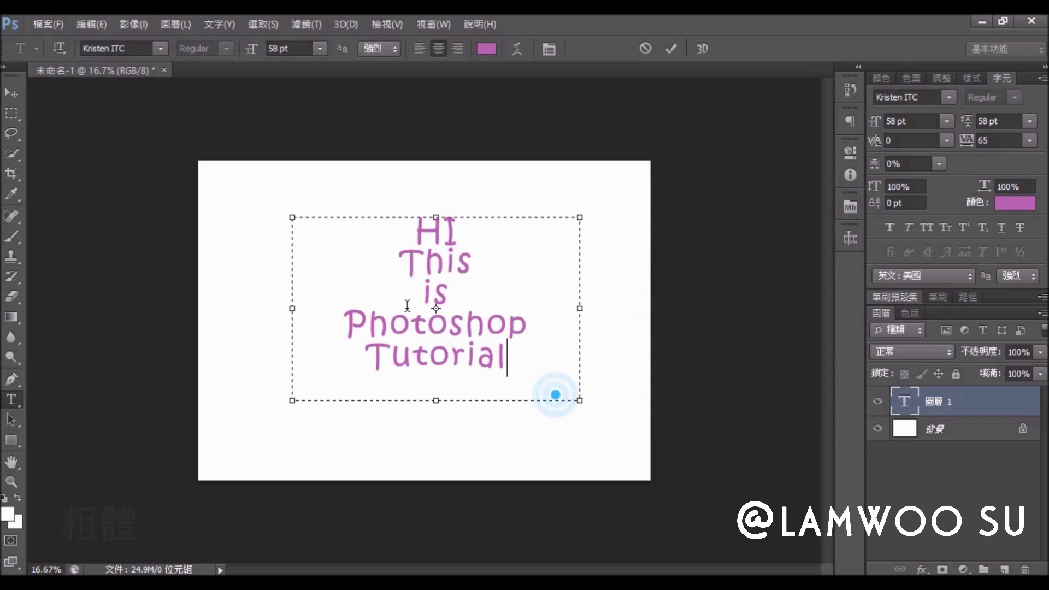
{"action": "key", "text": "ctrl+a"}
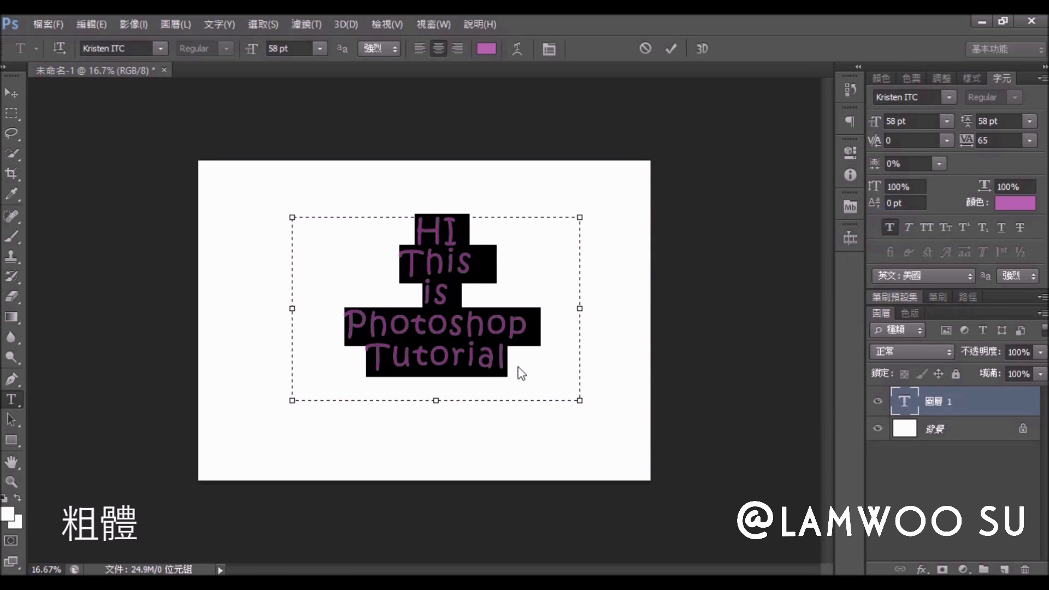
{"action": "left_click", "coordinate": [517, 366]}
{"action": "left_click", "coordinate": [570, 378]}
{"action": "key", "text": "ctrl+a"}
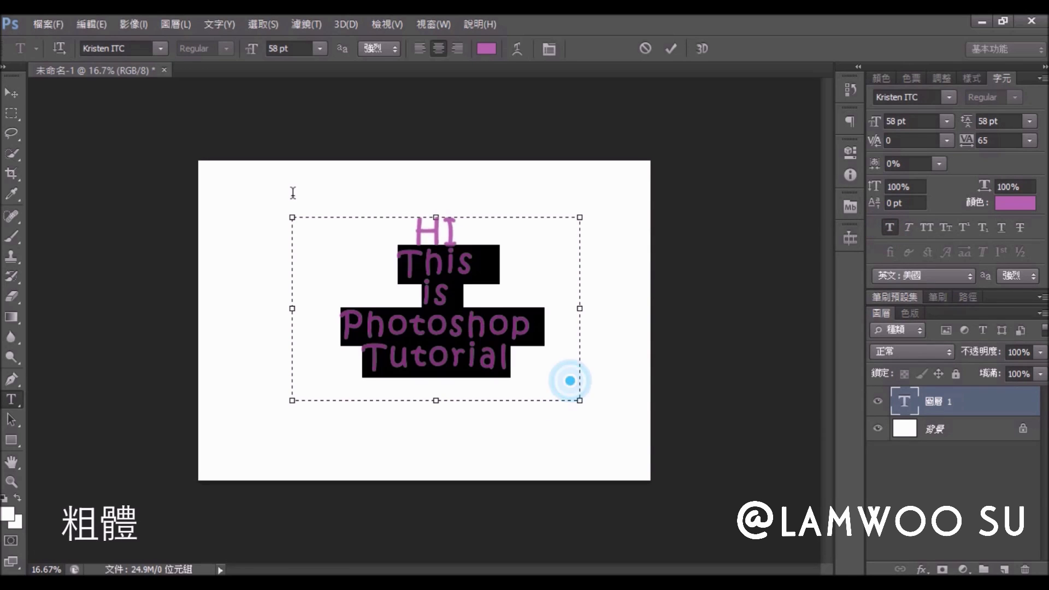
{"action": "left_click", "coordinate": [913, 228]}
{"action": "left_click", "coordinate": [551, 329]}
{"action": "left_click", "coordinate": [547, 369]}
{"action": "key", "text": "ctrl+a"}
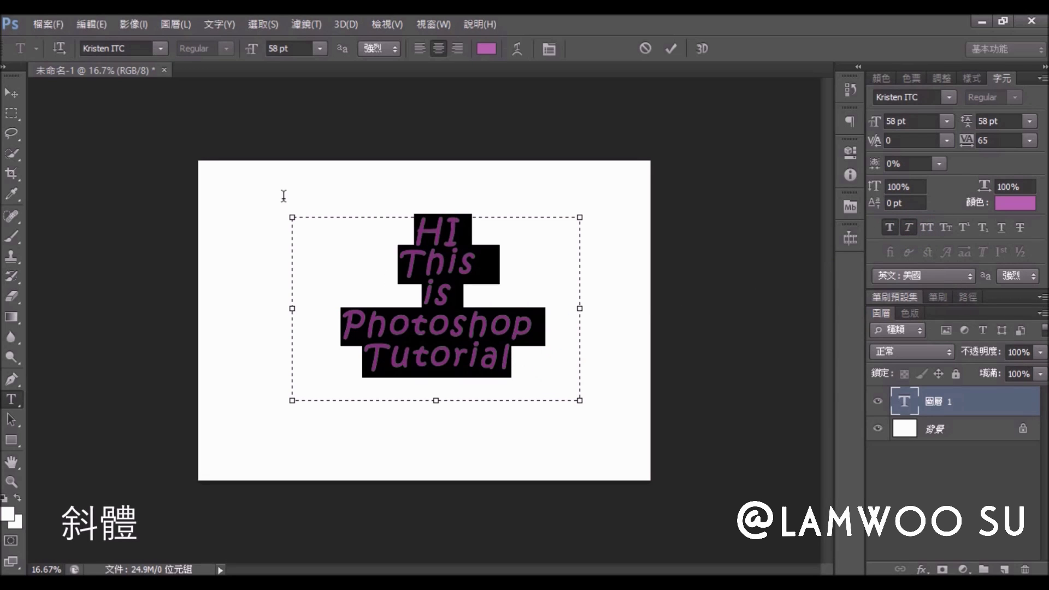
{"action": "left_click", "coordinate": [908, 227]}
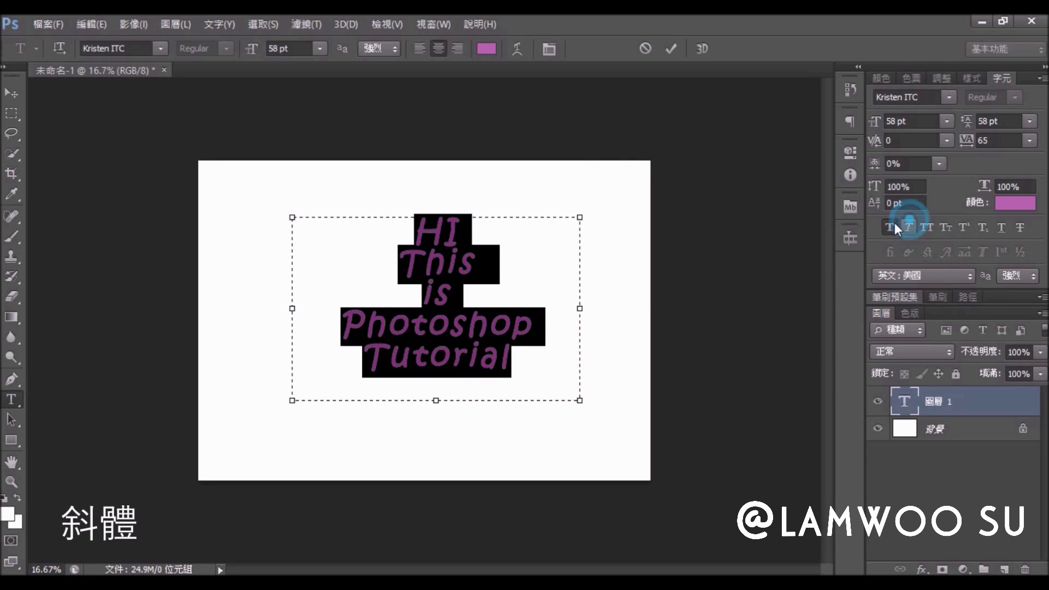
- Try All Caps and then Small Caps on the whole text, ending with Small Caps off
{"action": "left_click", "coordinate": [926, 230]}
{"action": "left_click", "coordinate": [568, 365]}
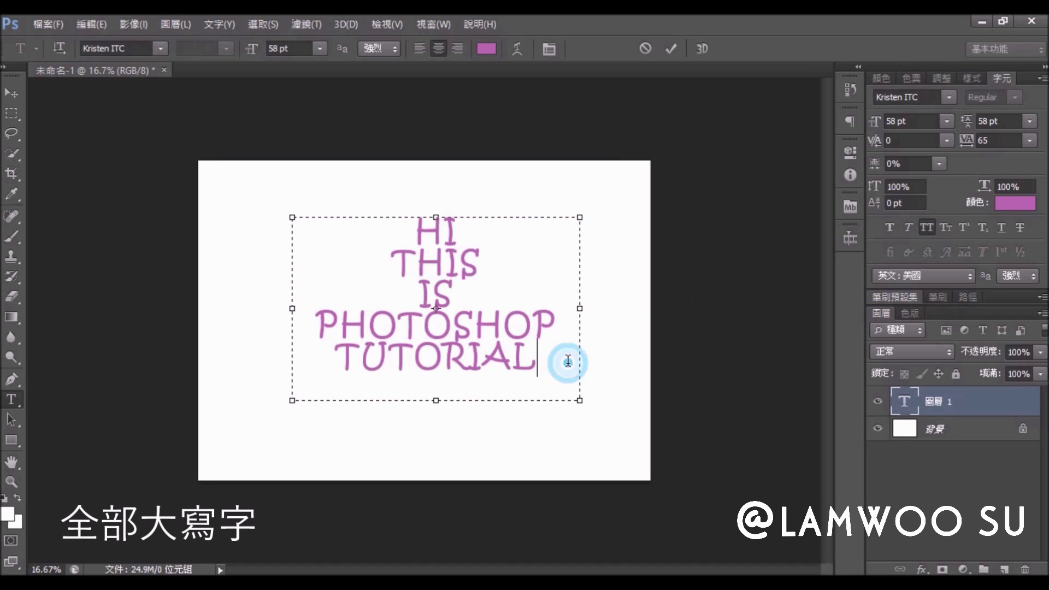
{"action": "left_click", "coordinate": [566, 364]}
{"action": "key", "text": "ctrl+a"}
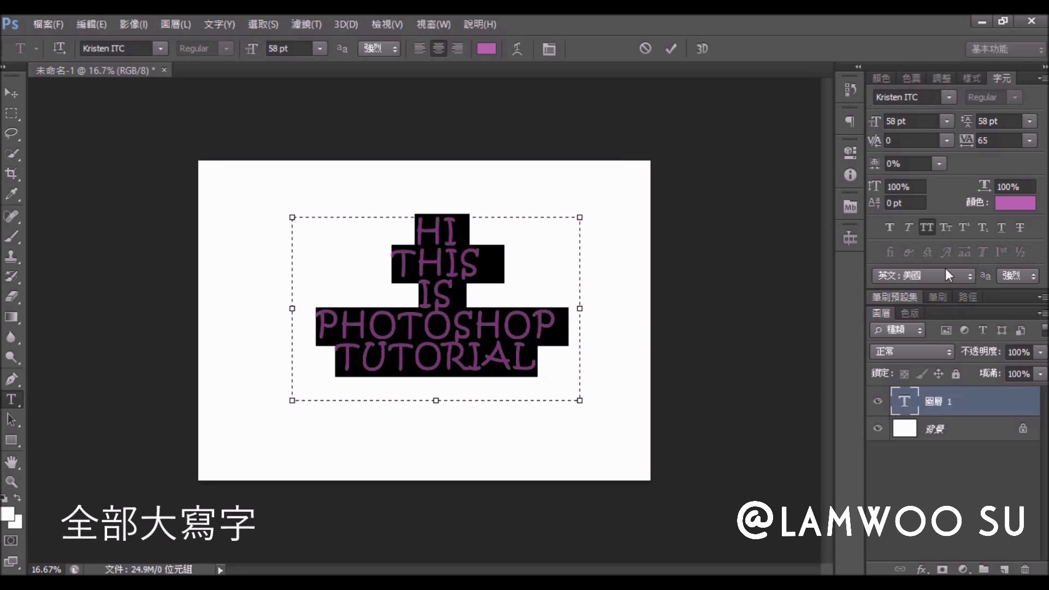
{"action": "left_click", "coordinate": [947, 227]}
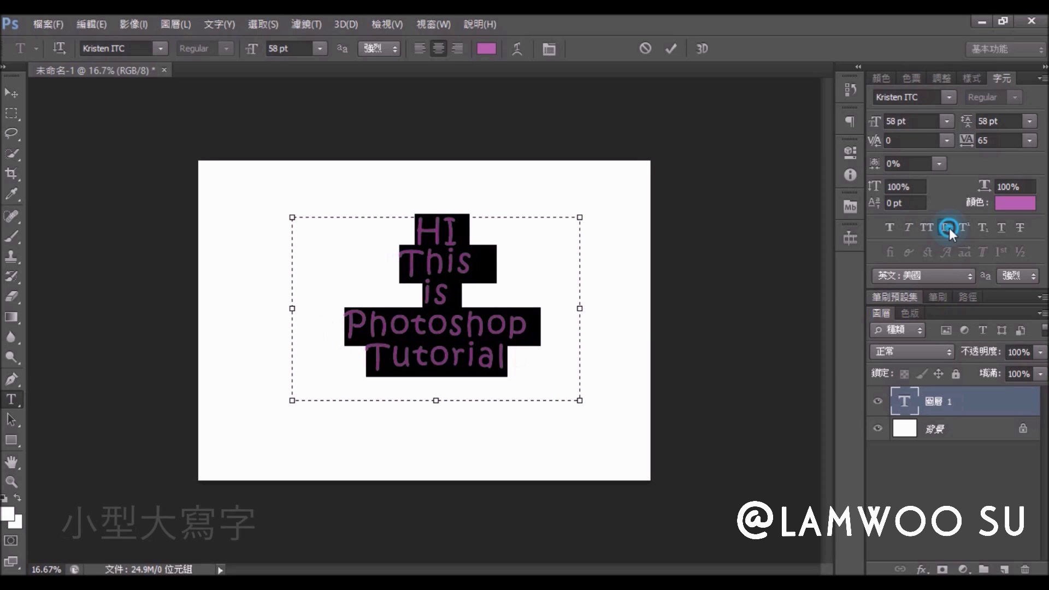
{"action": "left_click", "coordinate": [570, 350]}
{"action": "left_click", "coordinate": [569, 352]}
{"action": "key", "text": "ctrl+a"}
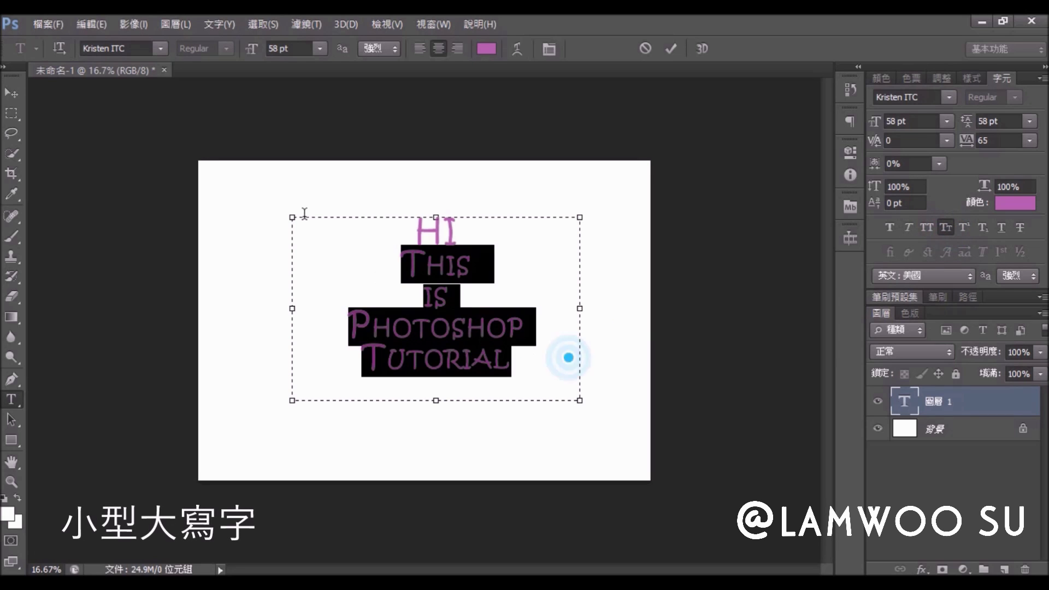
{"action": "left_click", "coordinate": [946, 229]}
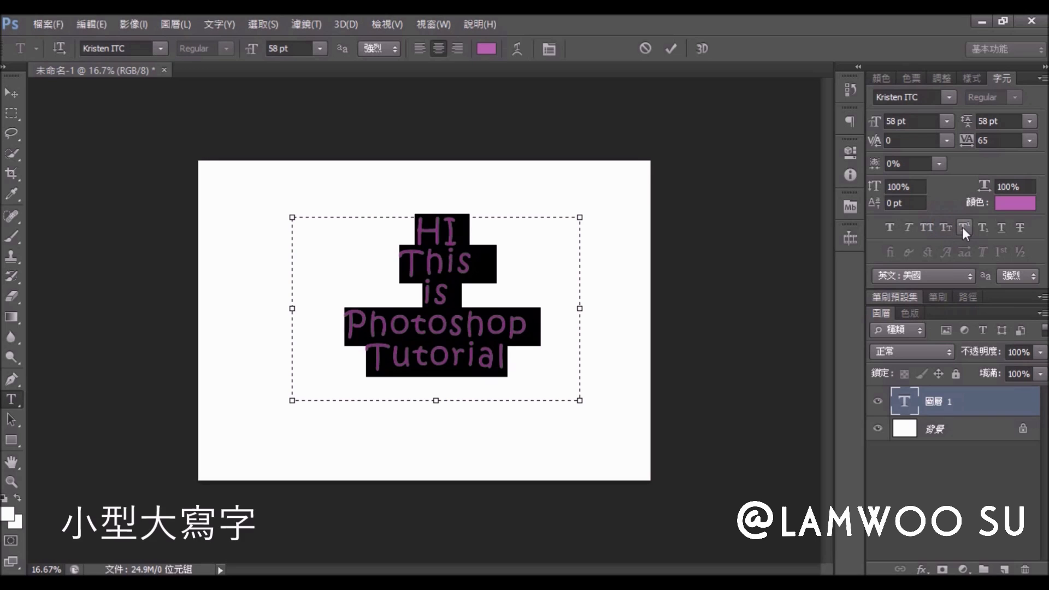
- Make the I in HI superscript, then subscript, then clear subscript from HI
{"action": "left_click", "coordinate": [548, 251]}
{"action": "left_click_drag", "start_coordinate": [460, 232], "coordinate": [443, 232]}
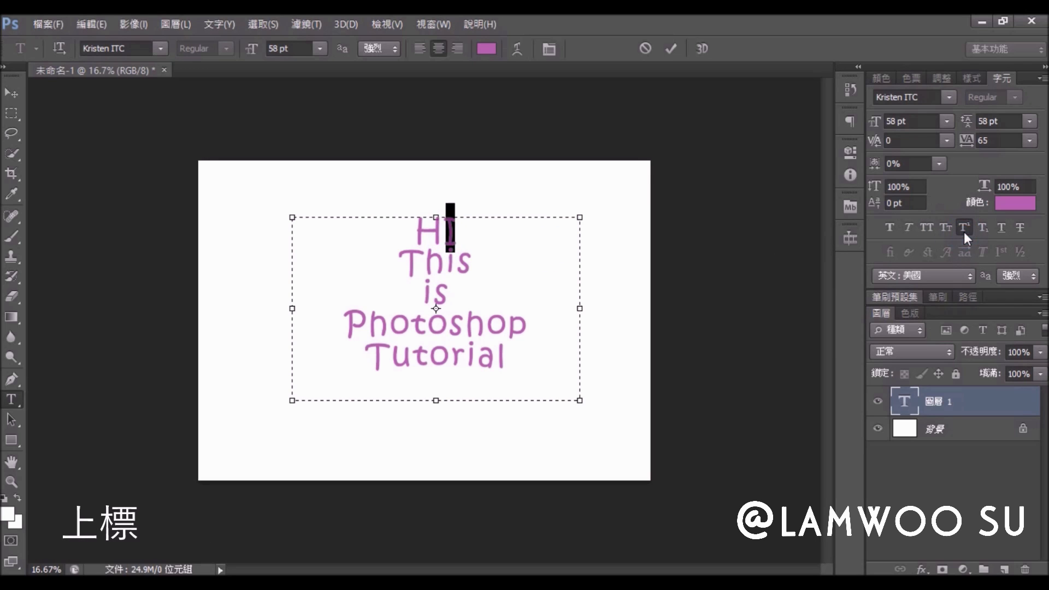
{"action": "left_click", "coordinate": [574, 258]}
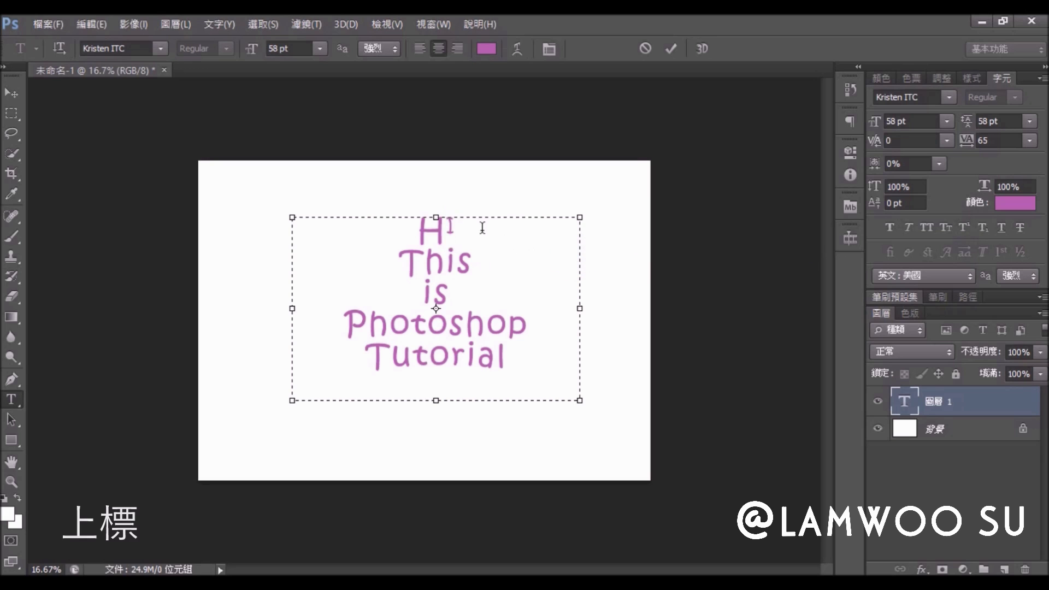
{"action": "left_click_drag", "start_coordinate": [462, 230], "coordinate": [450, 226]}
{"action": "left_click", "coordinate": [982, 229]}
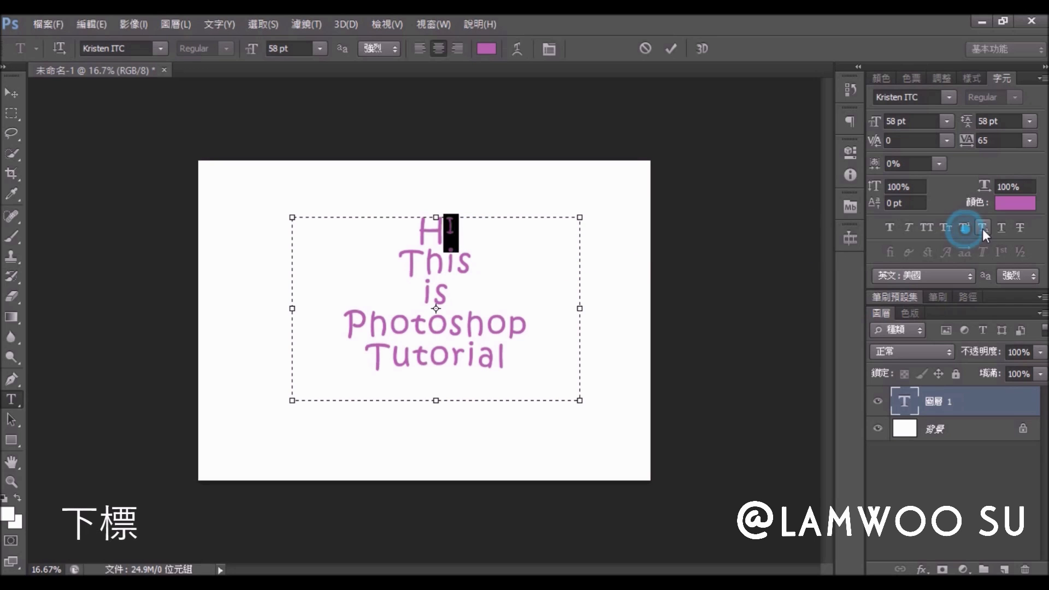
{"action": "left_click", "coordinate": [505, 293]}
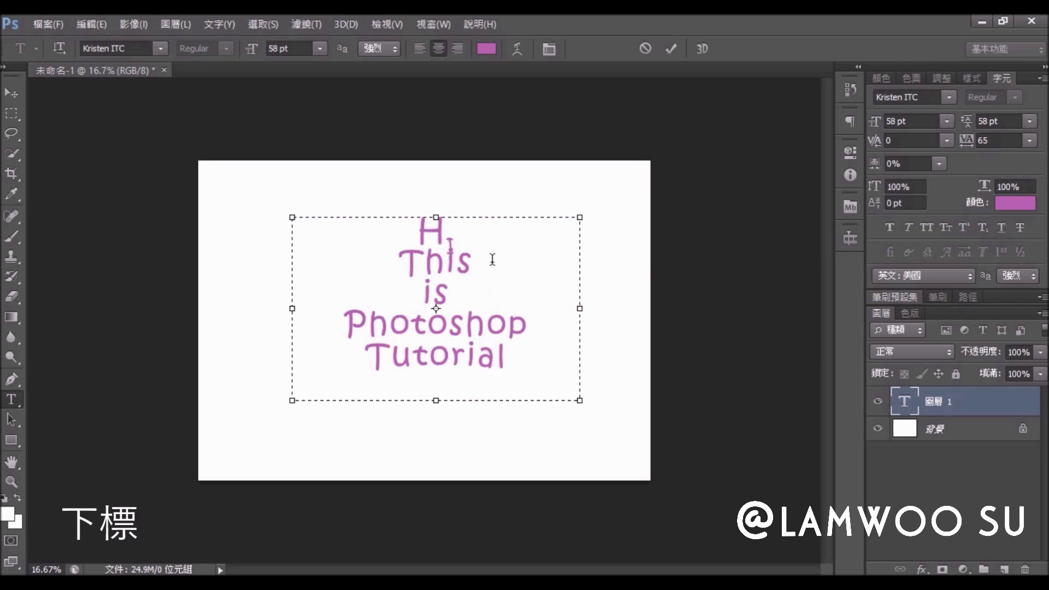
{"action": "left_click_drag", "start_coordinate": [475, 242], "coordinate": [413, 226]}
{"action": "left_click", "coordinate": [983, 227]}
- Try underline and strikethrough on the HI line, then remove the strikethrough
{"action": "left_click", "coordinate": [1002, 227]}
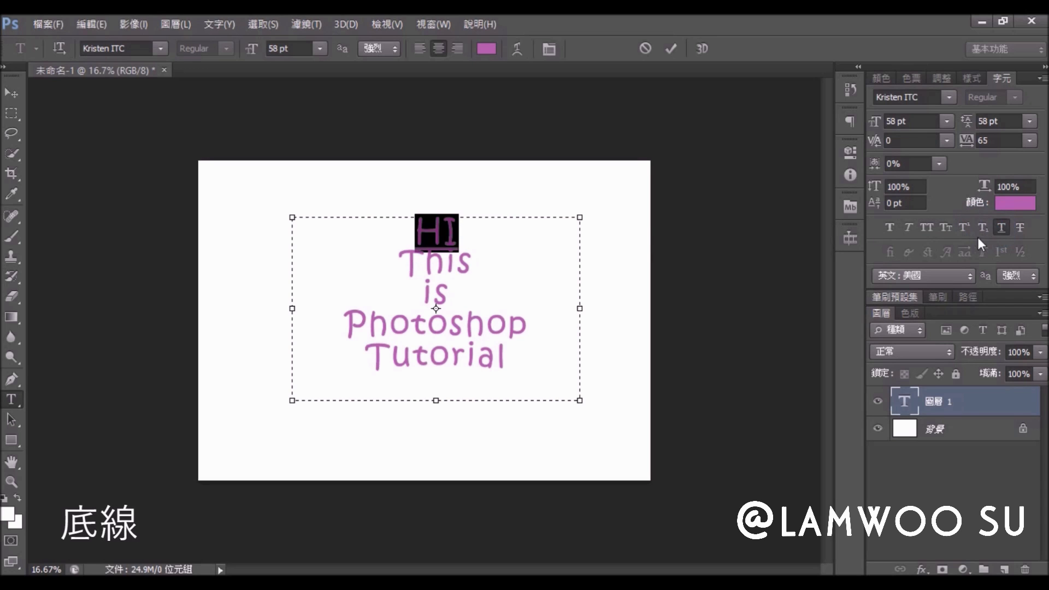
{"action": "left_click", "coordinate": [532, 253]}
{"action": "left_click_drag", "start_coordinate": [478, 224], "coordinate": [415, 230]}
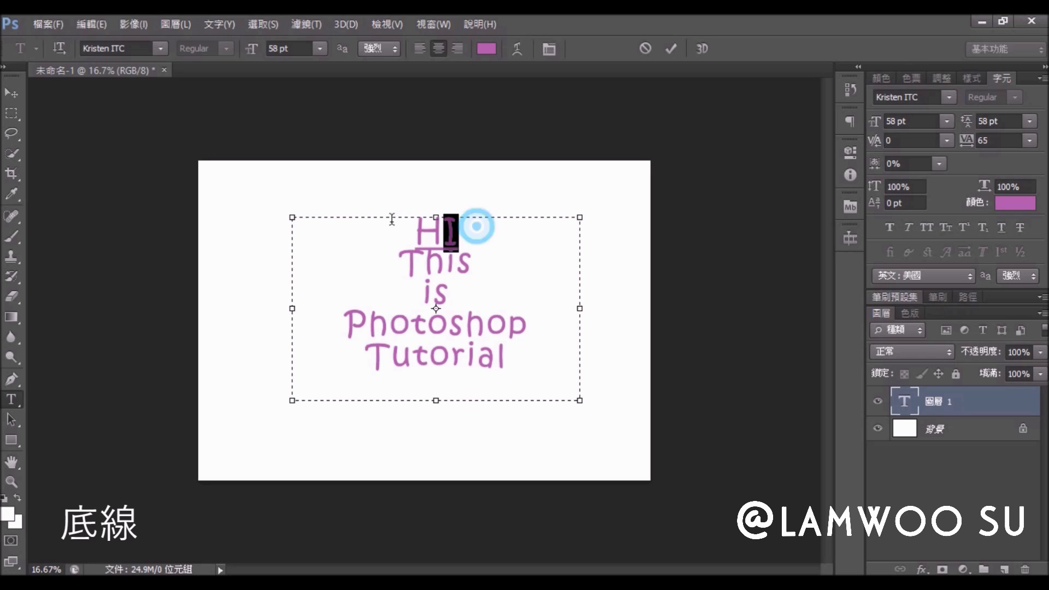
{"action": "left_click", "coordinate": [1020, 227]}
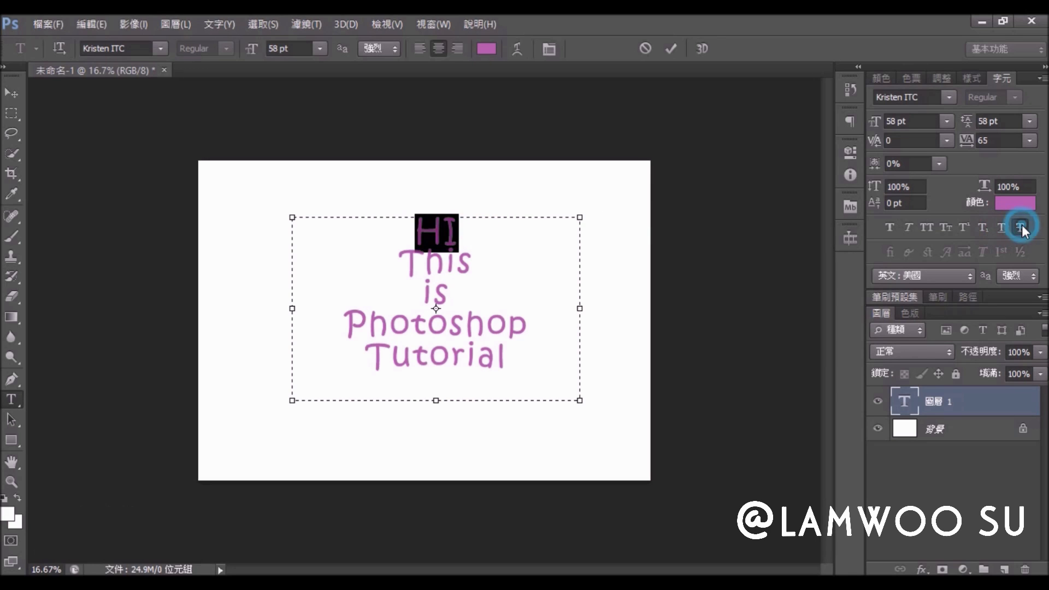
{"action": "left_click", "coordinate": [534, 241]}
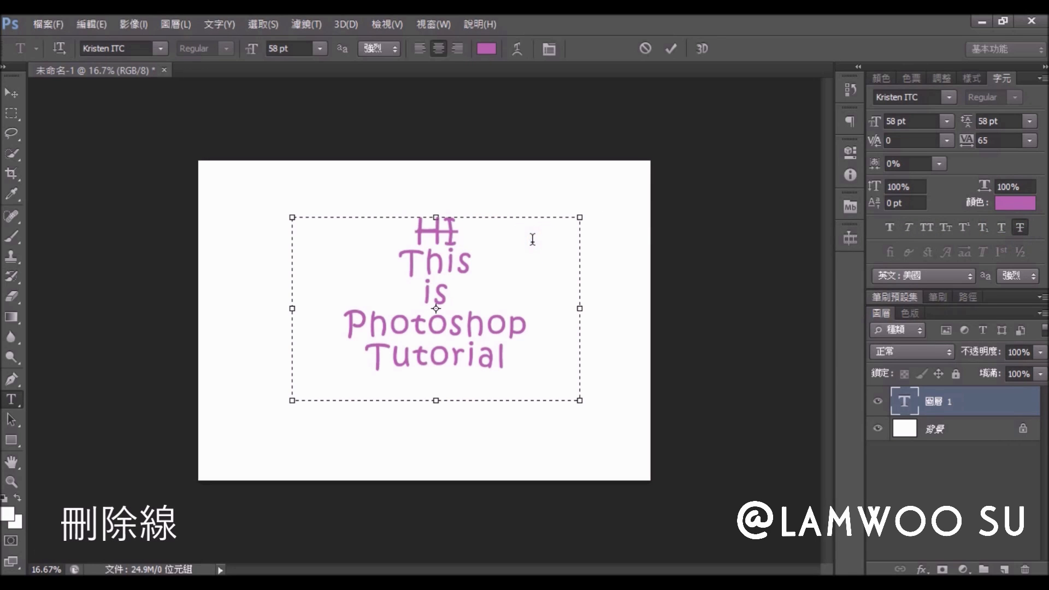
{"action": "left_click_drag", "start_coordinate": [527, 241], "coordinate": [353, 239]}
{"action": "left_click", "coordinate": [1020, 227]}
{"action": "left_click", "coordinate": [513, 247]}
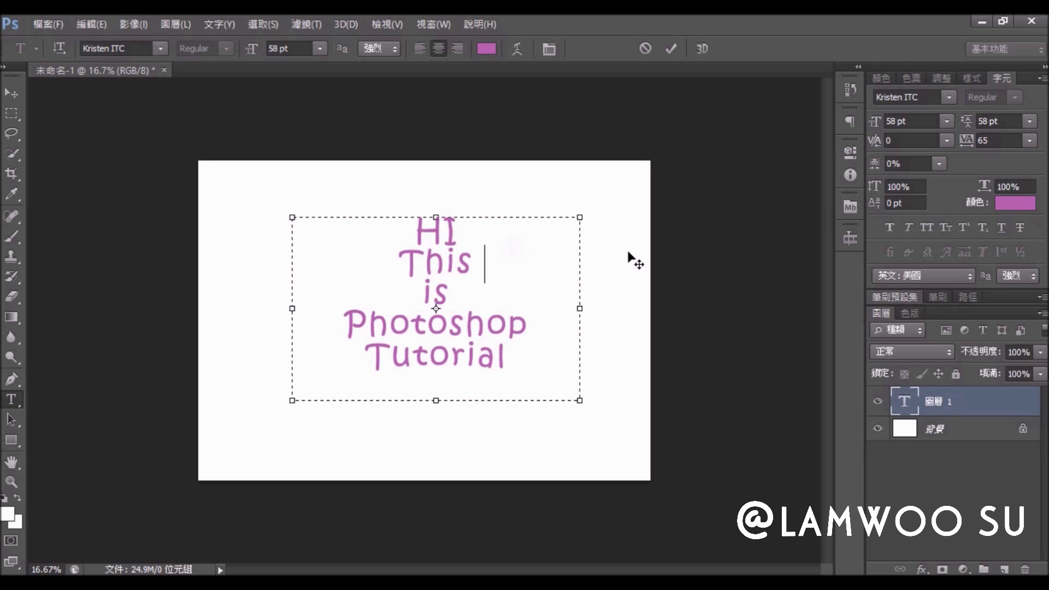
- Commit the text and scale the block proportionally to 112.65%, making it 65.34 pt
{"action": "left_click", "coordinate": [680, 45]}
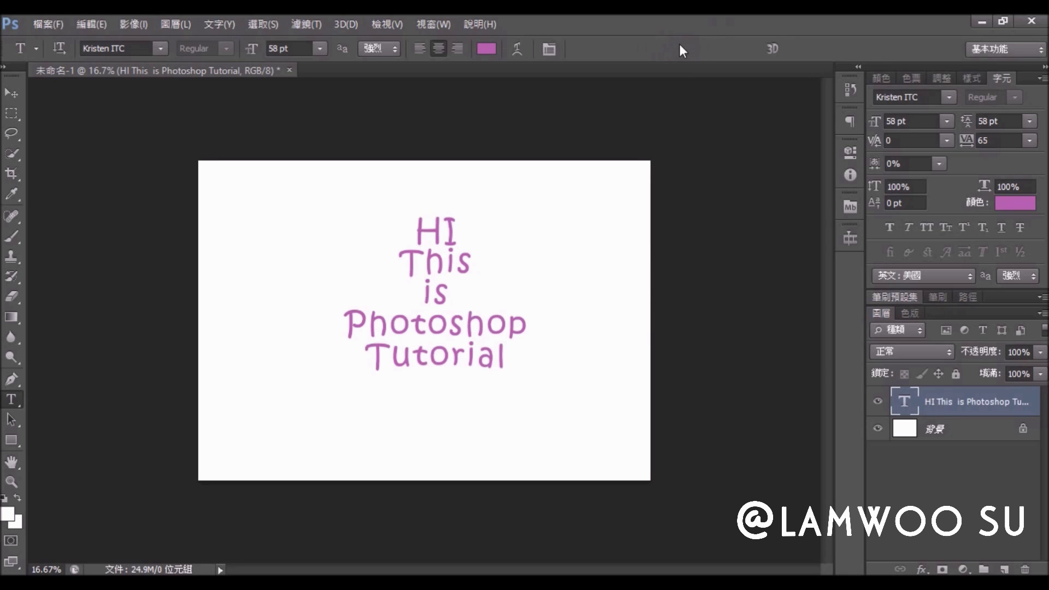
{"action": "left_click", "coordinate": [11, 90]}
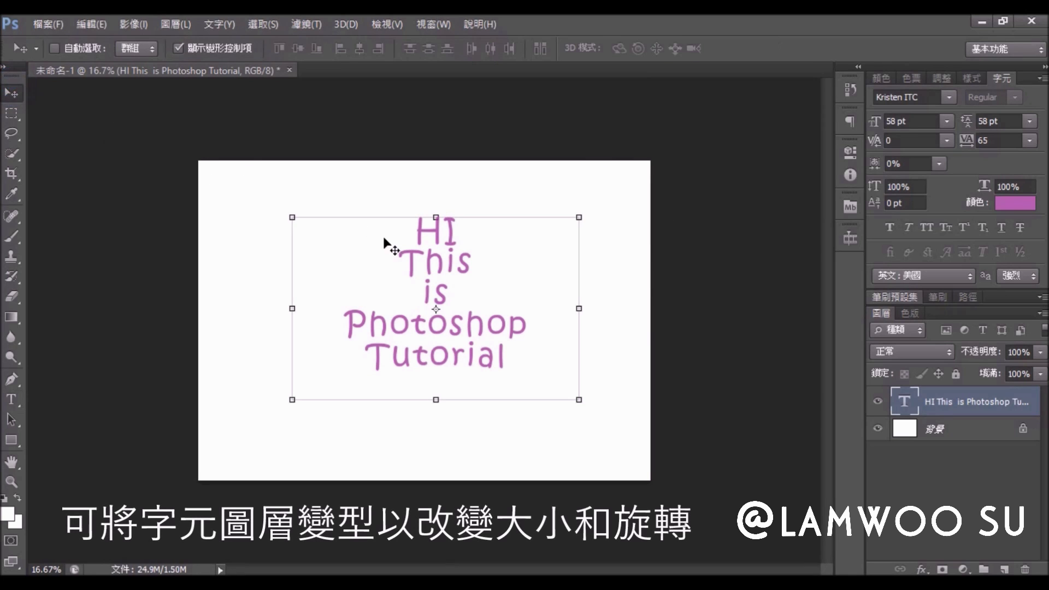
{"action": "left_click_drag", "start_coordinate": [285, 213], "coordinate": [255, 198]}
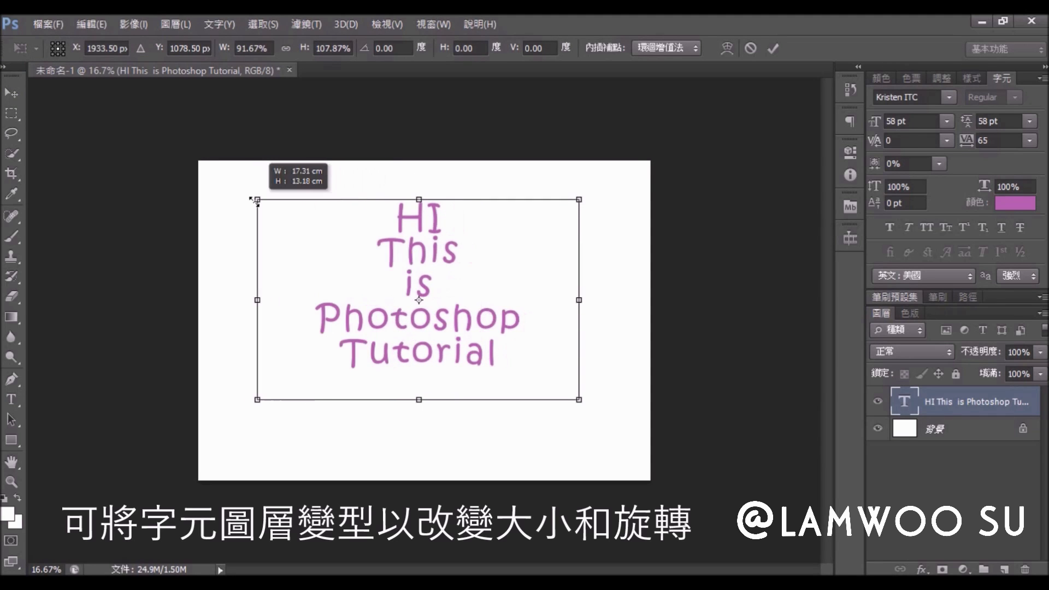
{"action": "left_click", "coordinate": [288, 49]}
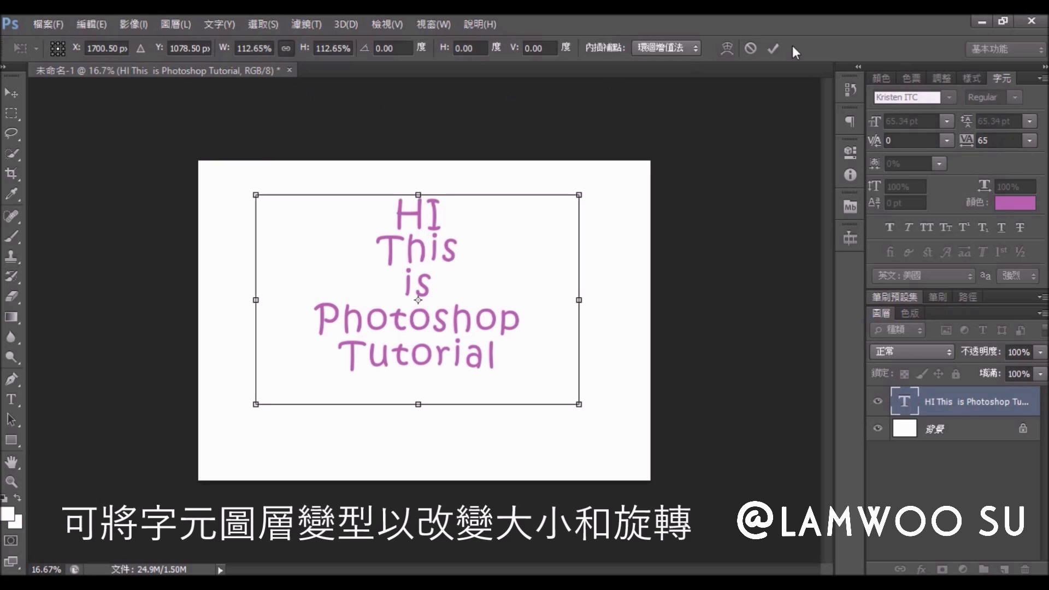
{"action": "left_click", "coordinate": [772, 49]}
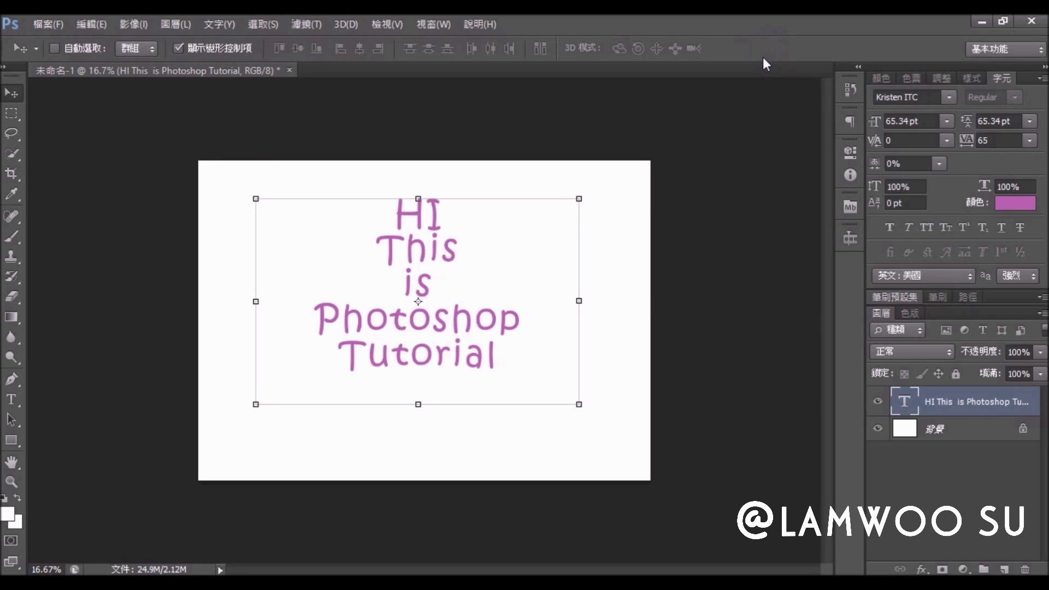
{"action": "left_click", "coordinate": [11, 399]}
{"action": "left_click", "coordinate": [505, 355]}
- Select all lines and switch the font to MS Sans Serif, keeping 65.34 pt
{"action": "mouse_move", "coordinate": [505, 354]}
{"action": "left_mouse_down"}
{"action": "mouse_move", "coordinate": [271, 277]}
{"action": "mouse_move", "coordinate": [229, 218]}
{"action": "left_mouse_up"}
{"action": "left_click", "coordinate": [950, 97]}
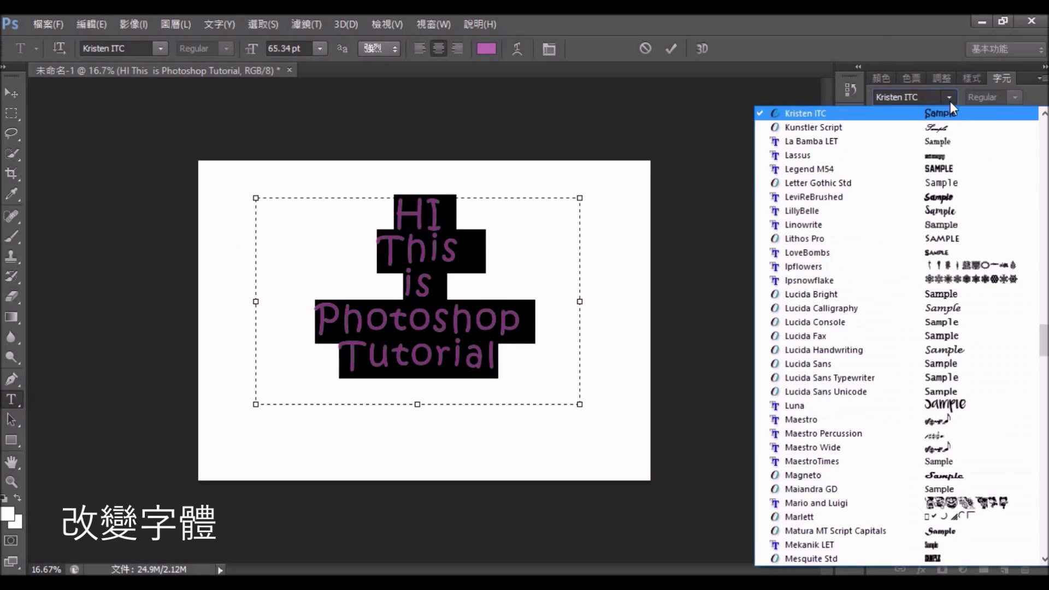
{"action": "scroll", "coordinate": [932, 267], "scroll_direction": "down", "scroll_amount": 1}
{"action": "scroll", "coordinate": [932, 268], "scroll_direction": "down", "scroll_amount": 8}
{"action": "scroll", "coordinate": [932, 267], "scroll_direction": "down", "scroll_amount": 4}
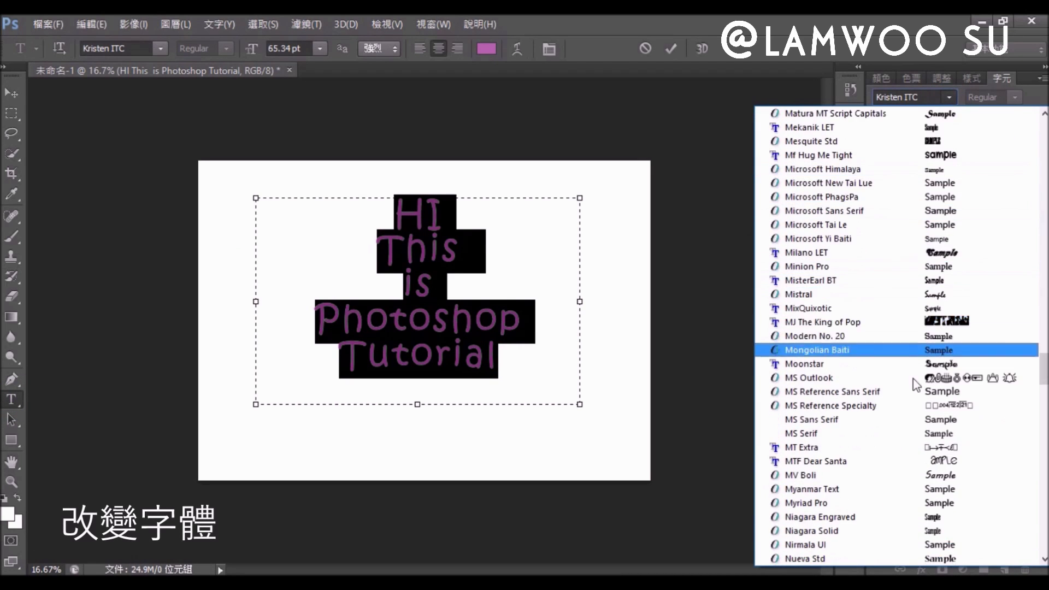
{"action": "left_click", "coordinate": [957, 419]}
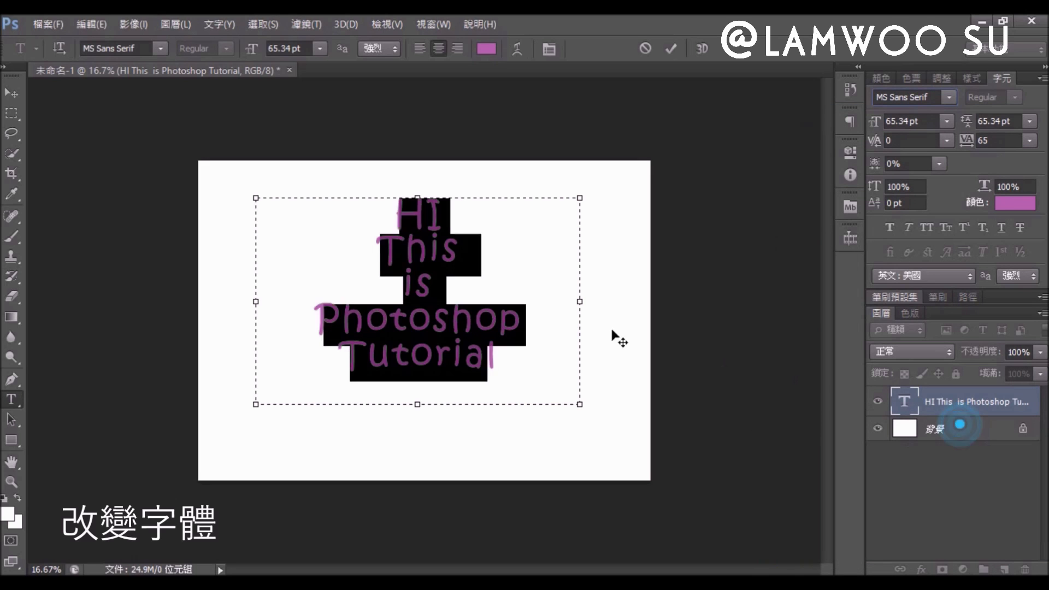
{"action": "left_click", "coordinate": [539, 352]}
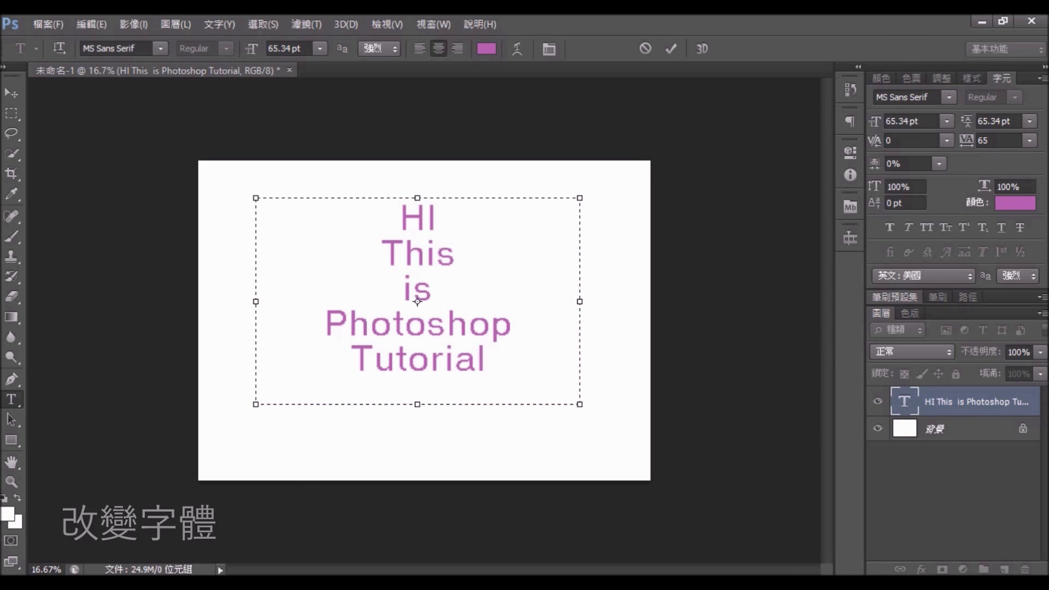
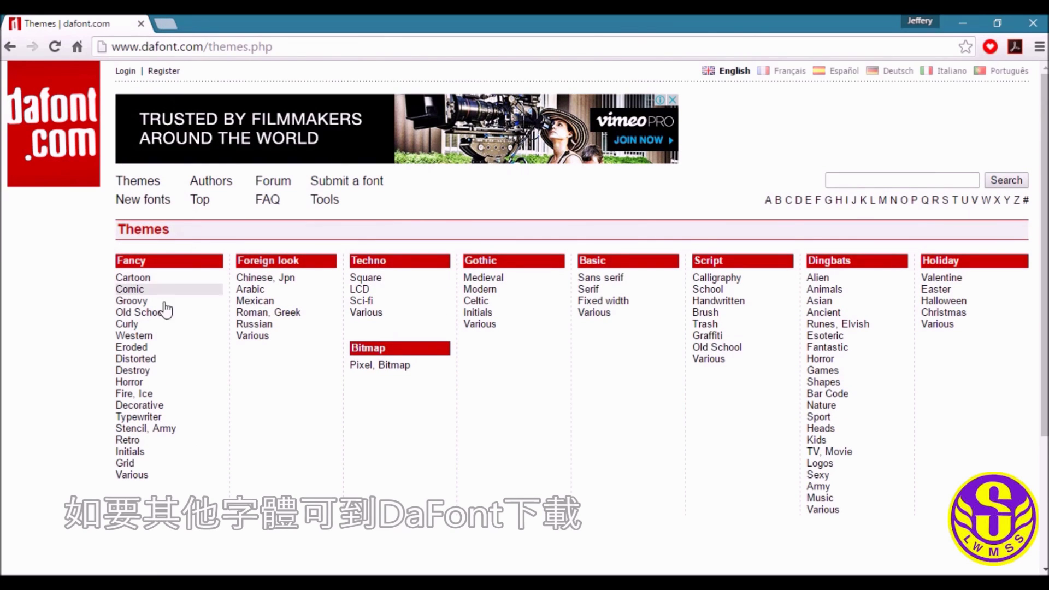
- Browse DaFont's Fancy > Decorative fonts and download Wednesday as wednesday2.zip
{"action": "left_click", "coordinate": [155, 407]}
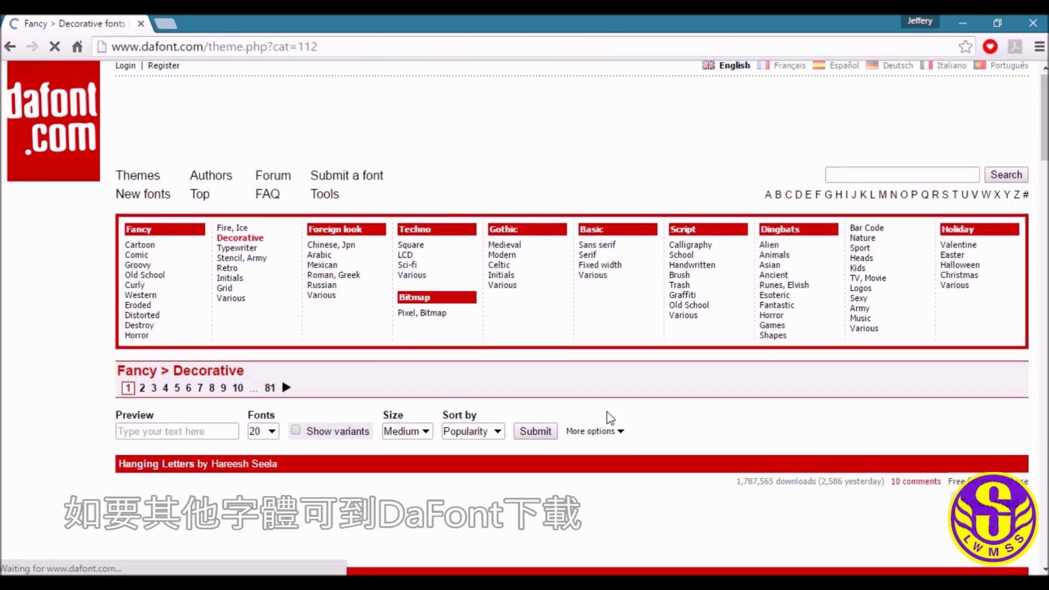
{"action": "scroll", "coordinate": [609, 417], "scroll_direction": "down", "scroll_amount": 3}
{"action": "scroll", "coordinate": [620, 410], "scroll_direction": "down", "scroll_amount": 4}
{"action": "scroll", "coordinate": [621, 409], "scroll_direction": "down", "scroll_amount": 5}
{"action": "scroll", "coordinate": [621, 408], "scroll_direction": "down", "scroll_amount": 1}
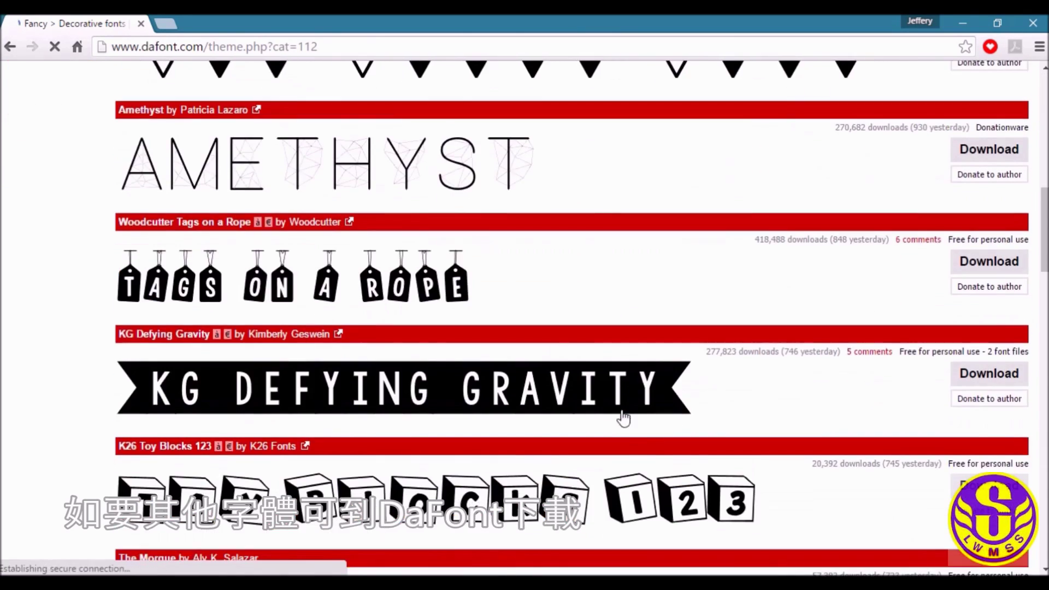
{"action": "scroll", "coordinate": [621, 410], "scroll_direction": "down", "scroll_amount": 6}
{"action": "scroll", "coordinate": [621, 411], "scroll_direction": "down", "scroll_amount": 3}
{"action": "scroll", "coordinate": [622, 413], "scroll_direction": "down", "scroll_amount": 2}
{"action": "scroll", "coordinate": [622, 415], "scroll_direction": "down", "scroll_amount": 4}
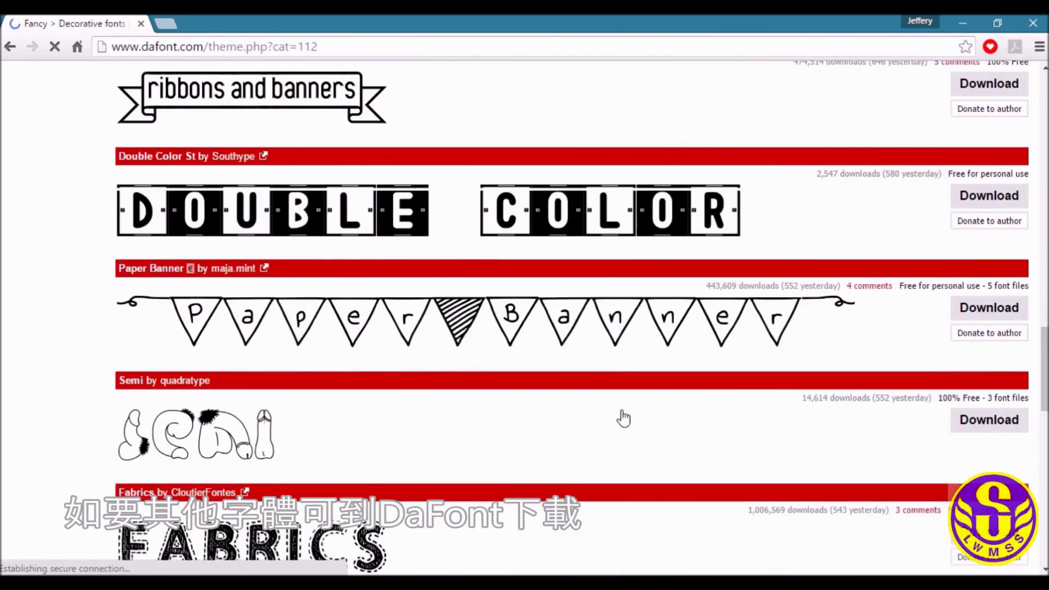
{"action": "scroll", "coordinate": [623, 417], "scroll_direction": "down", "scroll_amount": 3}
{"action": "scroll", "coordinate": [623, 417], "scroll_direction": "down", "scroll_amount": 5}
{"action": "scroll", "coordinate": [624, 417], "scroll_direction": "down", "scroll_amount": 3}
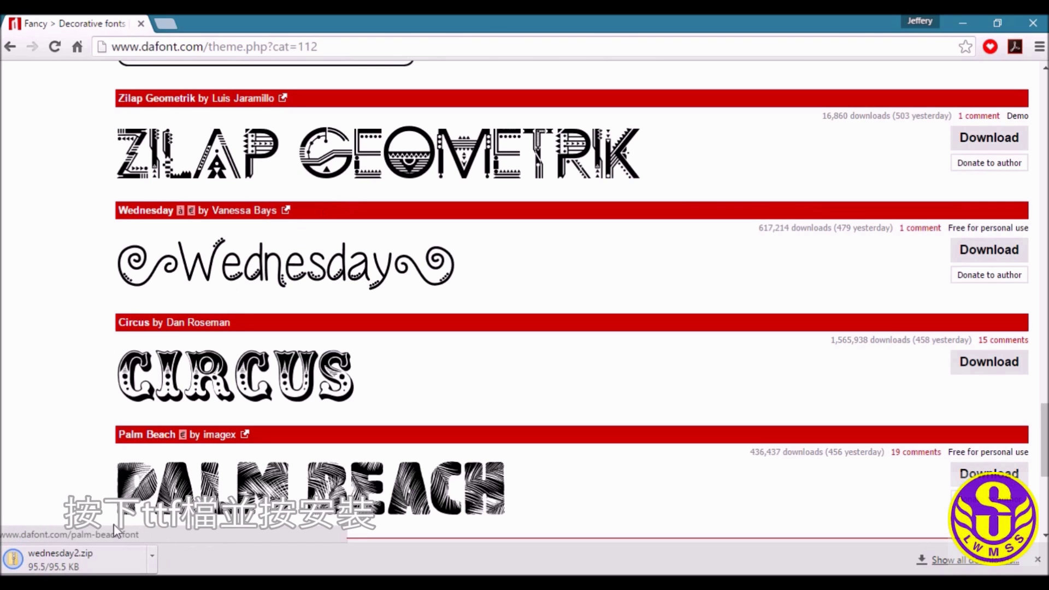
- Install the Wednesday TrueType font from wednesday2.zip, then close the preview and folder windows
{"action": "left_click", "coordinate": [109, 558]}
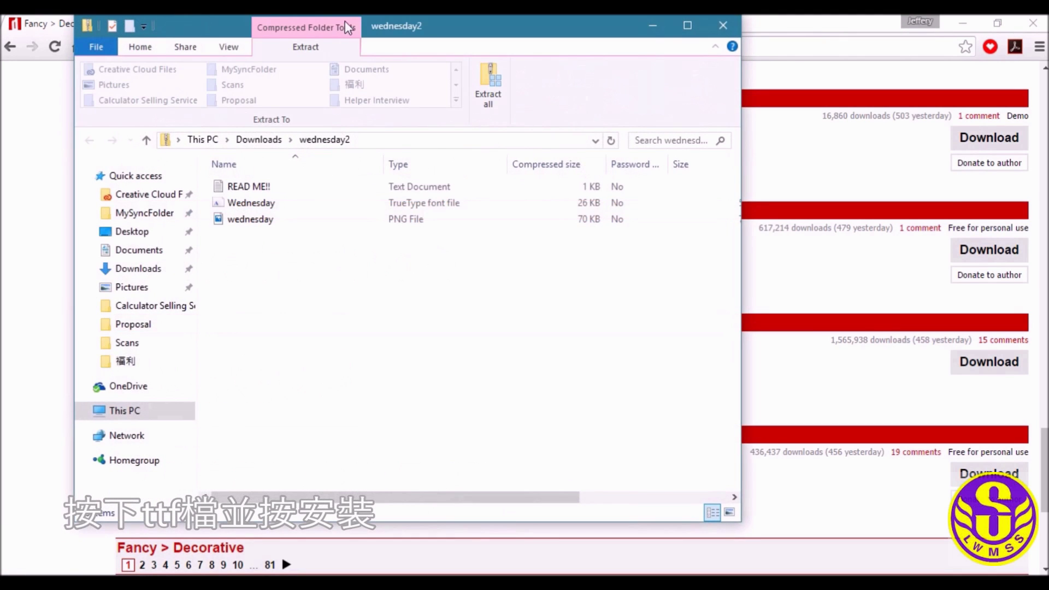
{"action": "left_click_drag", "start_coordinate": [345, 25], "coordinate": [385, 24]}
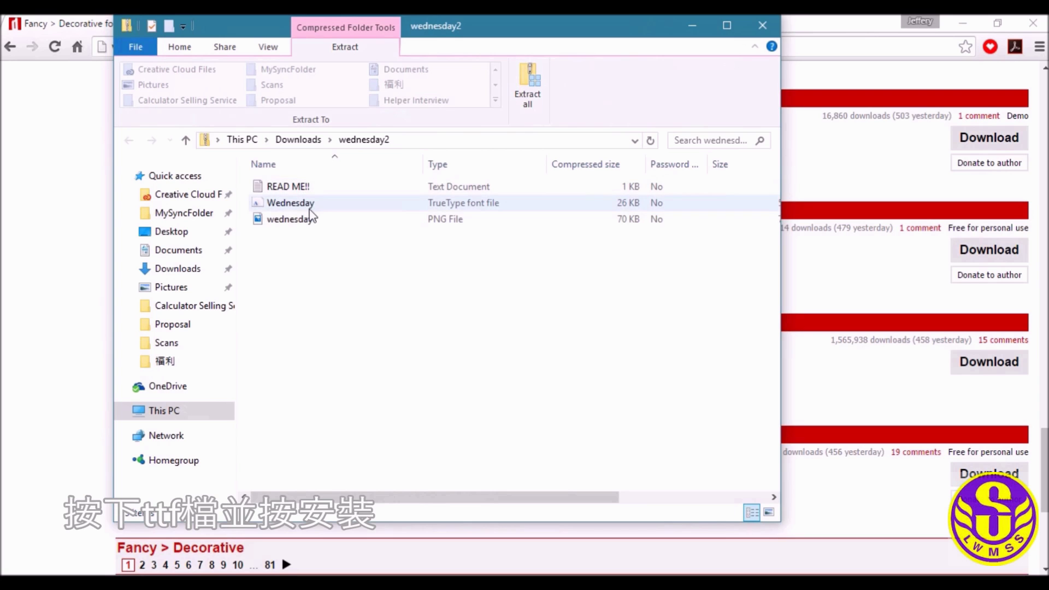
{"action": "double_click", "coordinate": [305, 207]}
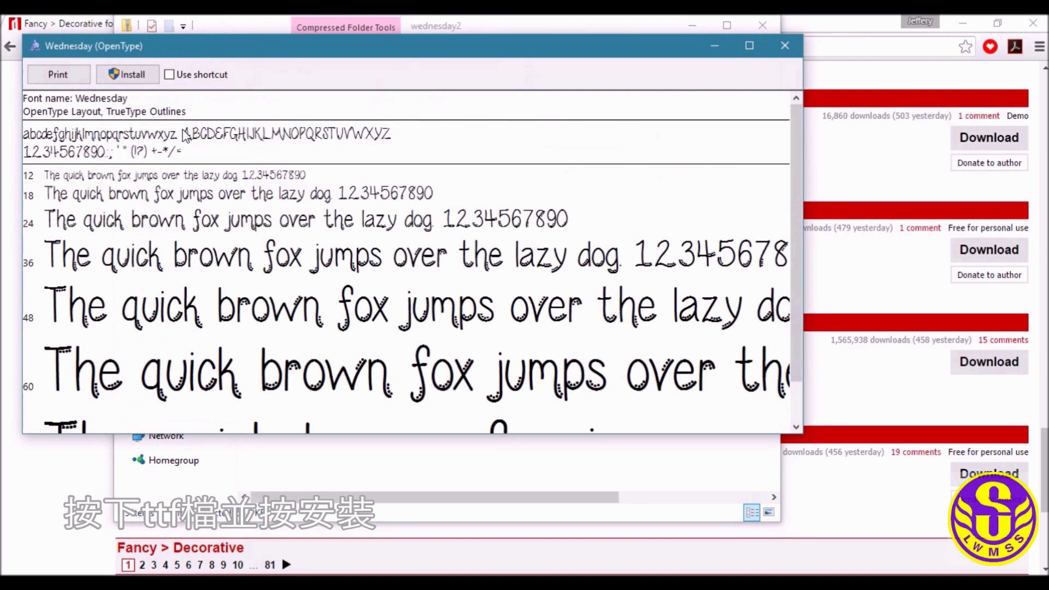
{"action": "left_click", "coordinate": [142, 73]}
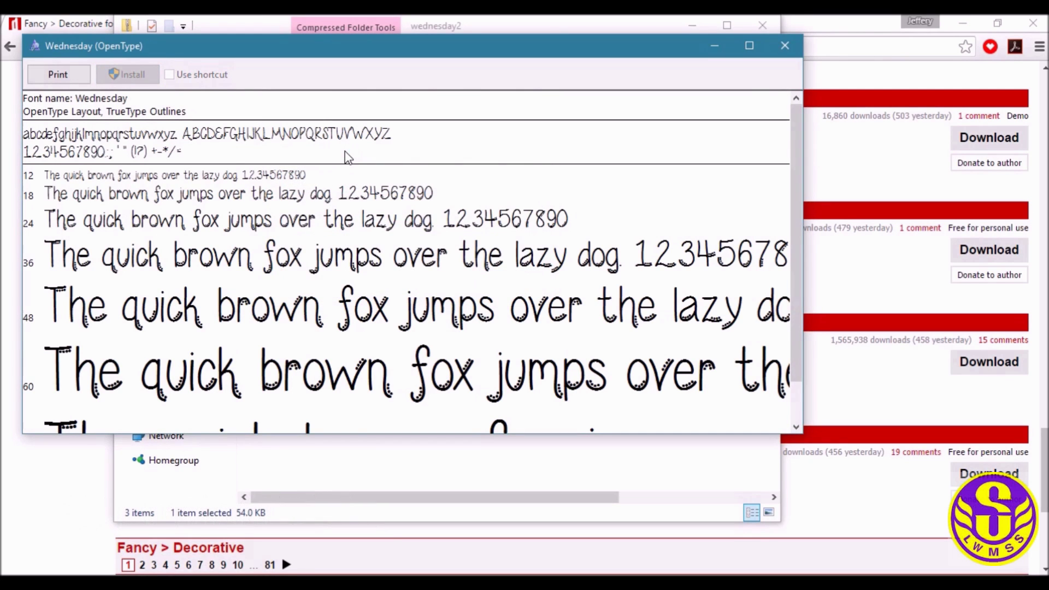
{"action": "left_click", "coordinate": [785, 45]}
{"action": "left_click", "coordinate": [764, 26]}
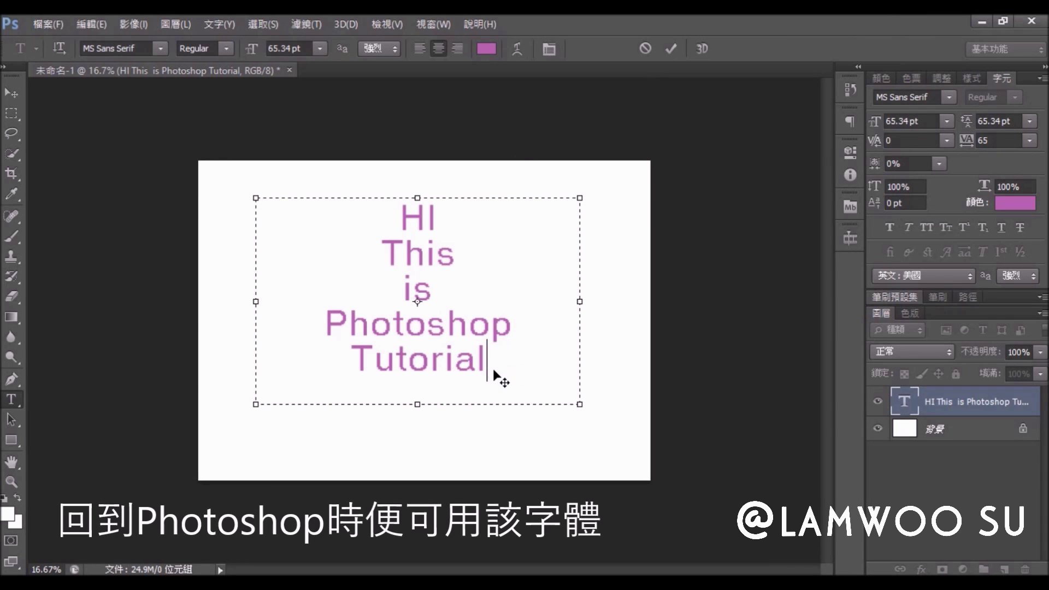
- Set all of the tutorial text to the Wednesday font
{"action": "key", "text": "ctrl+a"}
{"action": "left_click", "coordinate": [879, 97]}
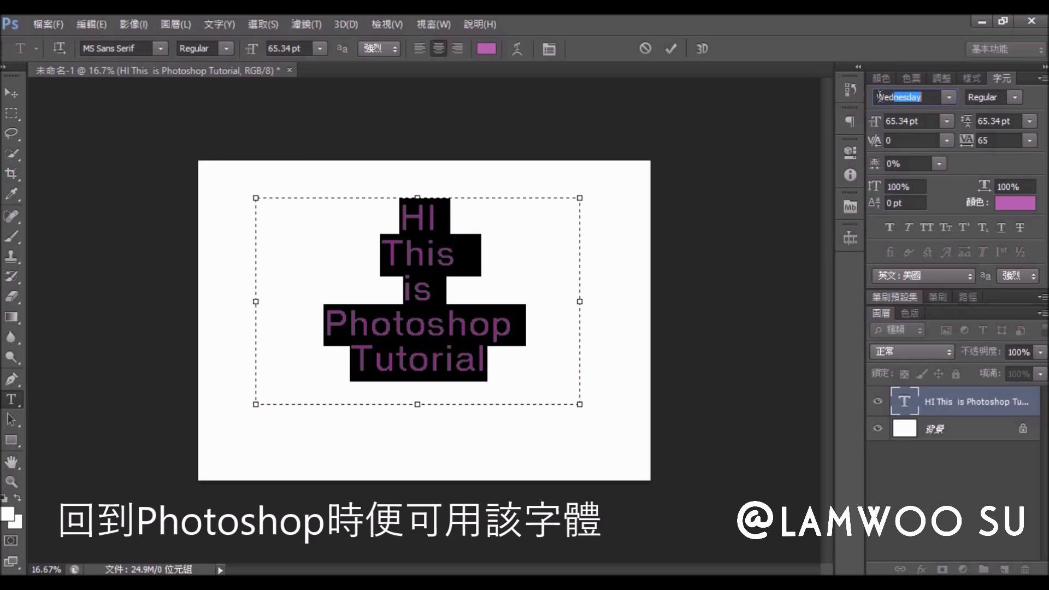
{"action": "type", "text": "ne"}
{"action": "key", "text": "Return"}
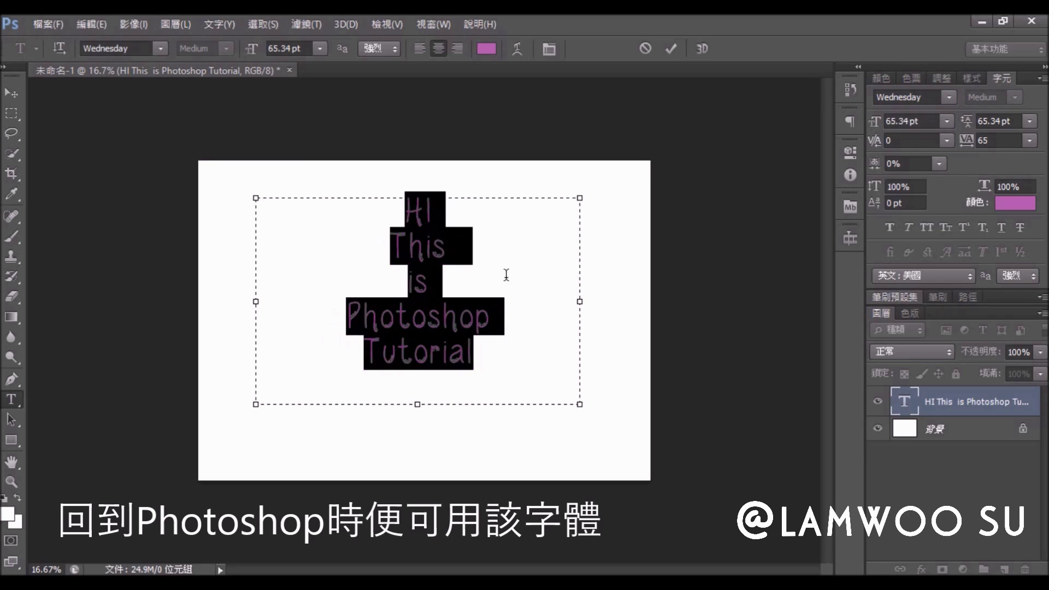
- Set the text size to 74.34 pt with 69.34 pt leading and commit
{"action": "left_click", "coordinate": [507, 328]}
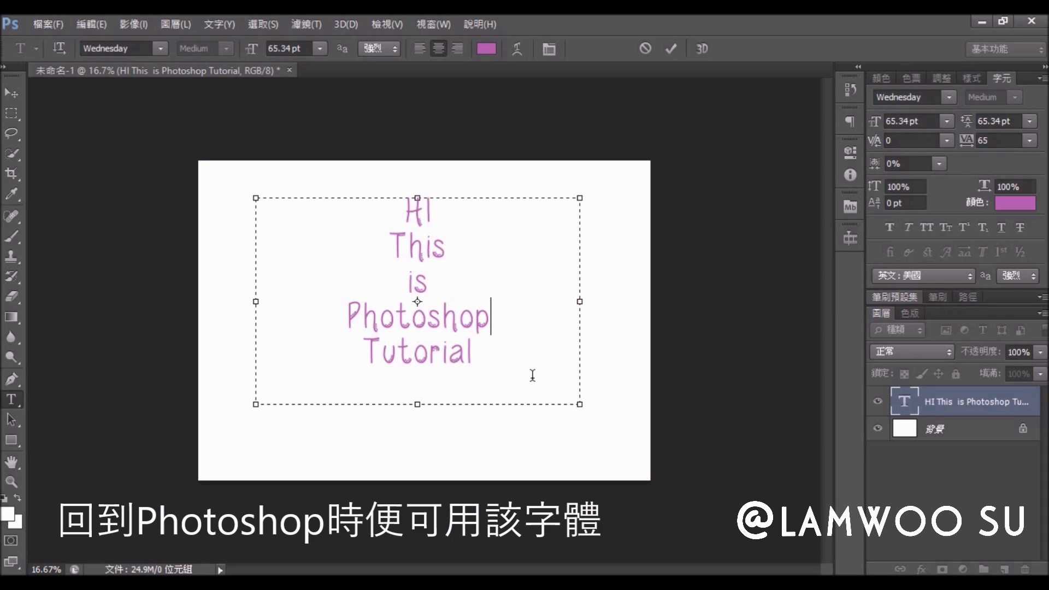
{"action": "left_click_drag", "start_coordinate": [509, 371], "coordinate": [230, 180]}
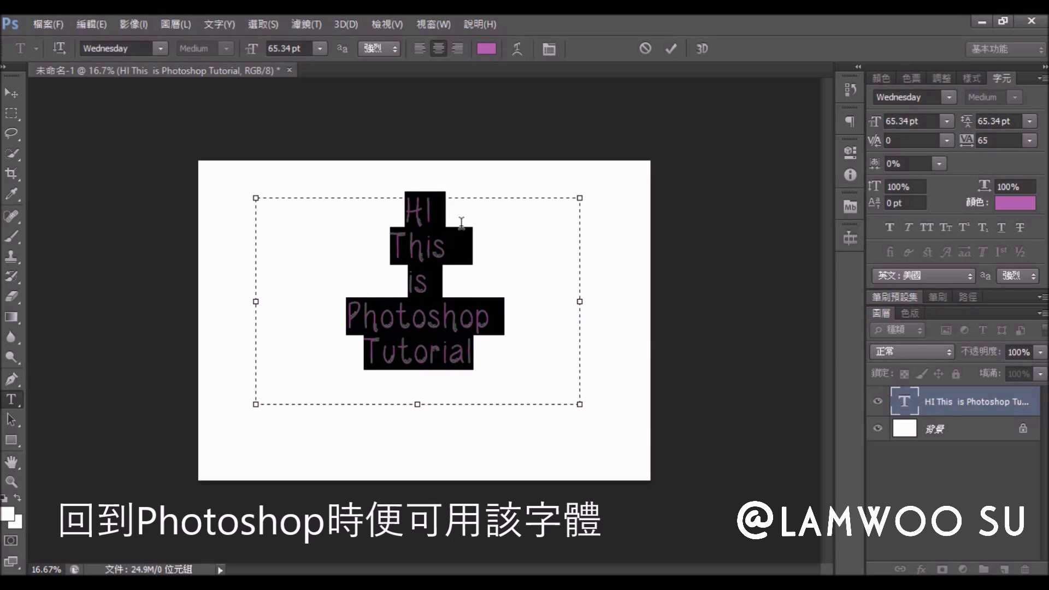
{"action": "left_click", "coordinate": [1011, 123]}
{"action": "key", "text": "Up"}
{"action": "key", "text": "Up"}
{"action": "left_click", "coordinate": [908, 121]}
{"action": "key", "text": "Up"}
{"action": "key", "text": "Up"}
{"action": "key", "text": "Up"}
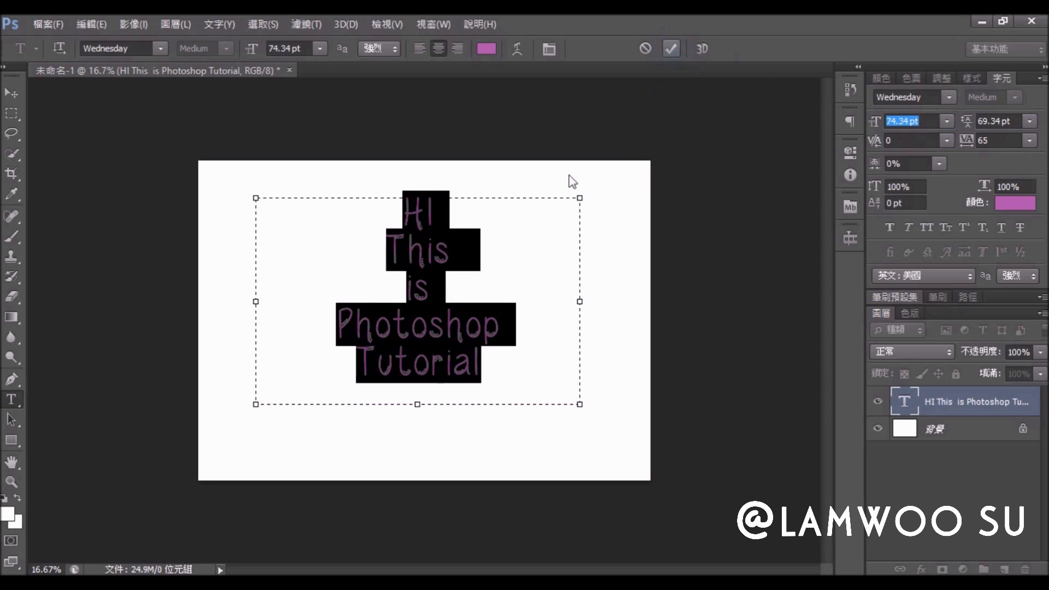
{"action": "key", "text": "ctrl+Return"}
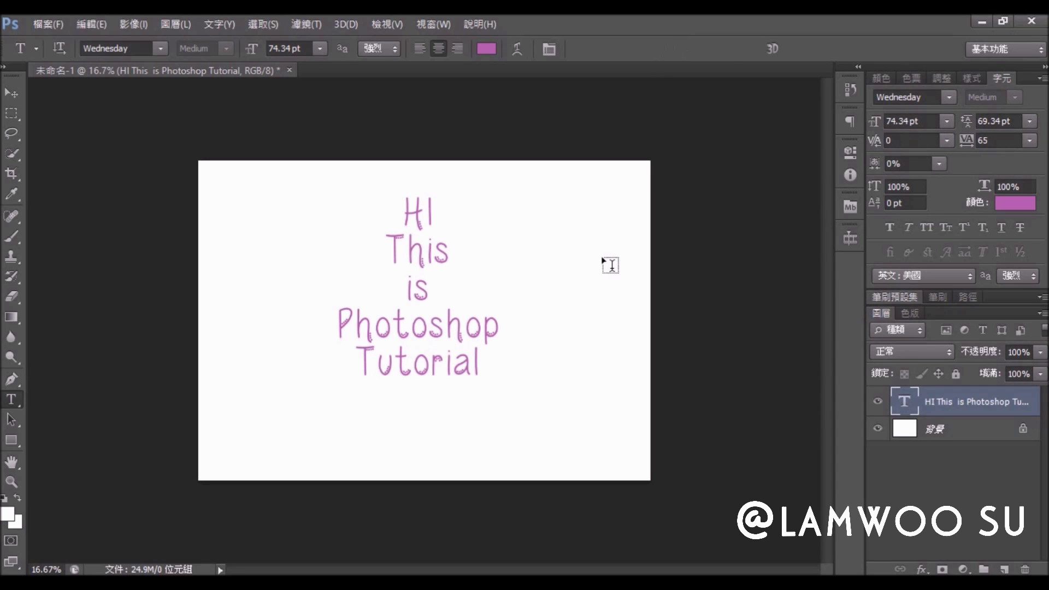
- Select the tutorial text and choose the Arc warp style
{"action": "left_click", "coordinate": [487, 366]}
{"action": "key", "text": "ctrl+a"}
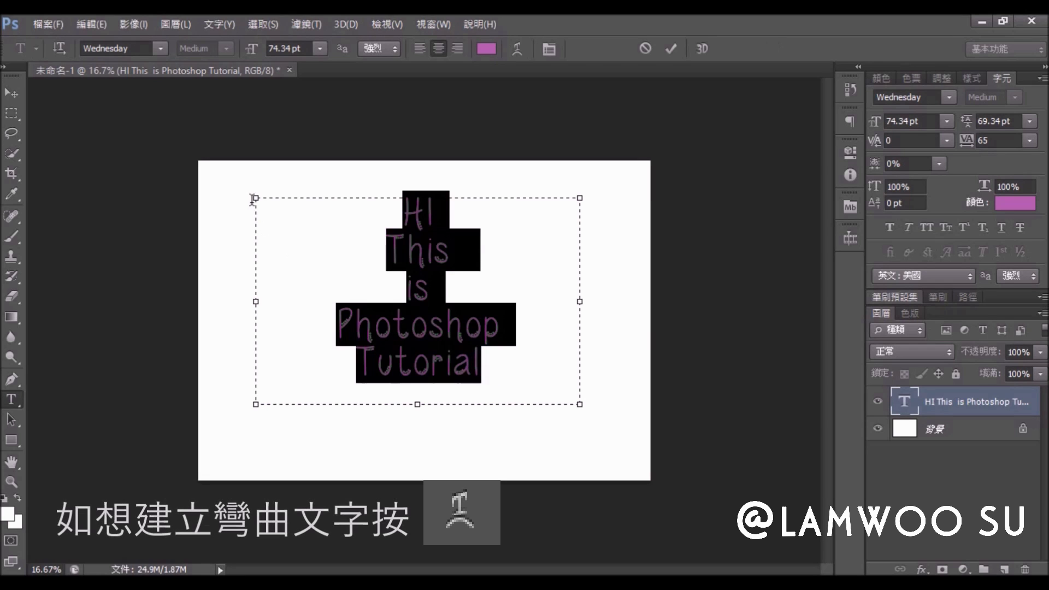
{"action": "left_click", "coordinate": [518, 48]}
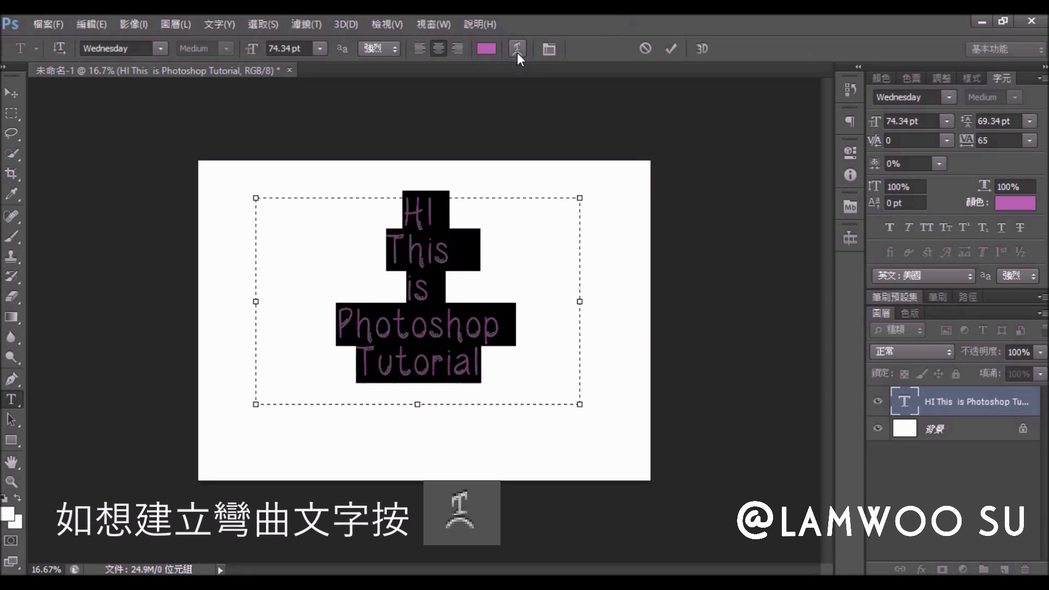
{"action": "left_click", "coordinate": [518, 49]}
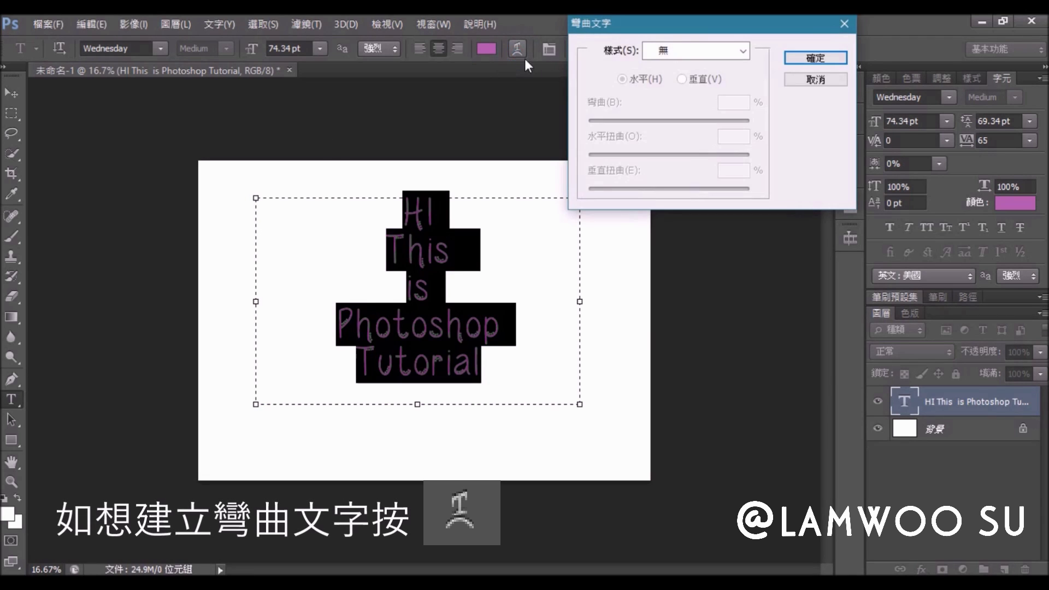
{"action": "left_click", "coordinate": [678, 54]}
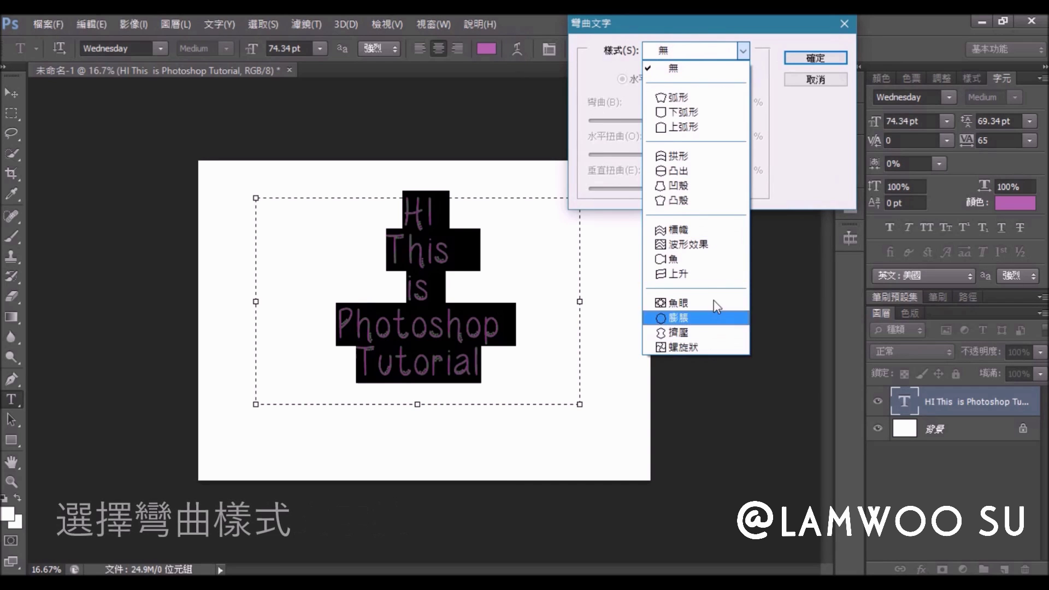
{"action": "left_click", "coordinate": [720, 101]}
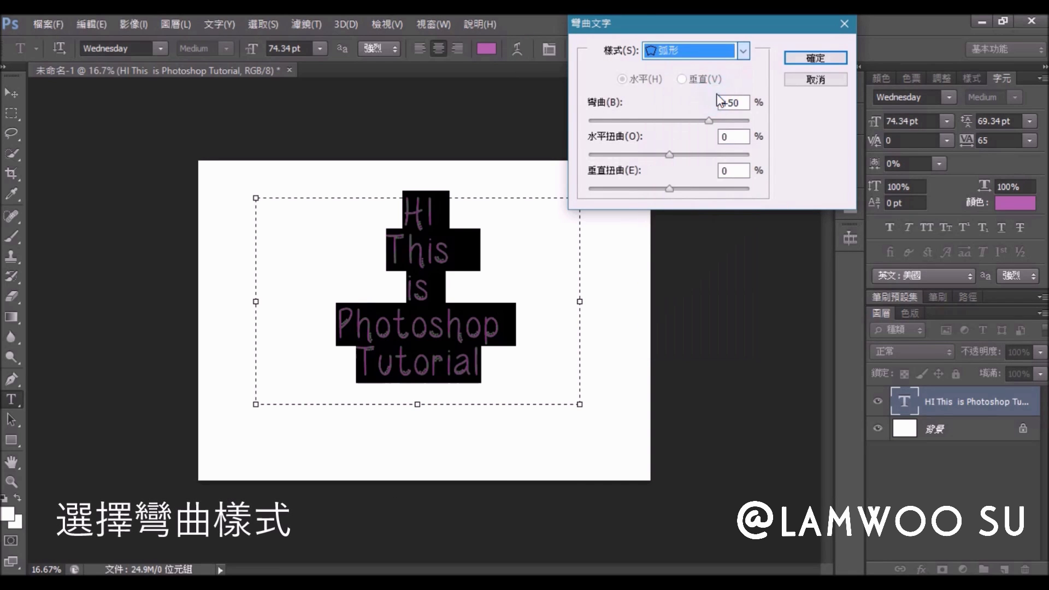
- Set the arc to Bend +10, Horizontal +31, Vertical -47 and commit the warp
{"action": "mouse_move", "coordinate": [710, 120]}
{"action": "left_mouse_down"}
{"action": "mouse_move", "coordinate": [677, 127]}
{"action": "mouse_move", "coordinate": [638, 155]}
{"action": "left_mouse_up"}
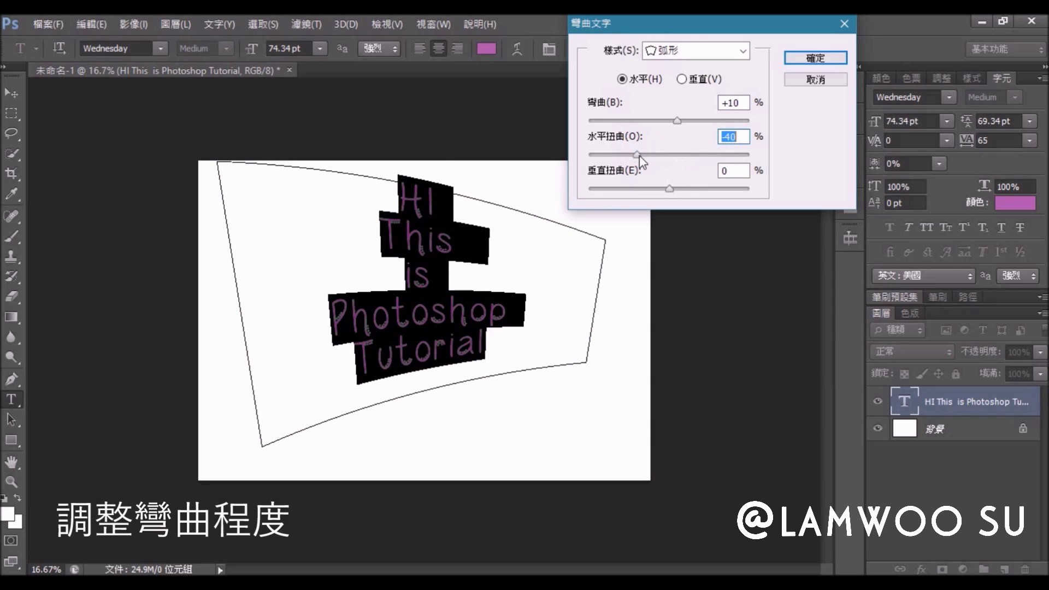
{"action": "left_click_drag", "start_coordinate": [638, 155], "coordinate": [695, 154]}
{"action": "left_click_drag", "start_coordinate": [670, 189], "coordinate": [632, 190]}
{"action": "left_click", "coordinate": [597, 230]}
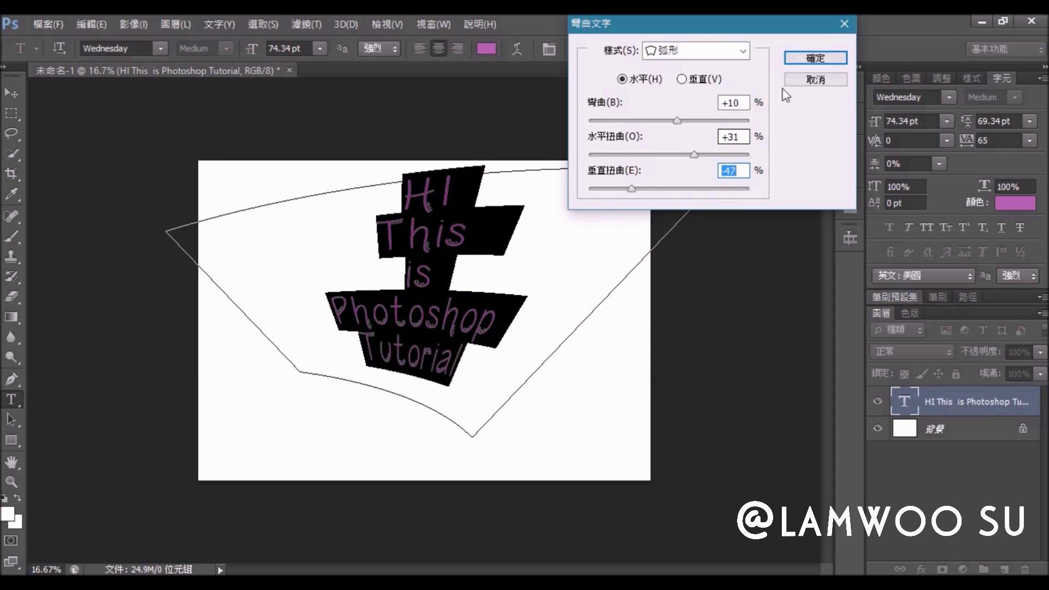
{"action": "left_click", "coordinate": [815, 56]}
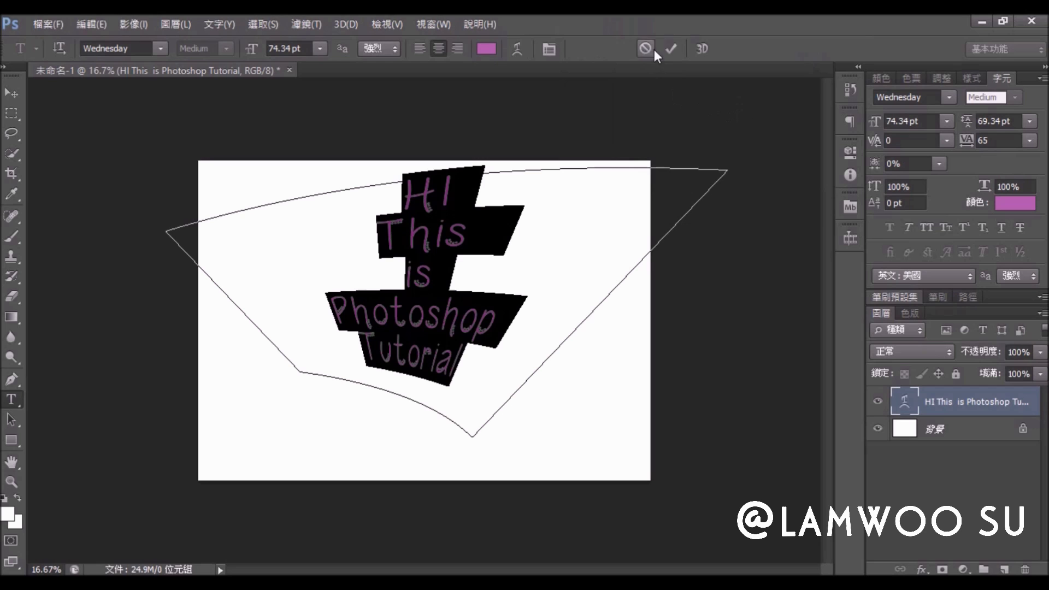
{"action": "key", "text": "ctrl+h"}
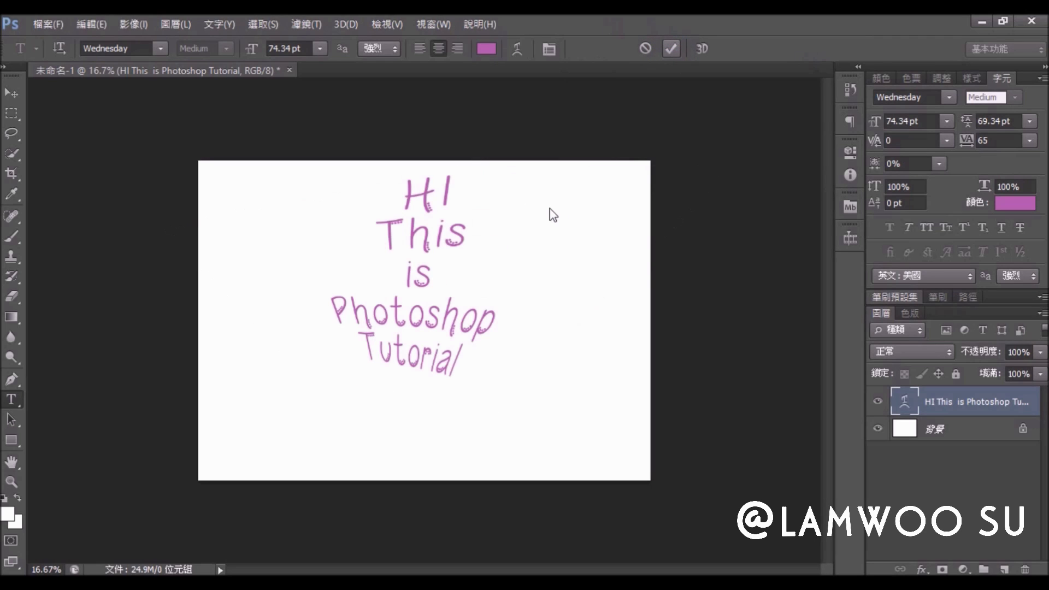
{"action": "key", "text": "ctrl+Return"}
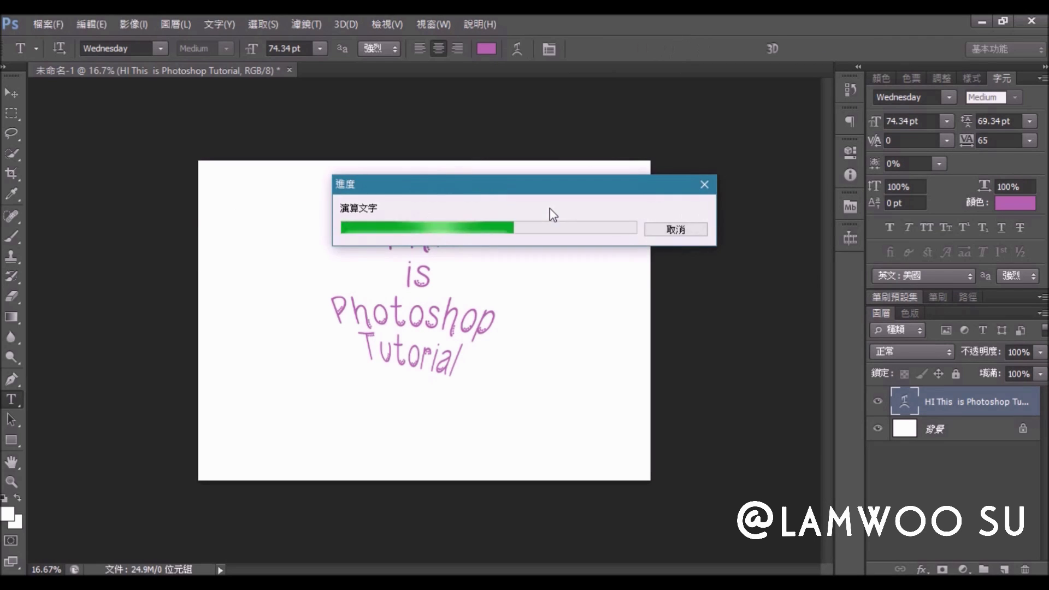
- Nudge the warped text down and add a drop shadow pushed farther from it
{"action": "left_click", "coordinate": [11, 93]}
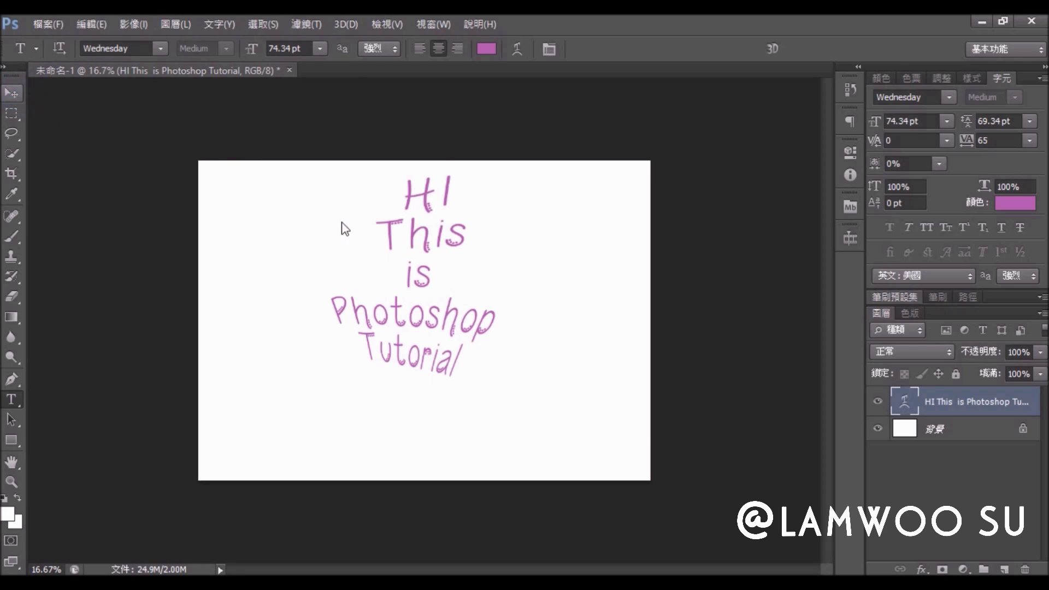
{"action": "mouse_move", "coordinate": [417, 239]}
{"action": "left_mouse_down"}
{"action": "mouse_move", "coordinate": [399, 250]}
{"action": "mouse_move", "coordinate": [419, 282]}
{"action": "left_mouse_up"}
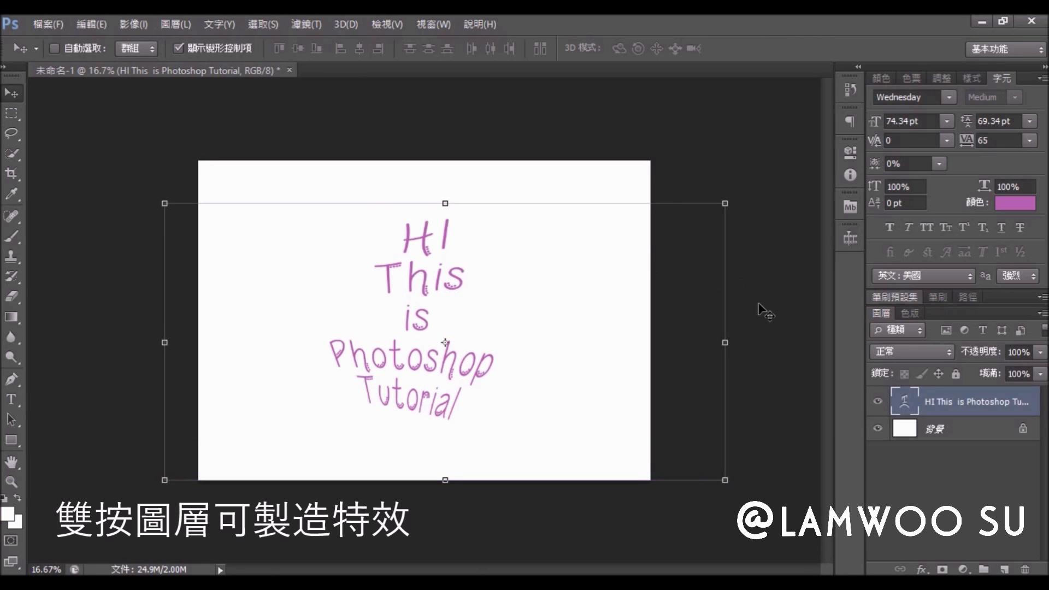
{"action": "double_click", "coordinate": [965, 403]}
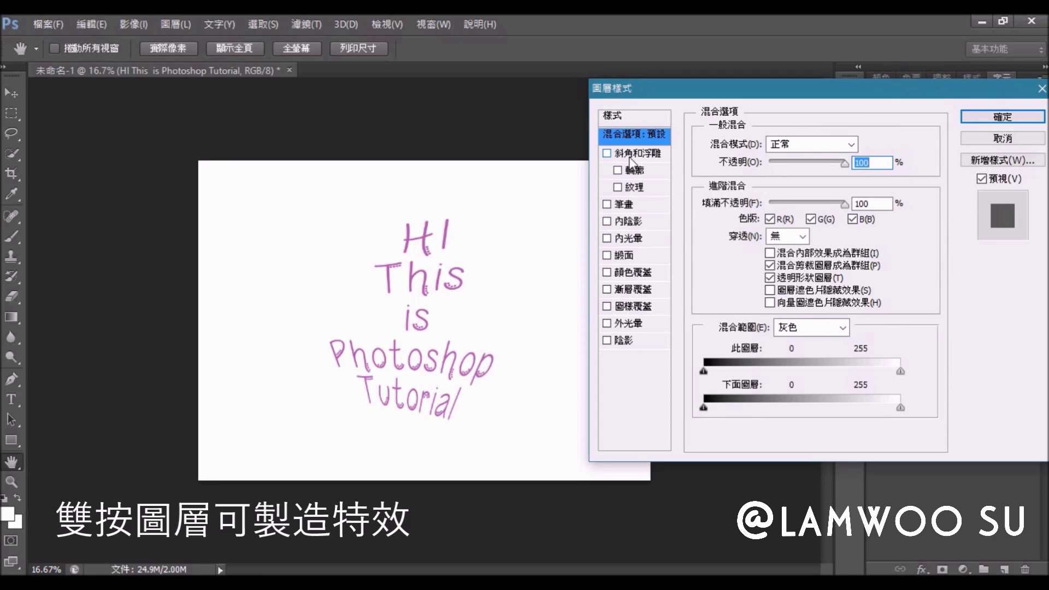
{"action": "left_click", "coordinate": [610, 341]}
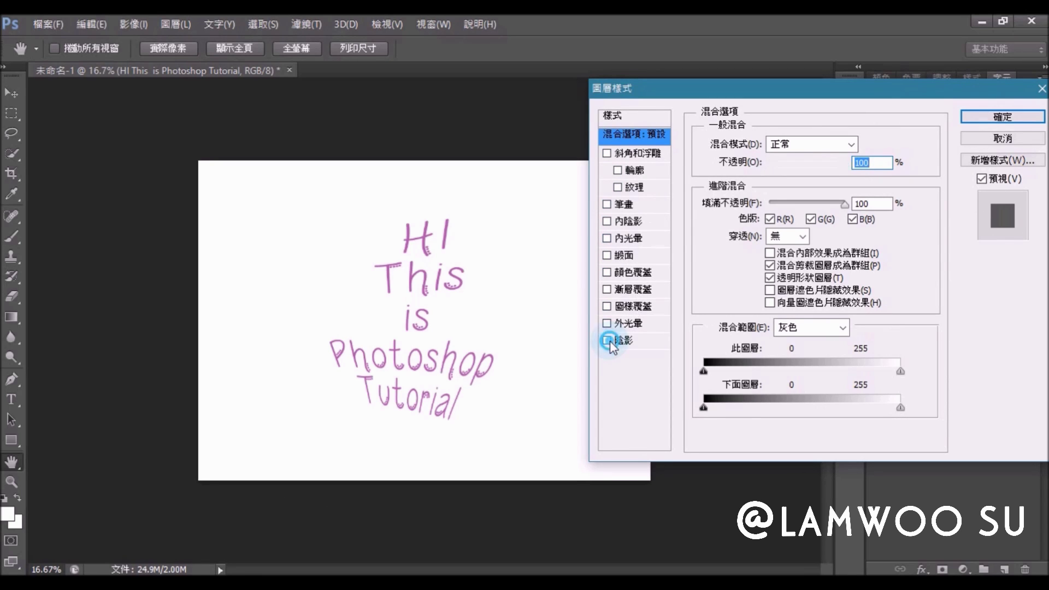
{"action": "left_click", "coordinate": [647, 342]}
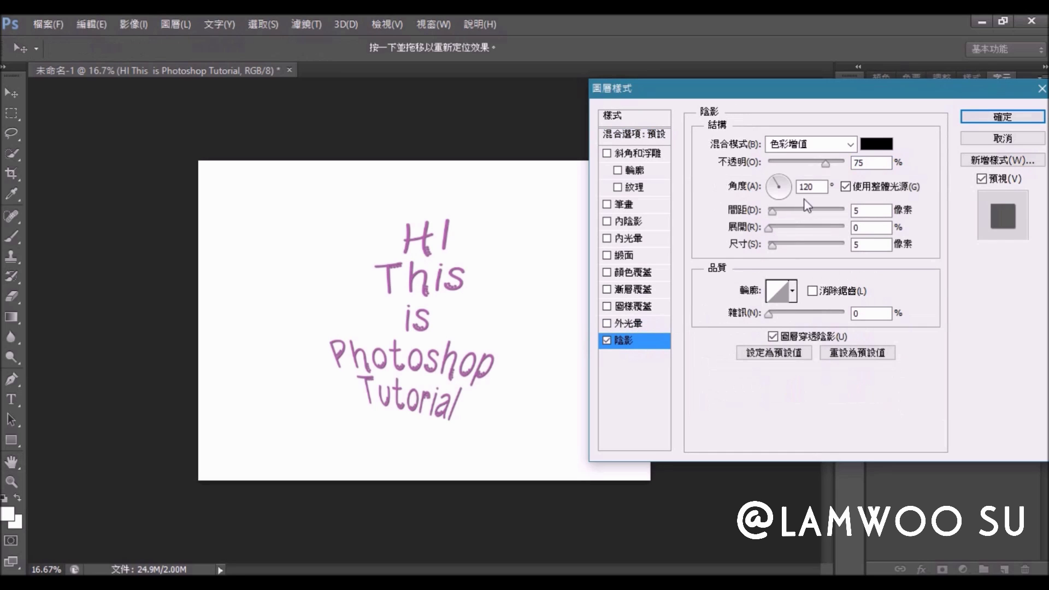
{"action": "mouse_move", "coordinate": [773, 210]}
{"action": "left_mouse_down"}
{"action": "mouse_move", "coordinate": [785, 211]}
{"action": "mouse_move", "coordinate": [781, 245]}
{"action": "mouse_move", "coordinate": [792, 254]}
{"action": "left_mouse_up"}
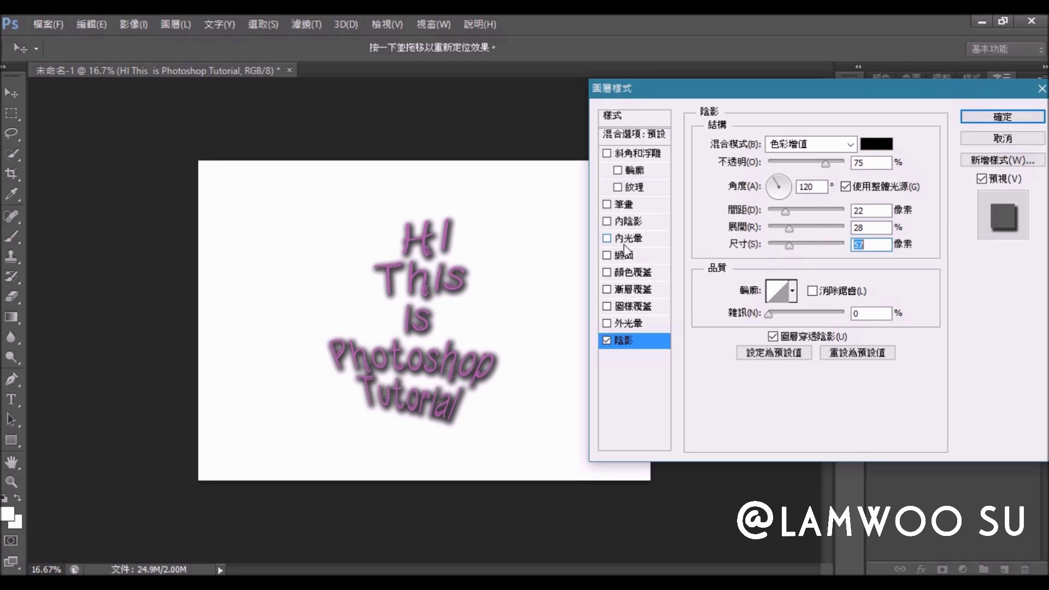
- Add a soft pale outer glow with its spread widened to 29%
{"action": "left_click", "coordinate": [606, 323]}
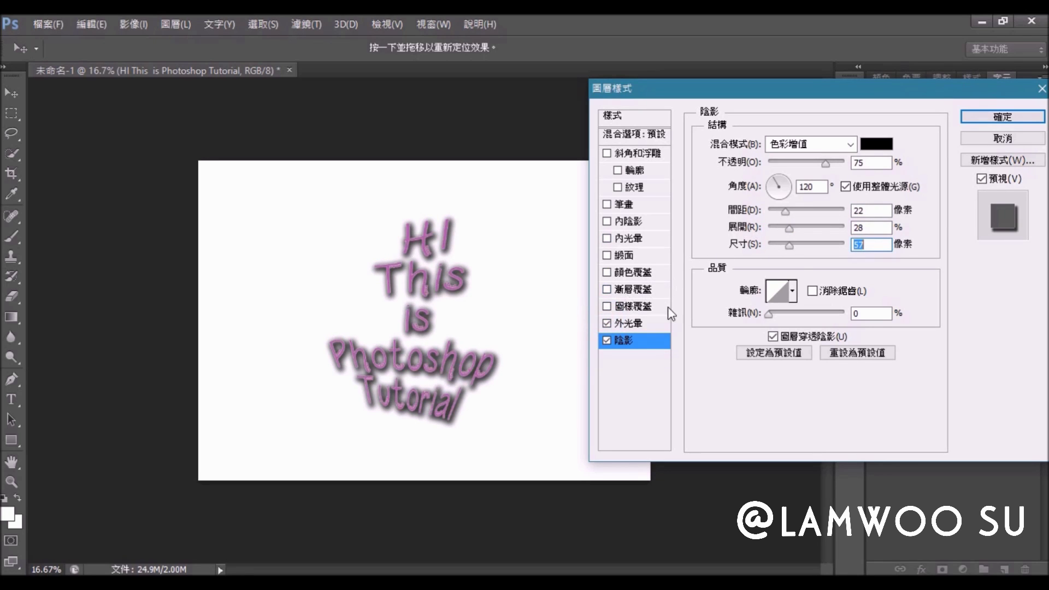
{"action": "left_click", "coordinate": [651, 322]}
{"action": "mouse_move", "coordinate": [770, 263]}
{"action": "left_mouse_down"}
{"action": "mouse_move", "coordinate": [795, 260]}
{"action": "mouse_move", "coordinate": [805, 265]}
{"action": "mouse_move", "coordinate": [791, 263]}
{"action": "mouse_move", "coordinate": [790, 281]}
{"action": "mouse_move", "coordinate": [817, 279]}
{"action": "left_mouse_up"}
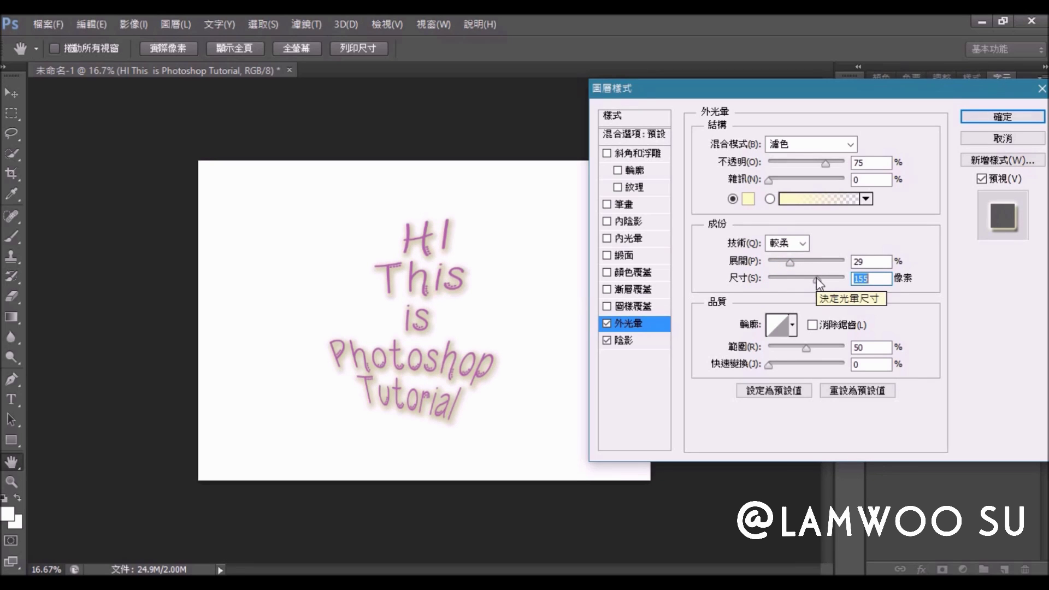
- Apply the shadow and glow, then move the text block up and left toward centre
{"action": "left_click", "coordinate": [1011, 118]}
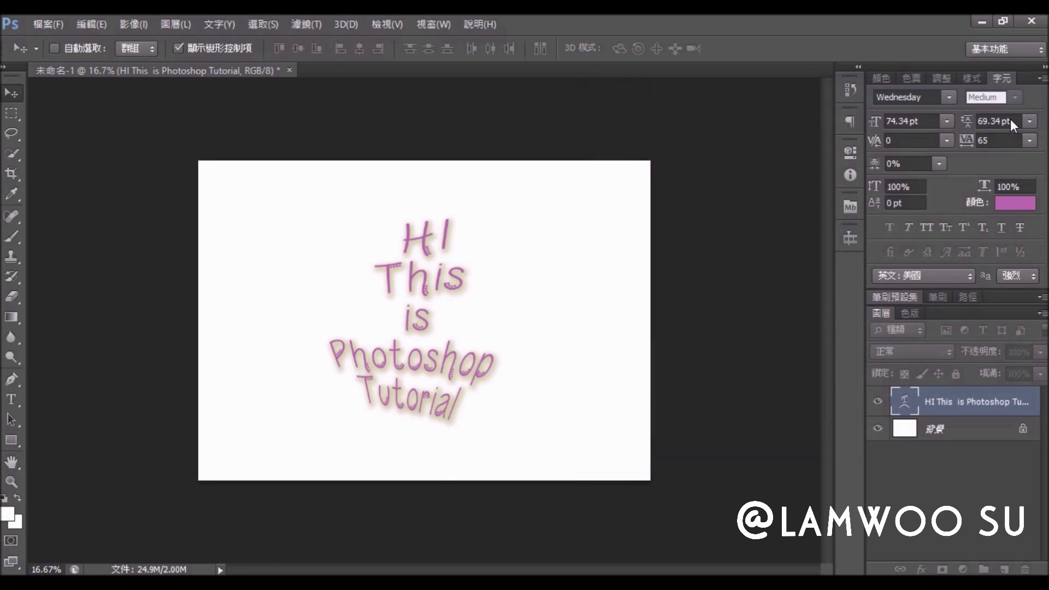
{"action": "mouse_move", "coordinate": [540, 327]}
{"action": "left_mouse_down"}
{"action": "mouse_move", "coordinate": [491, 297]}
{"action": "mouse_move", "coordinate": [529, 295]}
{"action": "left_mouse_up"}
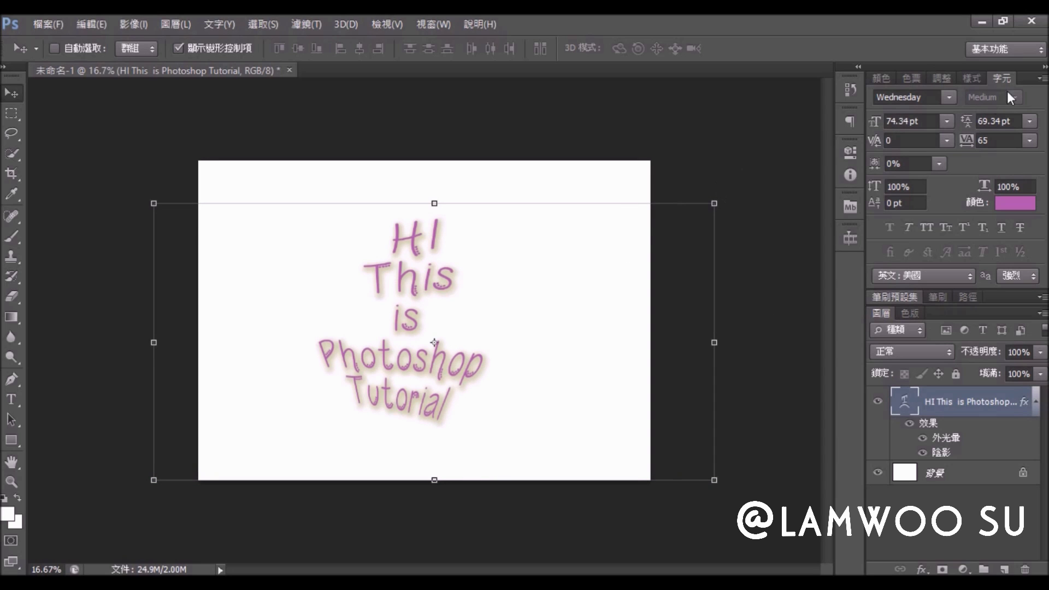
{"action": "left_click", "coordinate": [445, 22]}
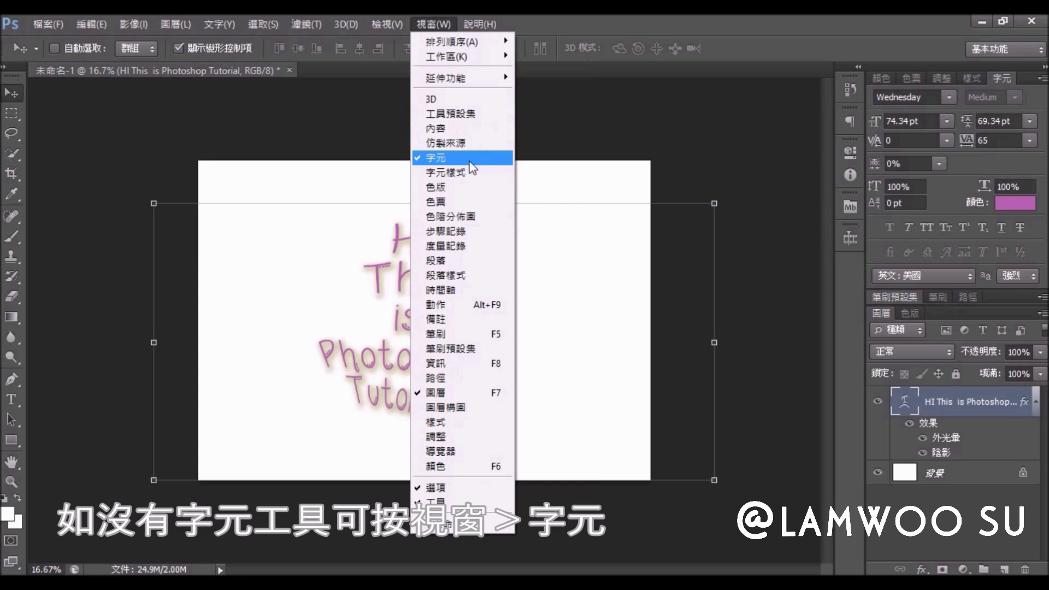
{"action": "left_click", "coordinate": [548, 162]}
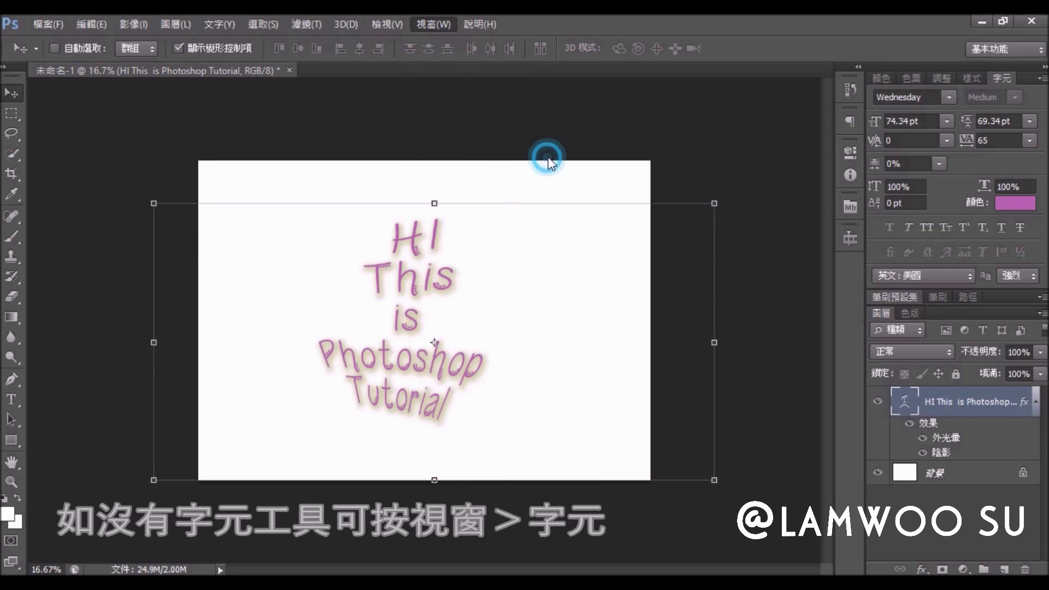
{"action": "left_click", "coordinate": [9, 399]}
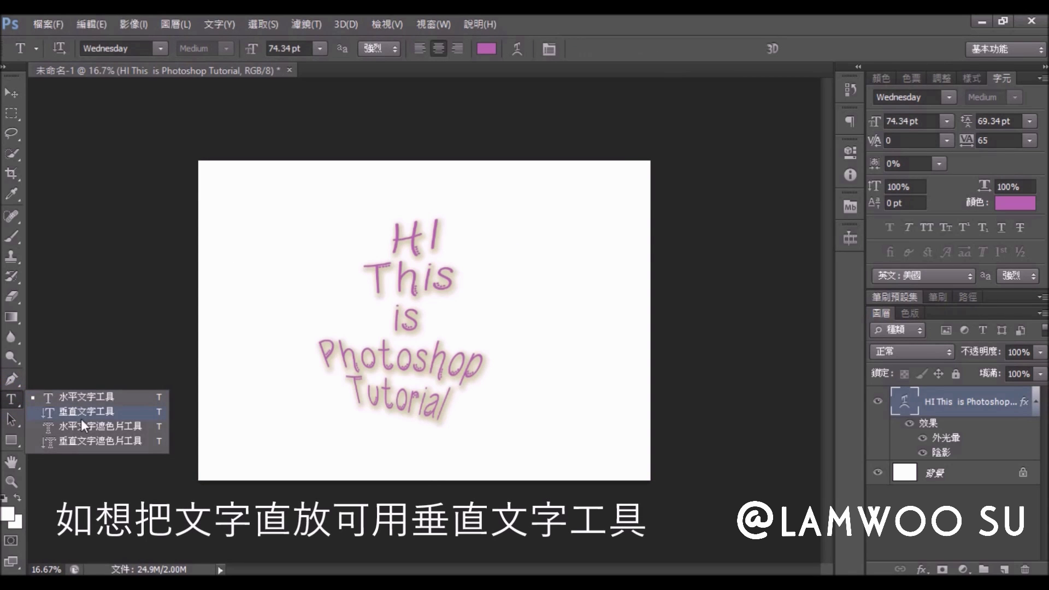
- Add vertical text '打直的字' in a box on the canvas's right side
{"action": "left_click", "coordinate": [82, 415]}
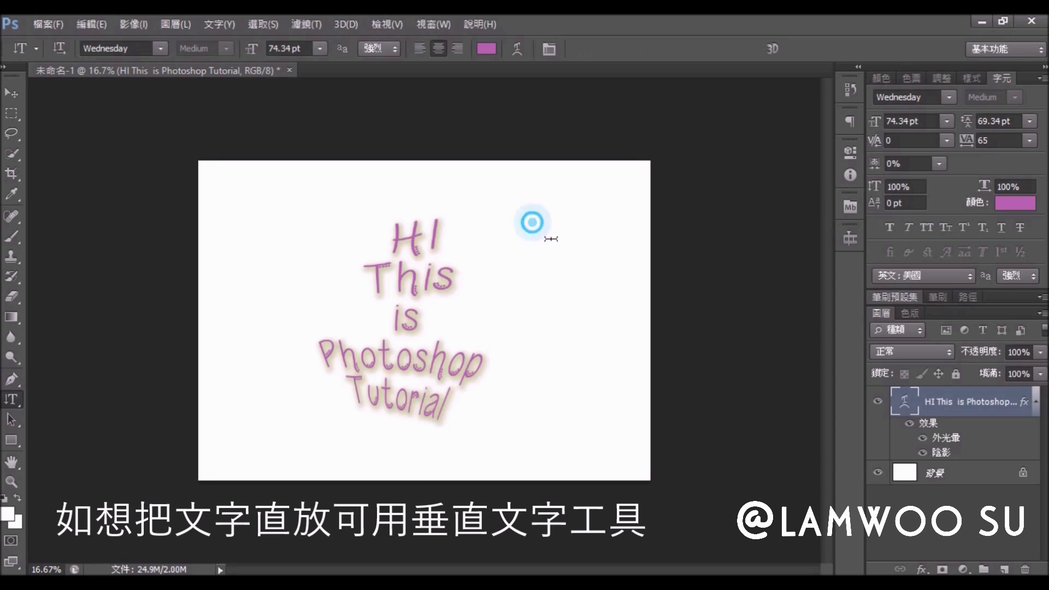
{"action": "left_click_drag", "start_coordinate": [534, 223], "coordinate": [627, 447]}
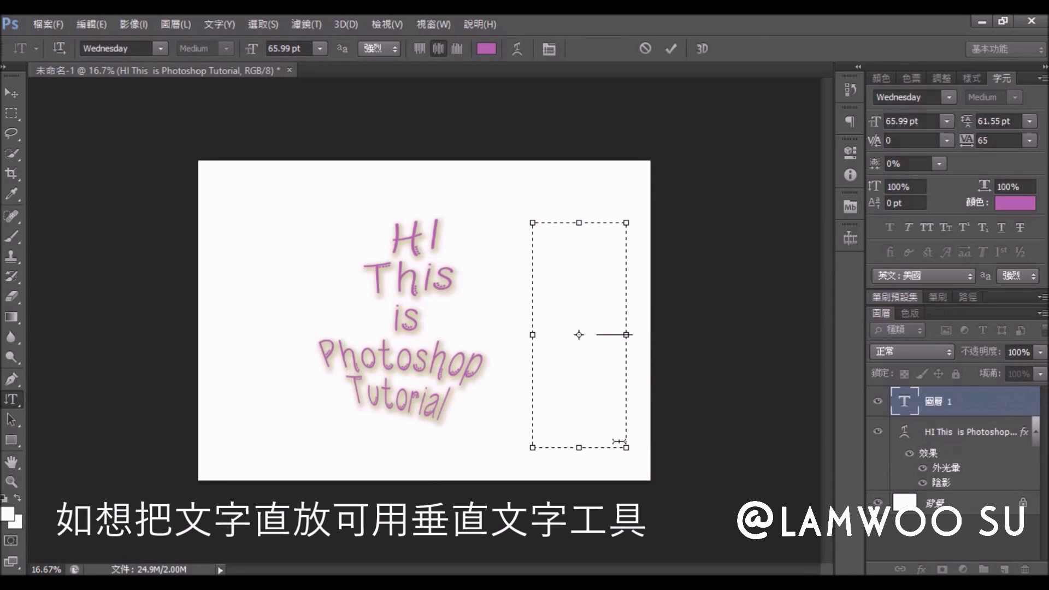
{"action": "type", "text": "打直的字"}
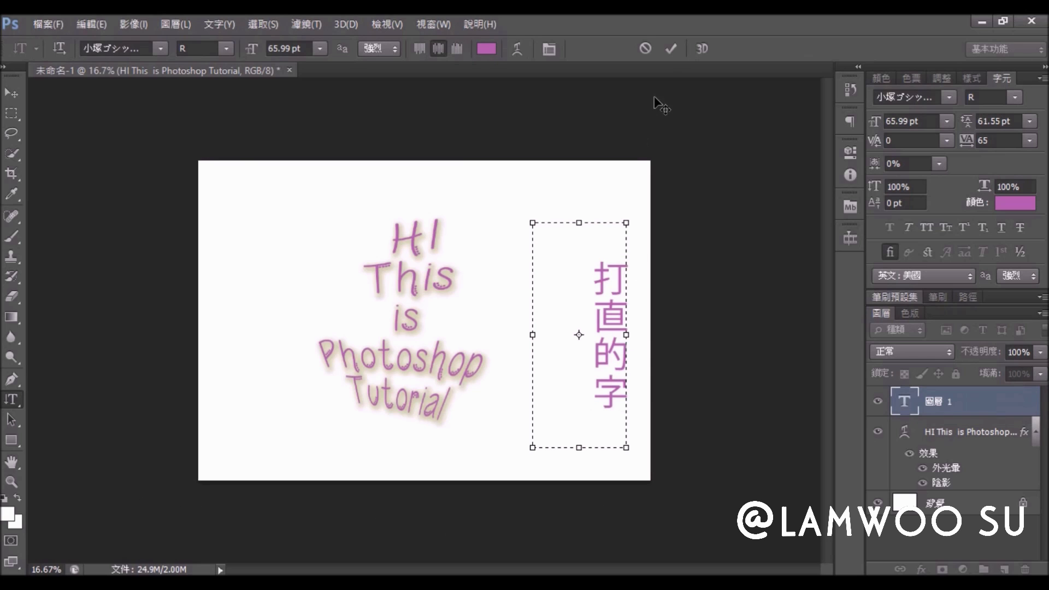
{"action": "left_click", "coordinate": [669, 50]}
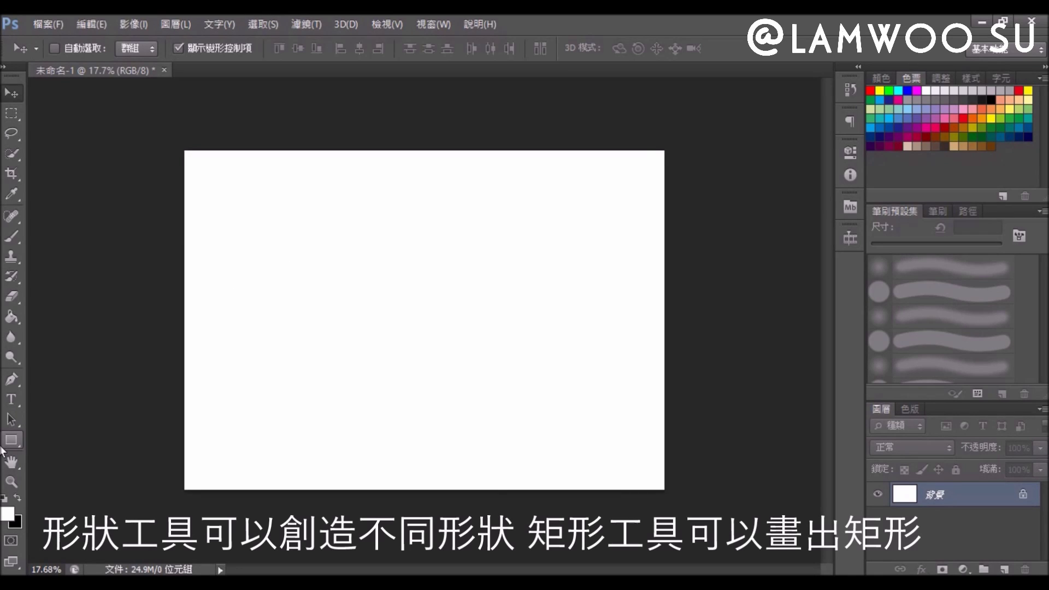
- With the Rectangle tool, compare gradient and pattern fills, settling on a solid colour fill
{"action": "left_click", "coordinate": [1, 448]}
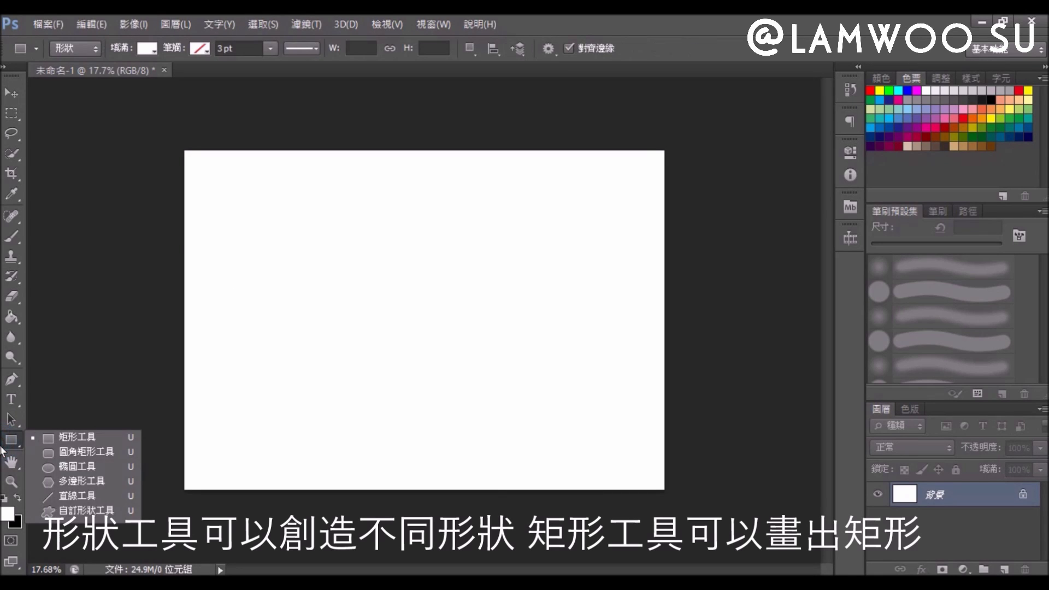
{"action": "left_click", "coordinate": [87, 437]}
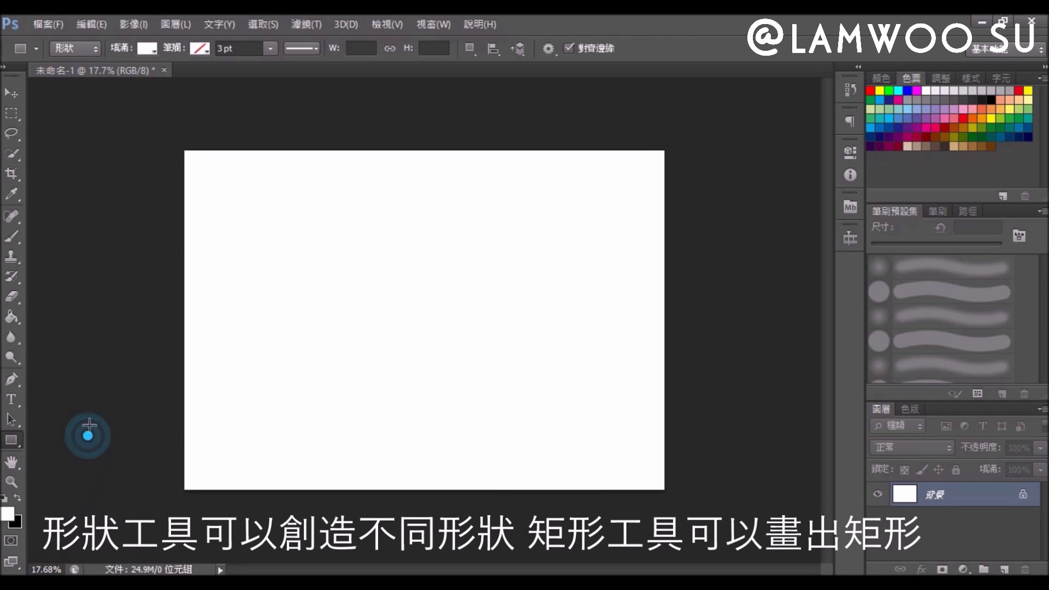
{"action": "left_click", "coordinate": [152, 52]}
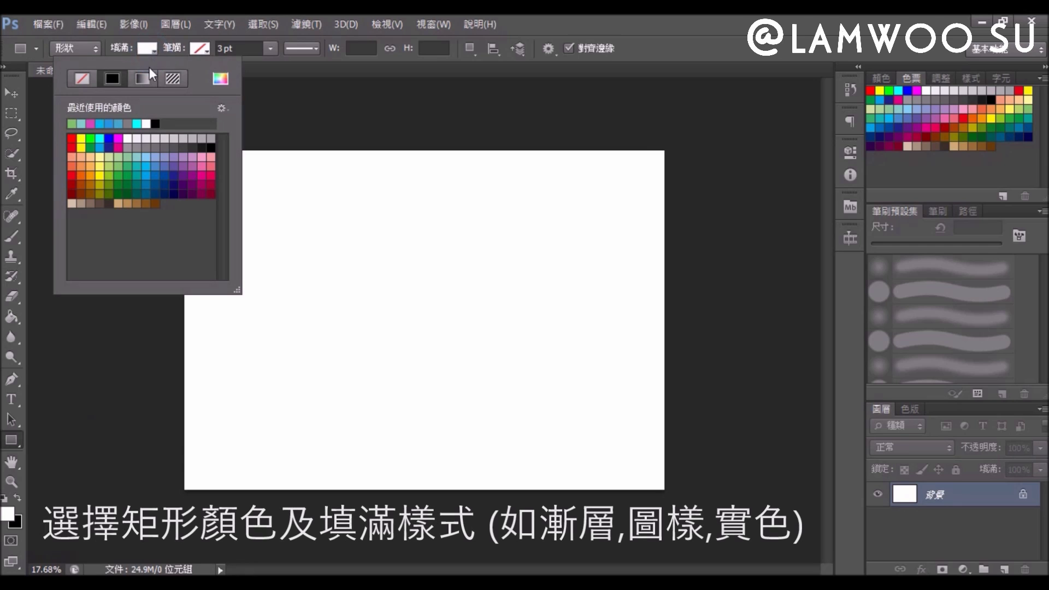
{"action": "left_click", "coordinate": [141, 78]}
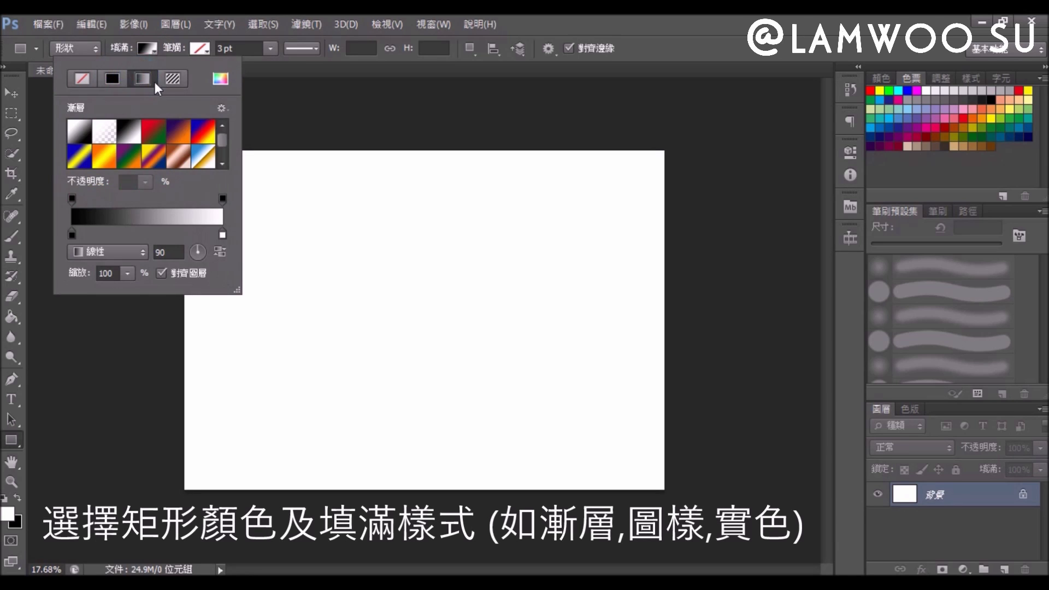
{"action": "left_click", "coordinate": [171, 79]}
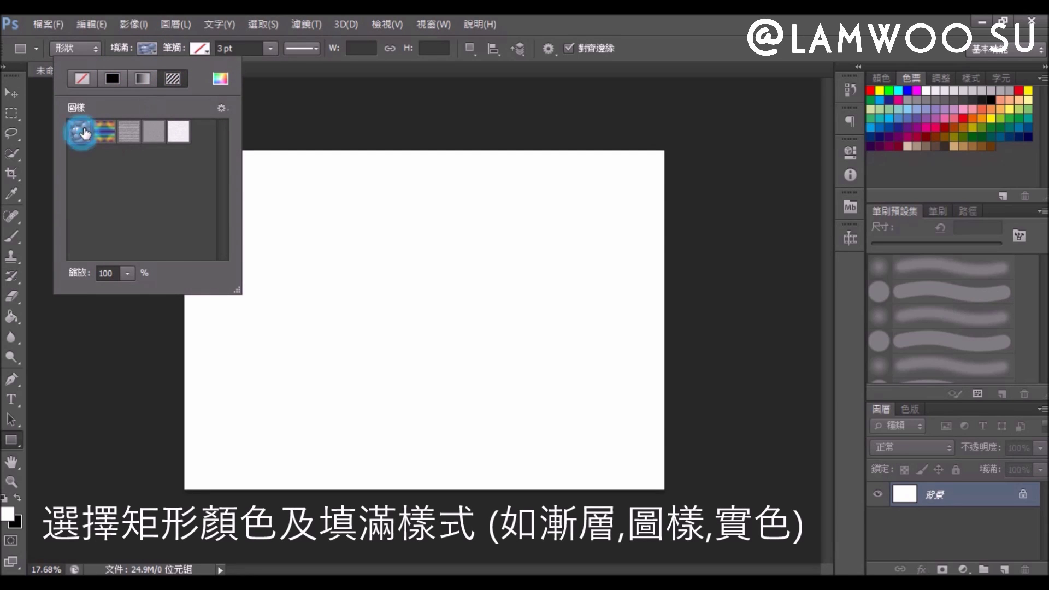
{"action": "left_click", "coordinate": [141, 78]}
{"action": "left_click", "coordinate": [112, 78]}
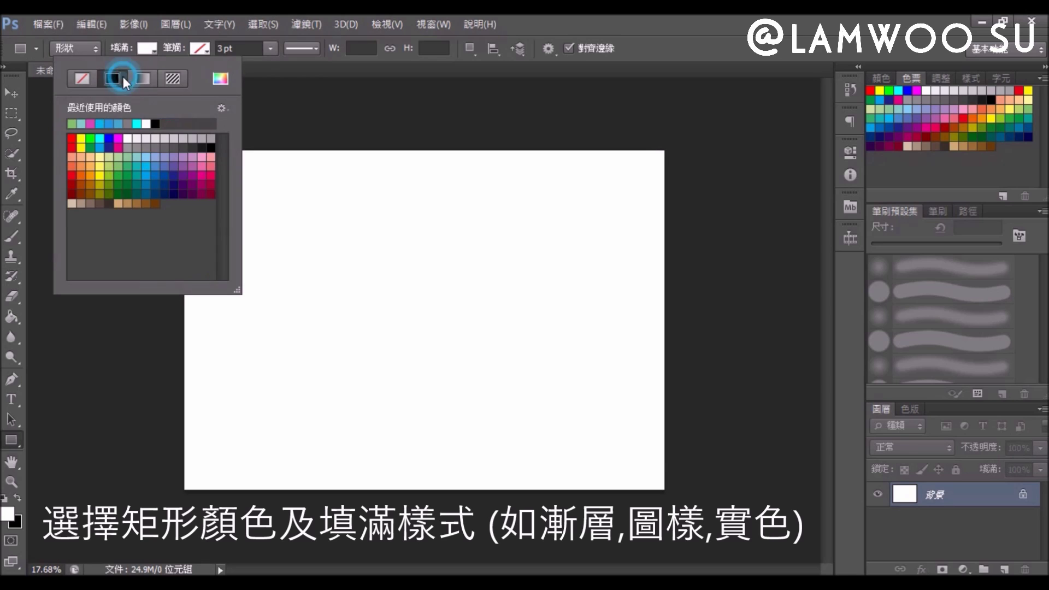
- Pick light blue 709cf6 as the rectangle fill colour
{"action": "left_click", "coordinate": [228, 78]}
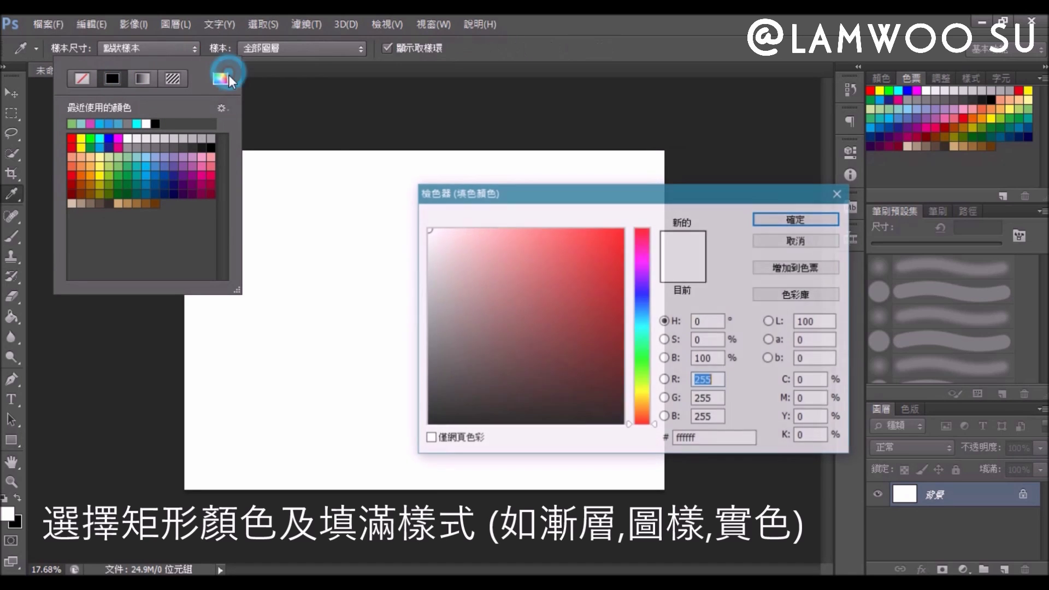
{"action": "left_click_drag", "start_coordinate": [459, 244], "coordinate": [489, 230]}
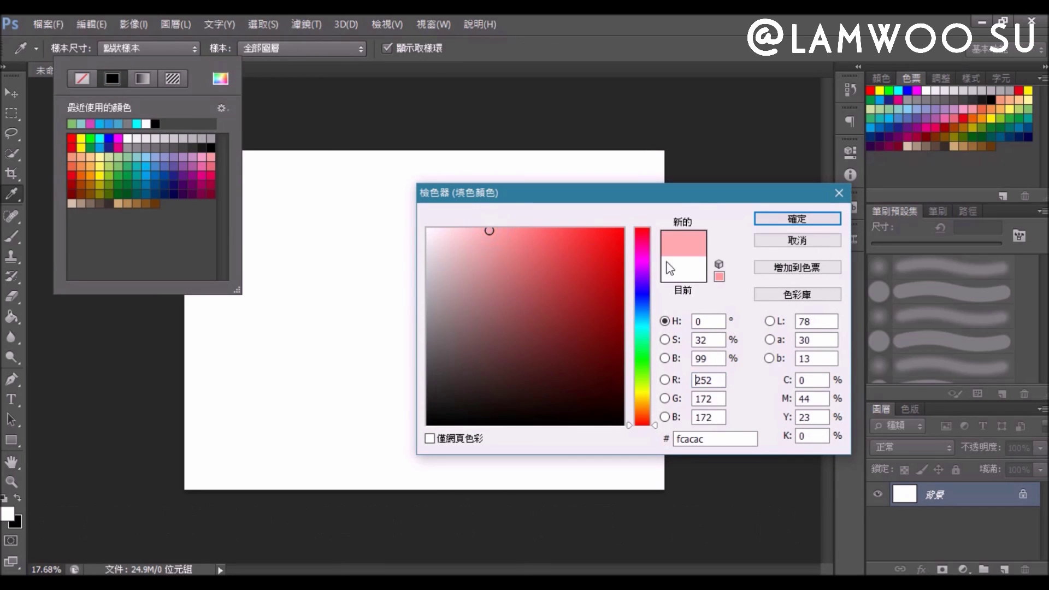
{"action": "left_click_drag", "start_coordinate": [640, 275], "coordinate": [640, 305]}
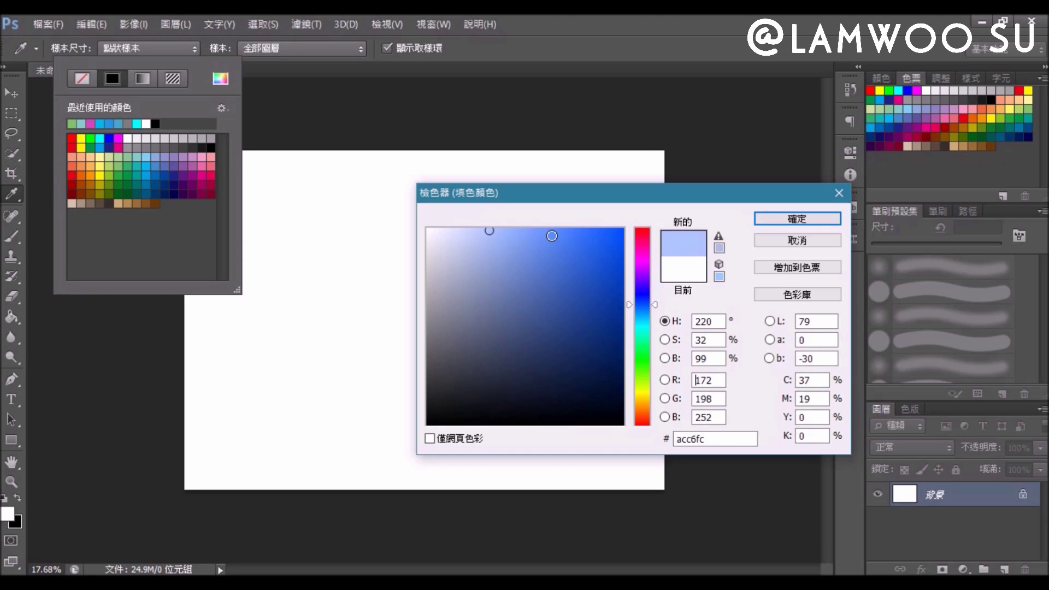
{"action": "left_click", "coordinate": [534, 235]}
{"action": "left_click", "coordinate": [803, 219]}
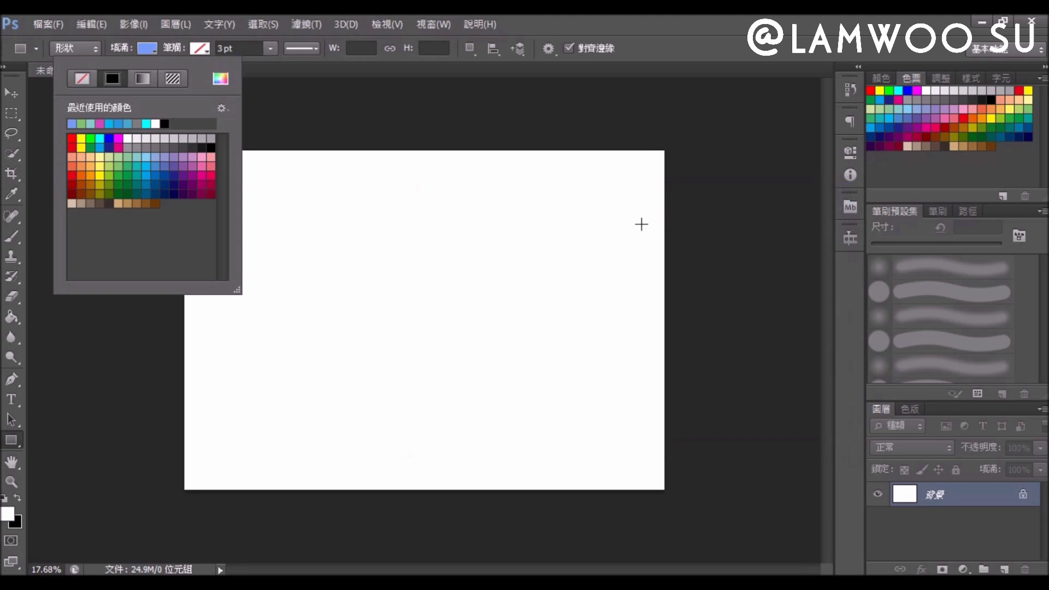
{"action": "left_click", "coordinate": [11, 440]}
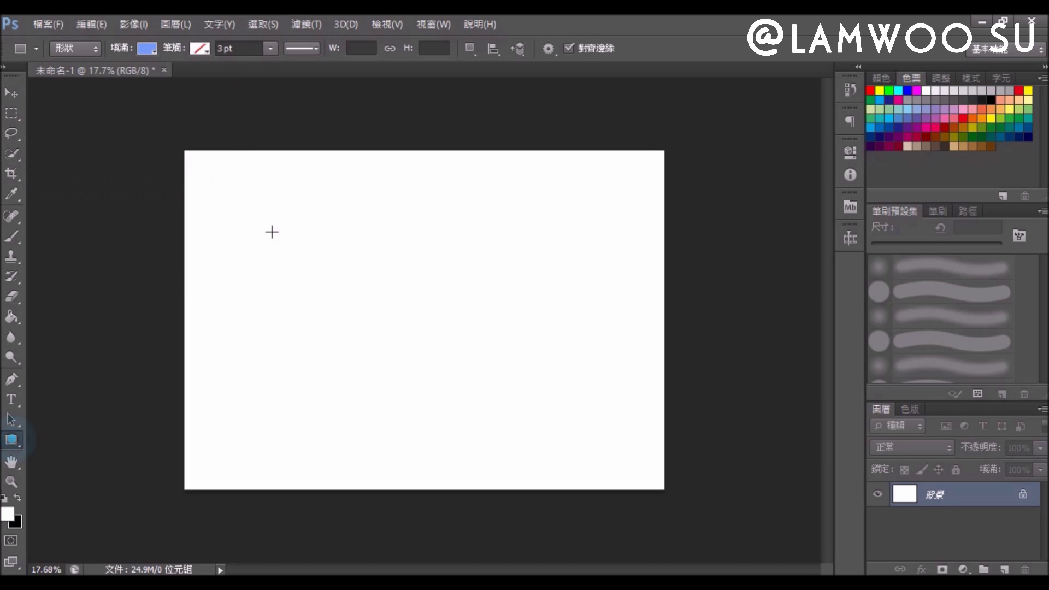
- Draw a rectangle near the top-left and give it a solid pink eb8d8d outline
{"action": "left_click_drag", "start_coordinate": [222, 189], "coordinate": [366, 302]}
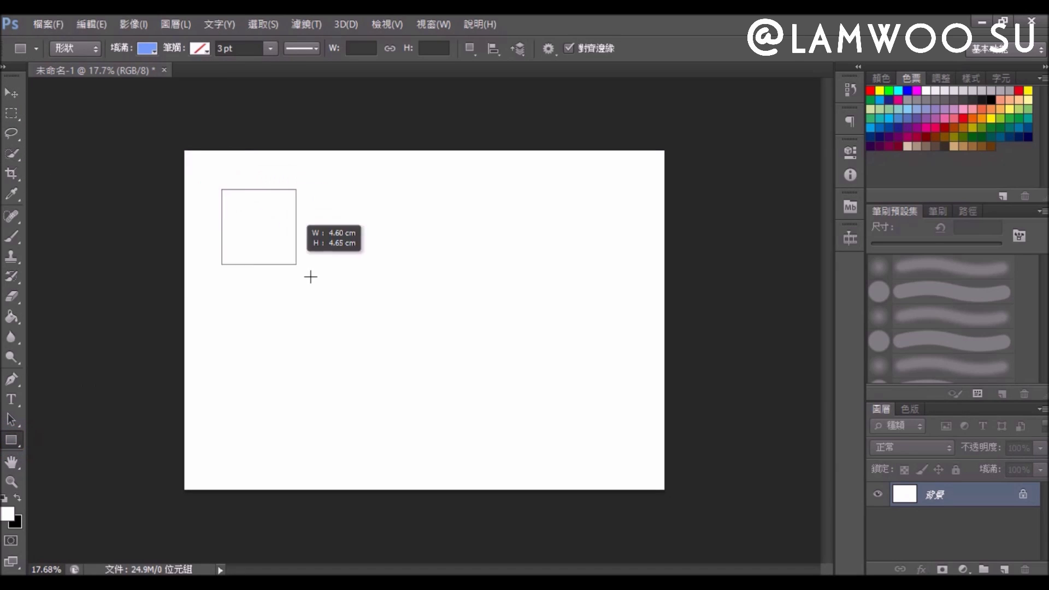
{"action": "left_click", "coordinate": [201, 48]}
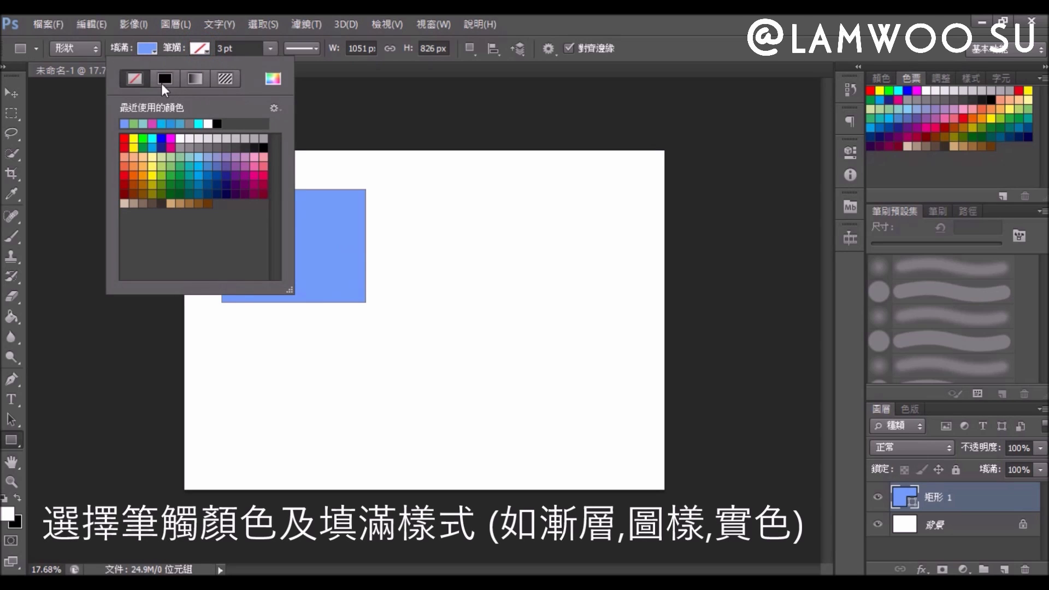
{"action": "left_click", "coordinate": [164, 80]}
{"action": "left_click", "coordinate": [197, 82]}
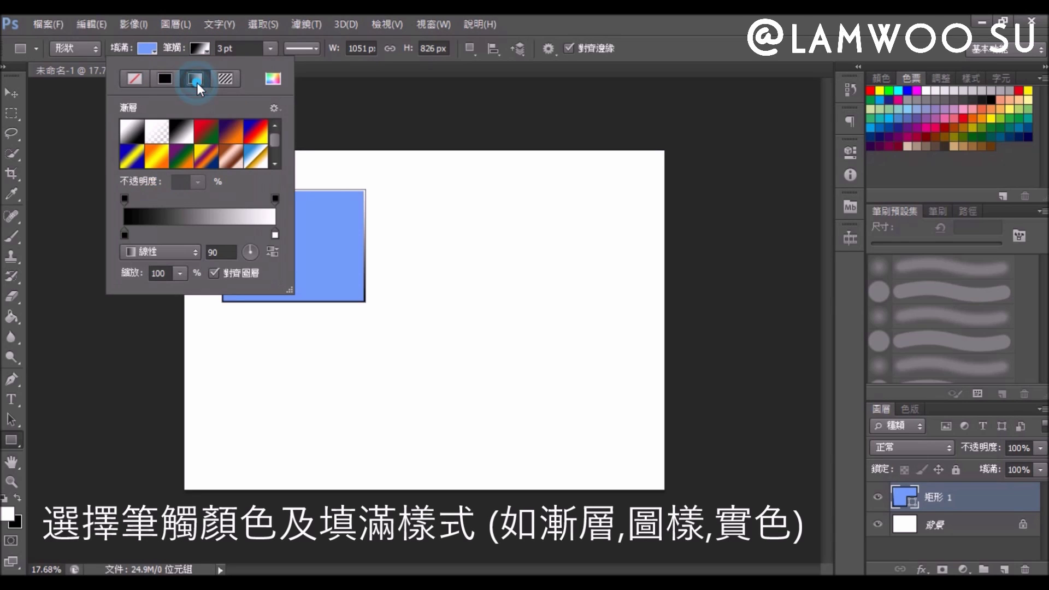
{"action": "left_click", "coordinate": [225, 82]}
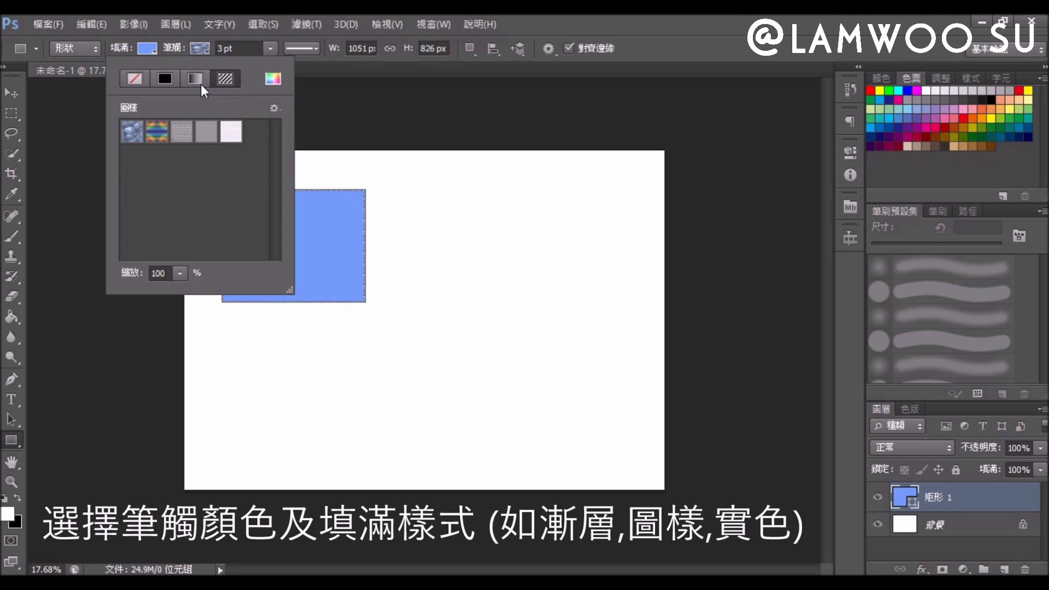
{"action": "left_click", "coordinate": [169, 80]}
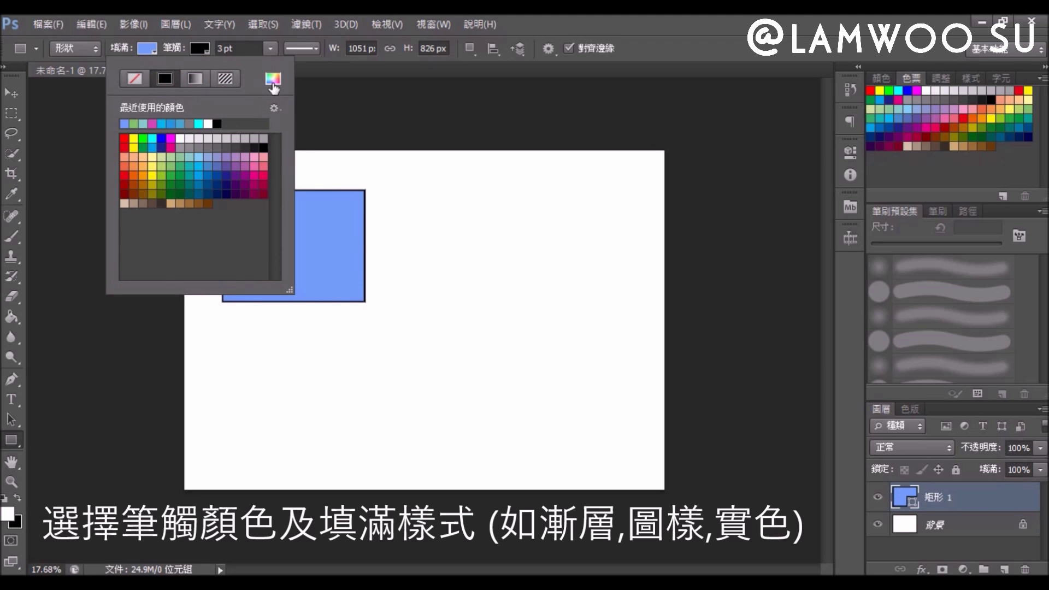
{"action": "left_click", "coordinate": [273, 80]}
{"action": "left_click", "coordinate": [506, 243]}
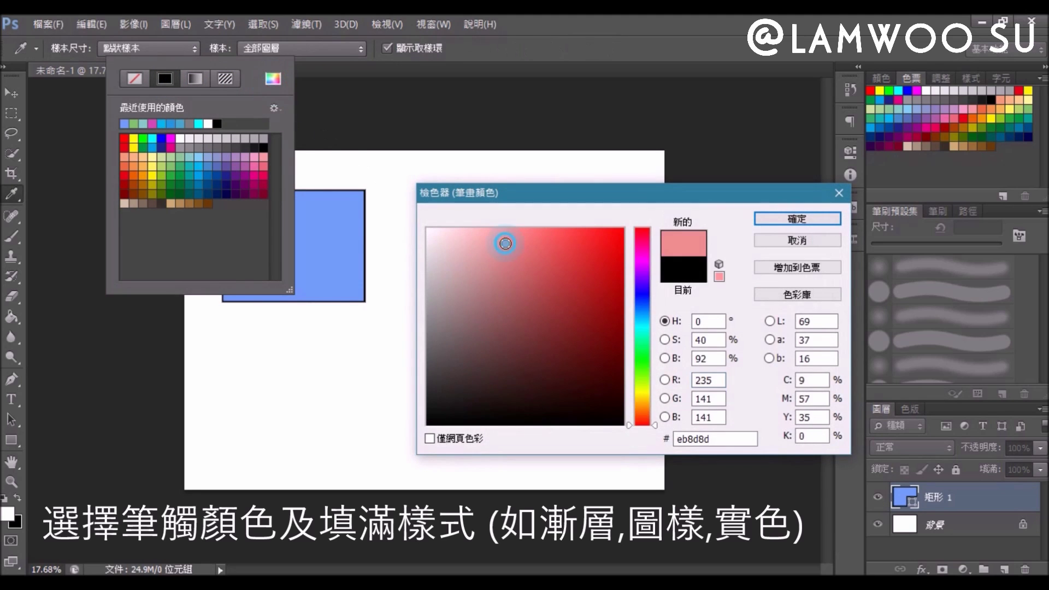
{"action": "left_click", "coordinate": [792, 210]}
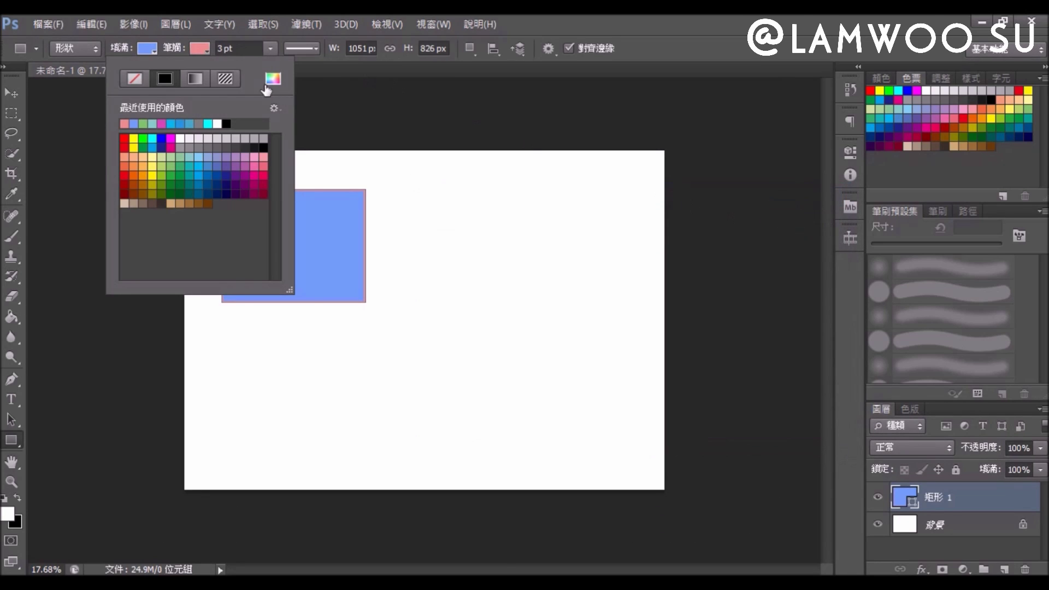
- Make the rectangle's outline dashed with a 20 pt width
{"action": "left_click", "coordinate": [302, 49]}
{"action": "left_click", "coordinate": [300, 115]}
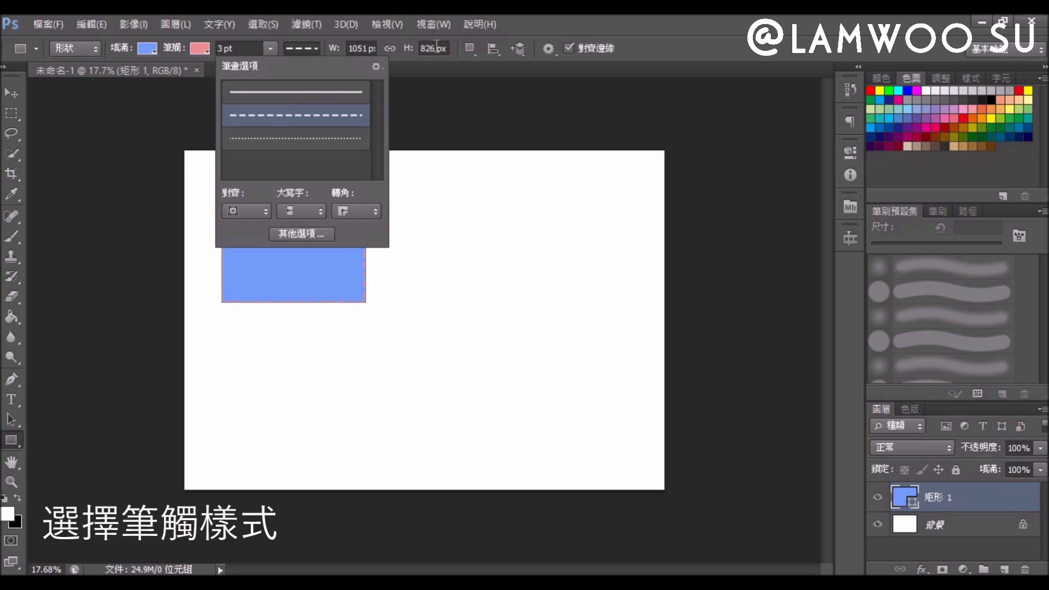
{"action": "left_click", "coordinate": [300, 47]}
{"action": "left_click", "coordinate": [219, 48]}
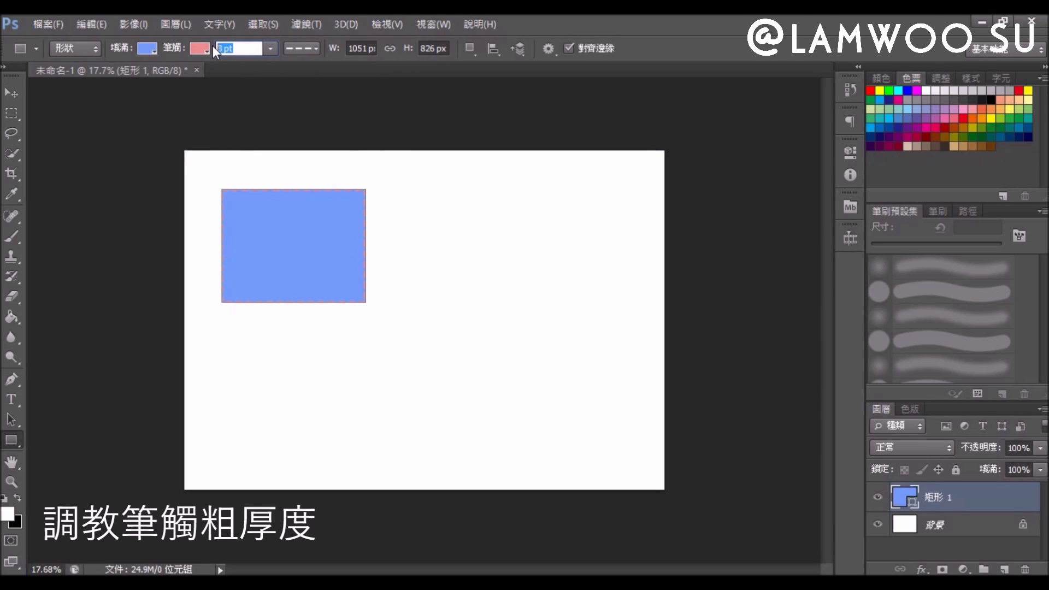
{"action": "type", "text": "20"}
{"action": "key", "text": "Return"}
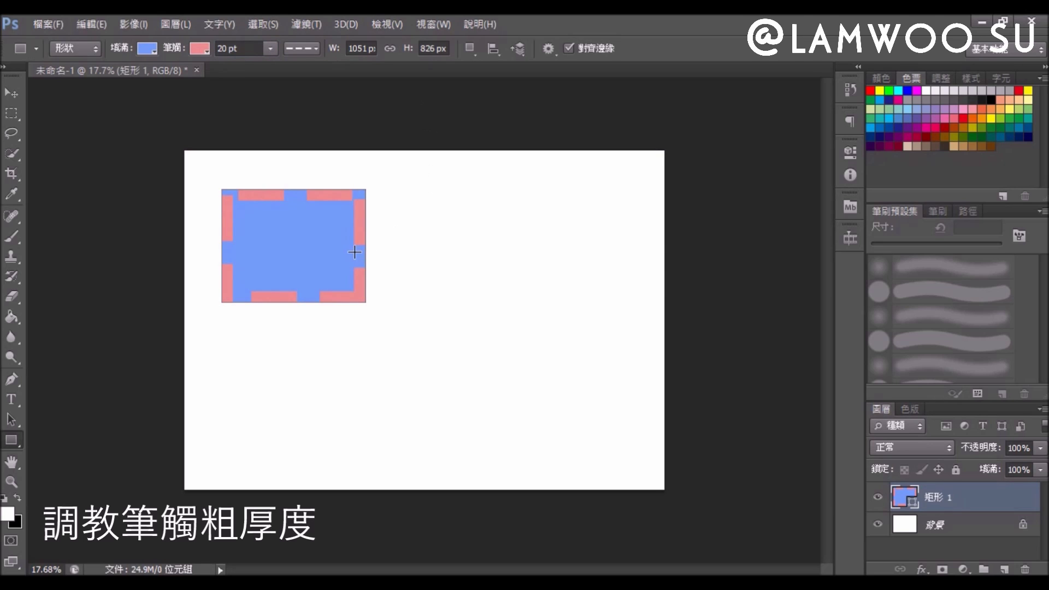
{"action": "right_click", "coordinate": [10, 445]}
- Draw a rounded rectangle right of the first box with a 20 px corner radius
{"action": "left_click", "coordinate": [48, 453]}
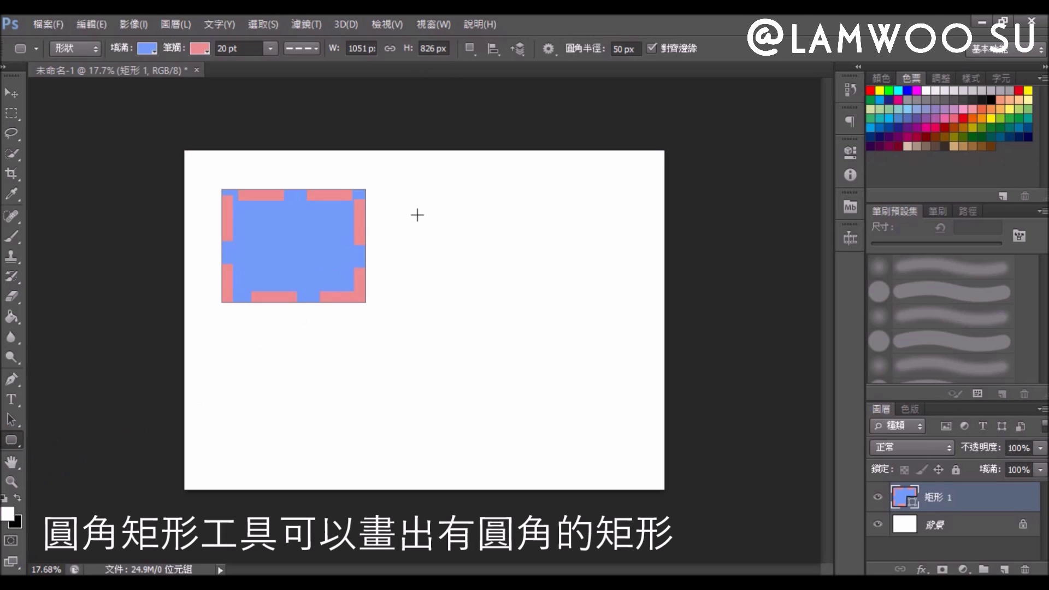
{"action": "left_click_drag", "start_coordinate": [409, 196], "coordinate": [556, 313]}
{"action": "left_click", "coordinate": [628, 49]}
{"action": "type", "text": "20"}
{"action": "key", "text": "Return"}
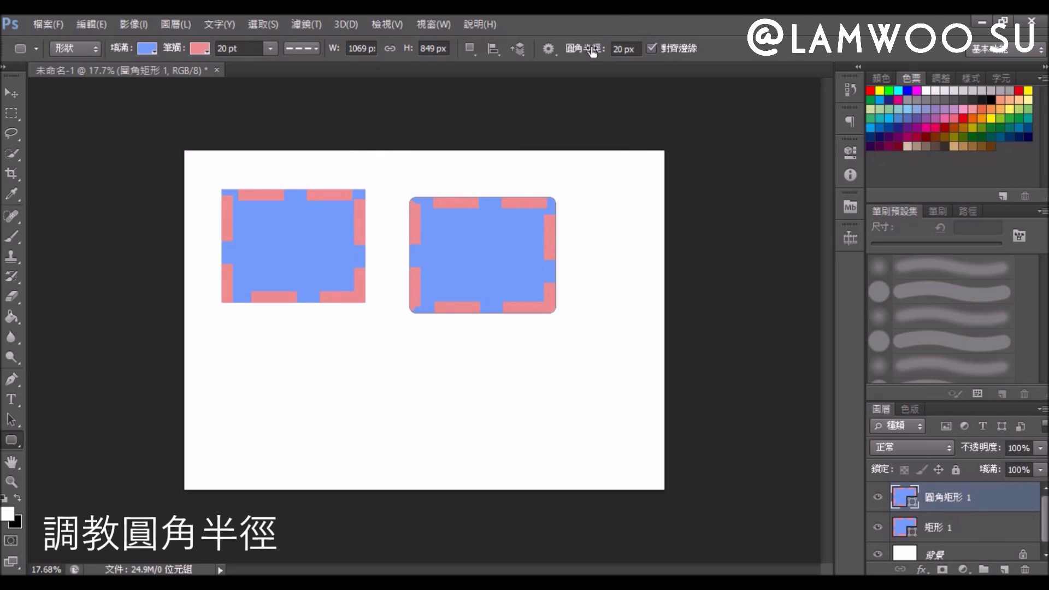
- Draw a small rounded rectangle, then a pill-shaped one with a 452 px radius
{"action": "left_click_drag", "start_coordinate": [565, 174], "coordinate": [628, 221]}
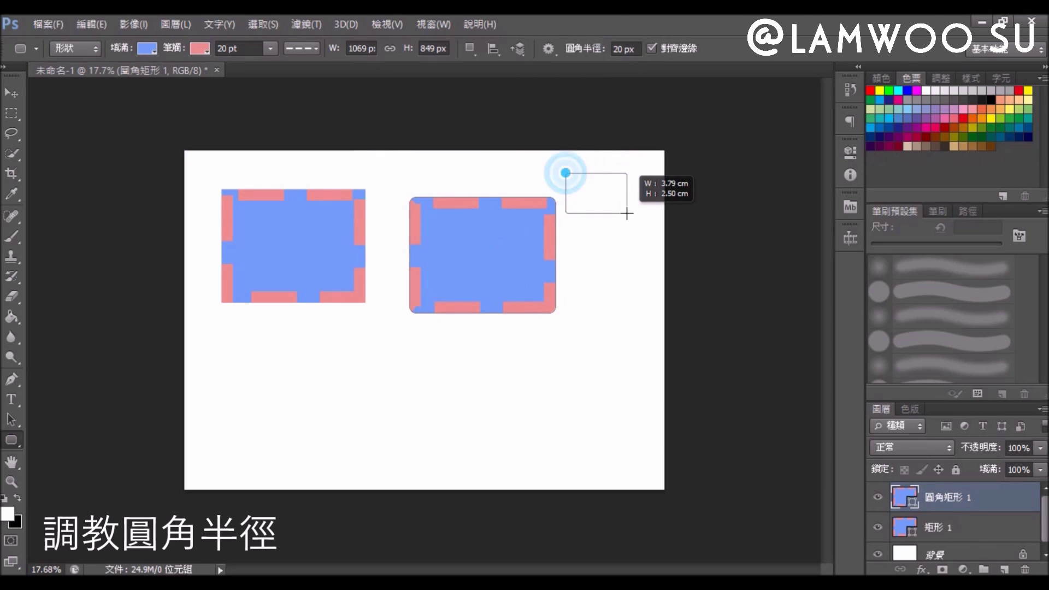
{"action": "left_click", "coordinate": [639, 49]}
{"action": "type", "text": "452"}
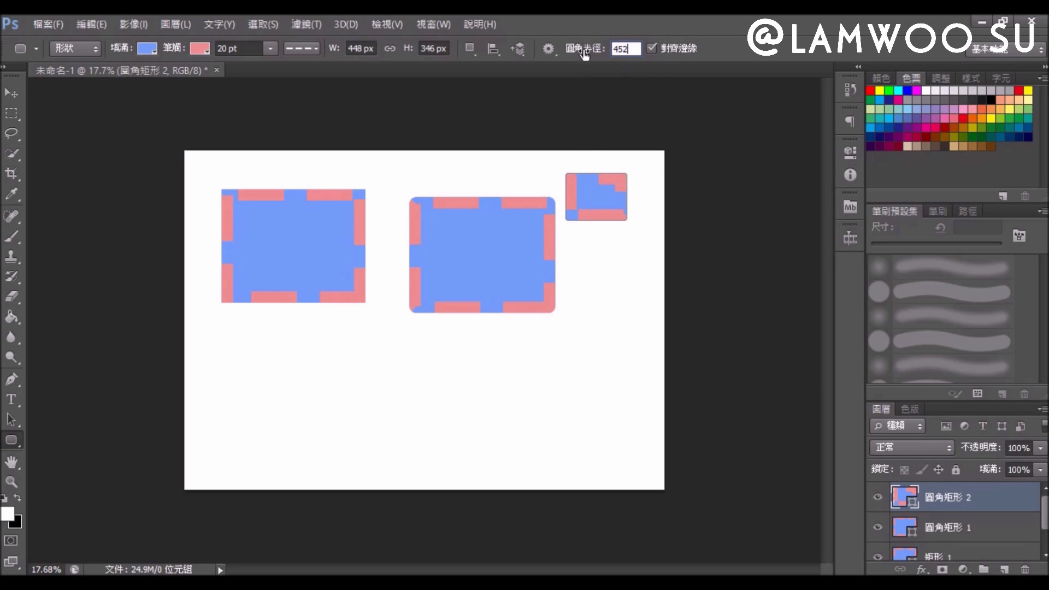
{"action": "mouse_move", "coordinate": [578, 250]}
{"action": "left_mouse_down"}
{"action": "mouse_move", "coordinate": [644, 317]}
{"action": "mouse_move", "coordinate": [645, 301]}
{"action": "left_mouse_up"}
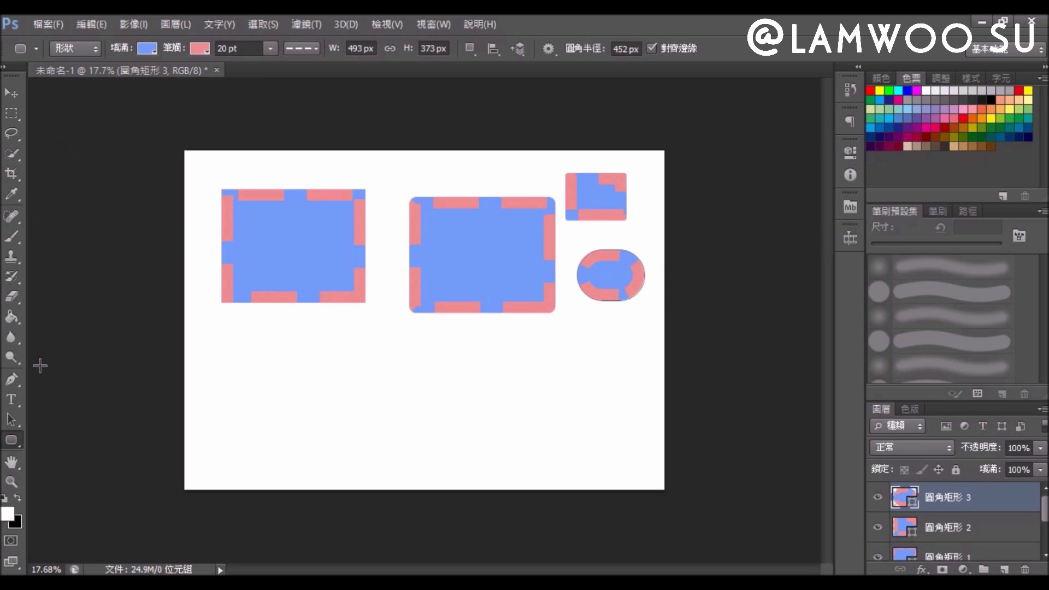
- Draw a circle with the Ellipse tool at the lower left of the canvas
{"action": "right_click", "coordinate": [16, 444]}
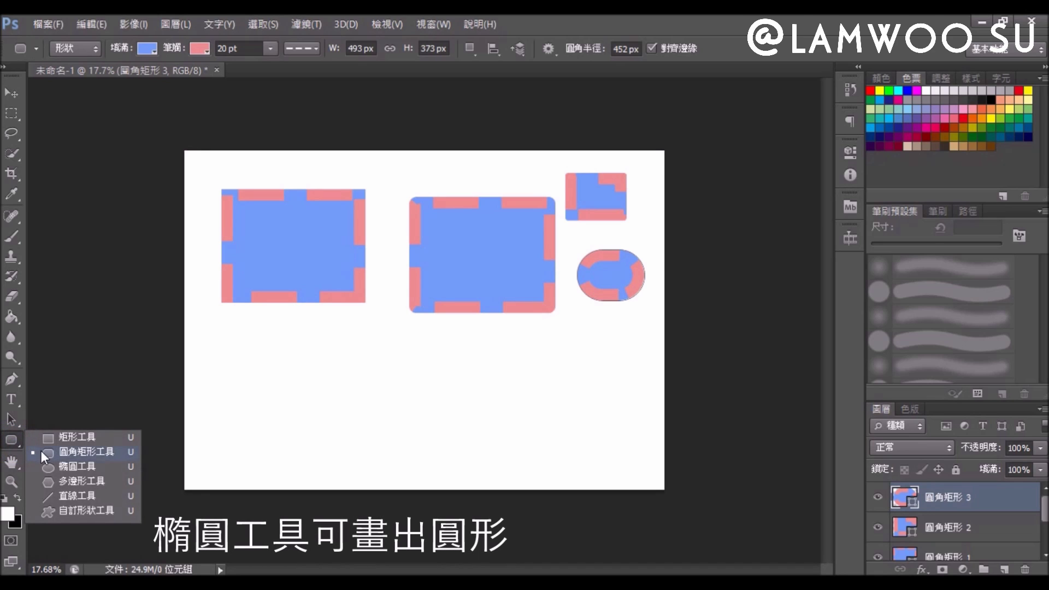
{"action": "left_click", "coordinate": [54, 464]}
{"action": "left_click_drag", "start_coordinate": [225, 332], "coordinate": [326, 424]}
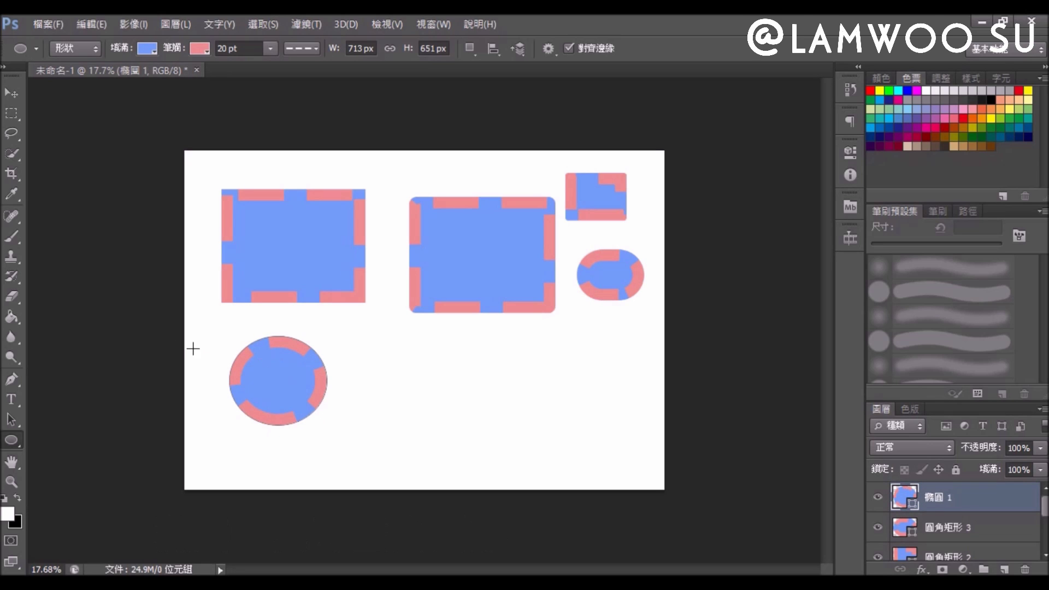
- Draw a seven-sided polygon beside the circle with the Polygon tool
{"action": "right_click", "coordinate": [11, 443]}
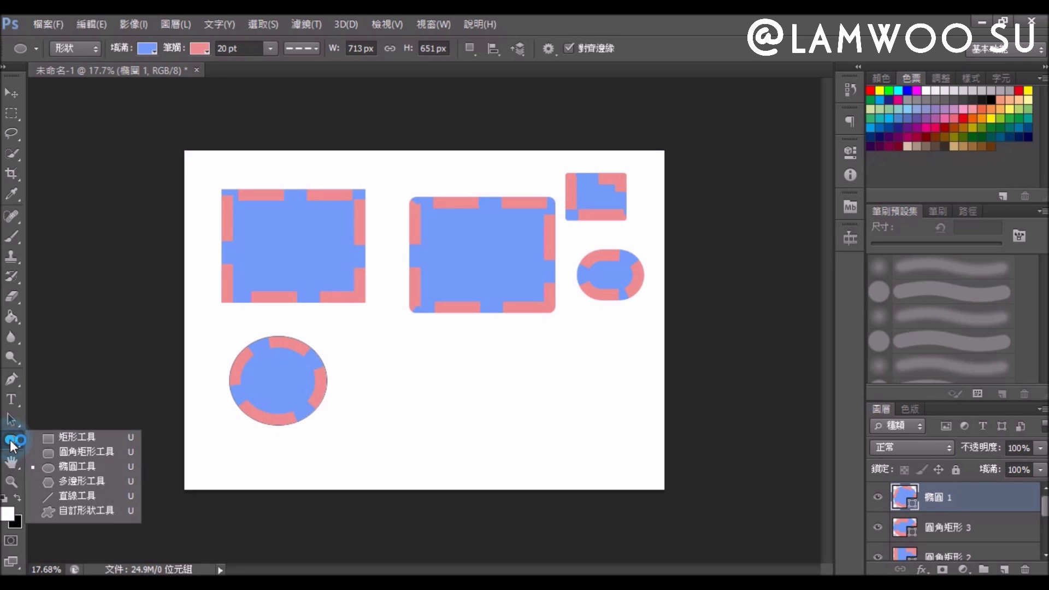
{"action": "left_click", "coordinate": [73, 478]}
{"action": "left_click", "coordinate": [601, 48]}
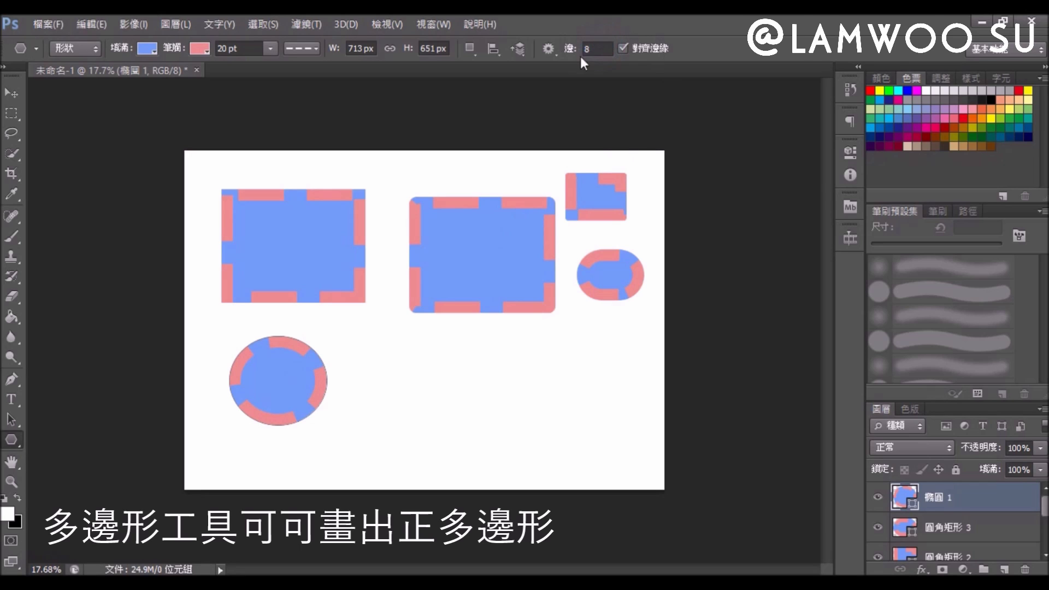
{"action": "type", "text": "3"}
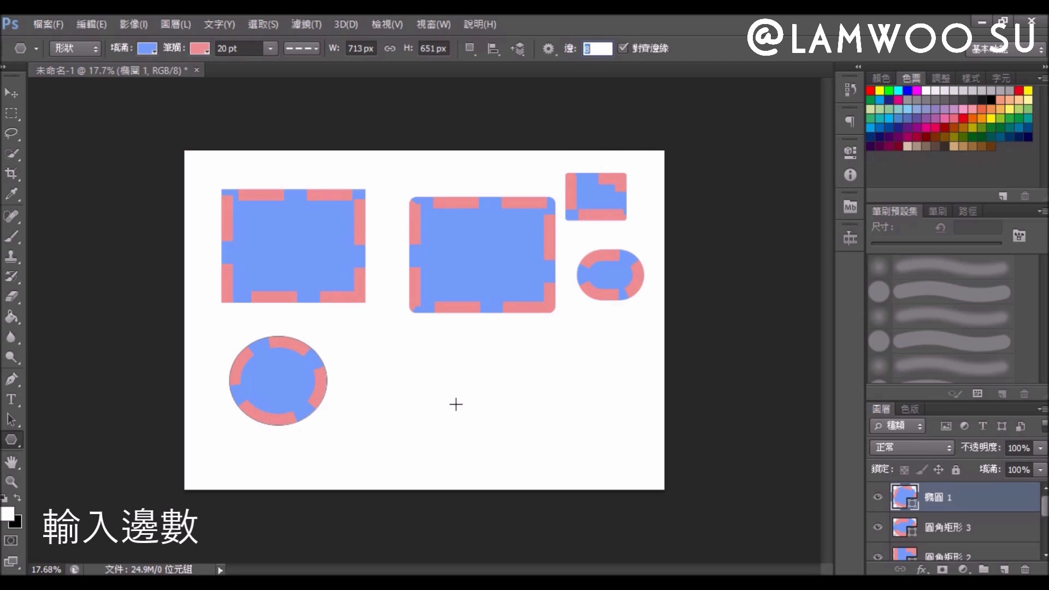
{"action": "type", "text": "7"}
{"action": "key", "text": "Return"}
{"action": "left_click_drag", "start_coordinate": [374, 352], "coordinate": [413, 371]}
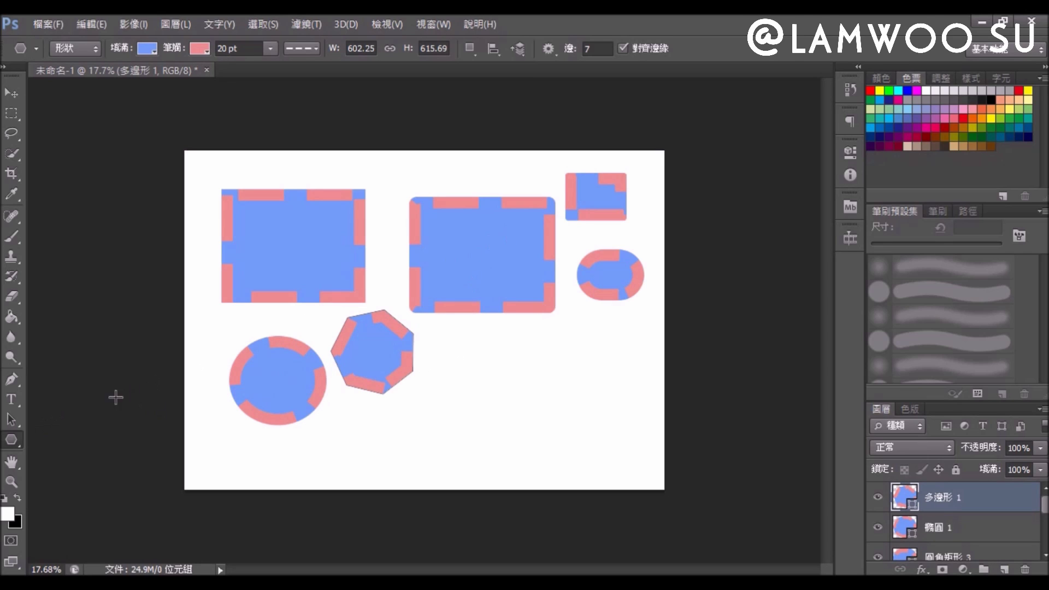
- Draw two horizontal lines right of the heptagon, the second with 25 px weight
{"action": "right_click", "coordinate": [16, 437]}
{"action": "left_click", "coordinate": [64, 496]}
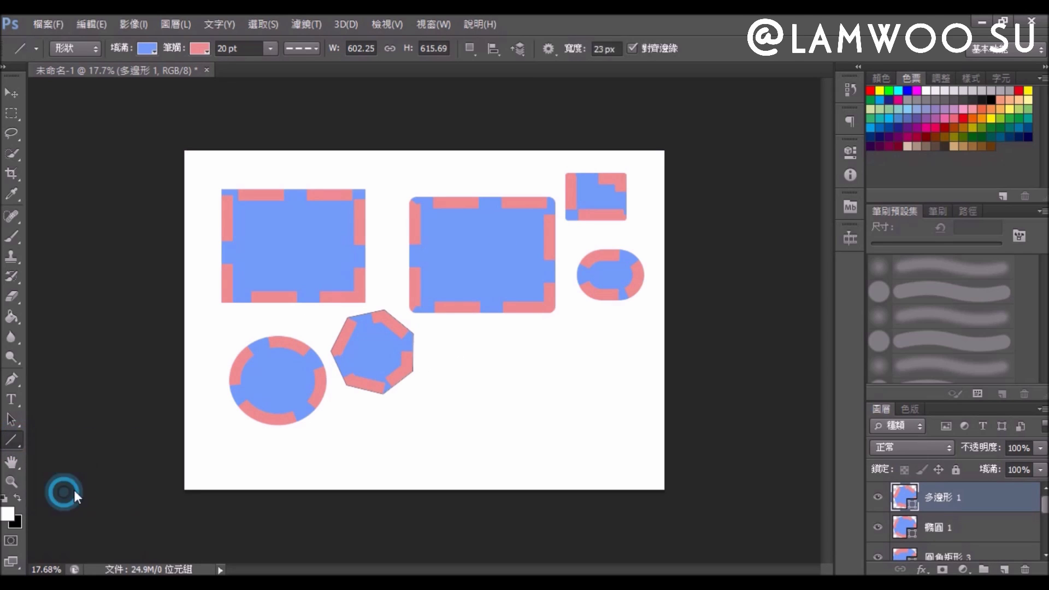
{"action": "mouse_move", "coordinate": [439, 339]}
{"action": "left_mouse_down"}
{"action": "mouse_move", "coordinate": [624, 343]}
{"action": "mouse_move", "coordinate": [615, 339]}
{"action": "left_mouse_up"}
{"action": "left_click", "coordinate": [604, 49]}
{"action": "type", "text": "25"}
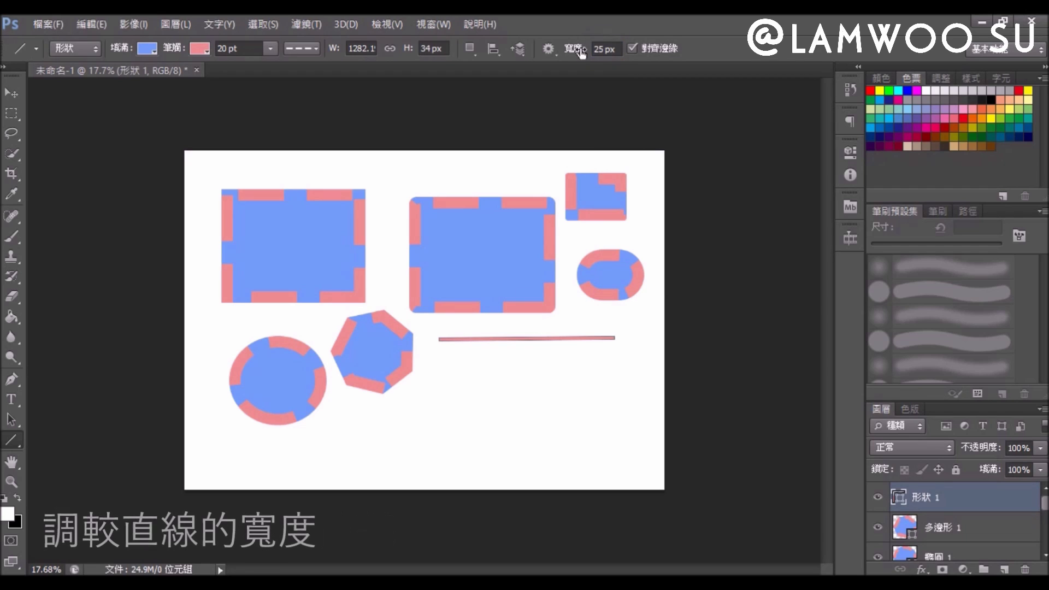
{"action": "left_click_drag", "start_coordinate": [438, 361], "coordinate": [619, 360]}
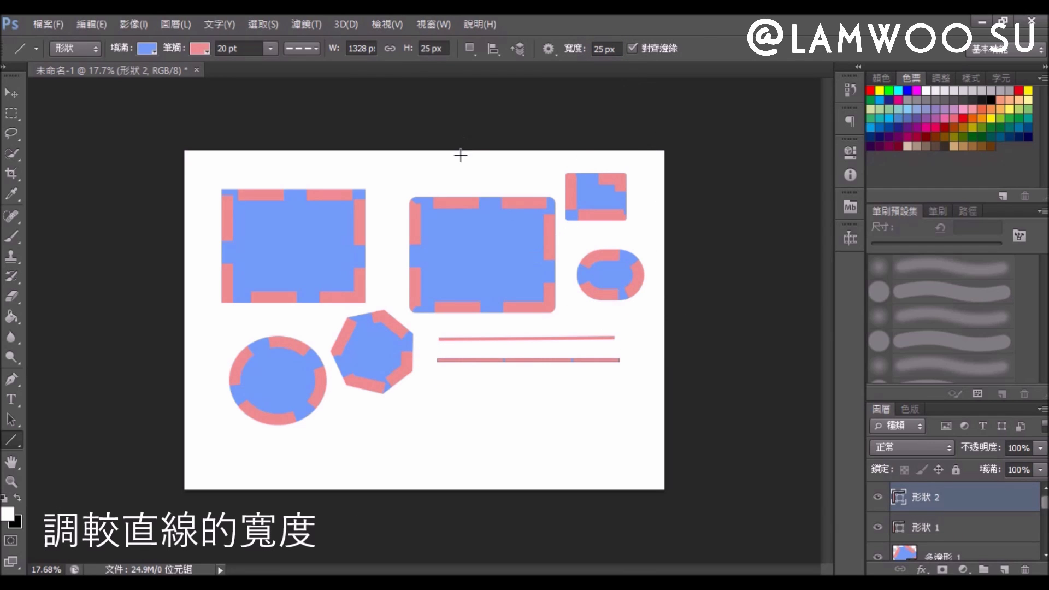
- Draw the airplane custom shape at the lower right of the canvas
{"action": "right_click", "coordinate": [14, 440]}
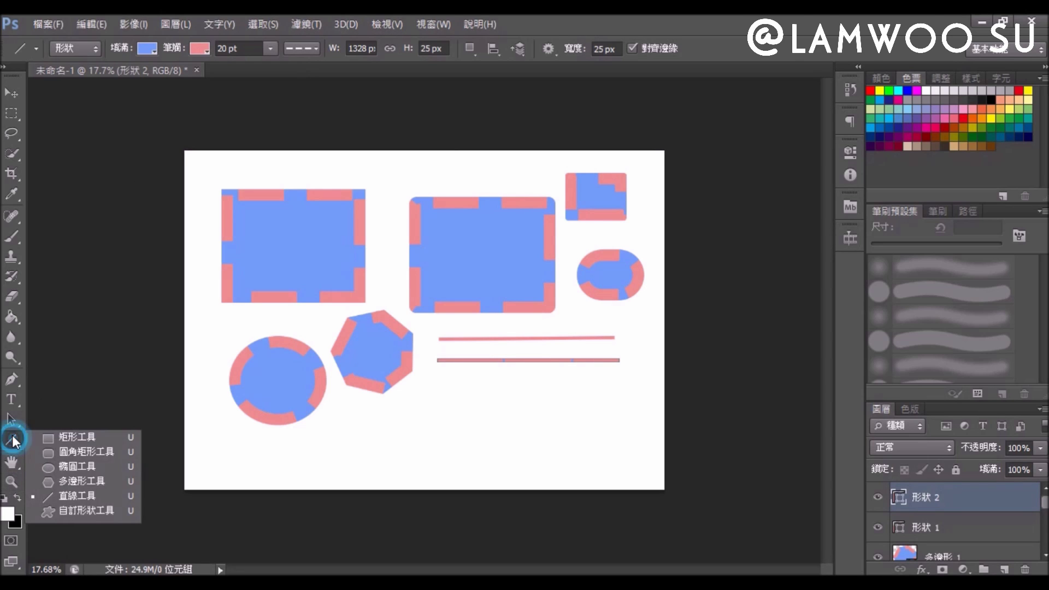
{"action": "left_click", "coordinate": [81, 511]}
{"action": "left_click", "coordinate": [605, 48]}
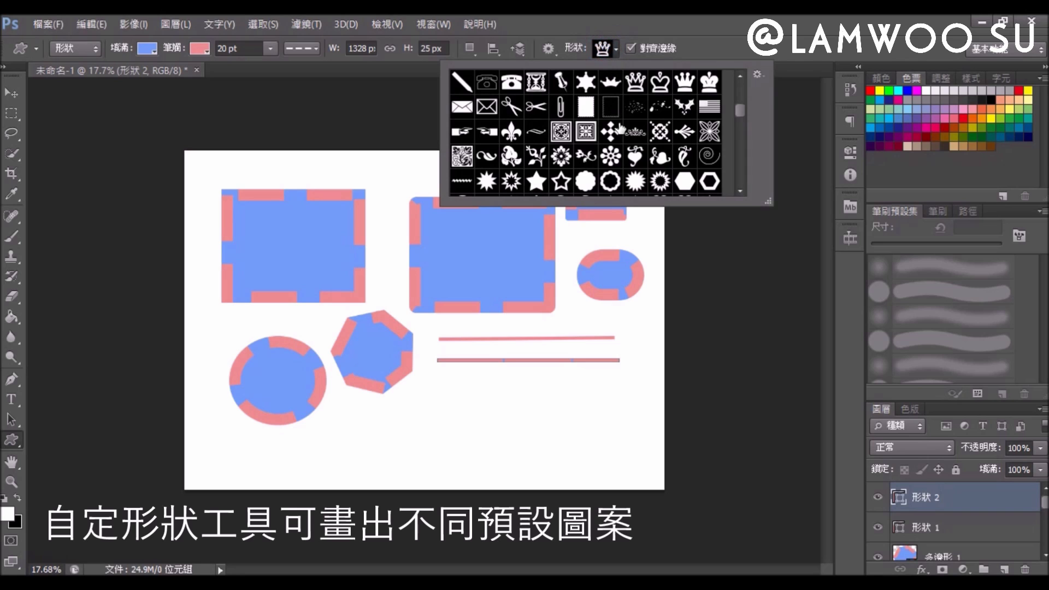
{"action": "scroll", "coordinate": [627, 175], "scroll_direction": "down", "scroll_amount": 2}
{"action": "scroll", "coordinate": [624, 153], "scroll_direction": "down", "scroll_amount": 2}
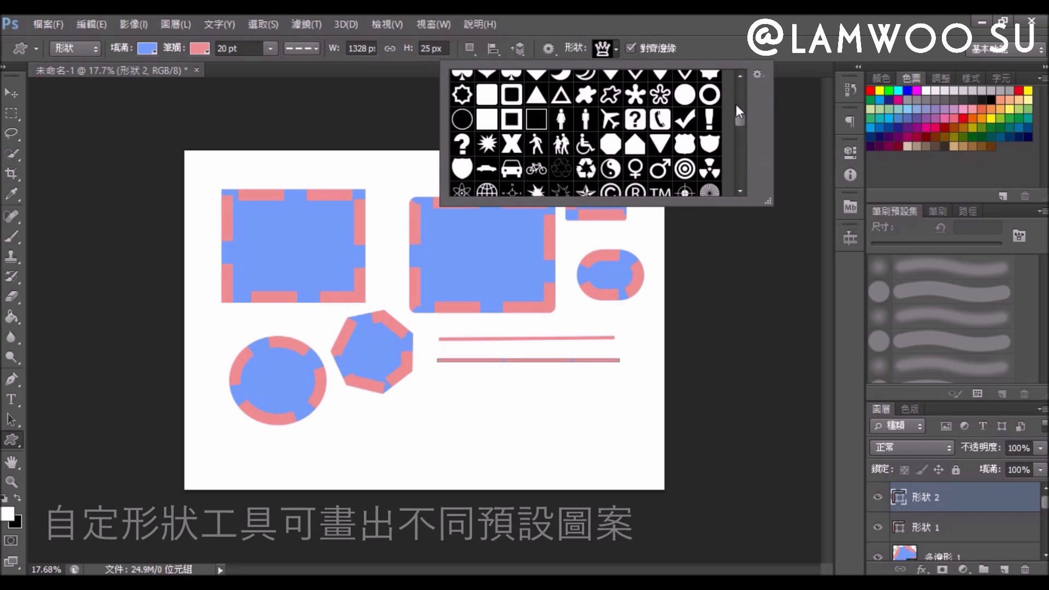
{"action": "left_click", "coordinate": [619, 126]}
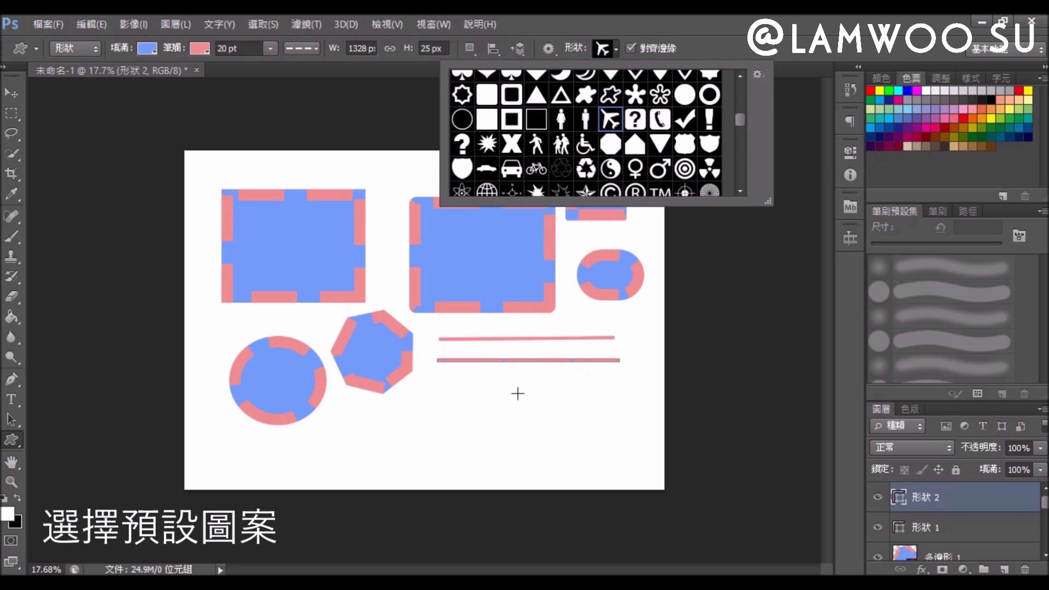
{"action": "left_click_drag", "start_coordinate": [517, 394], "coordinate": [634, 469]}
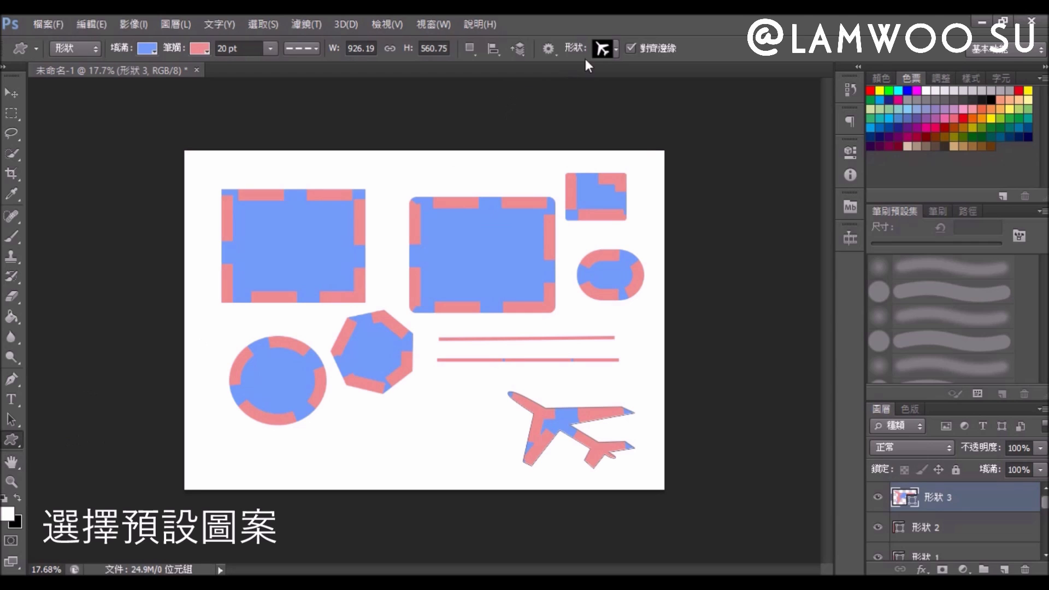
- Draw the butterfly custom shape left of the airplane
{"action": "left_click", "coordinate": [603, 48]}
{"action": "scroll", "coordinate": [601, 159], "scroll_direction": "down", "scroll_amount": 3}
{"action": "scroll", "coordinate": [601, 158], "scroll_direction": "down", "scroll_amount": 3}
{"action": "scroll", "coordinate": [590, 162], "scroll_direction": "down", "scroll_amount": 3}
{"action": "scroll", "coordinate": [589, 161], "scroll_direction": "down", "scroll_amount": 3}
{"action": "scroll", "coordinate": [589, 158], "scroll_direction": "down", "scroll_amount": 2}
{"action": "left_click", "coordinate": [586, 118]}
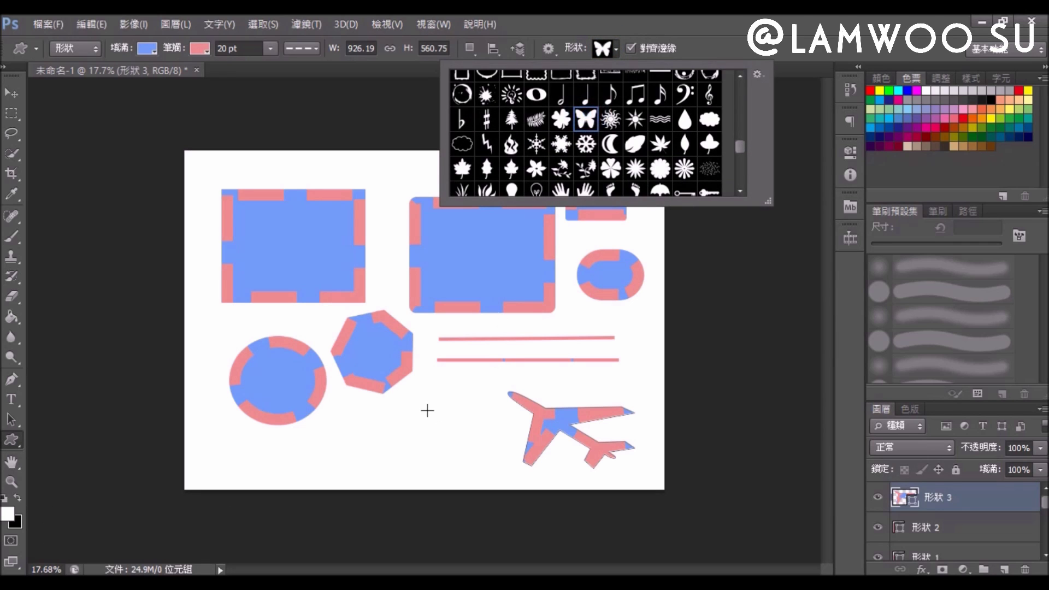
{"action": "left_click_drag", "start_coordinate": [432, 401], "coordinate": [501, 464]}
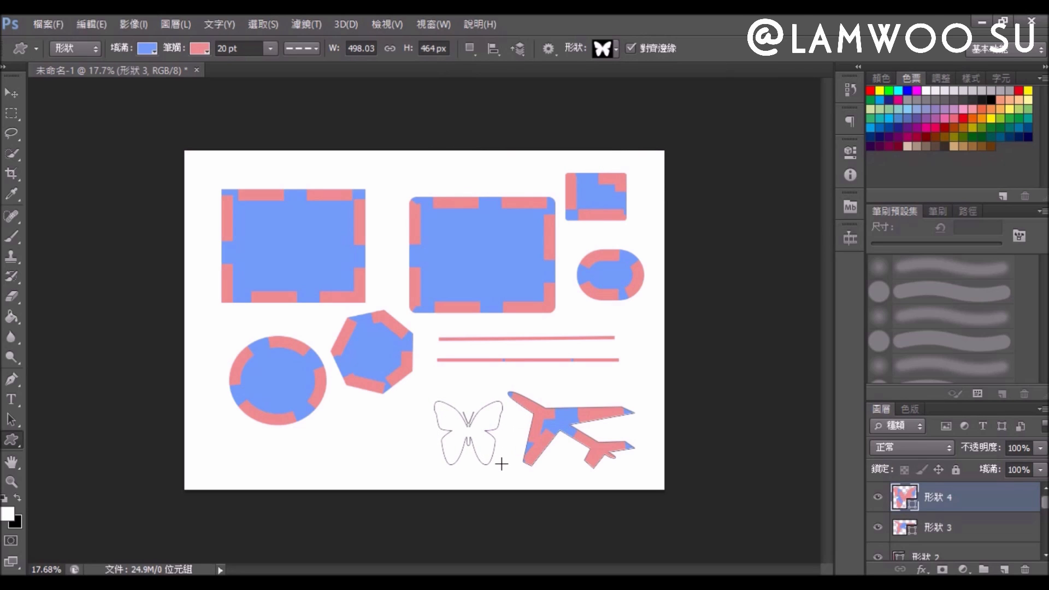
- Scale the butterfly up with linked width and height, then move it down beside the airplane
{"action": "left_click", "coordinate": [10, 94]}
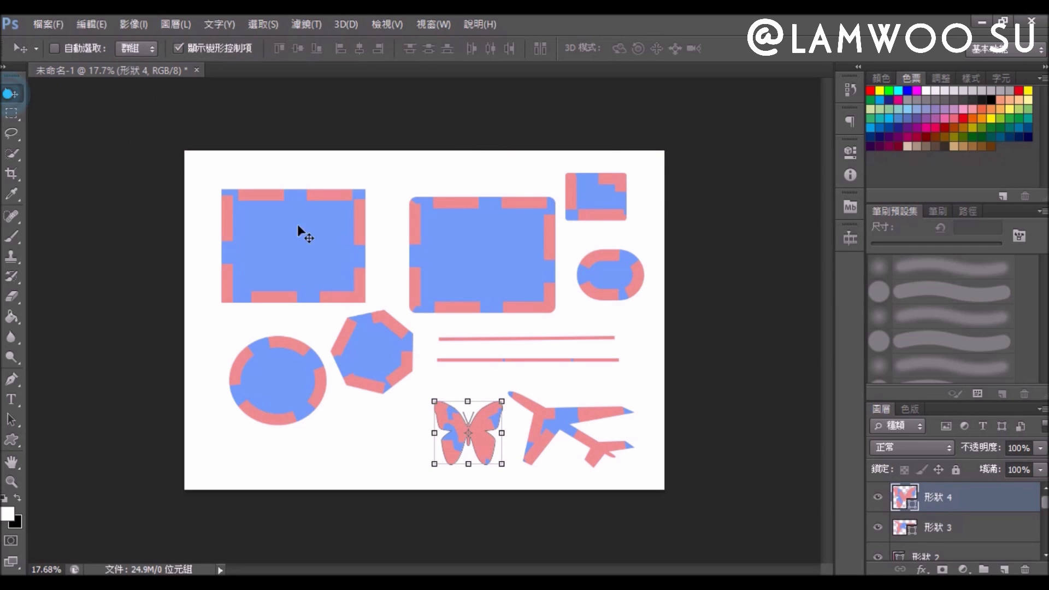
{"action": "key", "text": "ctrl+t"}
{"action": "mouse_move", "coordinate": [433, 401]}
{"action": "left_mouse_down"}
{"action": "mouse_move", "coordinate": [445, 423]}
{"action": "mouse_move", "coordinate": [391, 372]}
{"action": "left_mouse_up"}
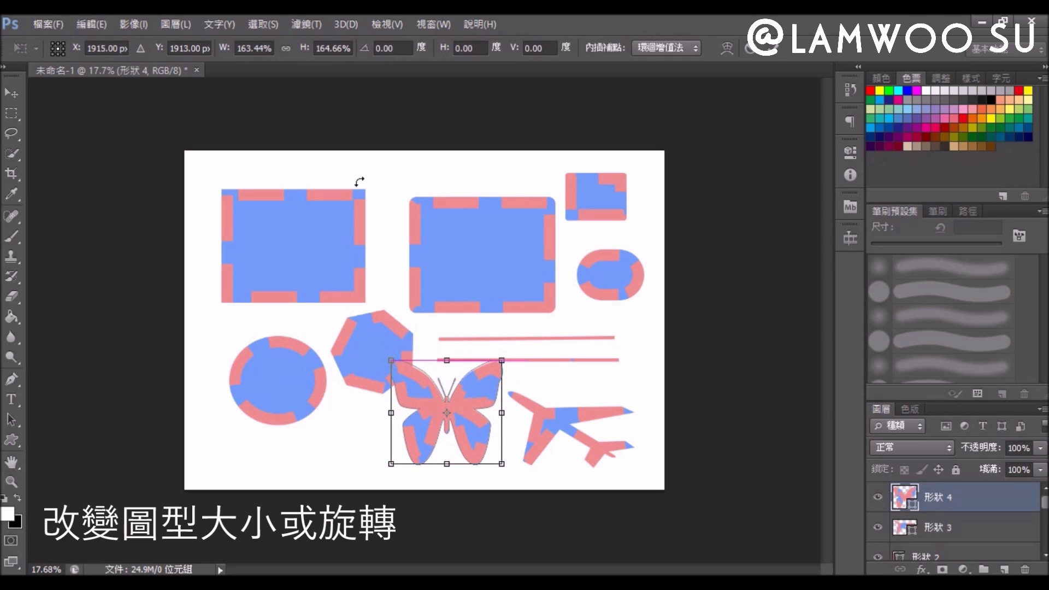
{"action": "left_click", "coordinate": [286, 49]}
{"action": "left_click", "coordinate": [772, 49]}
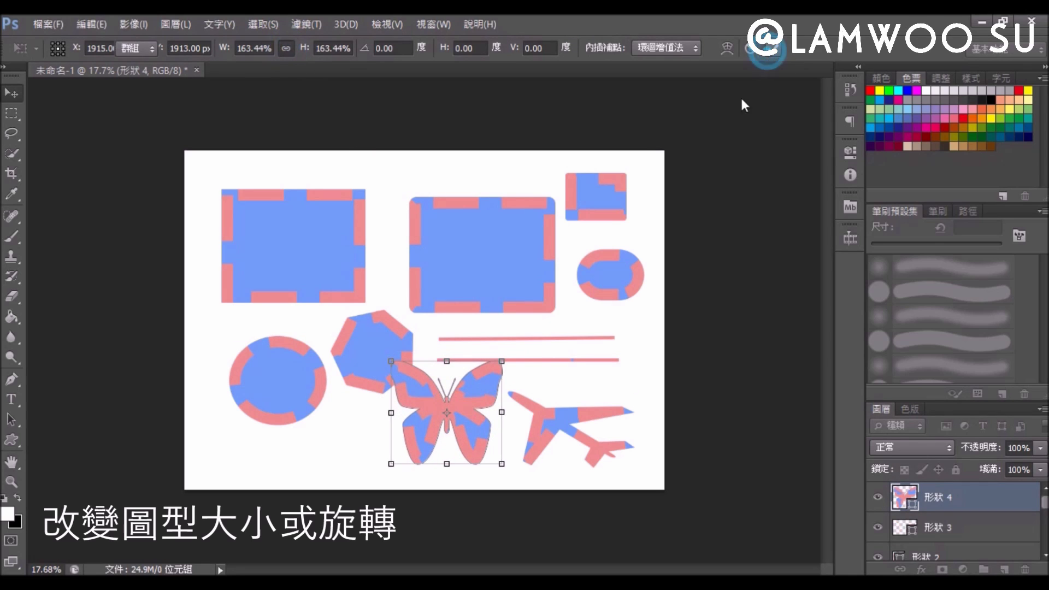
{"action": "left_click_drag", "start_coordinate": [492, 403], "coordinate": [499, 421]}
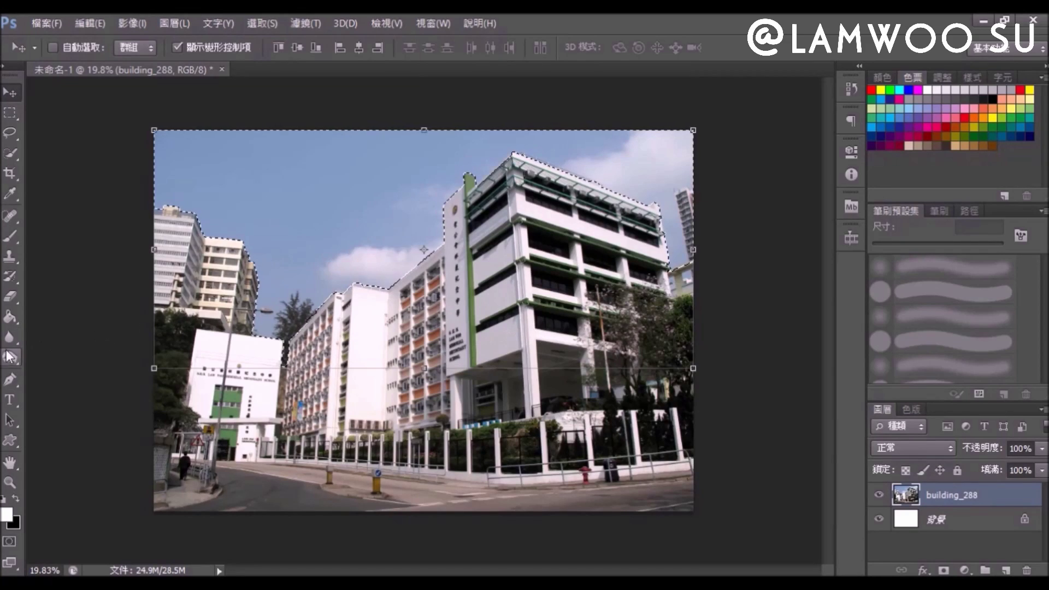
- Burn the sky of the building photo darker using a 3136 px brush
{"action": "right_click", "coordinate": [8, 360]}
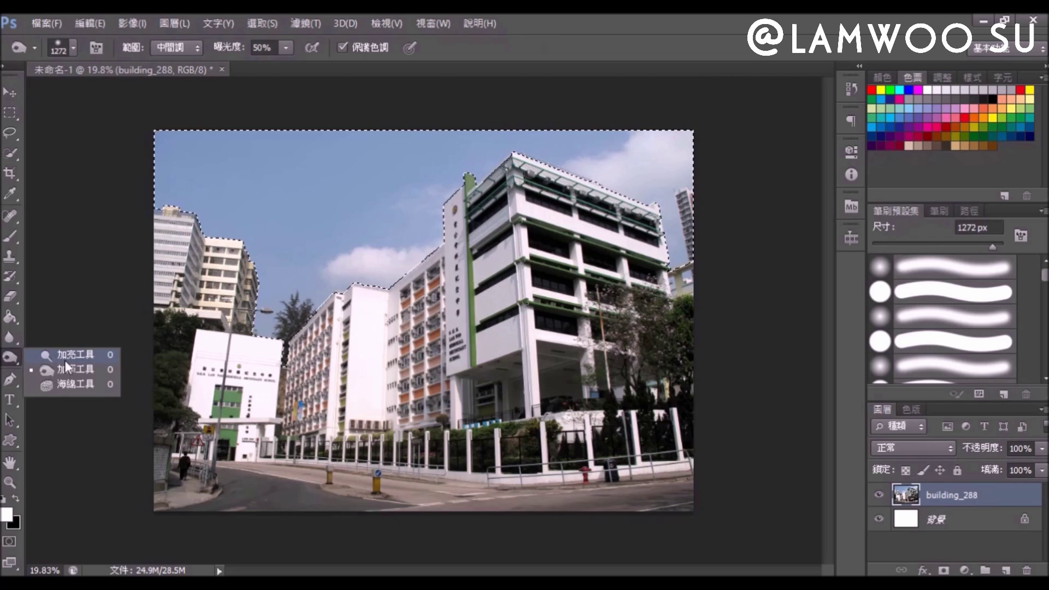
{"action": "left_click", "coordinate": [67, 369]}
{"action": "left_click", "coordinate": [206, 174]}
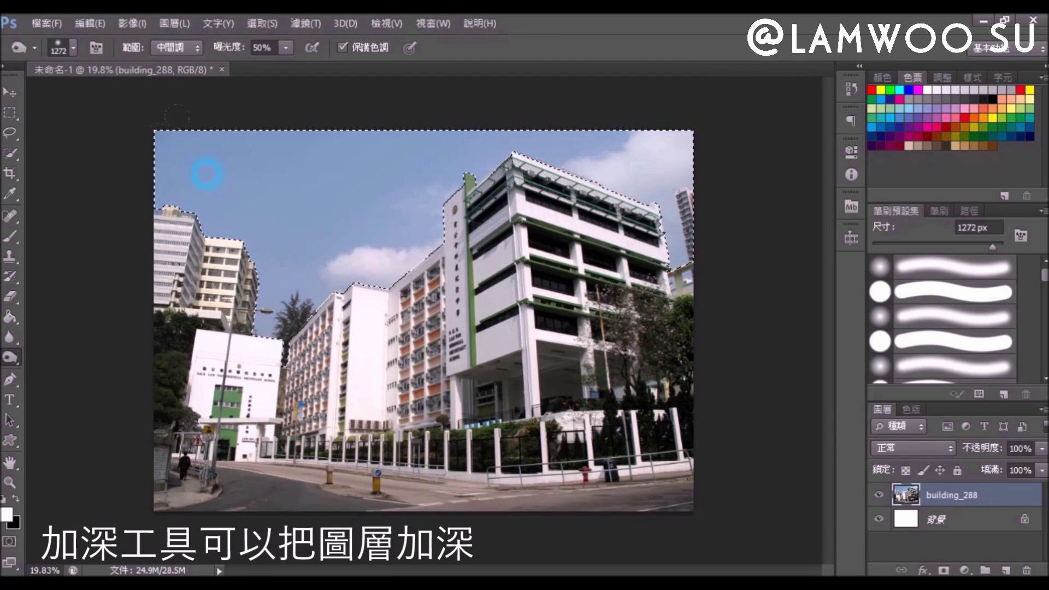
{"action": "left_click_drag", "start_coordinate": [289, 180], "coordinate": [623, 159]}
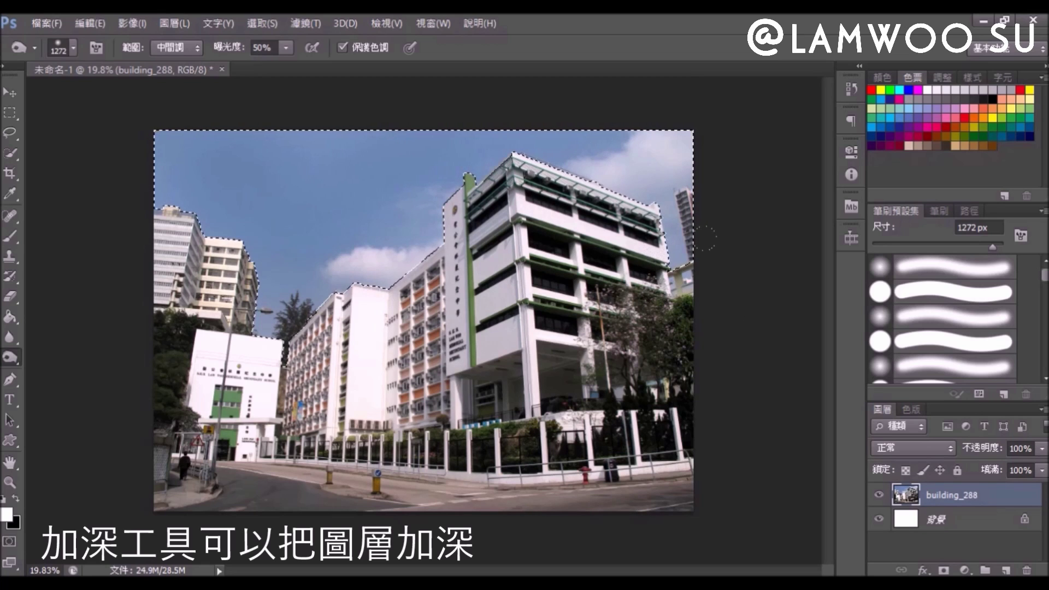
{"action": "left_click", "coordinate": [997, 245]}
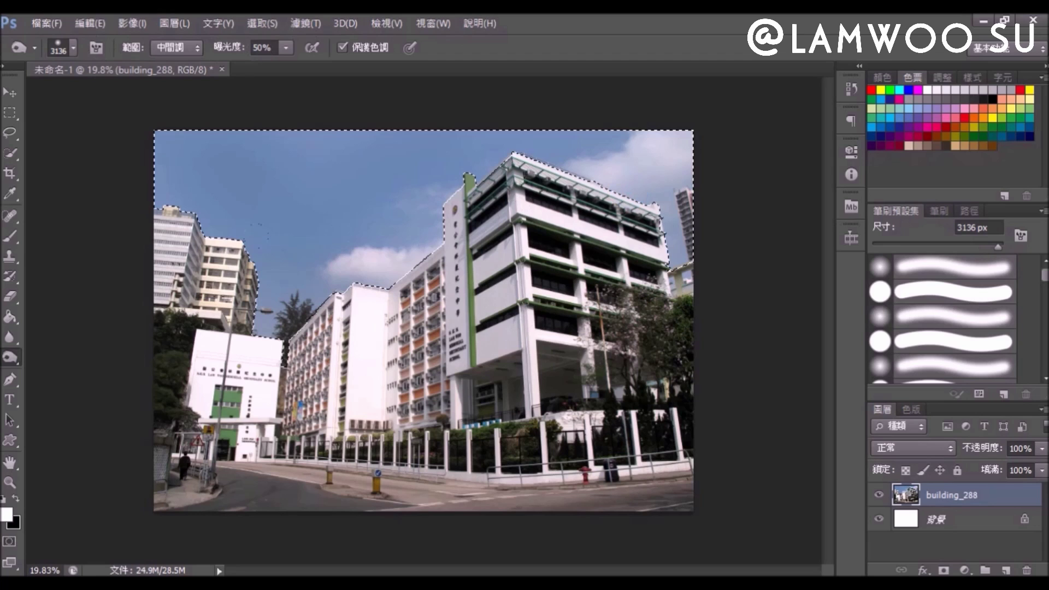
{"action": "left_click_drag", "start_coordinate": [383, 192], "coordinate": [243, 231]}
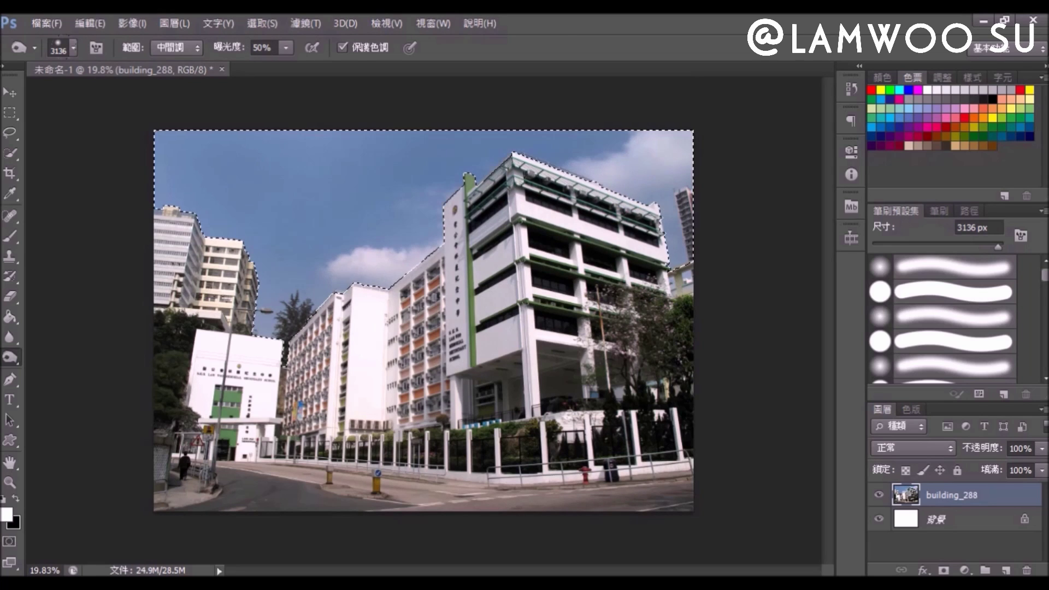
{"action": "left_click", "coordinate": [246, 212]}
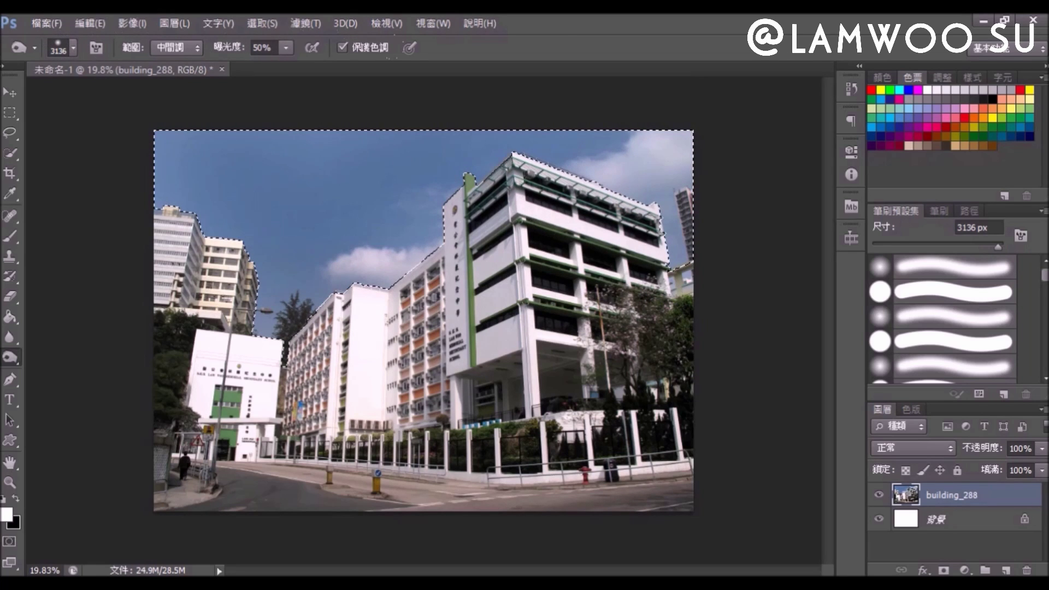
{"action": "left_click_drag", "start_coordinate": [246, 218], "coordinate": [629, 175]}
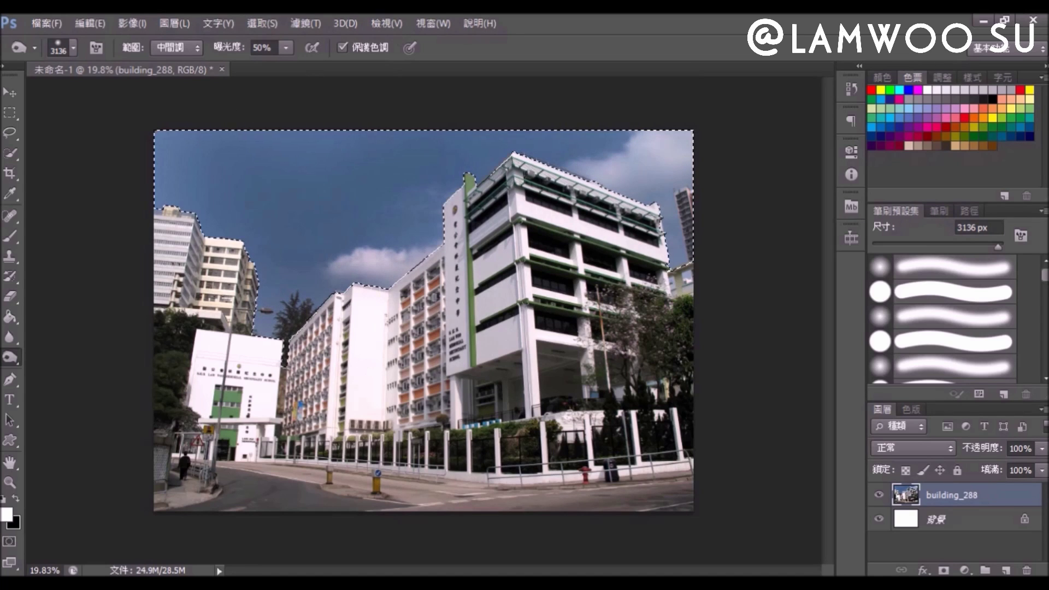
- Dodge the sky and upper buildings back to pale blue with an enlarged brush
{"action": "right_click", "coordinate": [10, 357]}
{"action": "left_click", "coordinate": [40, 352]}
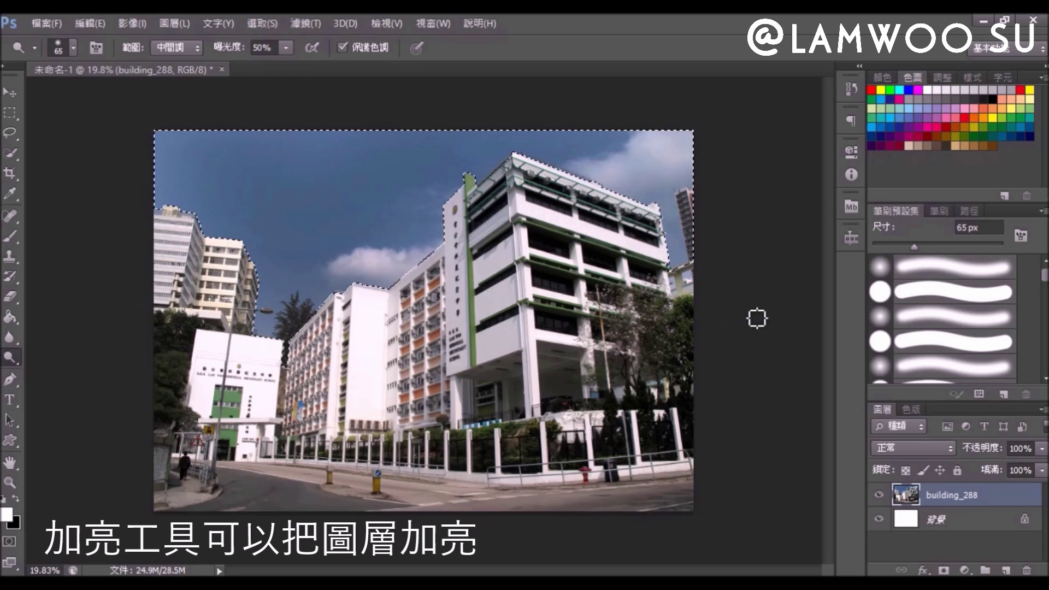
{"action": "left_click_drag", "start_coordinate": [915, 245], "coordinate": [992, 247]}
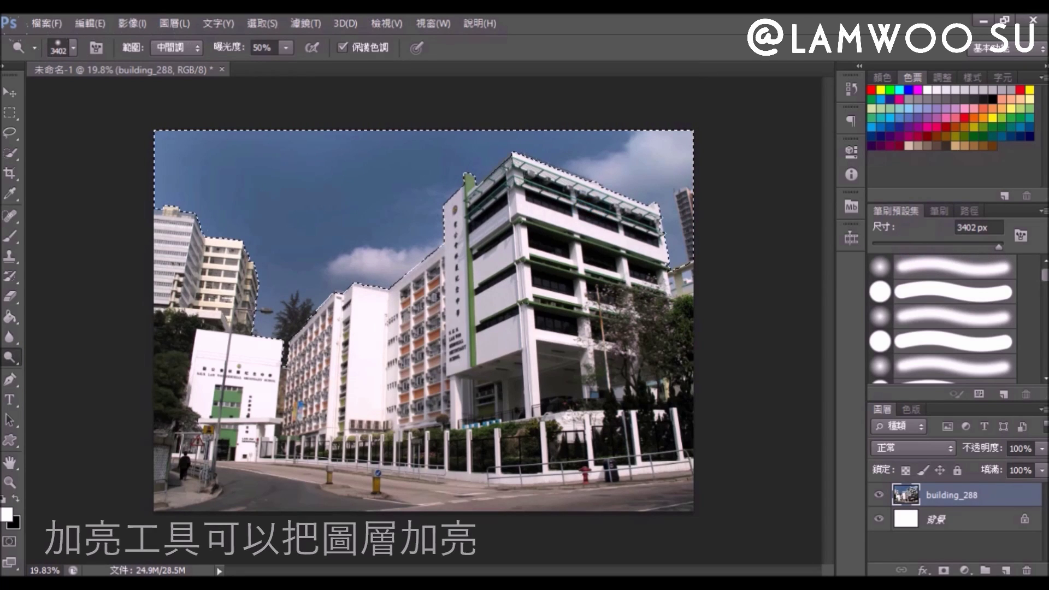
{"action": "left_click_drag", "start_coordinate": [602, 169], "coordinate": [328, 273]}
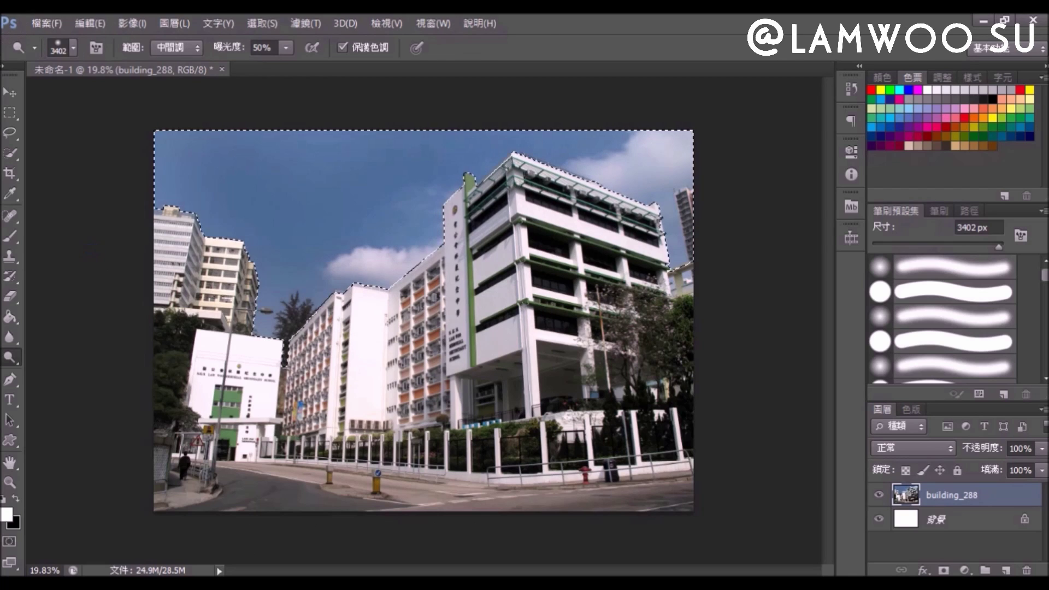
{"action": "mouse_move", "coordinate": [175, 175]}
{"action": "left_mouse_down"}
{"action": "mouse_move", "coordinate": [328, 185]}
{"action": "mouse_move", "coordinate": [629, 175]}
{"action": "left_mouse_up"}
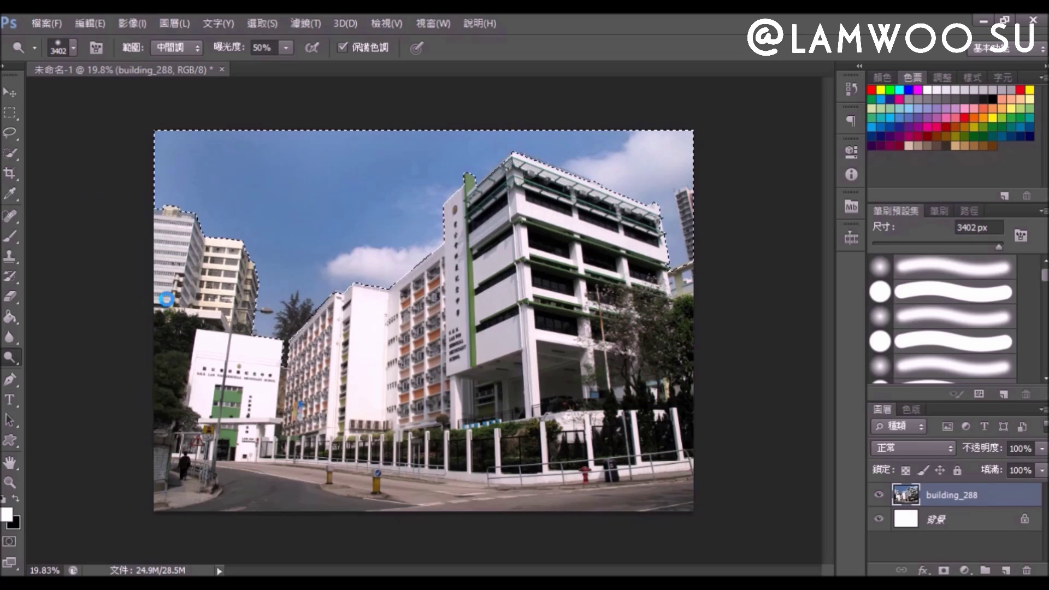
{"action": "left_click", "coordinate": [189, 236]}
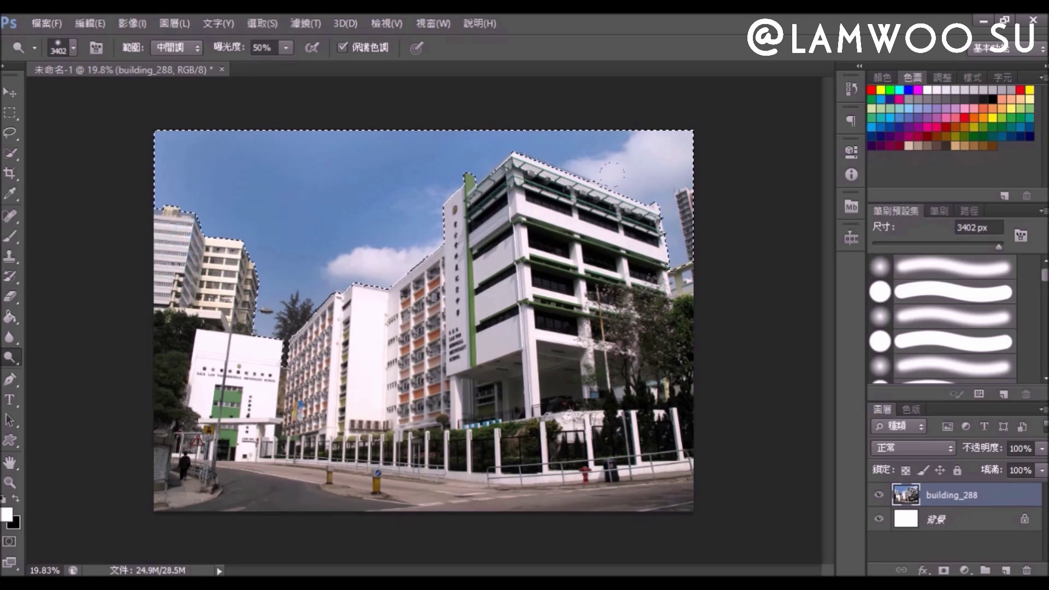
{"action": "left_click_drag", "start_coordinate": [444, 151], "coordinate": [726, 338]}
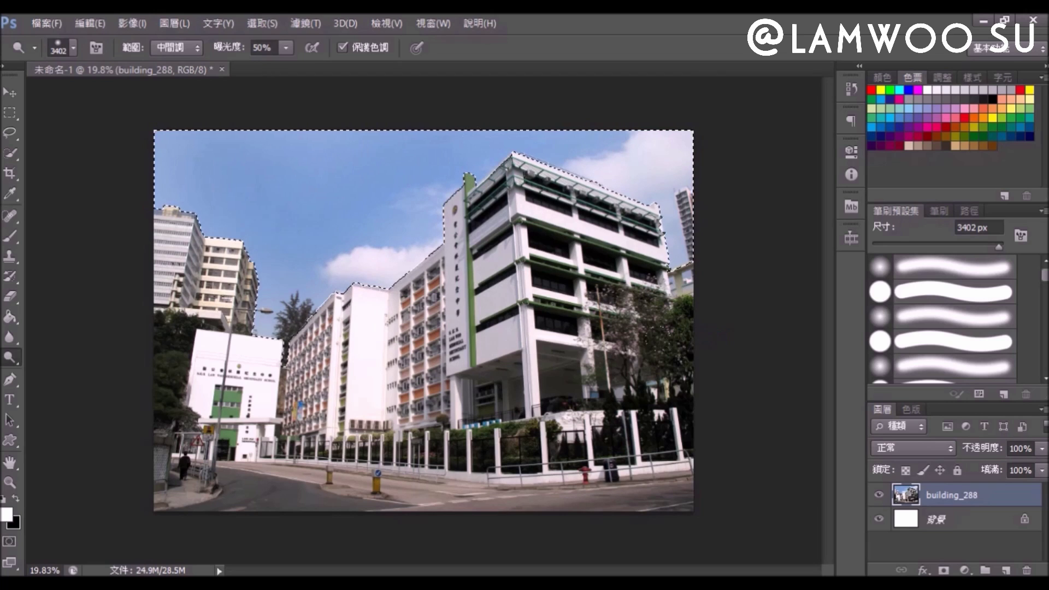
{"action": "left_click", "coordinate": [9, 153]}
- Clear the selection and add a Curves adjustment deepening shadows and brightening highlights
{"action": "key", "text": "ctrl+d"}
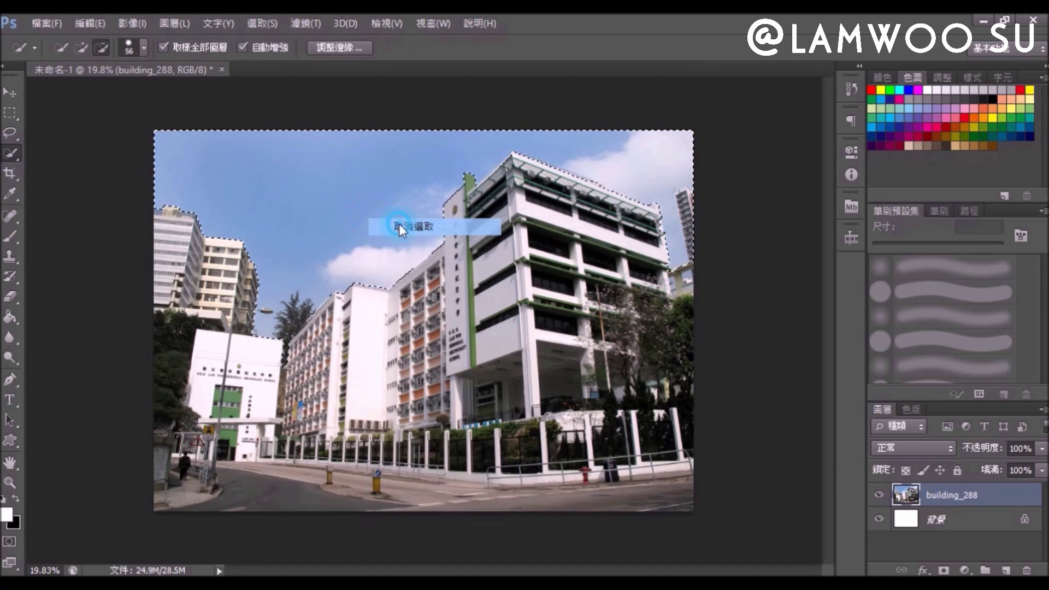
{"action": "left_click", "coordinate": [965, 570]}
{"action": "left_click", "coordinate": [995, 332]}
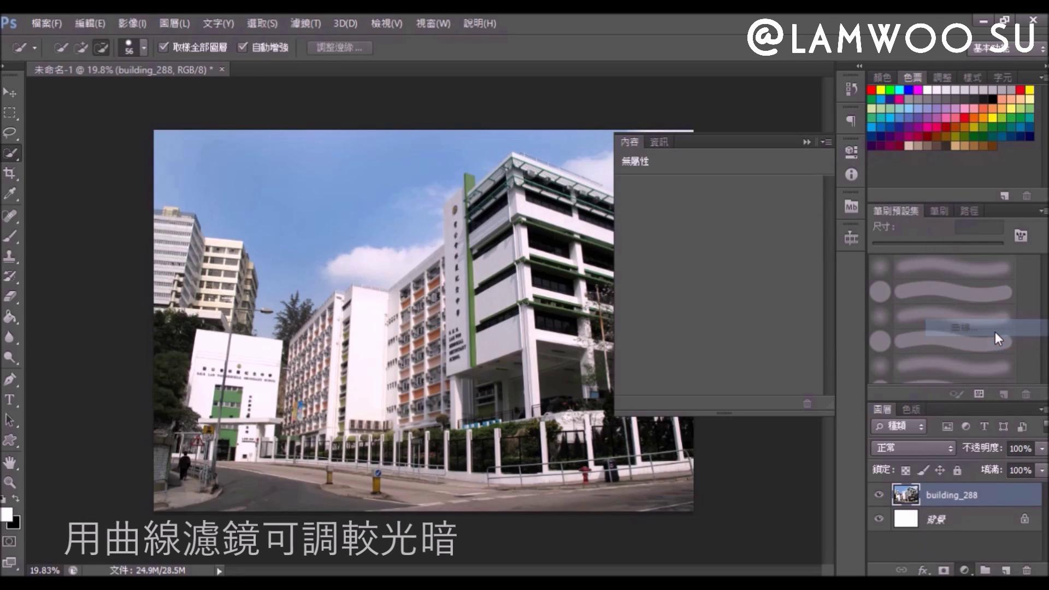
{"action": "left_click_drag", "start_coordinate": [654, 384], "coordinate": [678, 392]}
{"action": "mouse_move", "coordinate": [808, 227]}
{"action": "left_mouse_down"}
{"action": "mouse_move", "coordinate": [785, 259]}
{"action": "mouse_move", "coordinate": [782, 239]}
{"action": "left_mouse_up"}
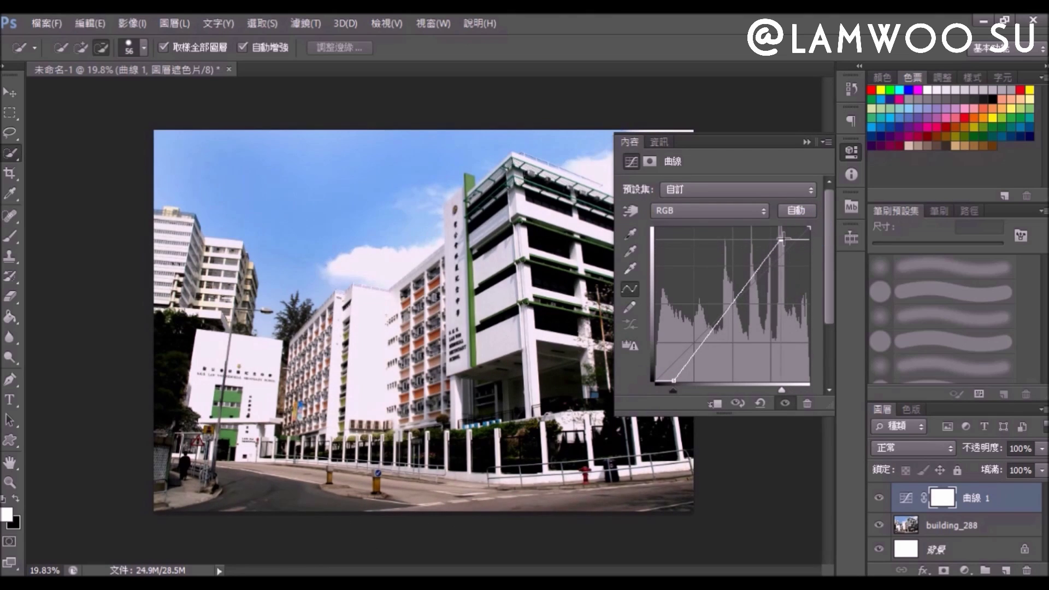
{"action": "left_click", "coordinate": [778, 481]}
- Close the Curves properties and make the building_288 layer active with the Move tool
{"action": "left_click", "coordinate": [808, 141]}
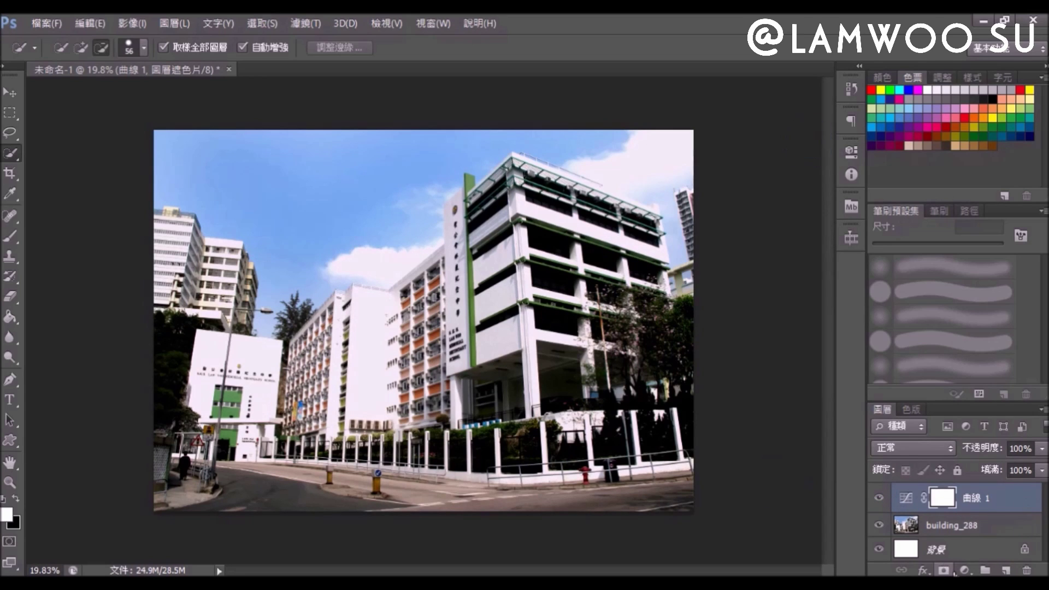
{"action": "left_click", "coordinate": [951, 525]}
{"action": "key", "text": "v"}
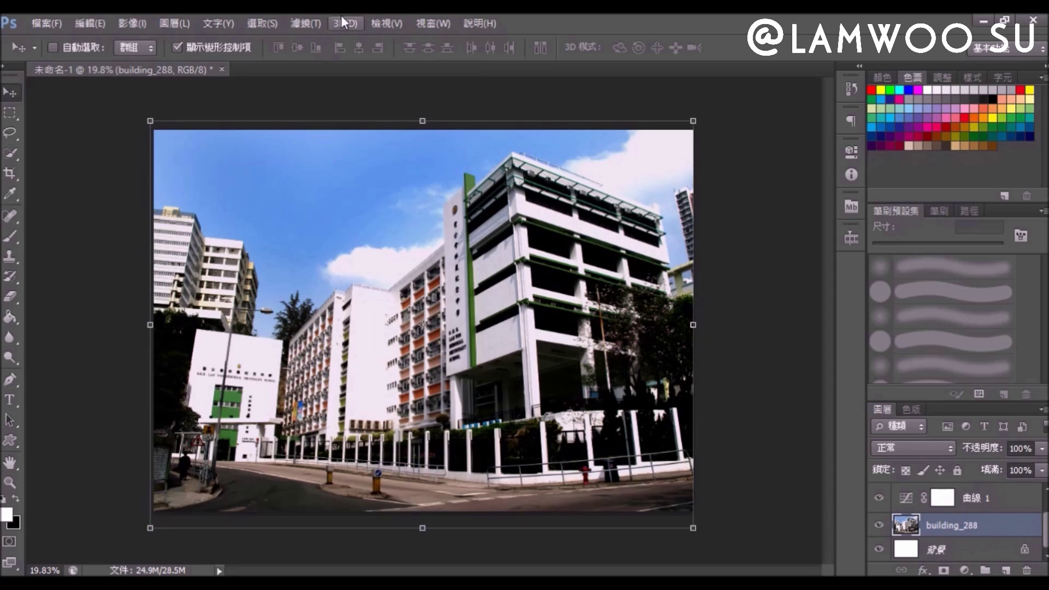
- Apply Emboss to the building photo with angle 42°, height 23 px and amount 51%
{"action": "left_click", "coordinate": [313, 17]}
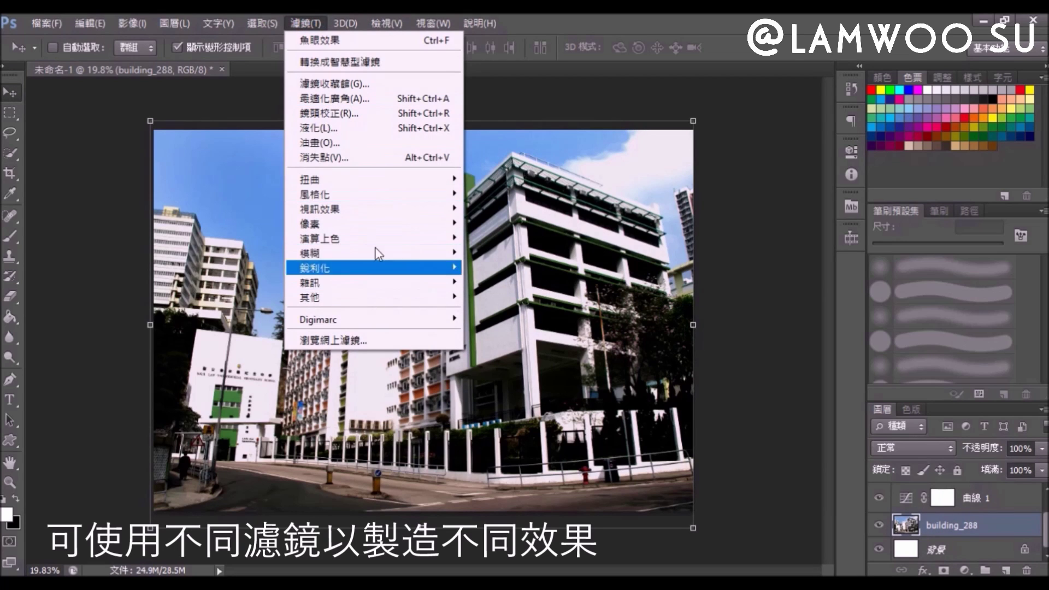
{"action": "mouse_move", "coordinate": [315, 193]}
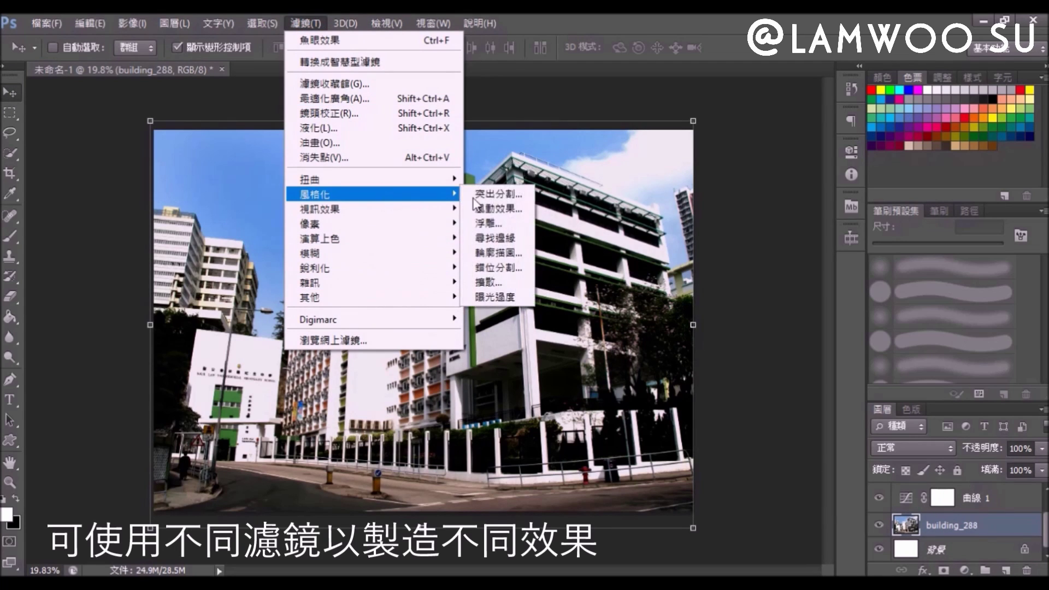
{"action": "left_click", "coordinate": [496, 210]}
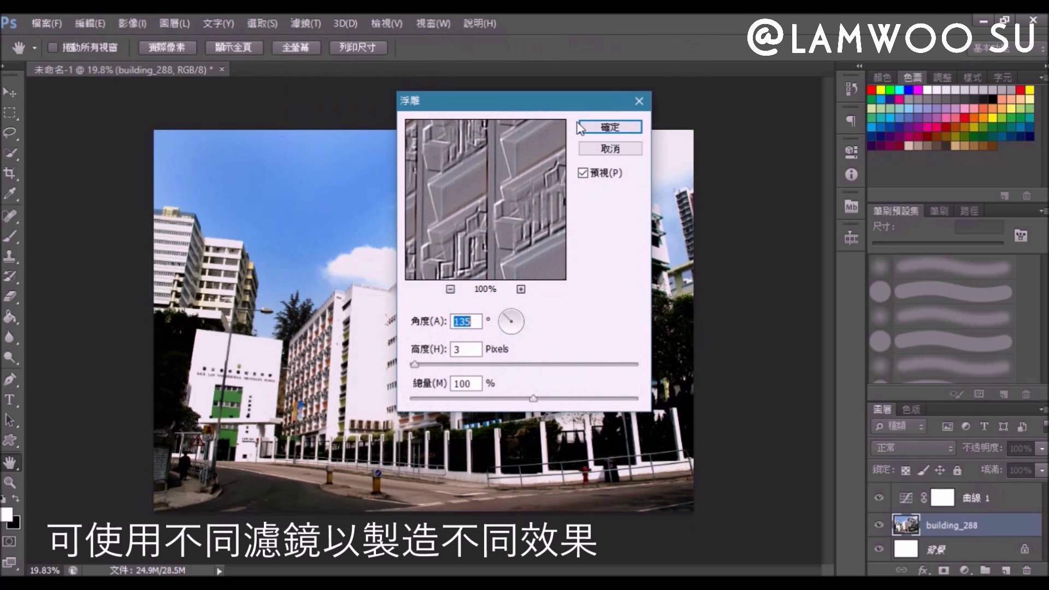
{"action": "left_click_drag", "start_coordinate": [565, 107], "coordinate": [855, 114]}
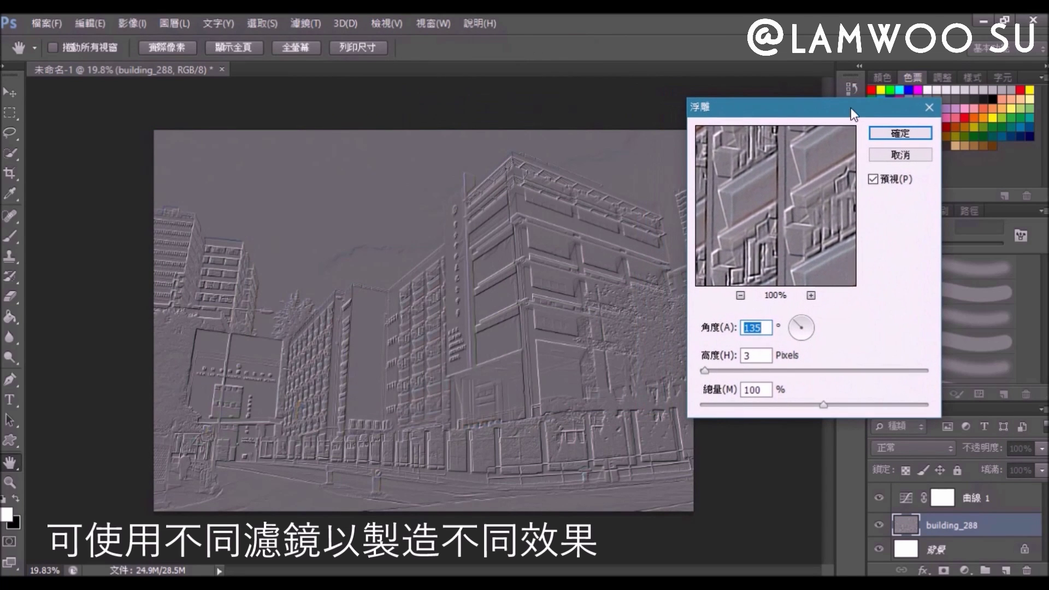
{"action": "left_click_drag", "start_coordinate": [706, 371], "coordinate": [750, 372]}
{"action": "left_click_drag", "start_coordinate": [808, 330], "coordinate": [817, 335]}
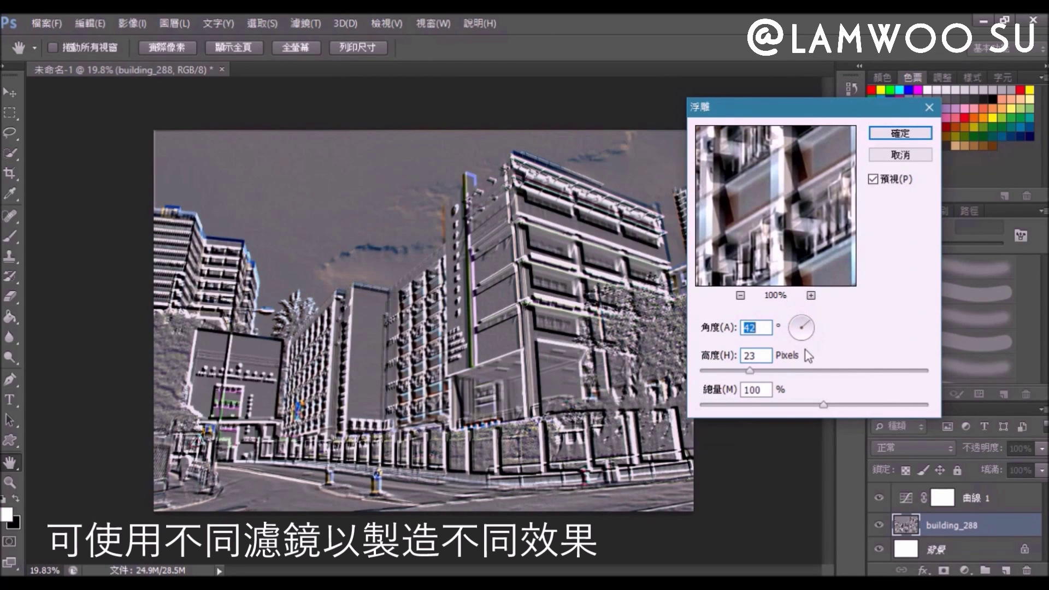
{"action": "left_click_drag", "start_coordinate": [824, 405], "coordinate": [784, 405]}
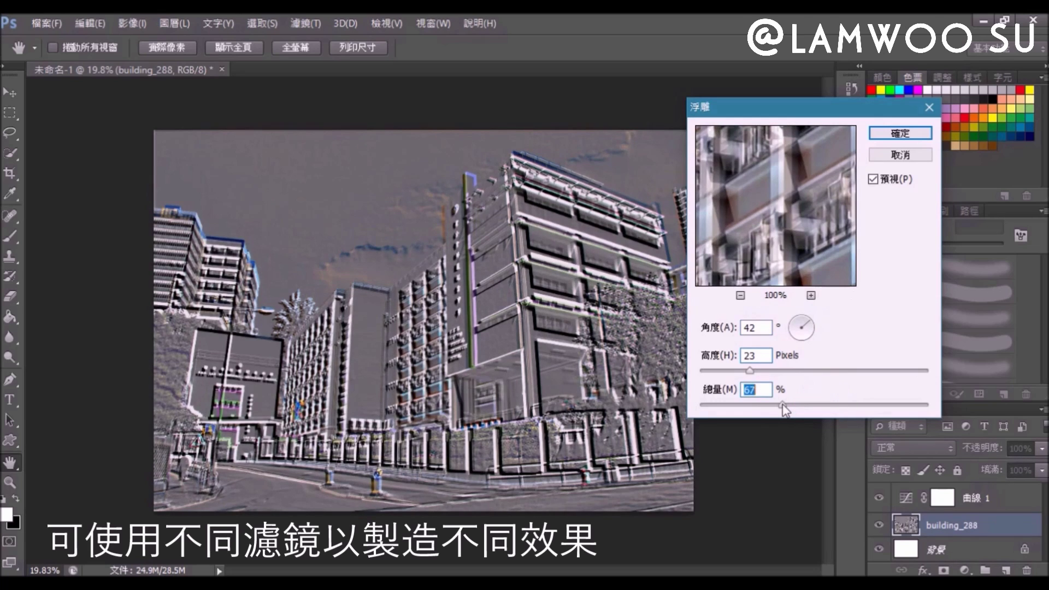
{"action": "left_click", "coordinate": [901, 133]}
{"action": "key", "text": "v"}
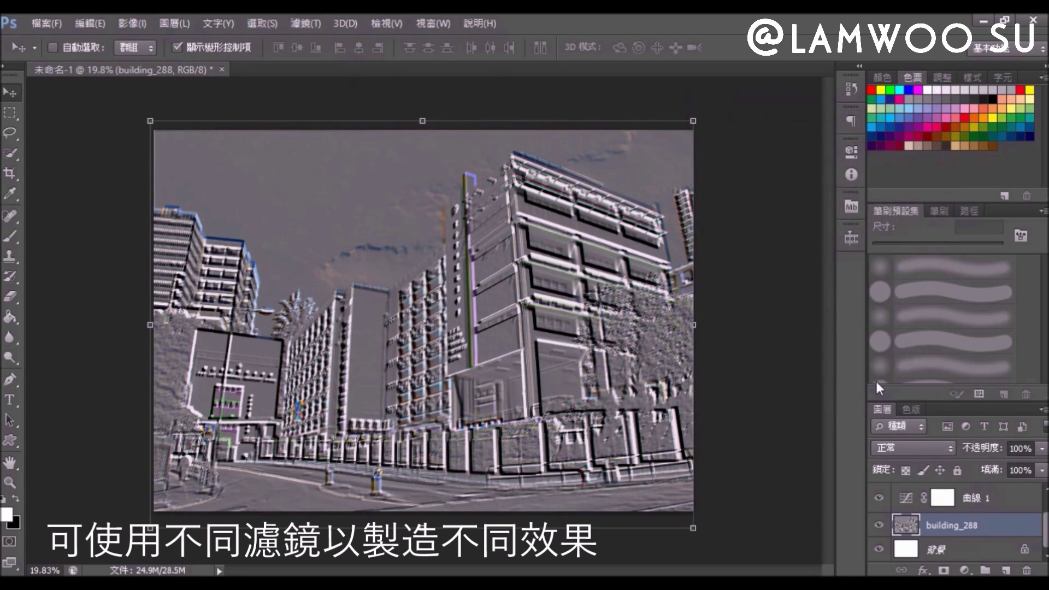
- Apply a Spherize distortion at 84% amount to the building photo
{"action": "left_click", "coordinate": [305, 23]}
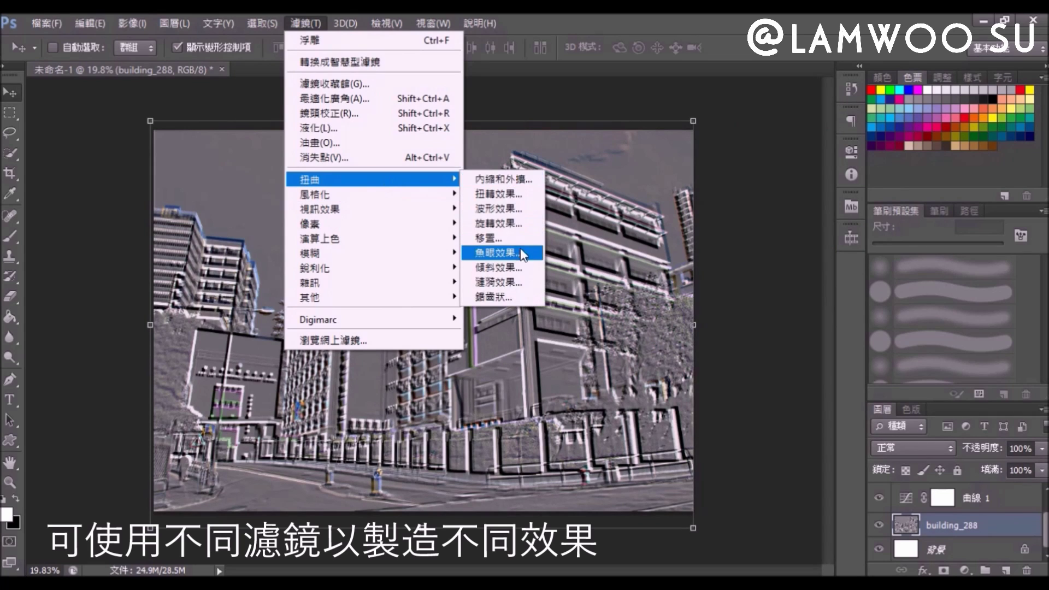
{"action": "mouse_move", "coordinate": [371, 178]}
{"action": "left_click", "coordinate": [516, 254]}
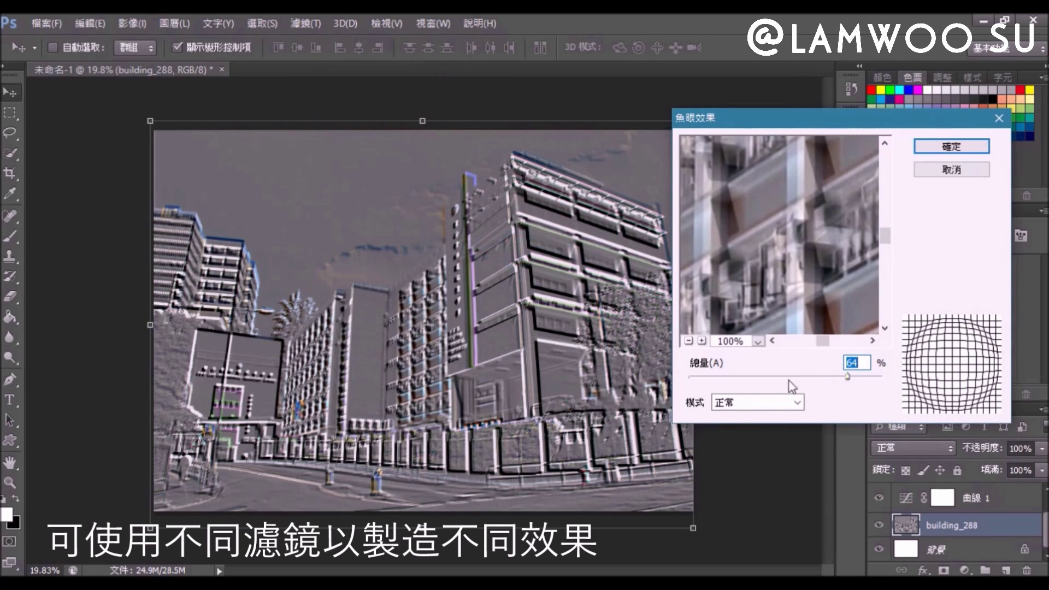
{"action": "left_click_drag", "start_coordinate": [847, 376], "coordinate": [867, 378]}
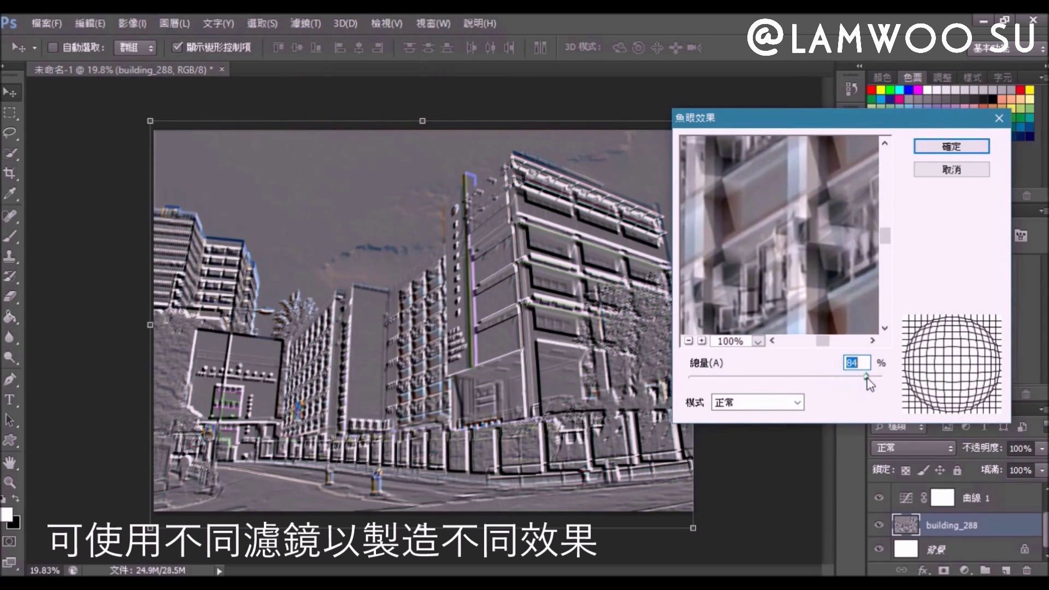
{"action": "left_click", "coordinate": [950, 145]}
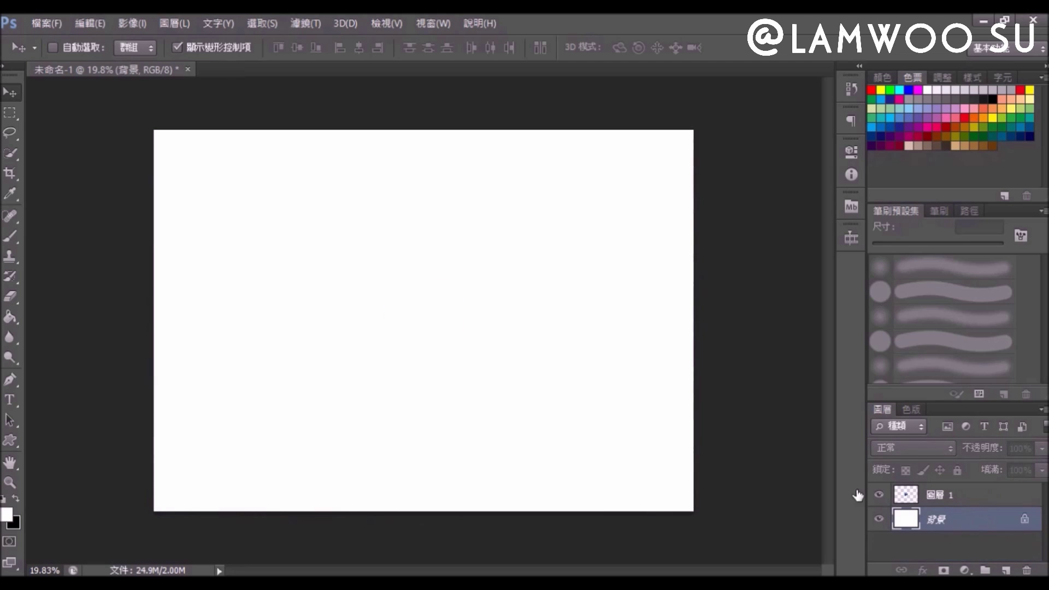
- Scale the Ps logo on Layer 1 to about 369% and place it left of centre
{"action": "left_click", "coordinate": [941, 495]}
{"action": "key", "text": "ctrl+t"}
{"action": "left_click_drag", "start_coordinate": [471, 348], "coordinate": [530, 391]}
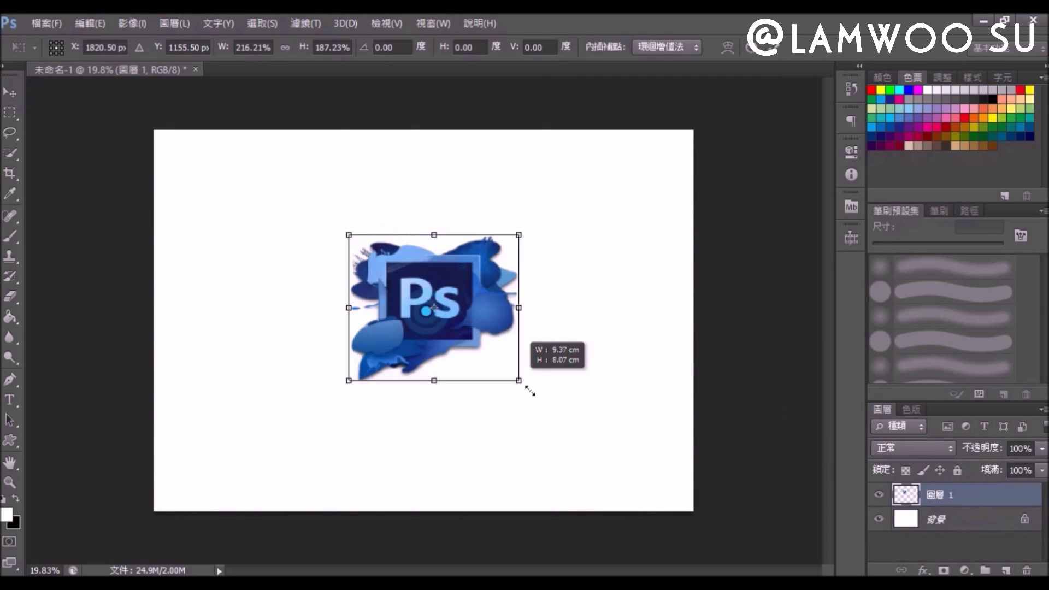
{"action": "left_click_drag", "start_coordinate": [432, 306], "coordinate": [371, 252]}
{"action": "left_click_drag", "start_coordinate": [485, 429], "coordinate": [533, 435]}
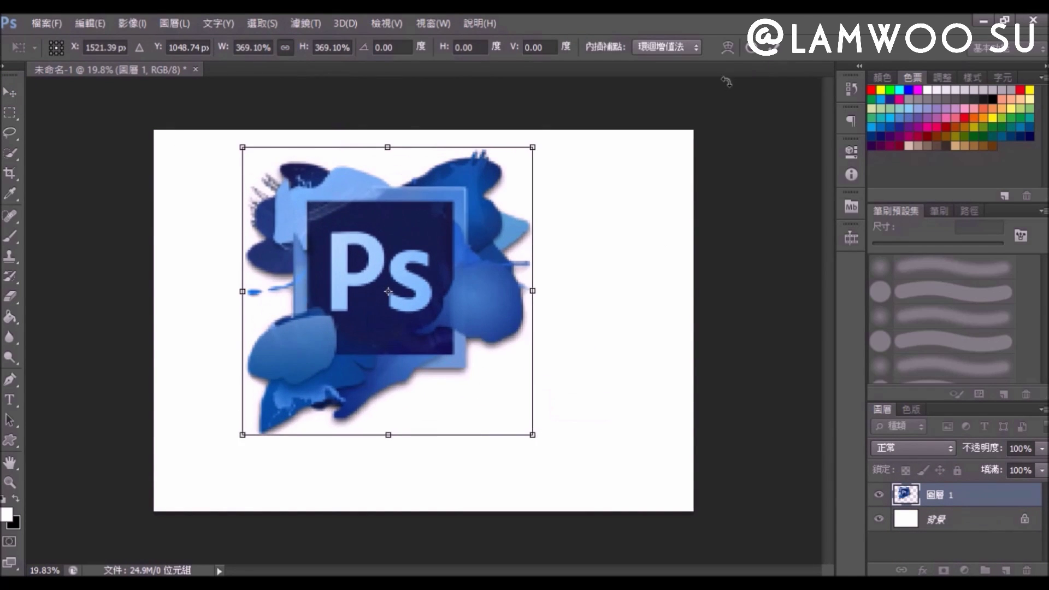
{"action": "left_click_drag", "start_coordinate": [492, 306], "coordinate": [512, 308]}
{"action": "key", "text": "Return"}
{"action": "scroll", "coordinate": [495, 336], "scroll_direction": "up", "scroll_amount": 2}
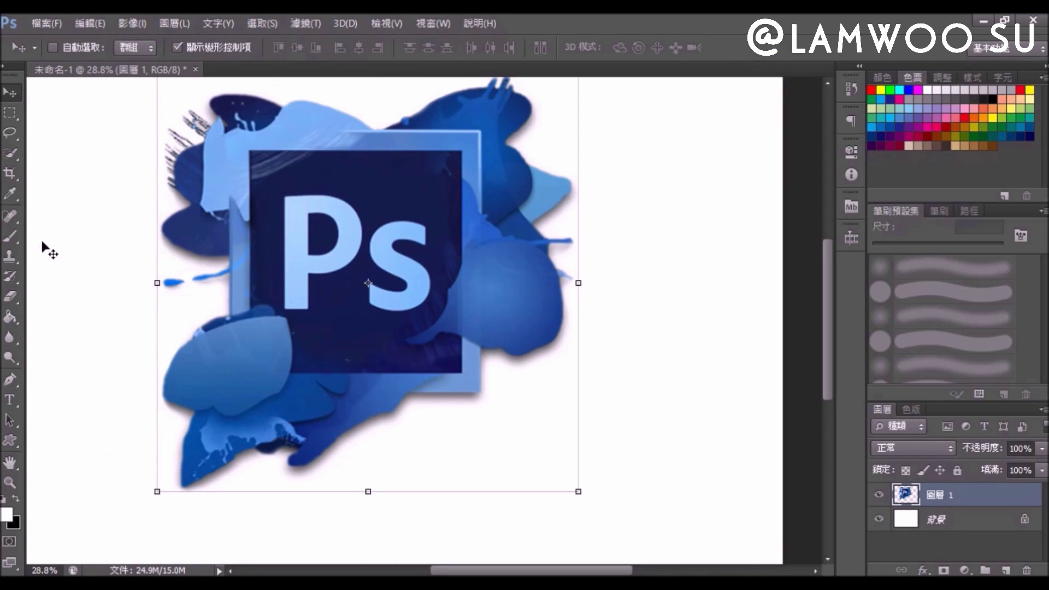
- Switch to the Blur tool, enlarge its brush to 198 px and set Strength to 100%
{"action": "left_click", "coordinate": [10, 338]}
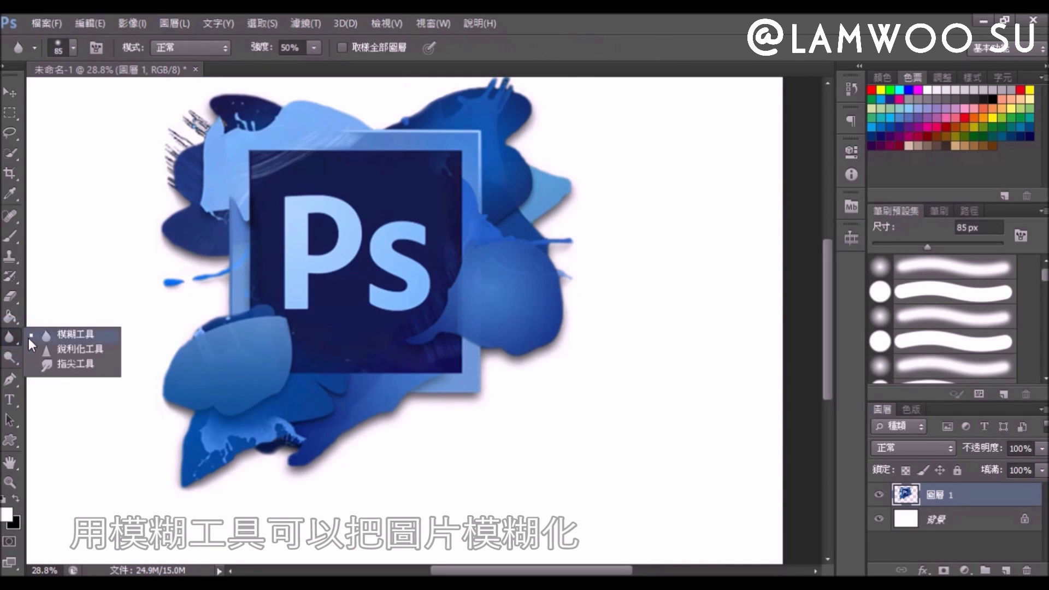
{"action": "left_click", "coordinate": [28, 337]}
{"action": "left_click", "coordinate": [934, 247]}
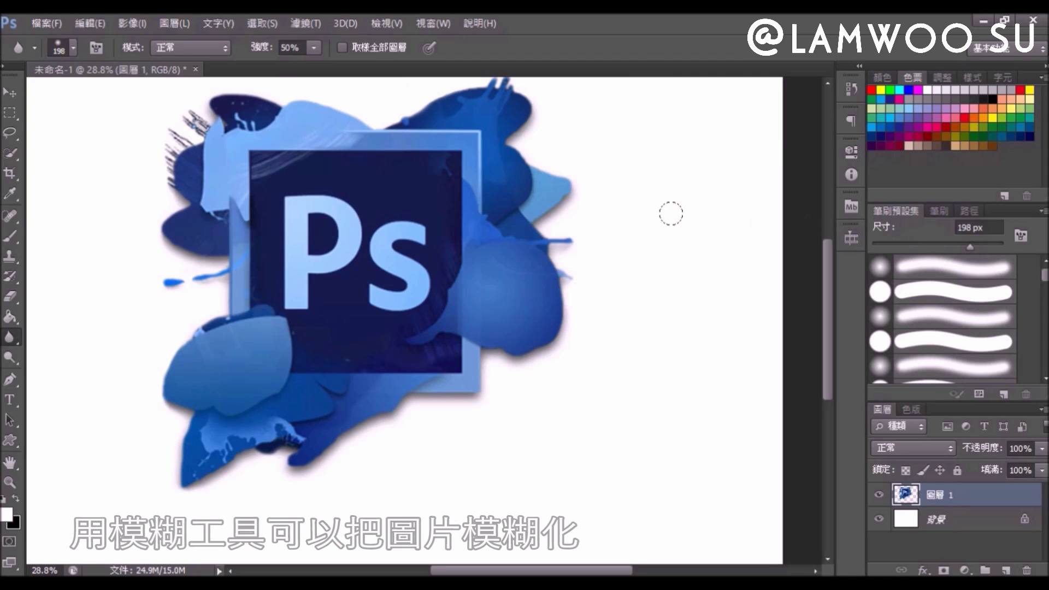
{"action": "left_click", "coordinate": [290, 48]}
{"action": "type", "text": "100"}
{"action": "key", "text": "Return"}
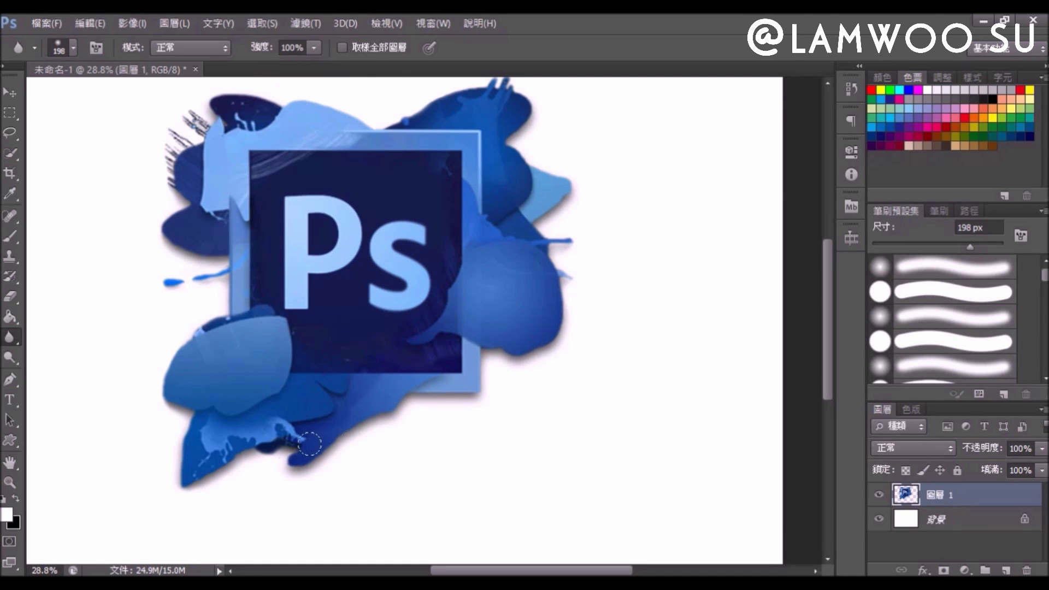
- Switch to the Sharpen tool and paint two strokes over the logo's 's', including its lower part
{"action": "right_click", "coordinate": [11, 336]}
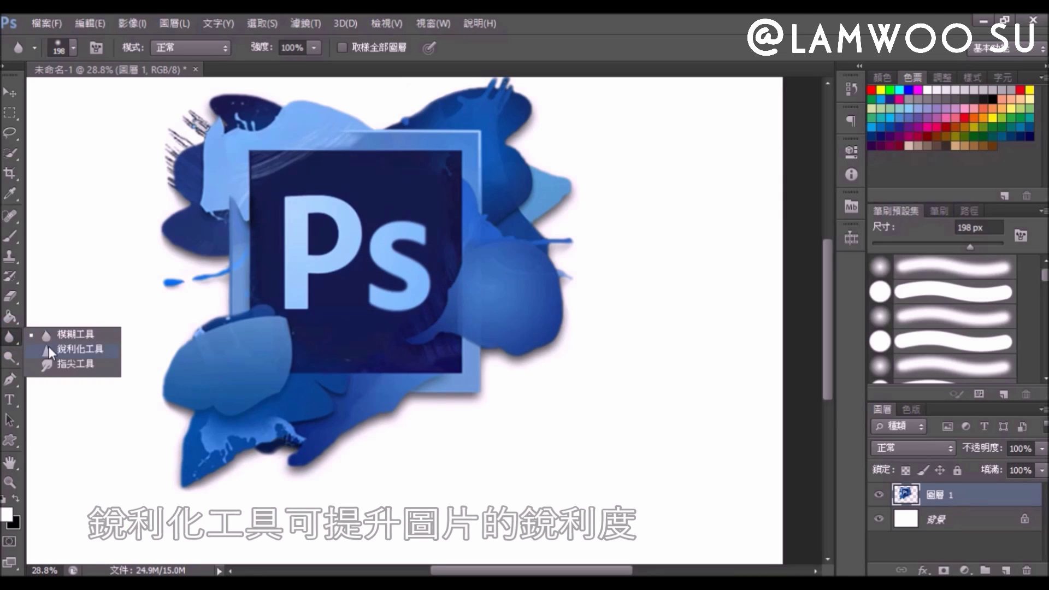
{"action": "left_click", "coordinate": [48, 347]}
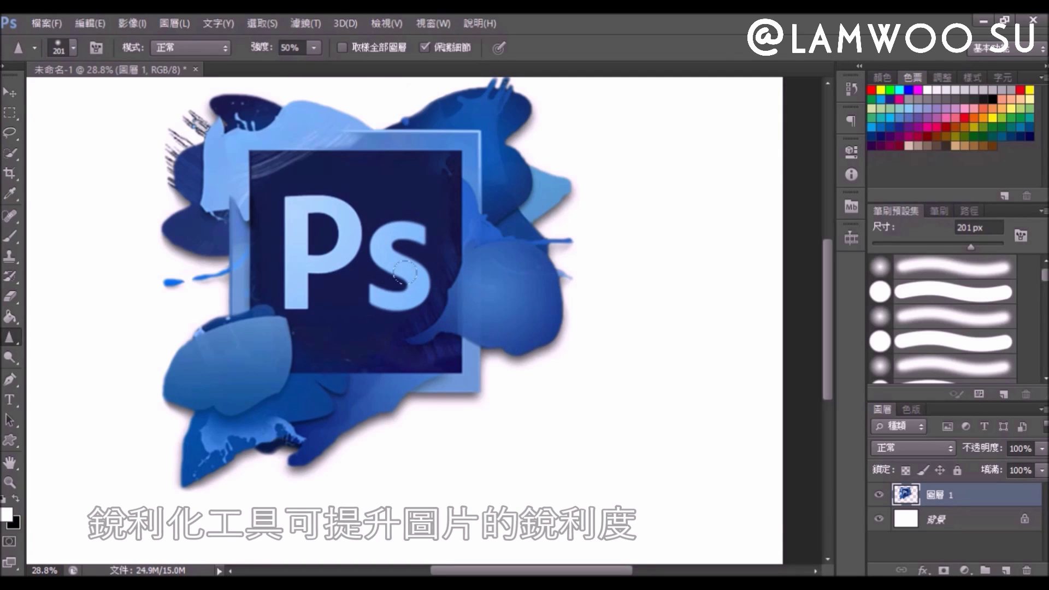
{"action": "left_click_drag", "start_coordinate": [405, 274], "coordinate": [370, 260]}
{"action": "left_click_drag", "start_coordinate": [442, 272], "coordinate": [392, 276]}
- Switch to a 98 px Smudge tool and smear the P's stem downward and along its bottom
{"action": "right_click", "coordinate": [10, 338]}
{"action": "left_click", "coordinate": [74, 363]}
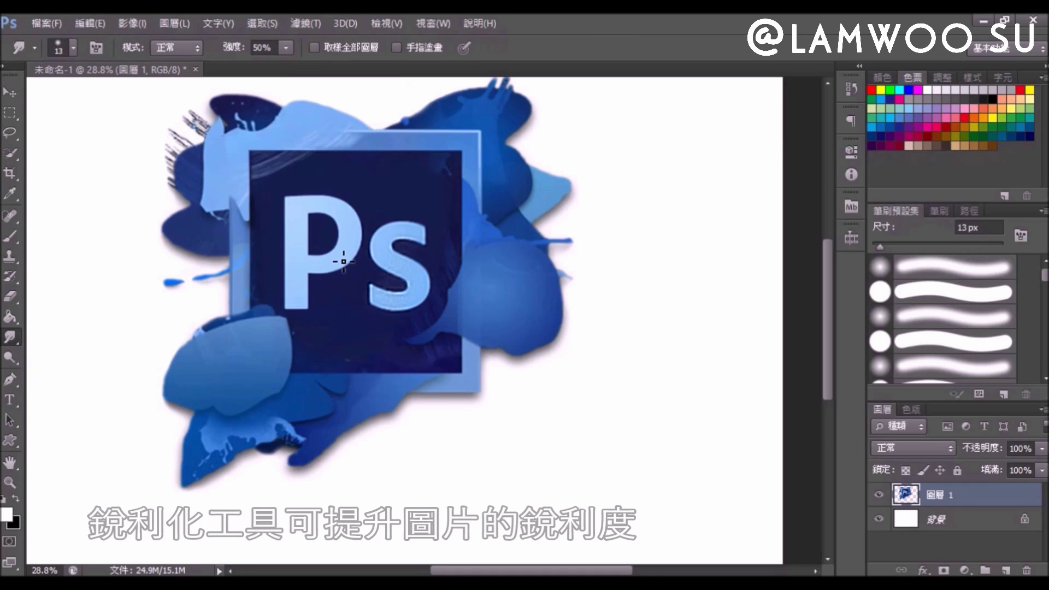
{"action": "left_click", "coordinate": [927, 245]}
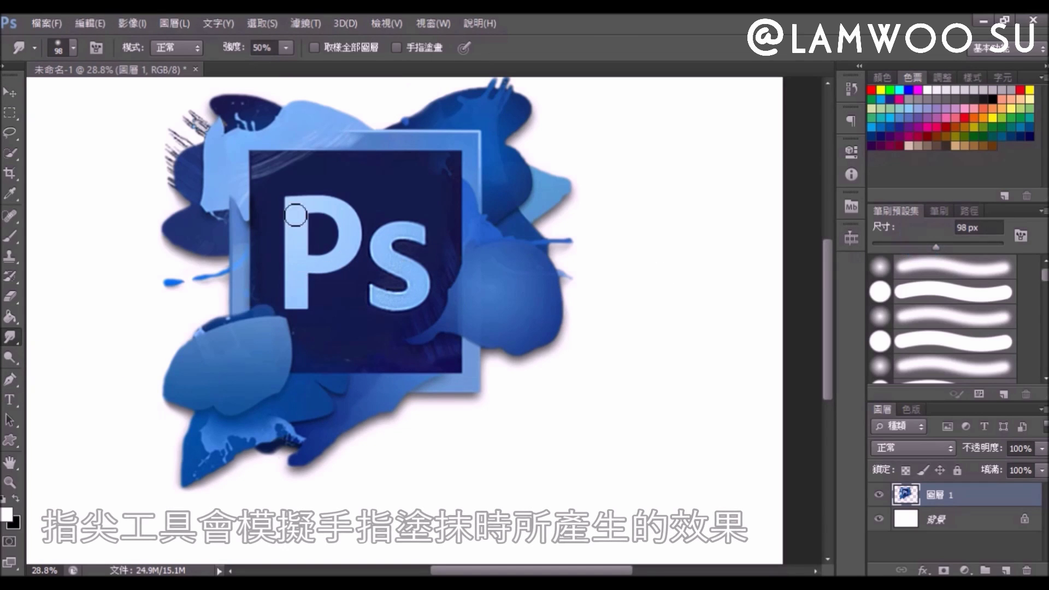
{"action": "left_click_drag", "start_coordinate": [299, 207], "coordinate": [293, 313]}
{"action": "left_click", "coordinate": [295, 305]}
{"action": "left_click_drag", "start_coordinate": [306, 306], "coordinate": [351, 247]}
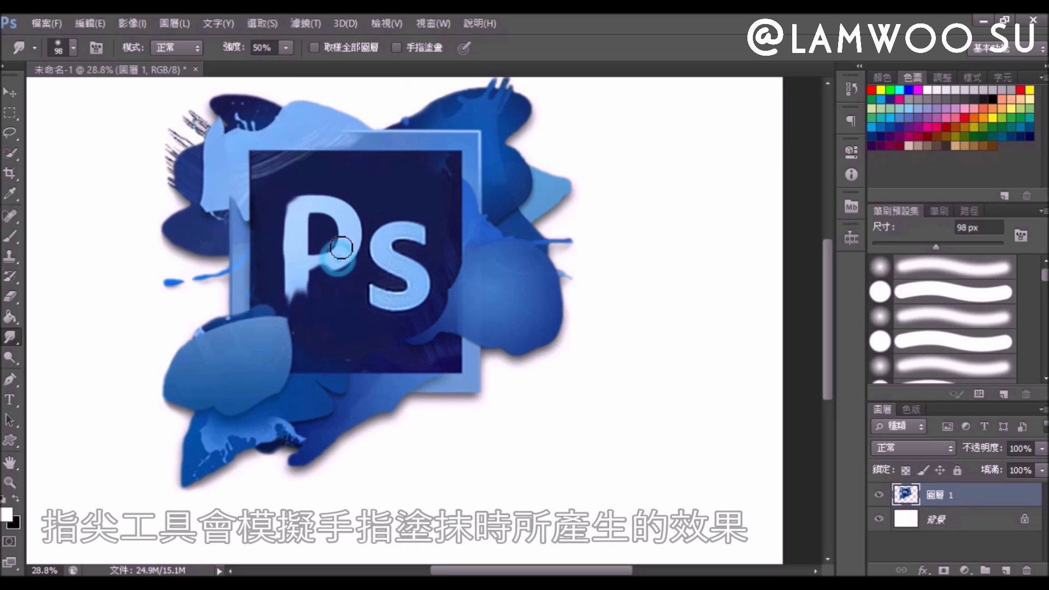